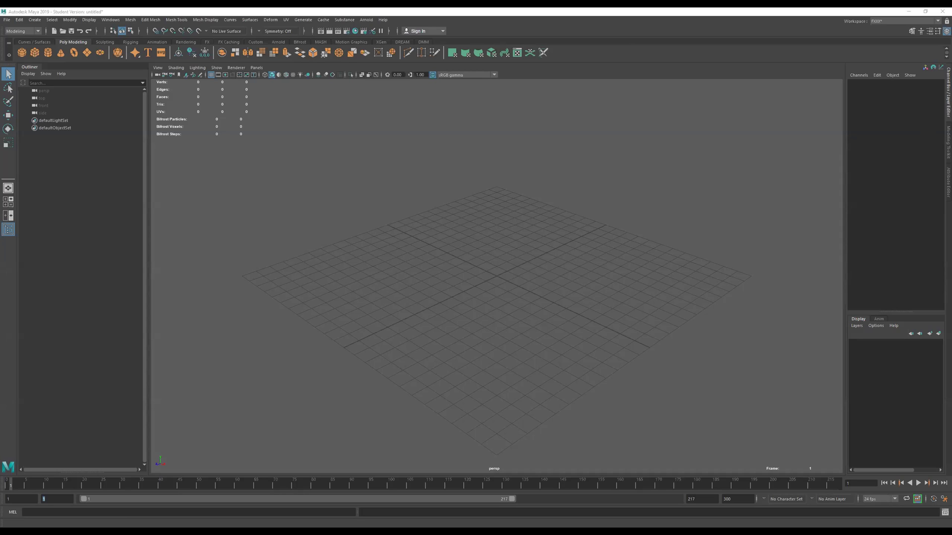
Step: Import the Heliport_01.mb scene and view its helicopters and ground plane from above
left_click_drag(151, 360, 320, 232)
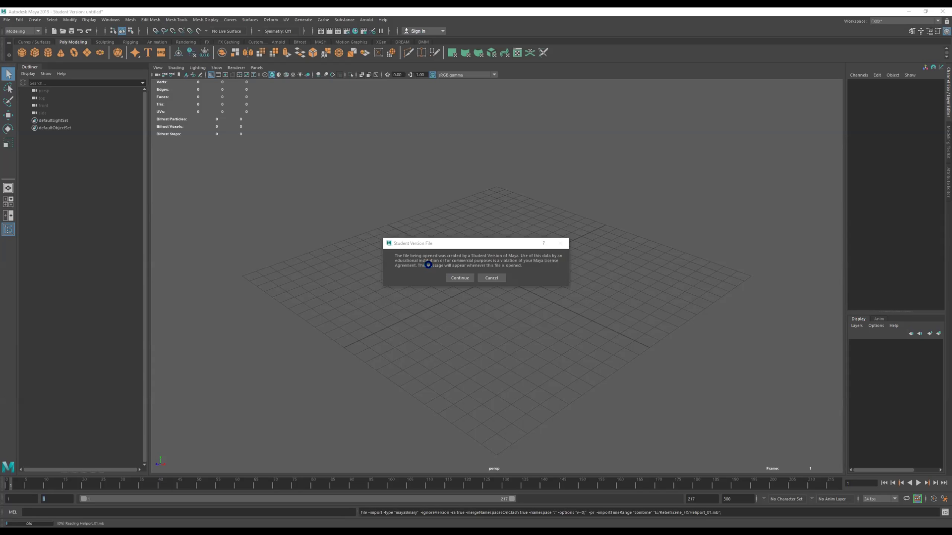
left_click(459, 277)
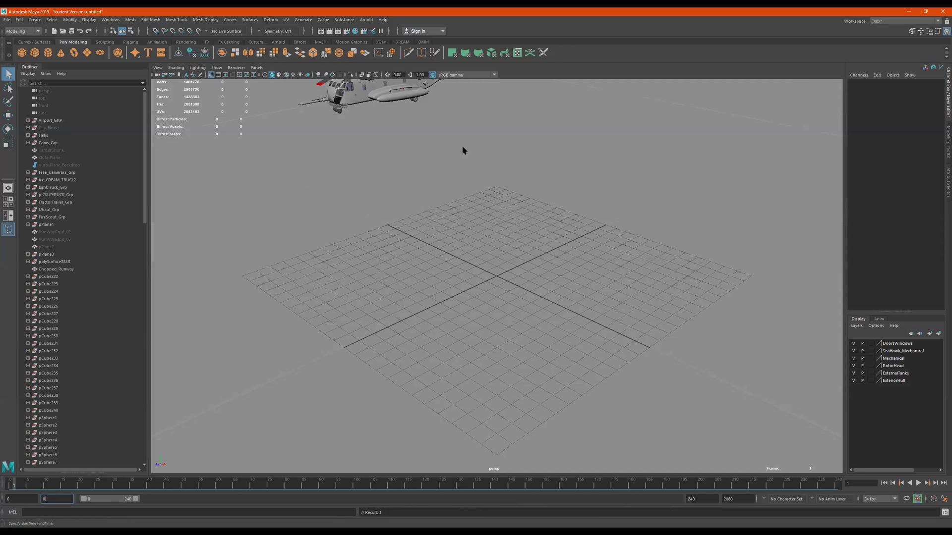
scroll(461, 175, "down", 10)
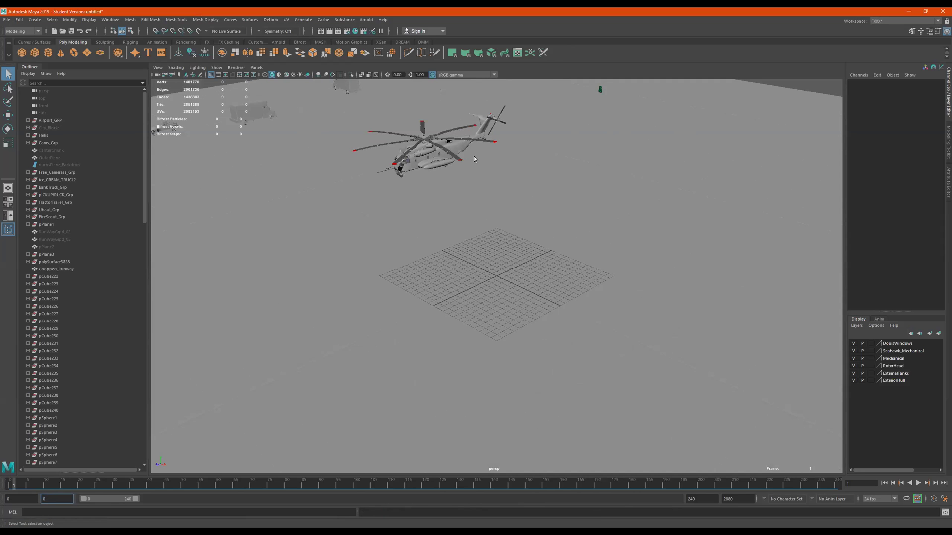
scroll(534, 192, "down", 4)
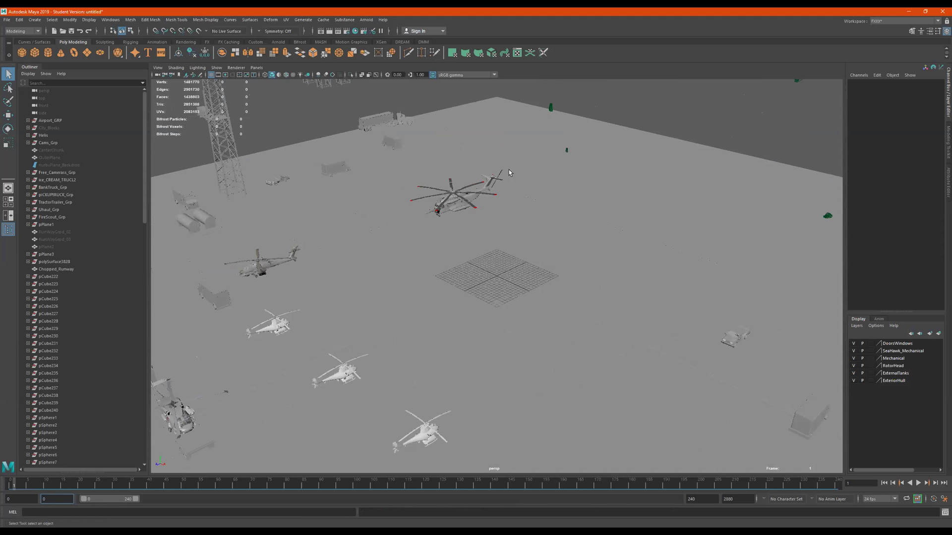
left_click_drag(525, 183, 724, 193, "alt")
left_click_drag(443, 285, 397, 344, "alt")
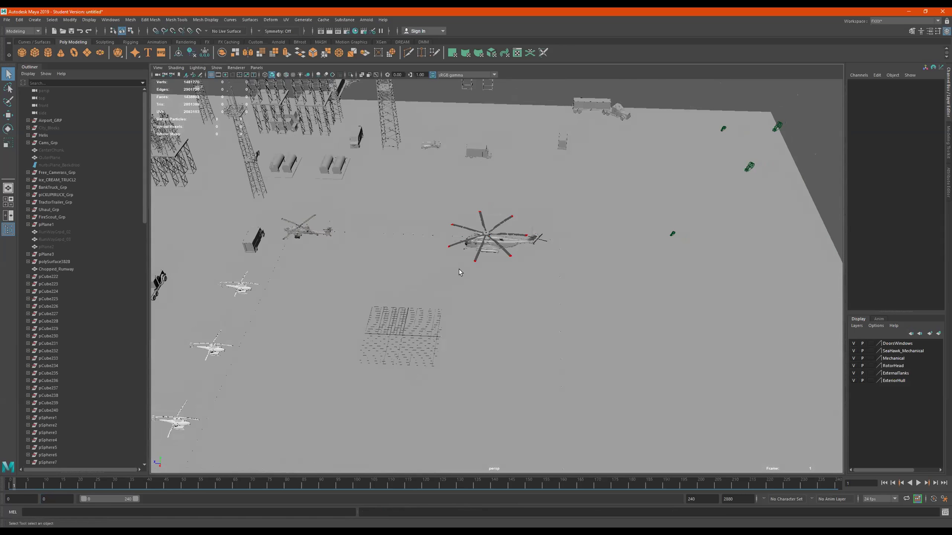
left_click(6, 20)
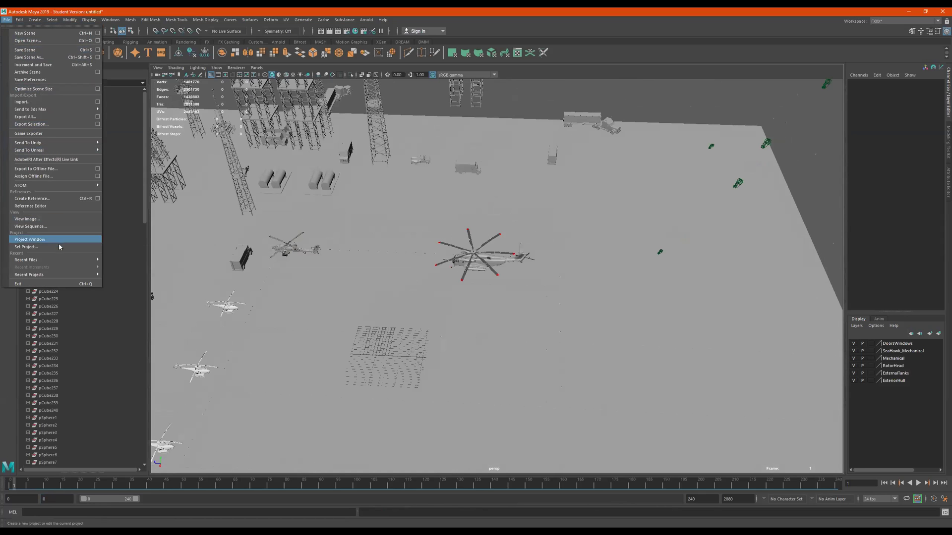
mouse_move(74, 260)
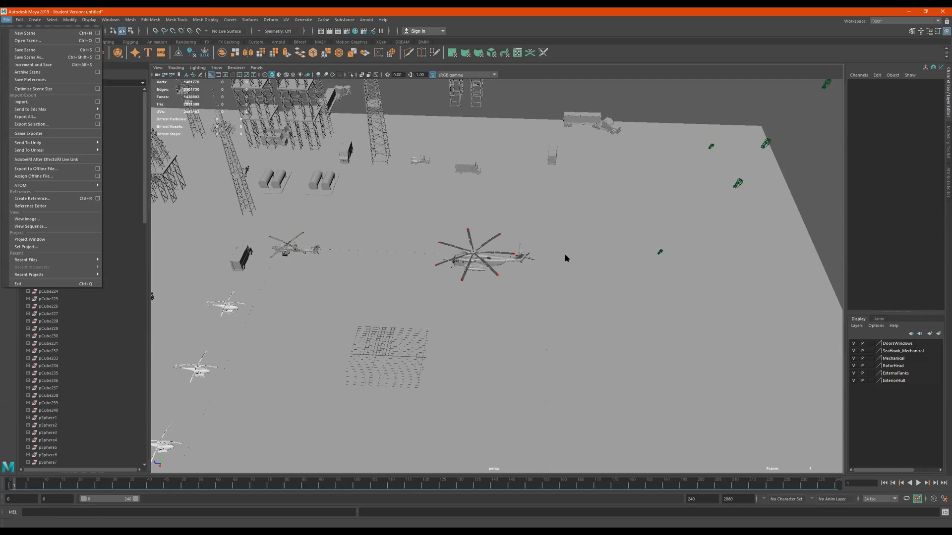
left_click(591, 40)
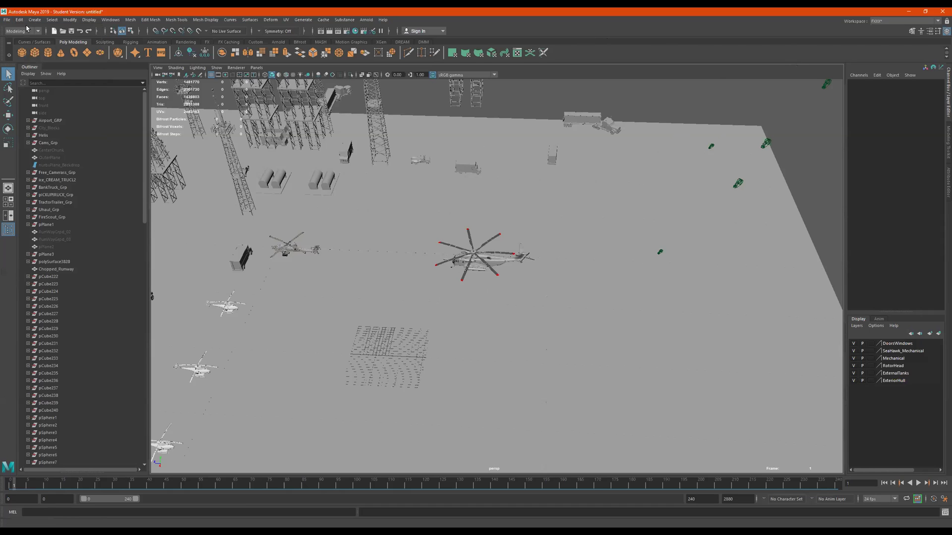
Step: Open the existing scene that contains the lips logo model
left_click(7, 20)
left_click(27, 40)
left_click(476, 273)
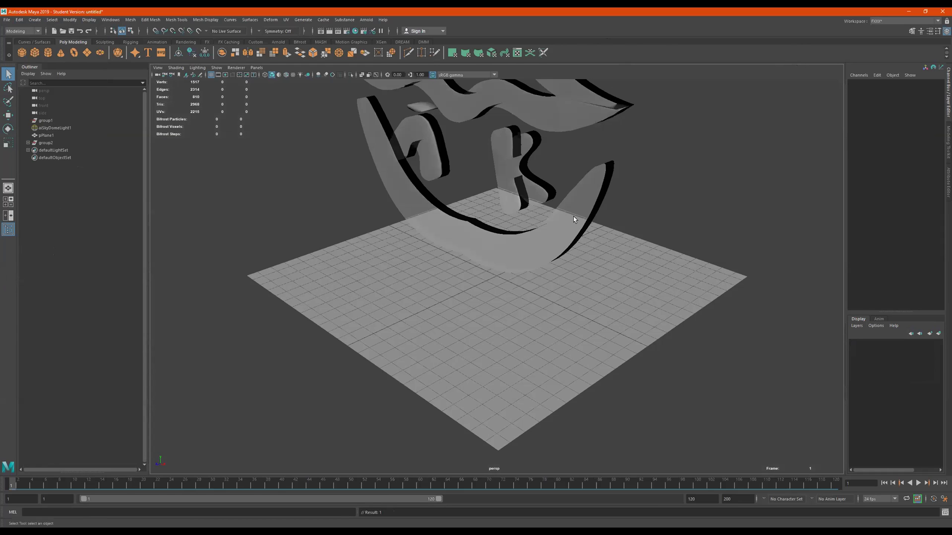
Step: Frame the upper lip piece, preview it with mesh smoothing and return it to the unsmoothed display
middle_click_drag(543, 368, 523, 289, "alt")
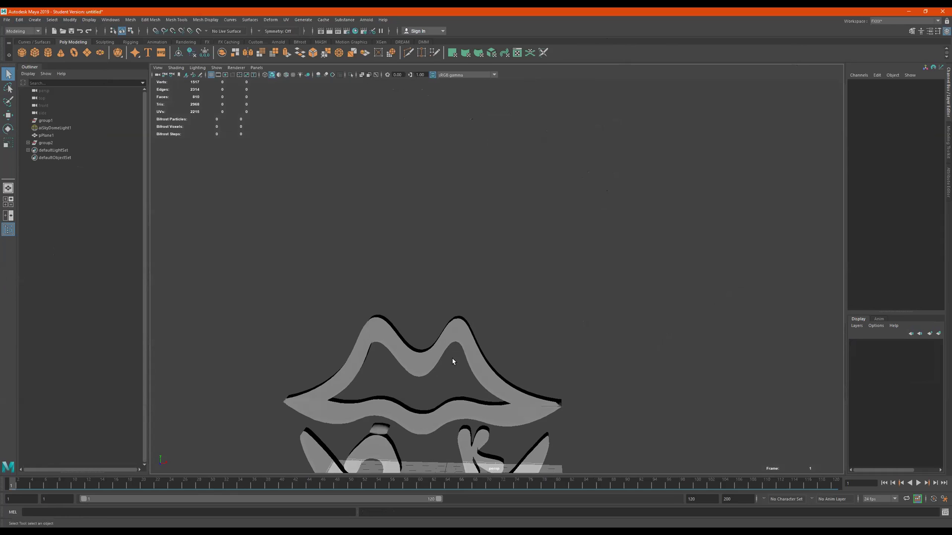
left_click(453, 332)
key("f")
left_click_drag(547, 340, 608, 296, "alt")
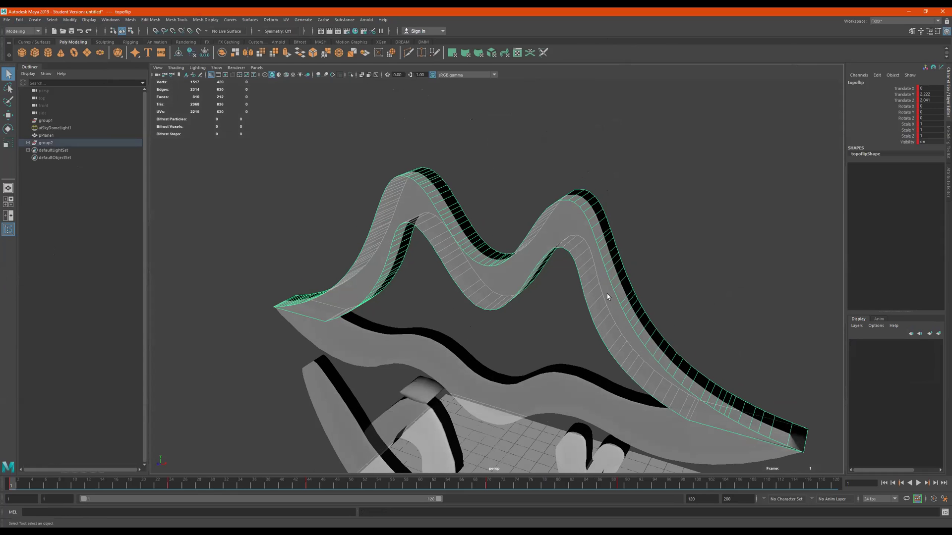
key("3")
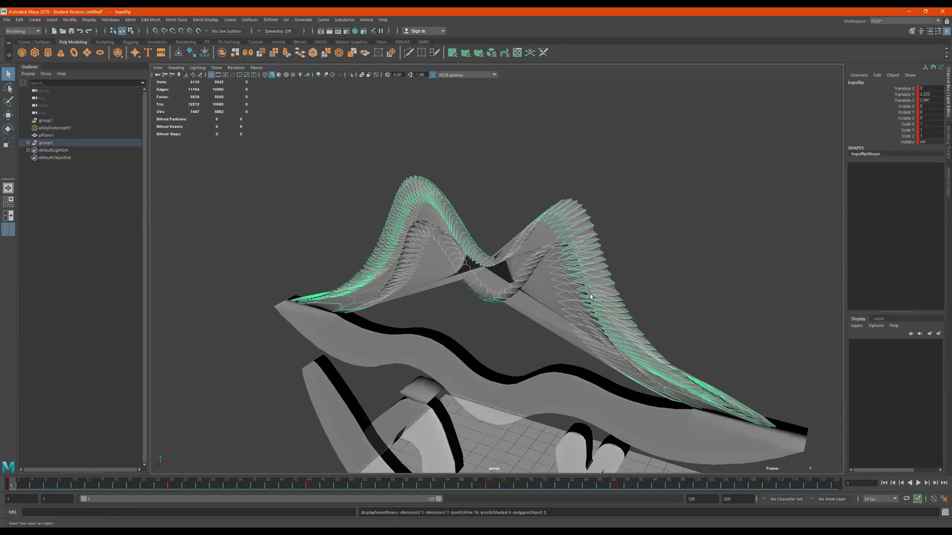
key("1")
Step: Preview mesh smoothing on the lower lip piece and on both lip pieces together, and return to the unsmoothed display
left_click(529, 384)
key("3")
key("1")
left_click_drag(688, 286, 596, 391)
key("3")
left_click_drag(540, 346, 665, 238, "alt")
key("1")
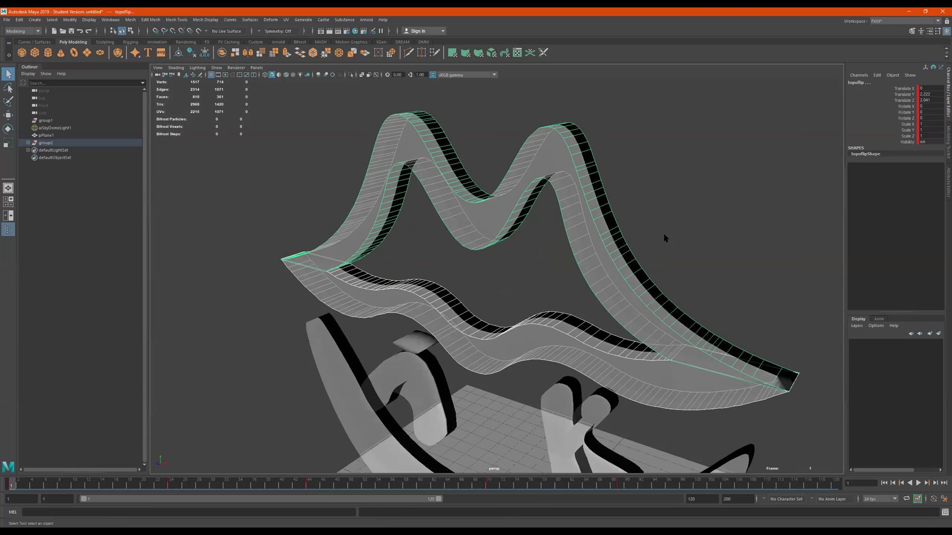
Step: Examine the upper lip piece's edges in edge selection mode
left_click(687, 211)
left_click(586, 233)
key("f")
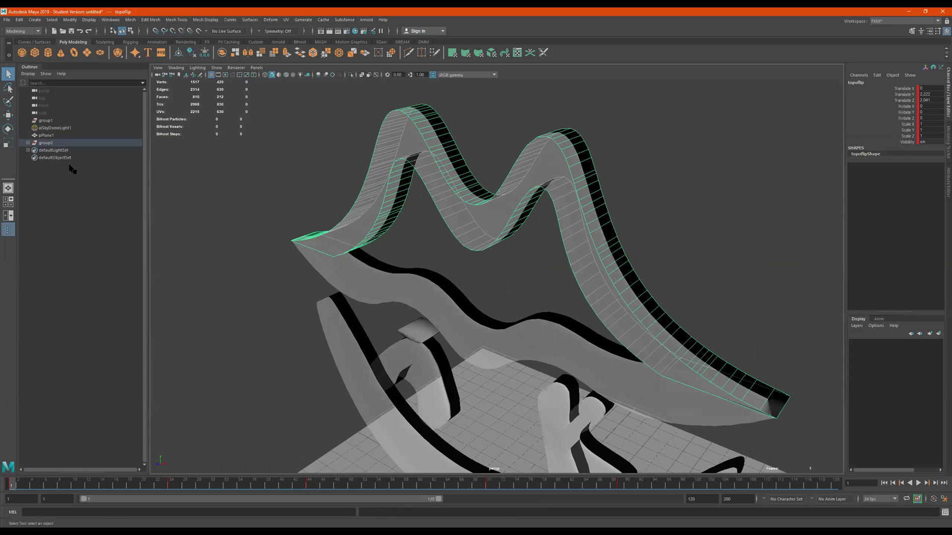
left_click(44, 143)
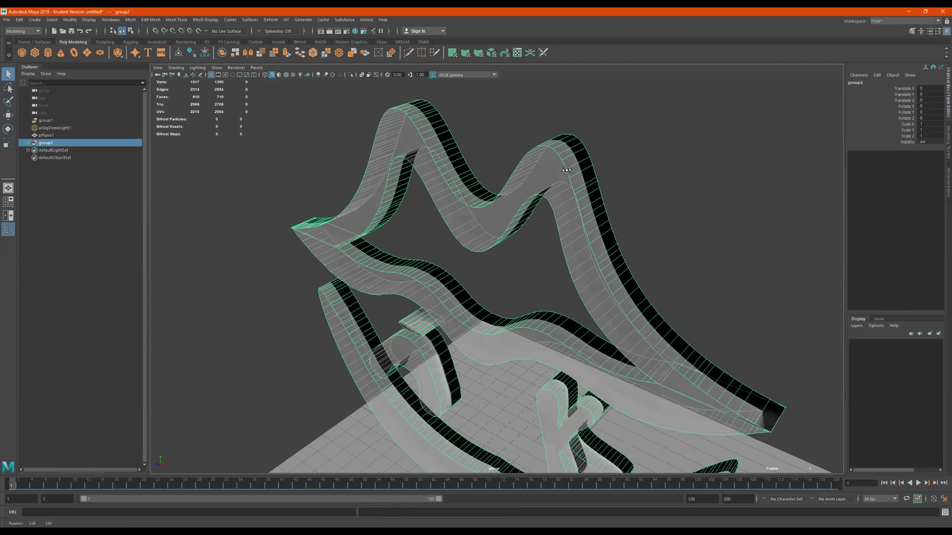
right_click_drag(566, 174, 582, 120)
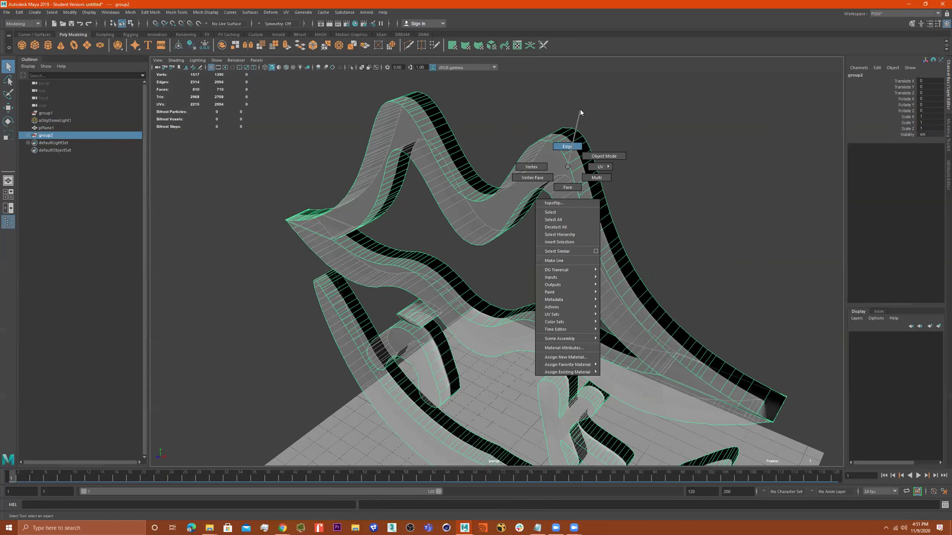
right_click_drag(563, 163, 565, 164)
left_click(565, 164)
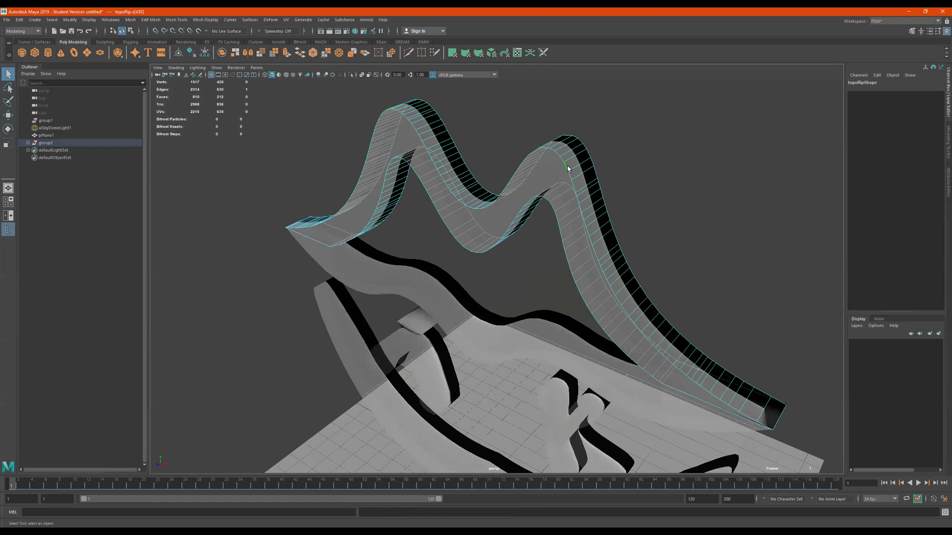
left_click_drag(566, 167, 582, 182, "alt")
right_click_drag(583, 181, 711, 135)
left_click(710, 135)
left_click_drag(645, 179, 590, 214, "alt")
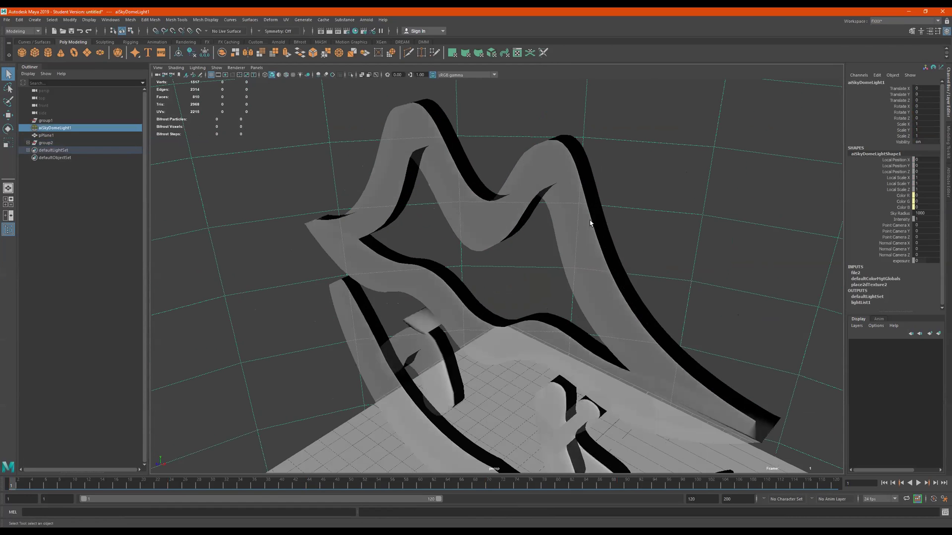
Step: Select a single front border edge near the upper lip's second peak and examine it from several angles
left_click(579, 184)
scroll(583, 169, "up", 3)
mouse_move(584, 178)
left_mouse_down("alt")
mouse_move(588, 201)
mouse_move(544, 204)
mouse_move(548, 228)
mouse_move(535, 218)
mouse_move(601, 207)
mouse_move(582, 219)
left_mouse_up("alt")
right_click_drag(544, 220, 542, 191)
left_click(540, 215)
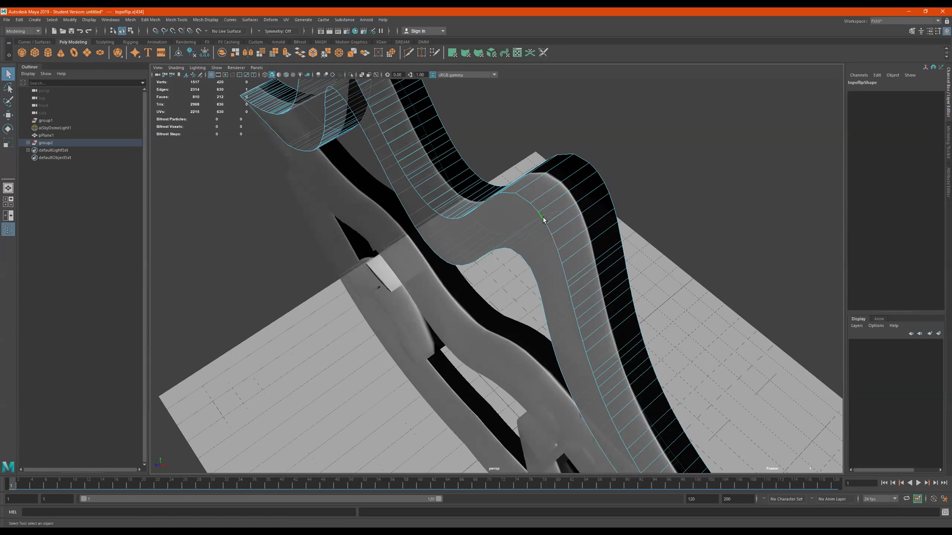
left_click_drag(540, 220, 589, 198, "alt")
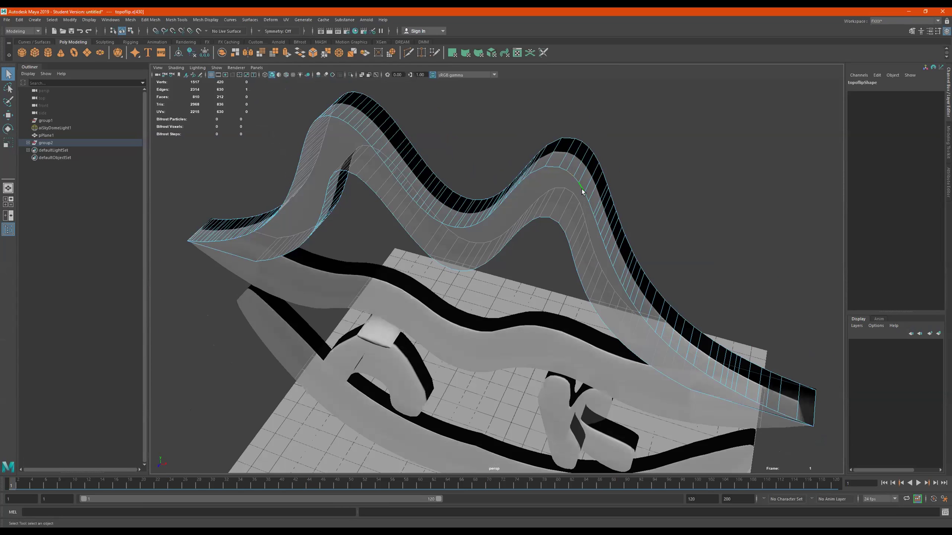
Step: Extrude the front face of the upper lip with a thickness of 0.06 and an offset of 0.13
scroll(550, 228, "down", 2)
left_click_drag(524, 229, 562, 204, "alt")
right_click_drag(562, 203, 578, 220)
left_click(578, 220)
left_click_drag(552, 257, 534, 232, "alt")
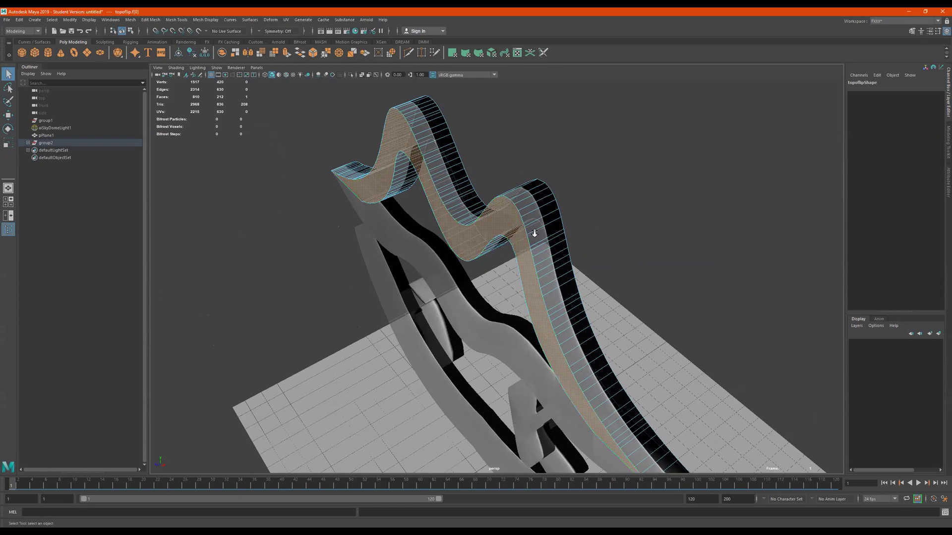
scroll(554, 231, "up", 2)
key("ctrl+e")
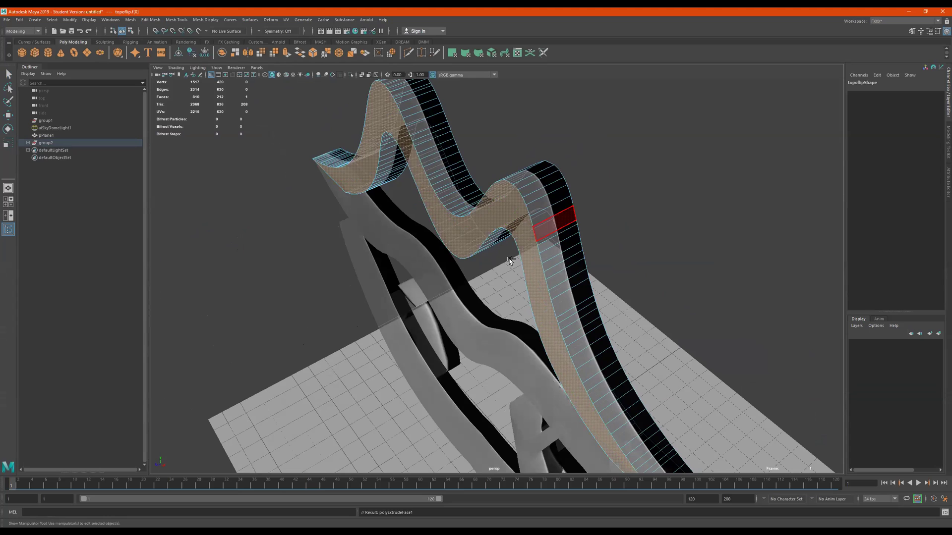
left_click_drag(539, 242, 710, 294, "alt")
mouse_move(511, 282)
left_mouse_down("alt")
mouse_move(559, 251)
mouse_move(519, 294)
mouse_move(510, 244)
mouse_move(513, 270)
left_mouse_up("alt")
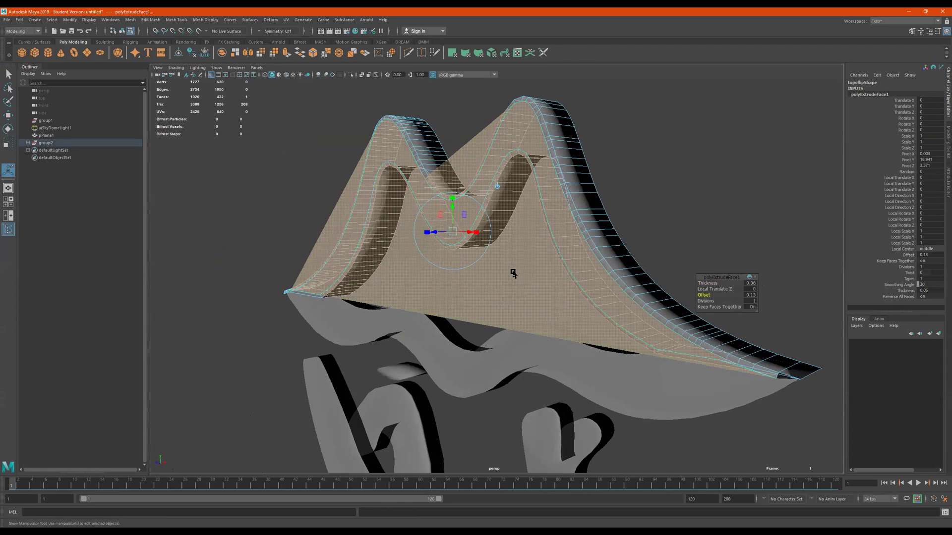
Step: Try 2 divisions on the upper lip's extrusion, and undo the latest extrusion adjustments
left_click_drag(703, 301, 712, 301)
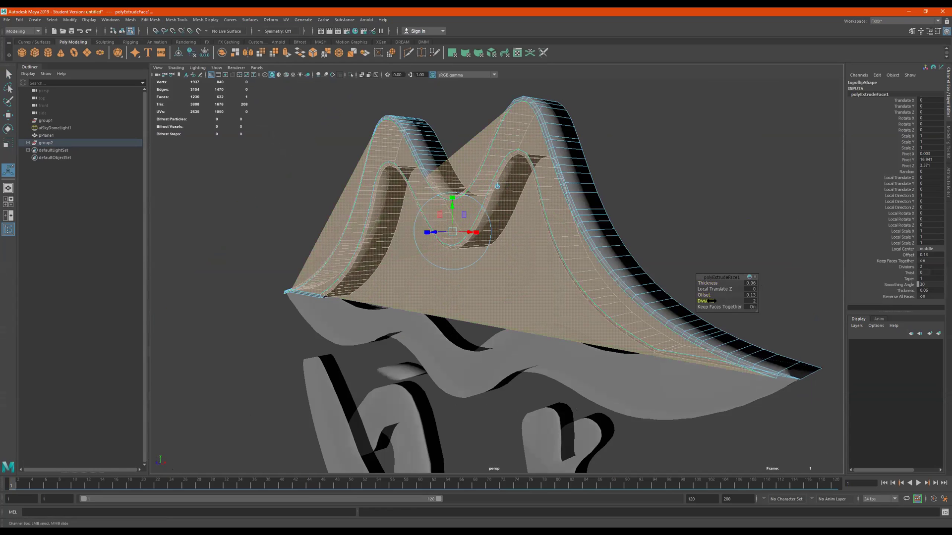
key("q")
left_click(665, 221)
left_click_drag(627, 245, 652, 252, "alt")
key("ctrl+z")
key("ctrl+z")
key("ctrl+z")
Step: Return the upper lip to object mode and select the whole group2 logo
left_click_drag(572, 261, 599, 222, "alt")
right_click_drag(599, 222, 620, 210)
scroll(616, 213, "down", 3)
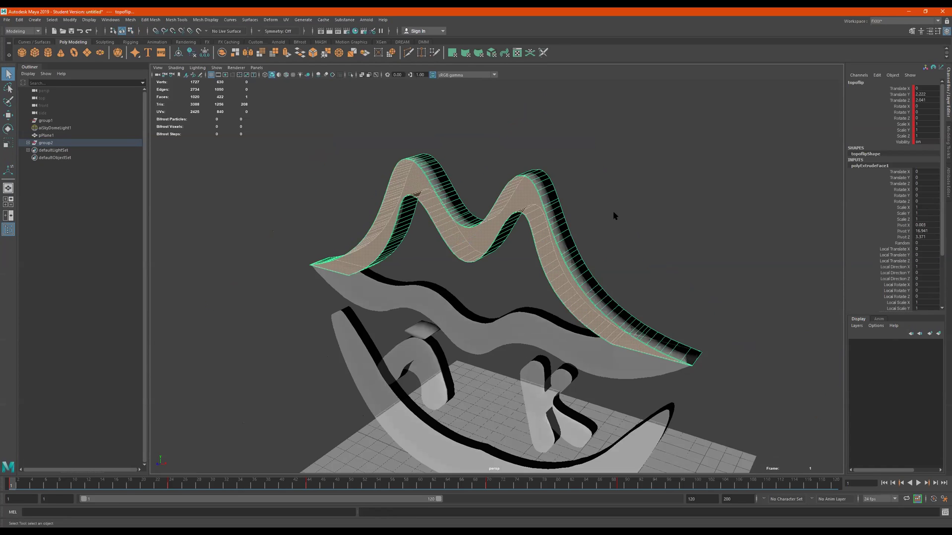
left_click_drag(615, 215, 619, 249, "alt")
left_click(617, 252)
right_click_drag(591, 264, 737, 174)
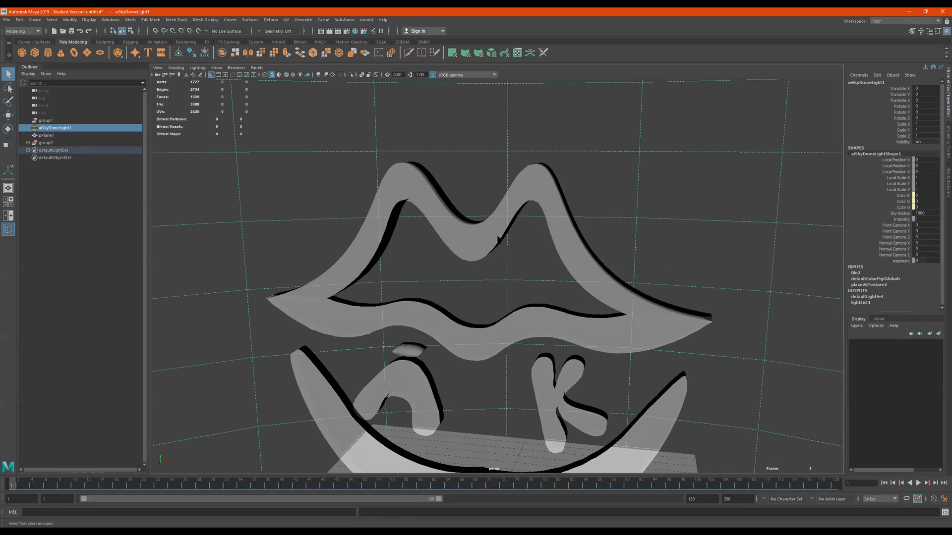
left_click(58, 149)
left_click(57, 143)
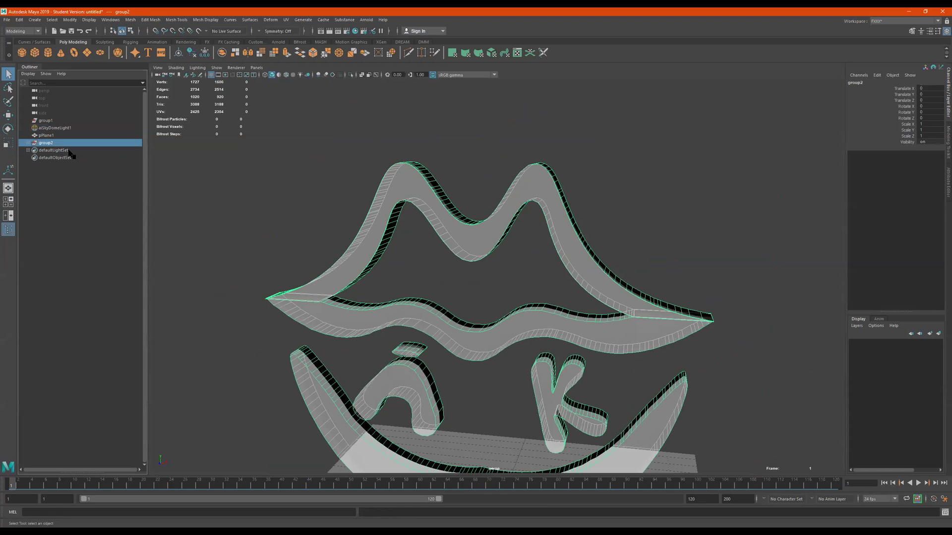
Step: Scrub through the timeline to examine the logo's animation, and return to frame 1
left_click_drag(376, 232, 478, 282, "alt")
left_click_drag(25, 486, 113, 434)
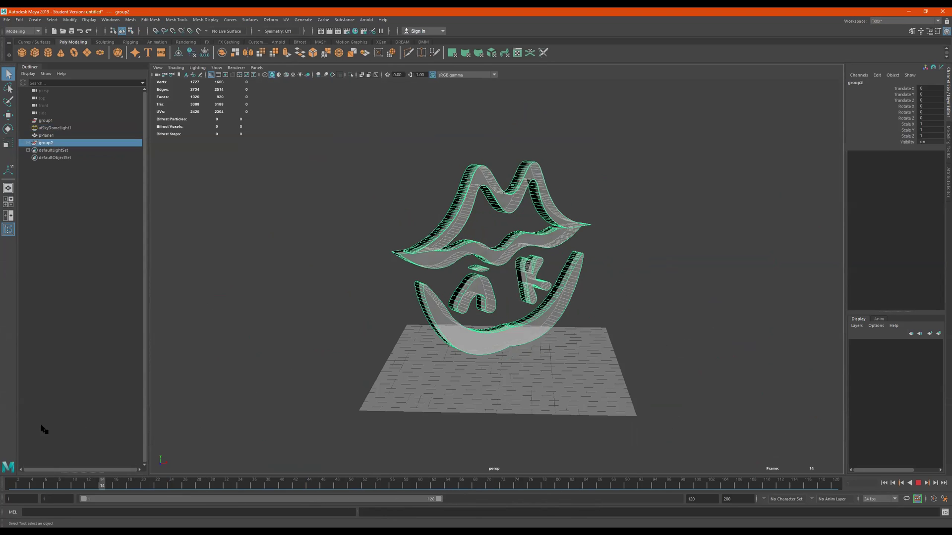
left_click_drag(361, 455, 491, 458)
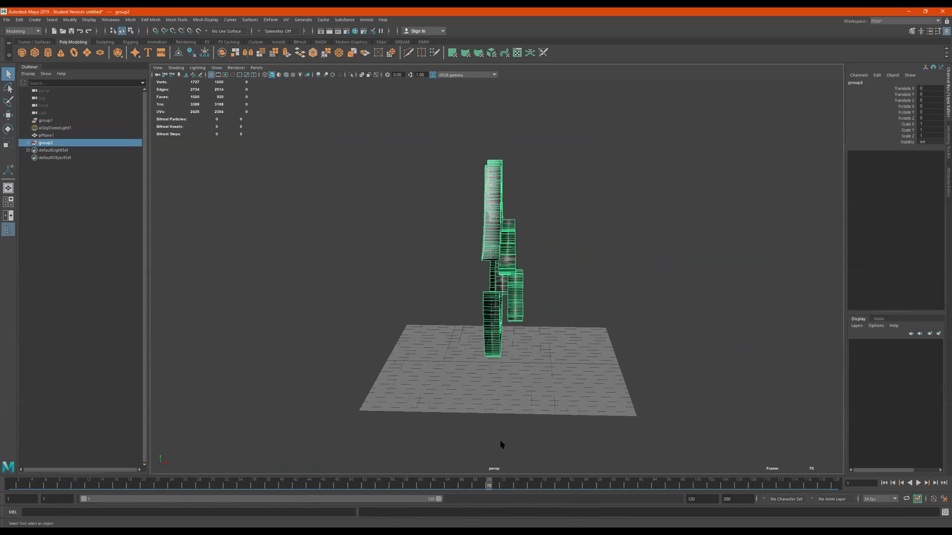
left_click_drag(678, 329, 589, 329, "alt")
middle_click_drag(578, 303, 446, 218, "alt")
left_click_drag(276, 487, 7, 466)
Step: Duplicate the group2 logo and rename the copy group_WILL
left_click_drag(484, 328, 438, 283, "alt")
left_click(28, 143)
left_click(28, 143)
left_click(39, 175)
left_click(44, 143)
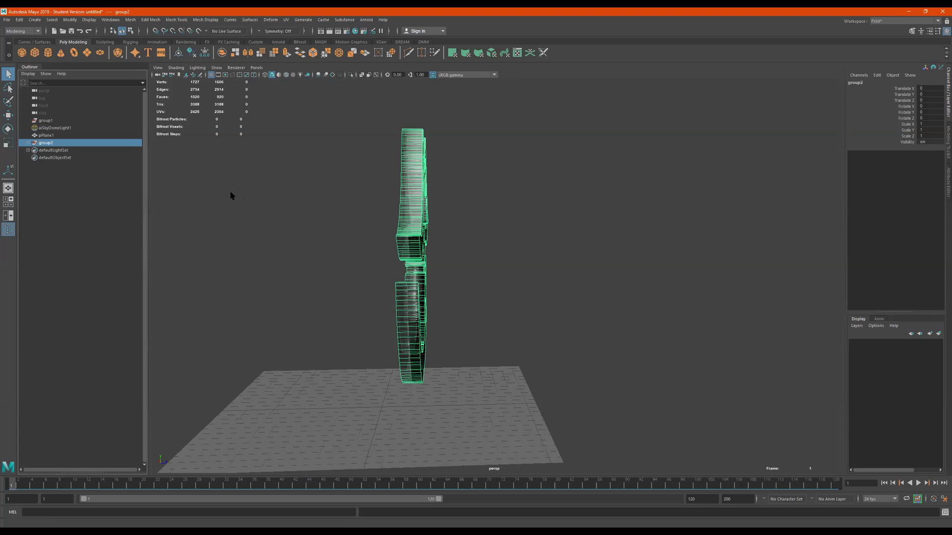
key("ctrl+d")
double_click(49, 151)
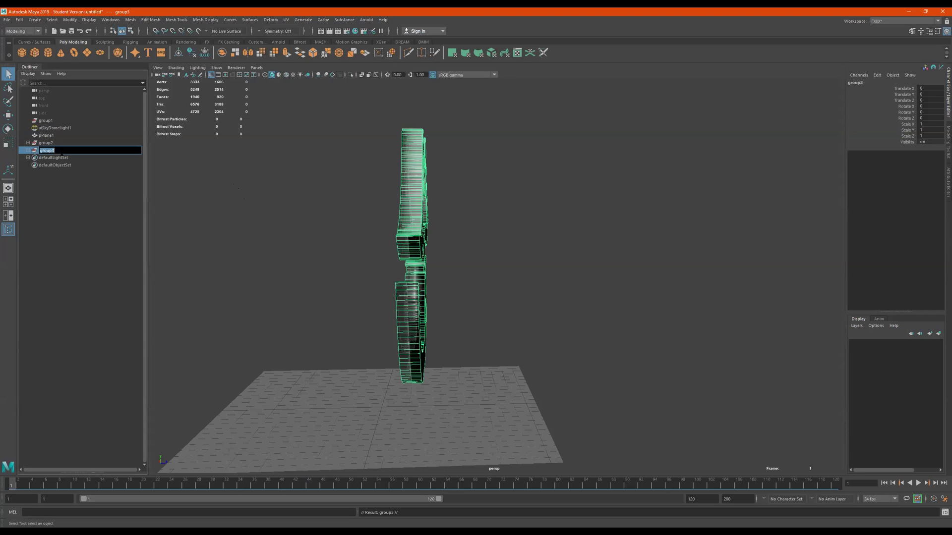
type("group_WiLL")
key("Return")
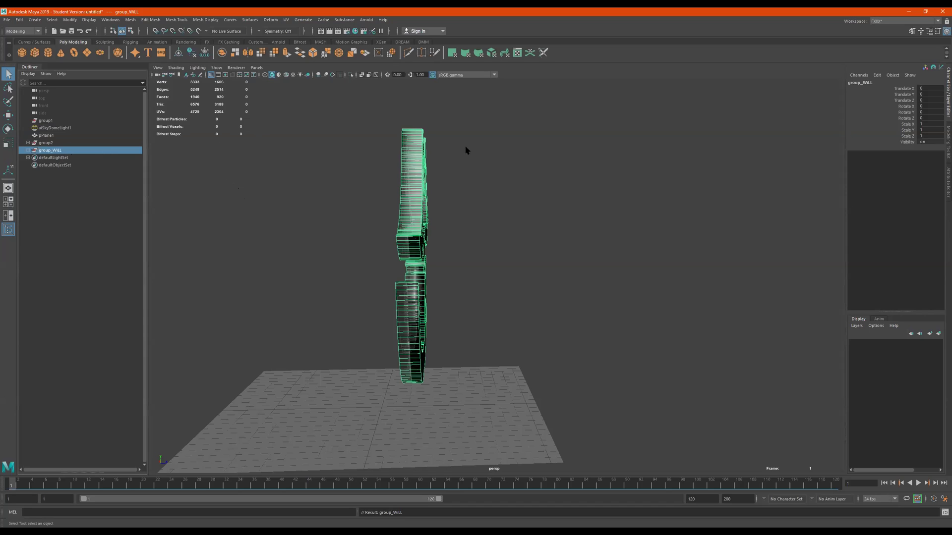
Step: Hide the original group2, expand group_WILL and select its topoflip piece
left_click(46, 143)
key("h")
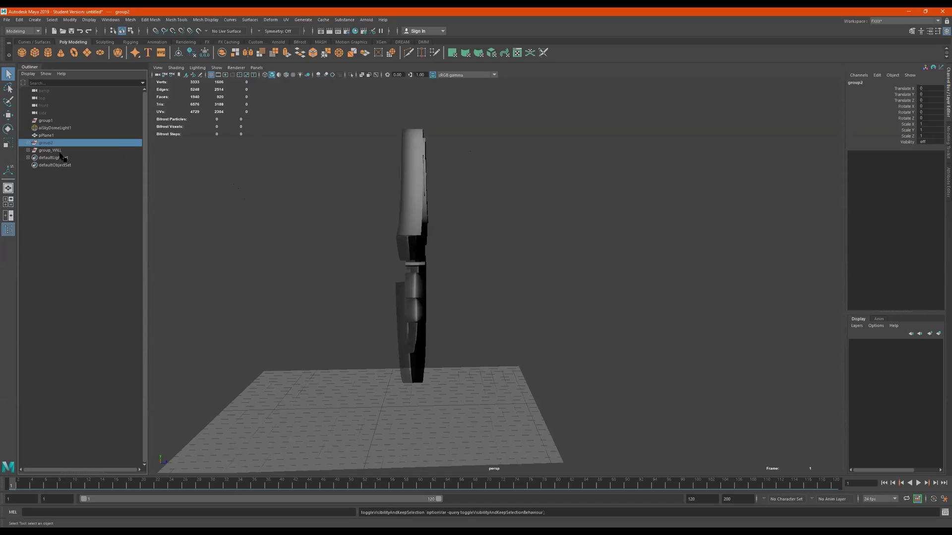
left_click(60, 152)
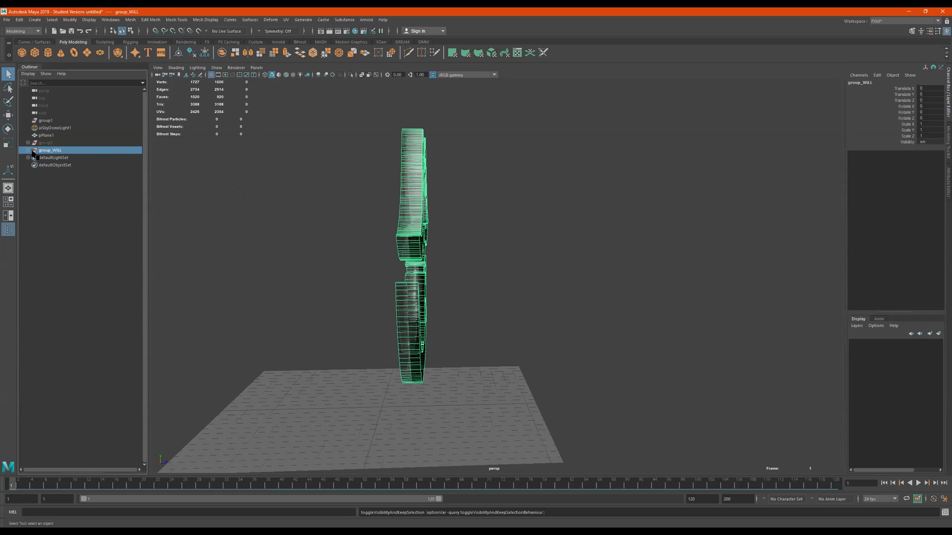
left_click(28, 150)
left_click(55, 158)
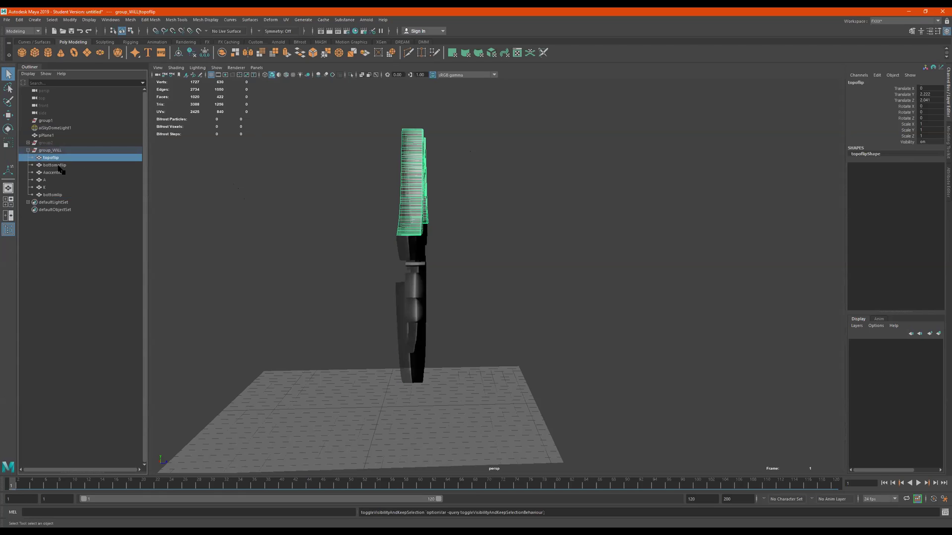
Step: Select all pieces of group_WILL and extend the playback range to end at frame 200
left_click(51, 195, "shift")
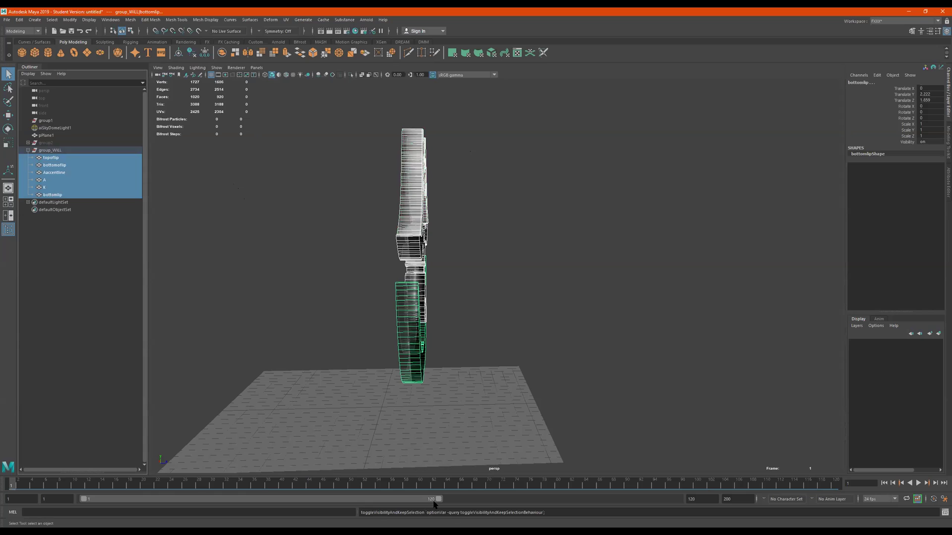
left_click_drag(437, 501, 675, 500)
left_click_drag(87, 500, 82, 500)
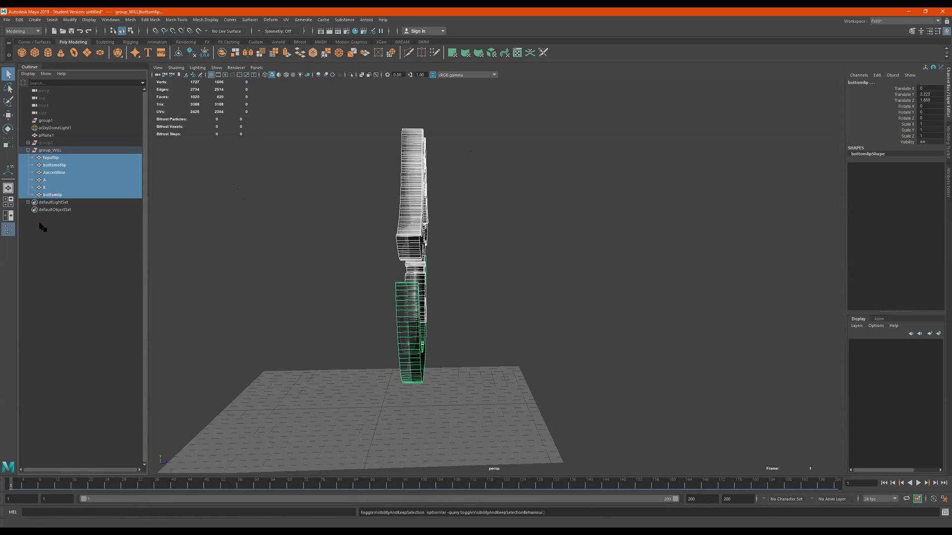
Step: Select group_WILL's topoflip piece, view the logo from the front and scrub the timeline back to frame 1
left_click(42, 157)
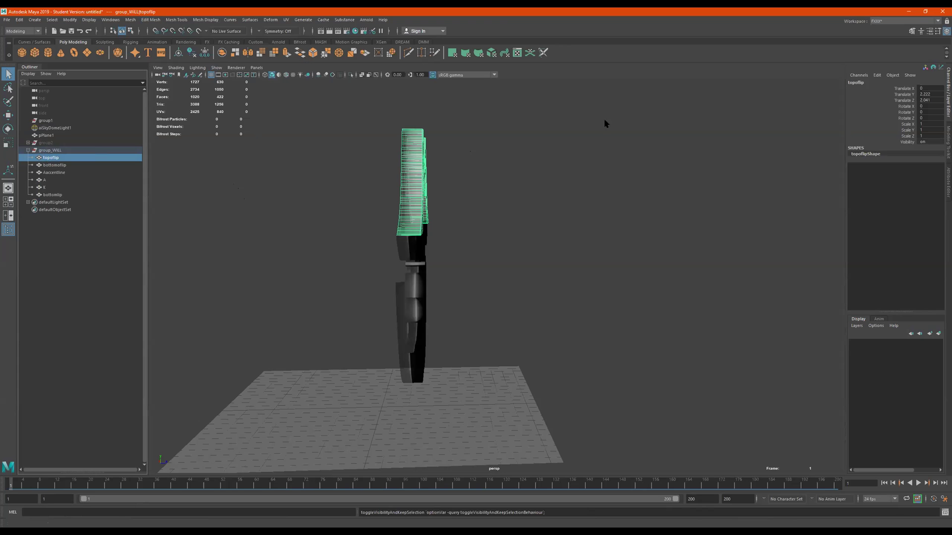
left_click_drag(575, 226, 624, 198, "alt")
mouse_move(124, 485)
left_mouse_down()
mouse_move(11, 485)
mouse_move(595, 504)
mouse_move(10, 498)
left_mouse_up()
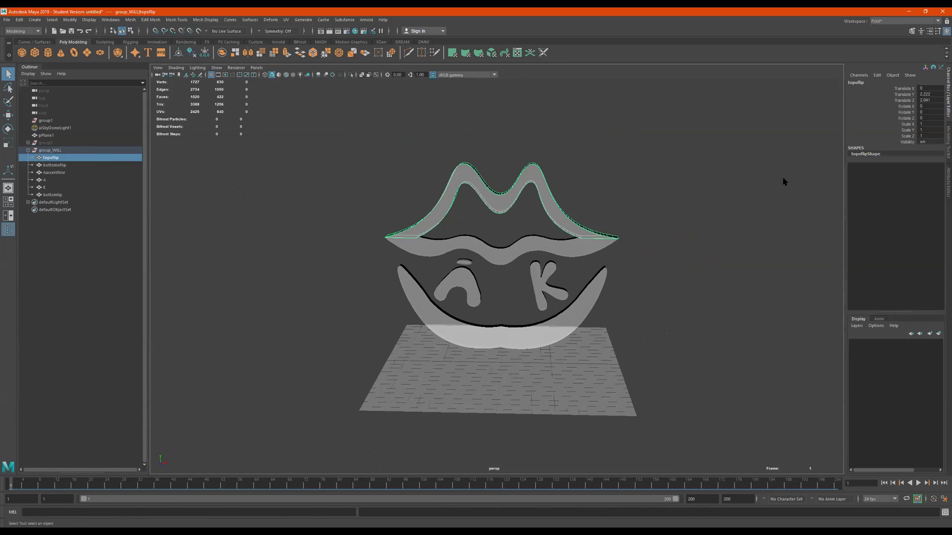
Step: Try the Modeling - Standard workspace and switch to the Maya Classic workspace
left_click(882, 22)
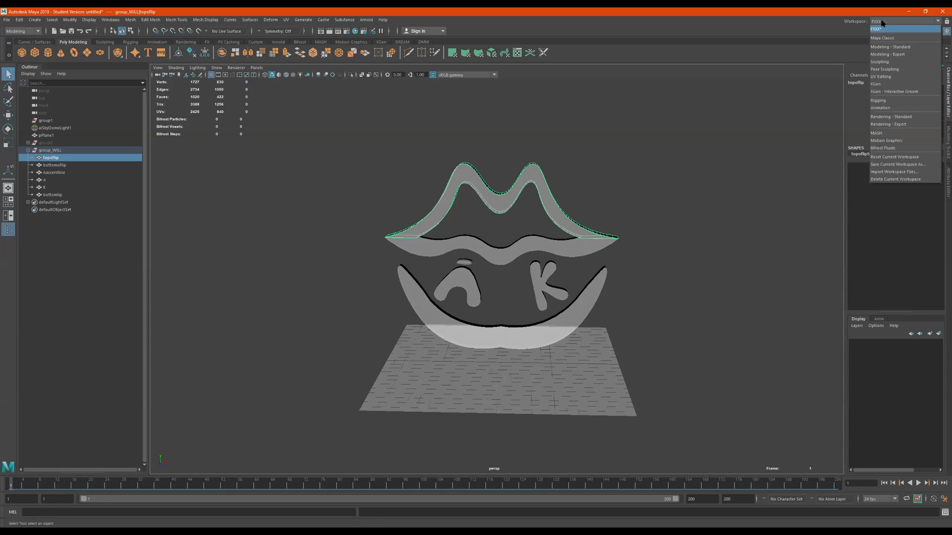
left_click(785, 27)
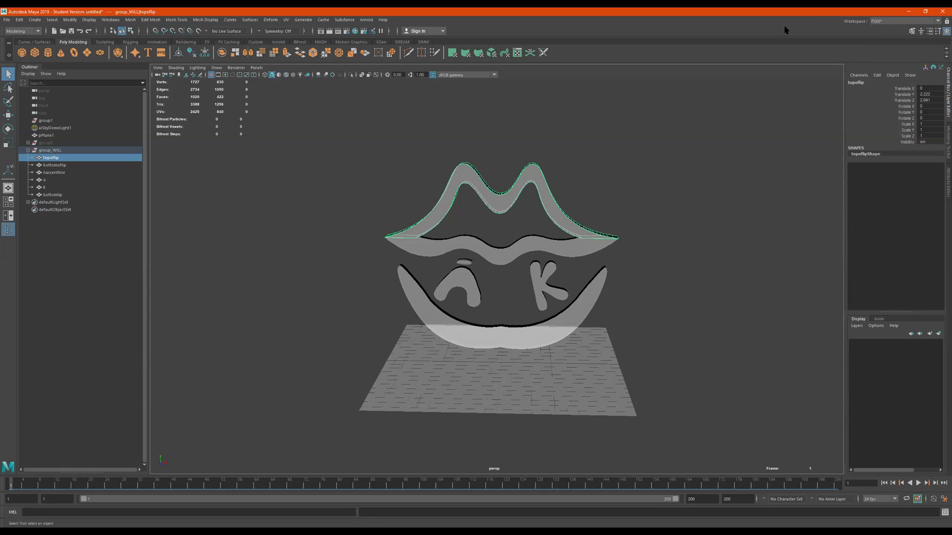
left_click(894, 22)
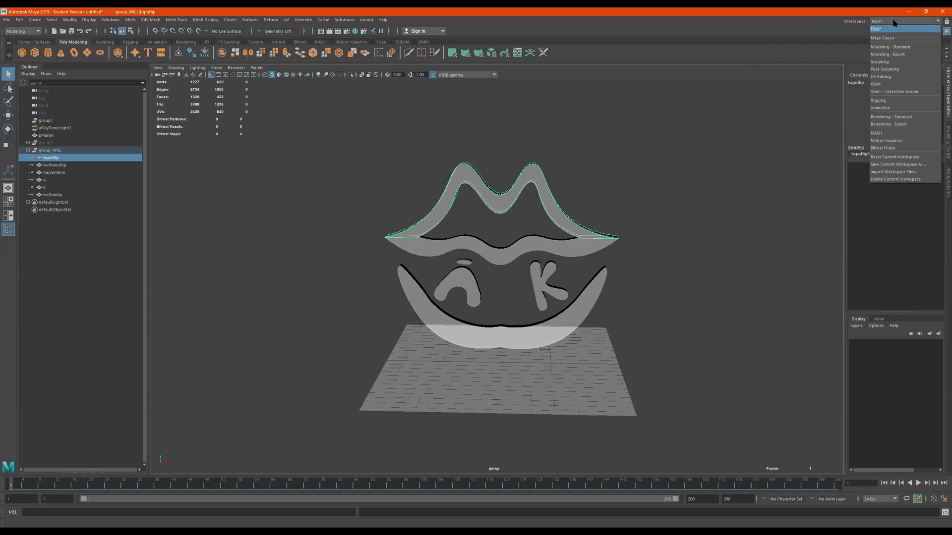
left_click(891, 46)
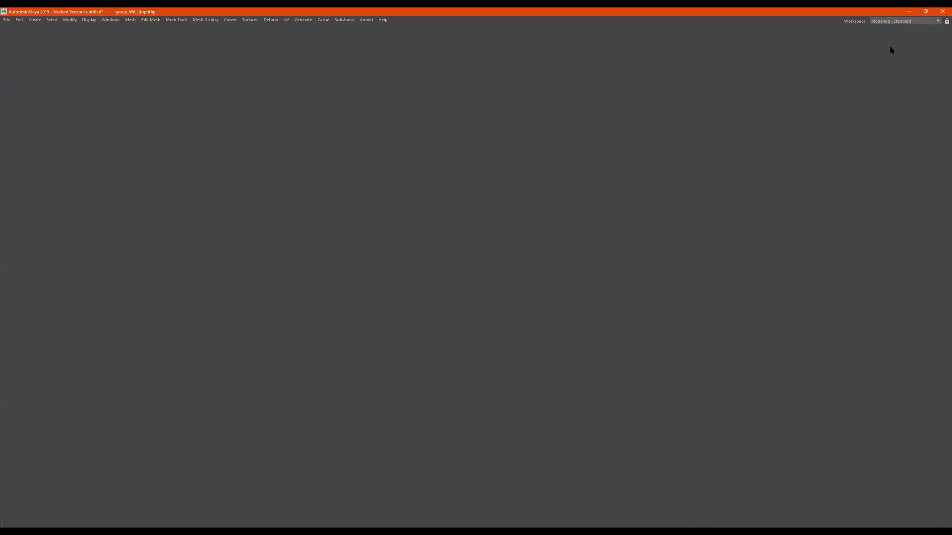
left_click(895, 22)
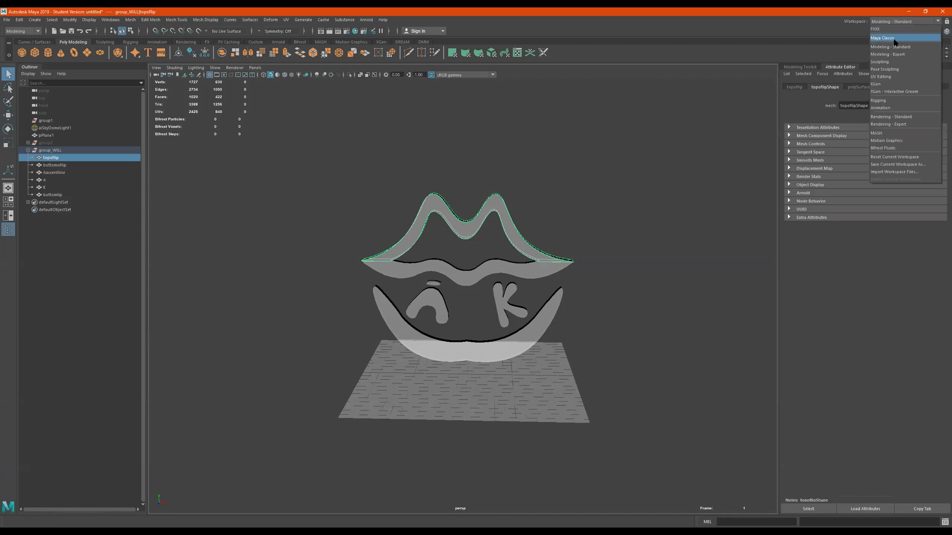
left_click(890, 38)
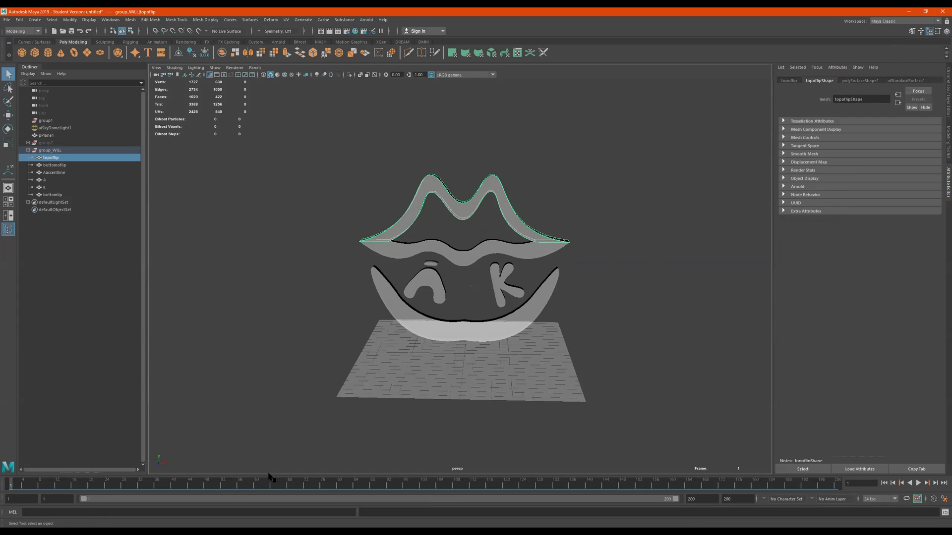
Step: Play the animation briefly to check the duplicated logo's motion, and stop it
left_click(919, 483)
left_click(918, 484)
Step: Collapse and hide group_WILL, show the original group2, and return the timeline to frame 1
left_click(40, 150)
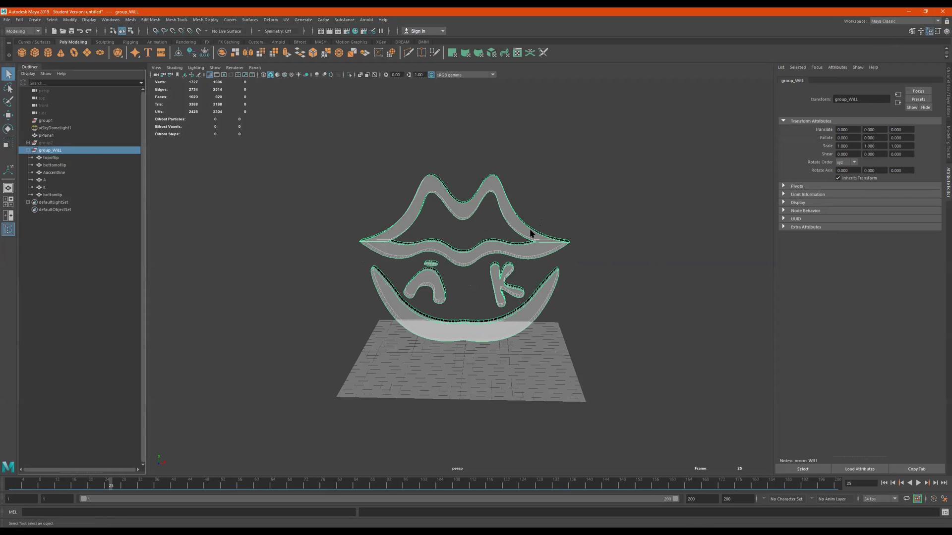
left_click(28, 151)
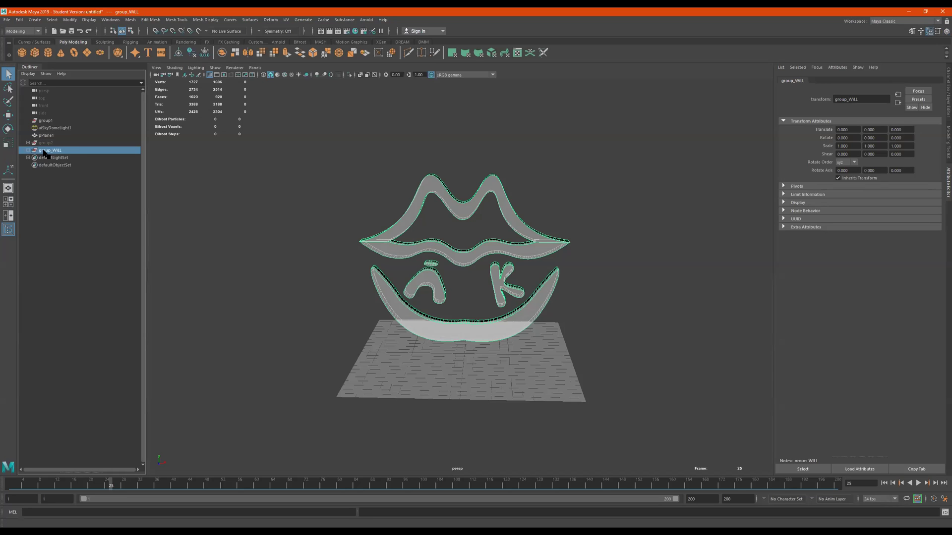
key("h")
left_click(50, 143)
key("h")
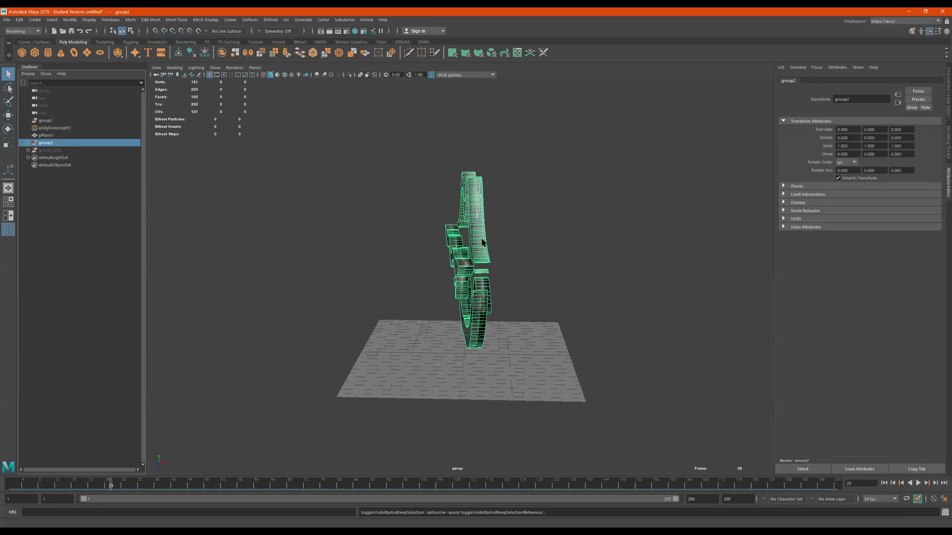
left_click_drag(111, 490, 9, 464)
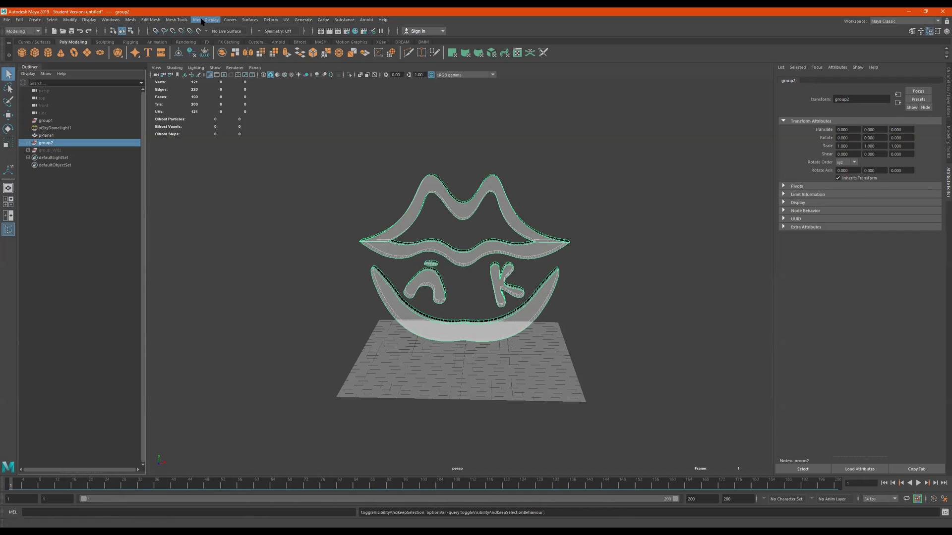
Step: Open the Graph Editor, enlarge its window and expand group2 to display its pieces' animation curves
left_click(109, 21)
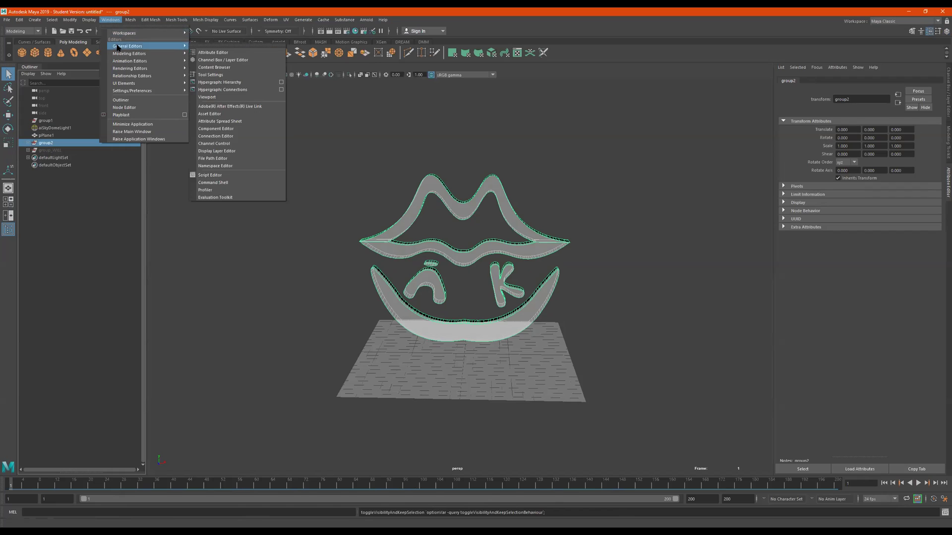
mouse_move(175, 60)
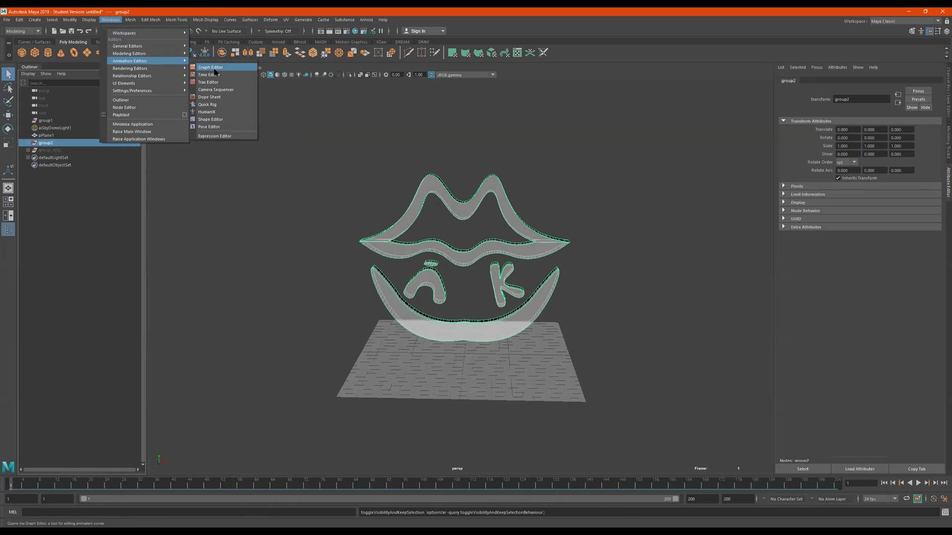
left_click(218, 67)
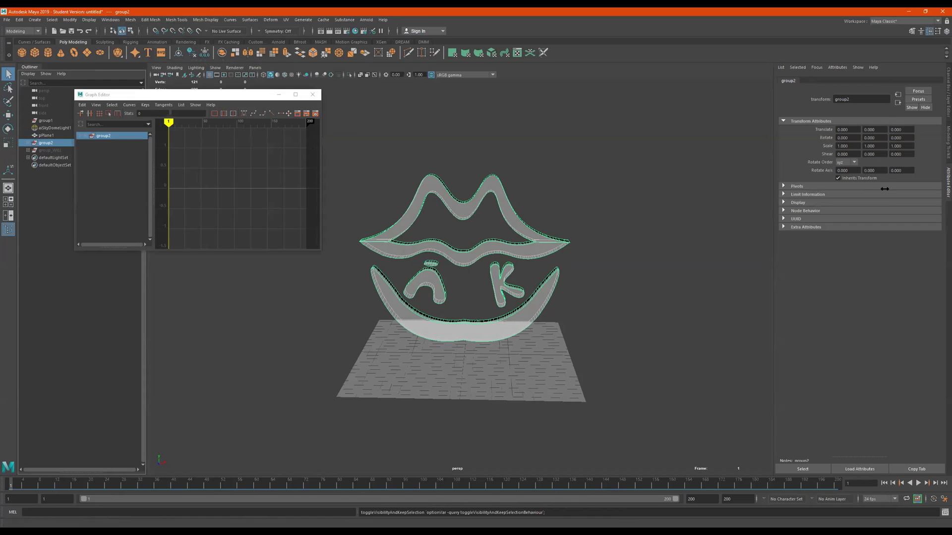
left_click_drag(885, 189, 887, 189)
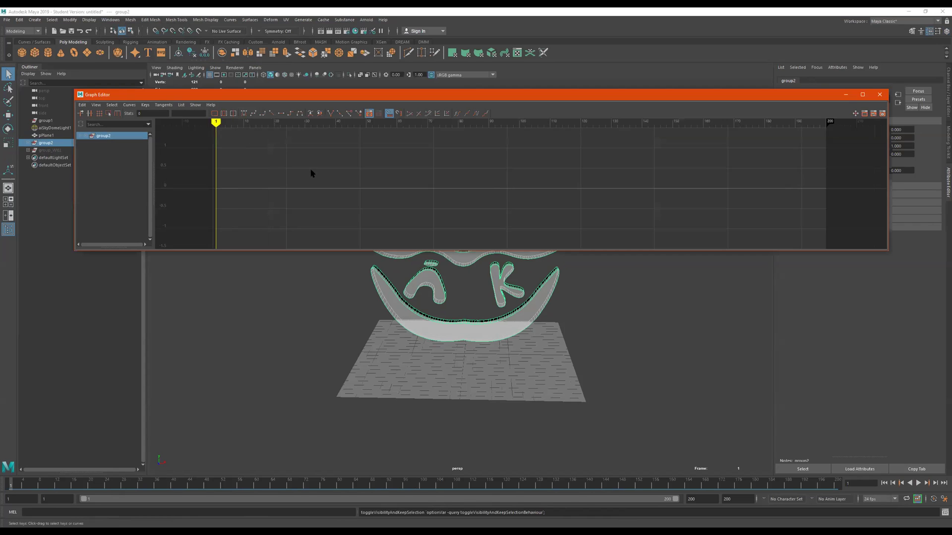
left_click(85, 137)
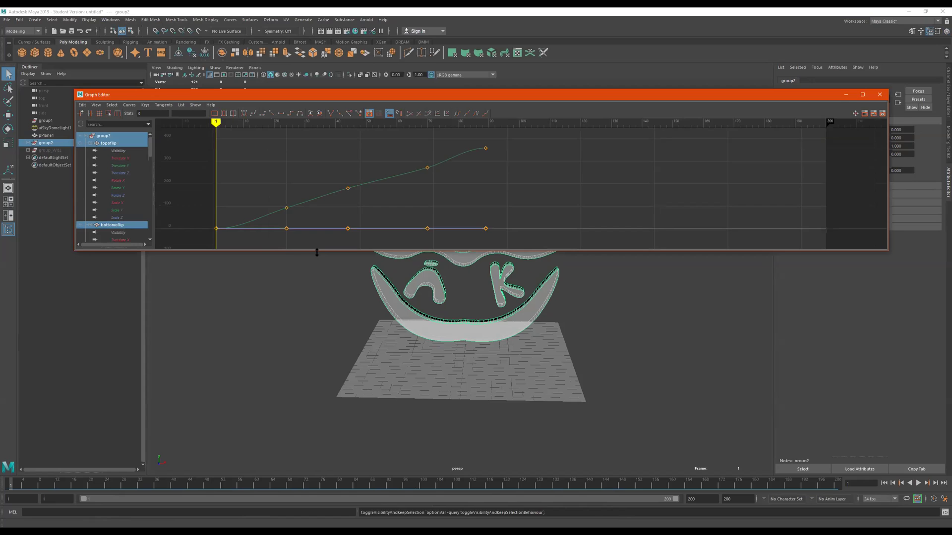
left_click_drag(317, 253, 316, 333)
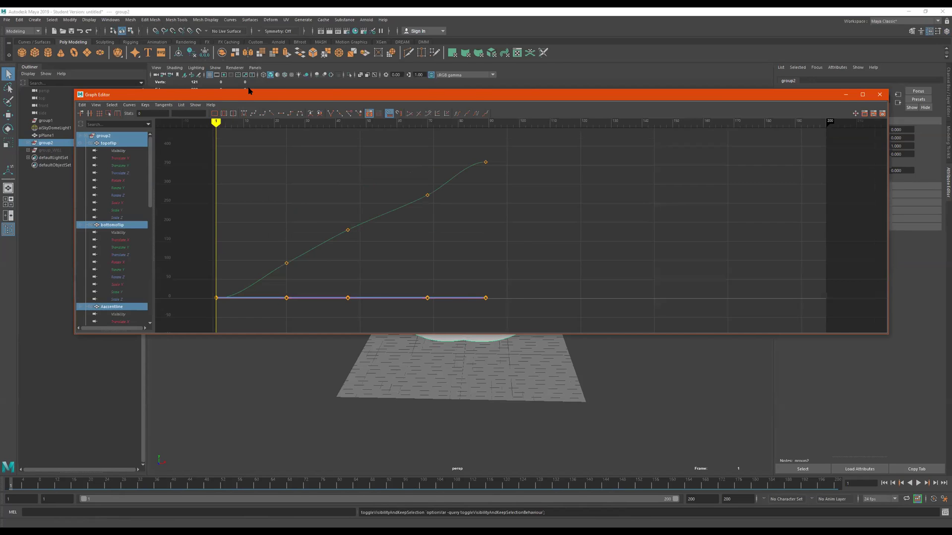
left_click_drag(249, 91, 263, 49)
Step: Examine bottomoflip's animation curves in the Graph Editor and shift the window to uncover the Outliner
scroll(156, 213, "down", 2)
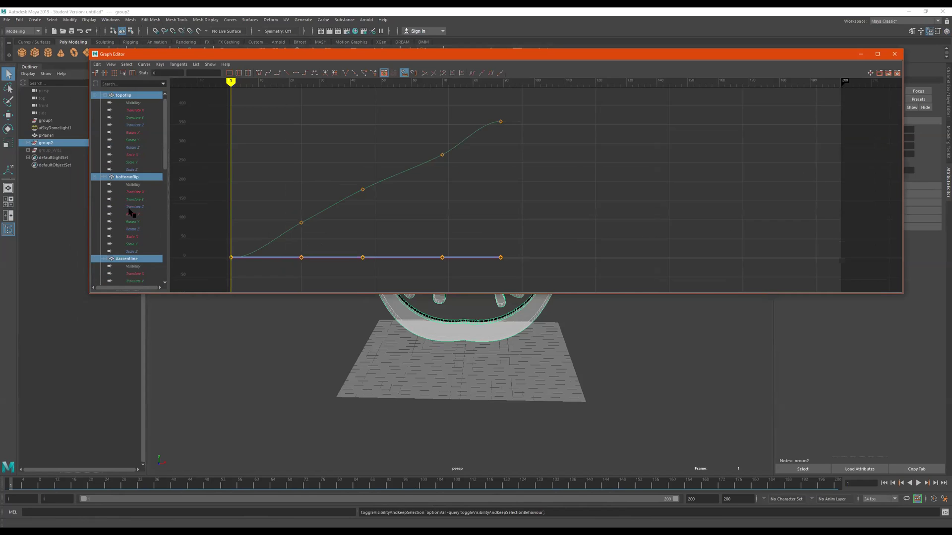
left_click(105, 178)
left_click(131, 178)
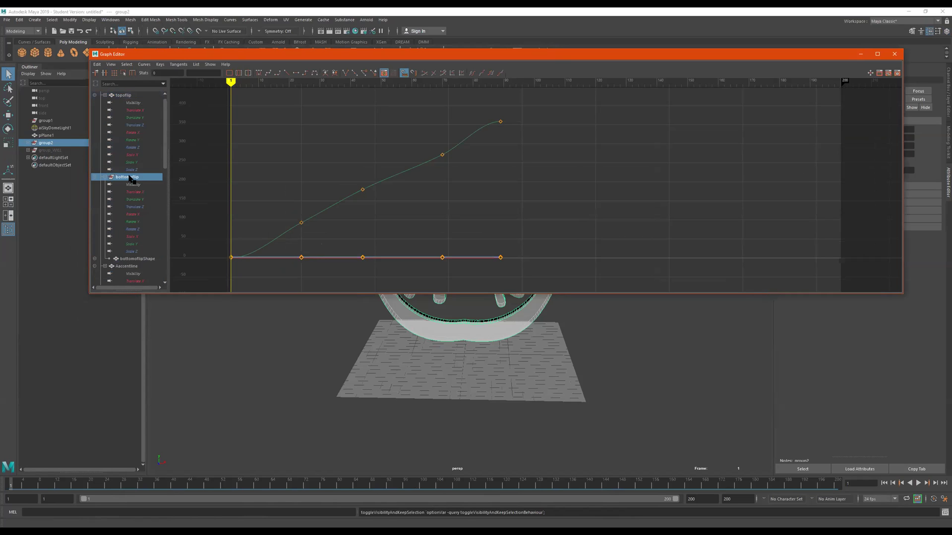
left_click_drag(207, 56, 284, 56)
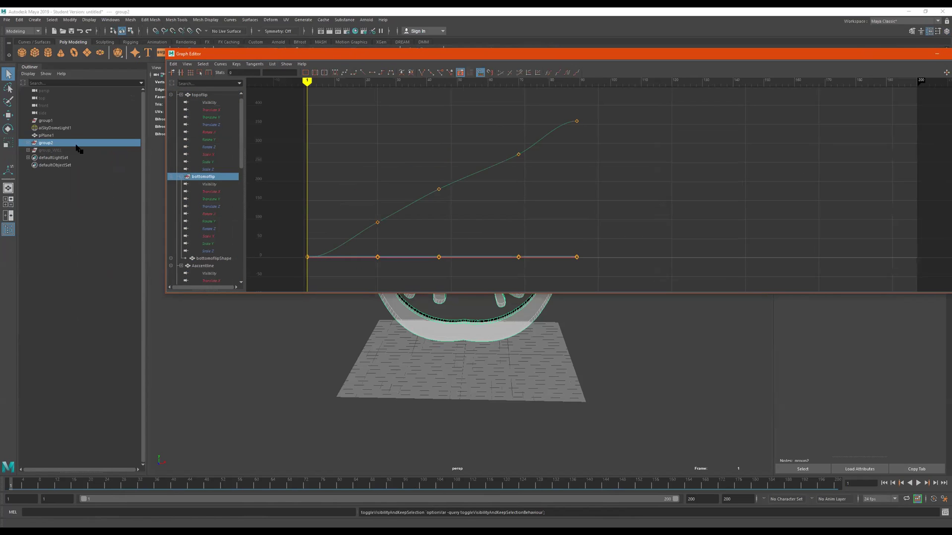
Step: Expand group2 in the Outliner and examine the animation curves of its individual pieces one by one
left_click(29, 142)
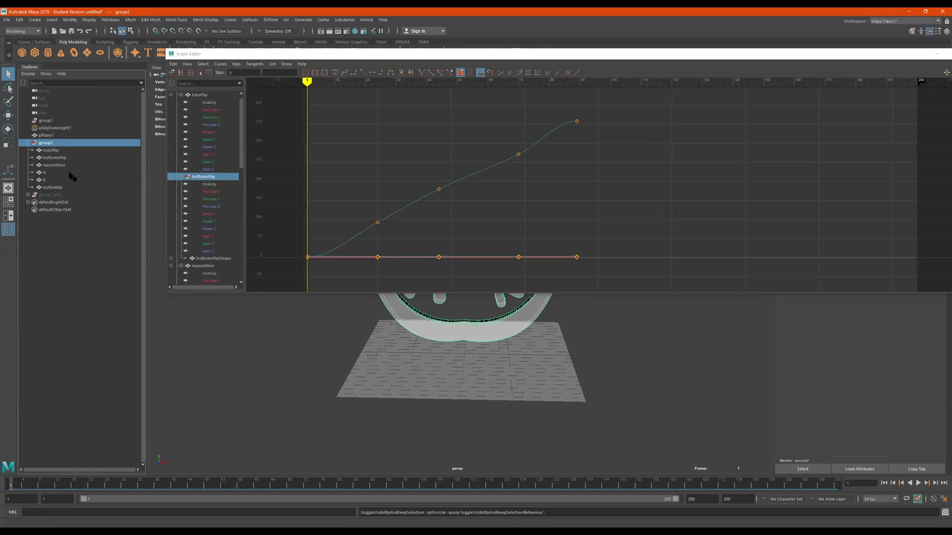
left_click(52, 187)
scroll(513, 198, "down", 5)
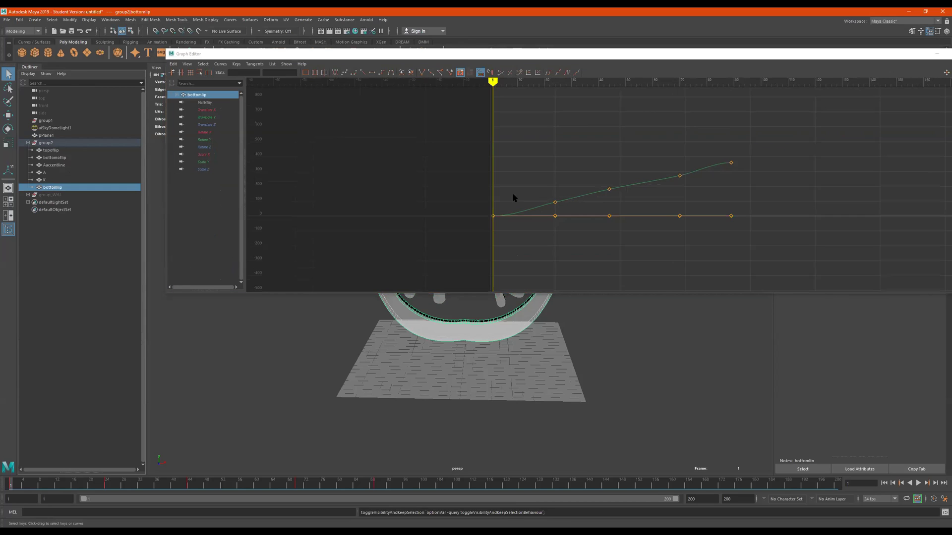
left_click(47, 180)
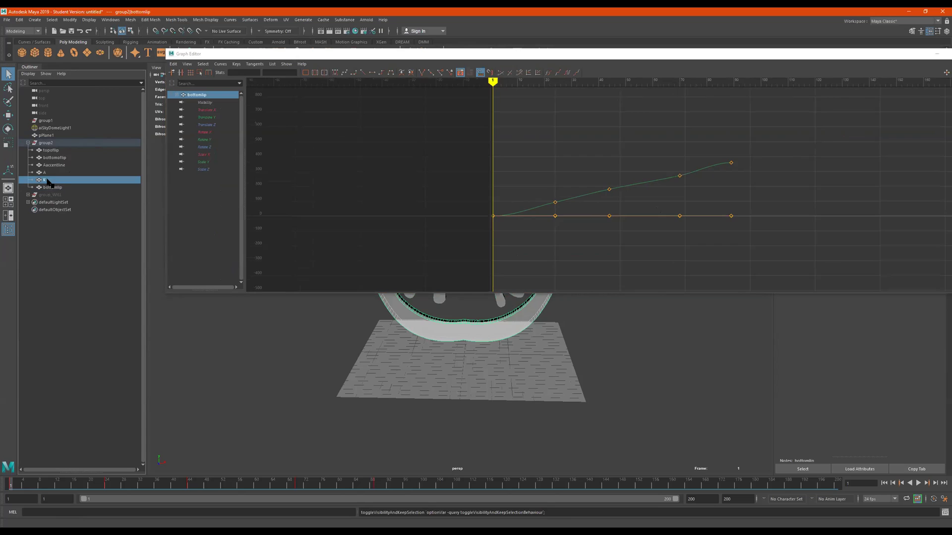
left_click(52, 172)
left_click(51, 165)
left_click(52, 159)
left_click(52, 152)
left_click(52, 187)
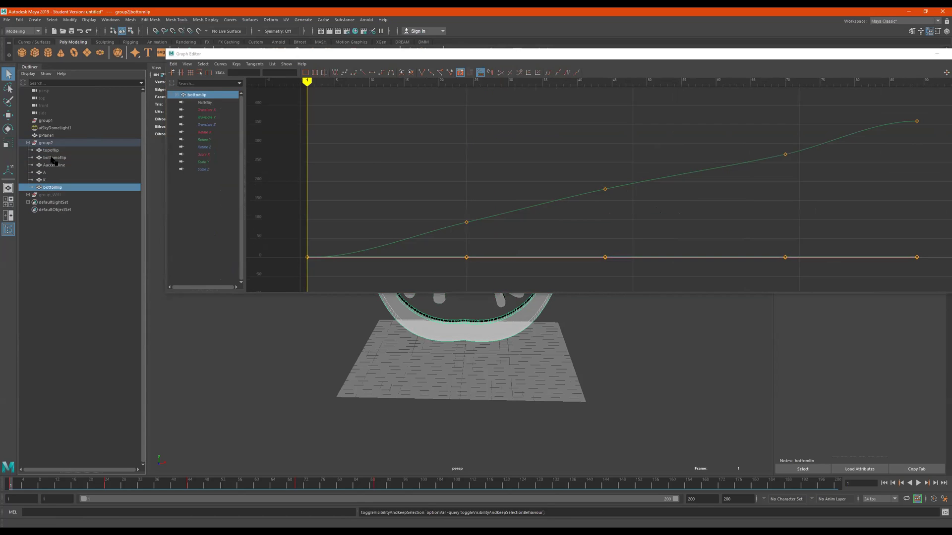
Step: Select all pieces of group2 from topoflip through bottomlip and close the Graph Editor
left_click(53, 154)
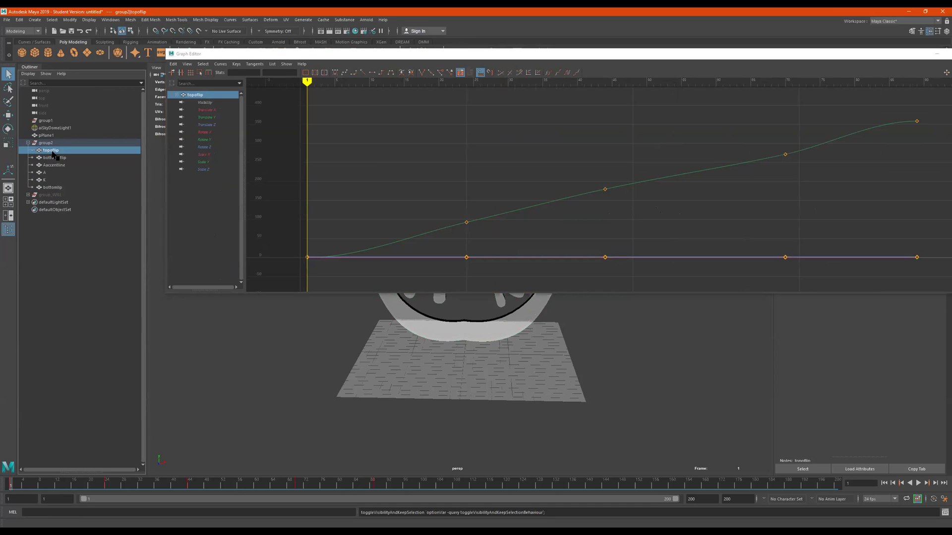
left_click(59, 188, "shift")
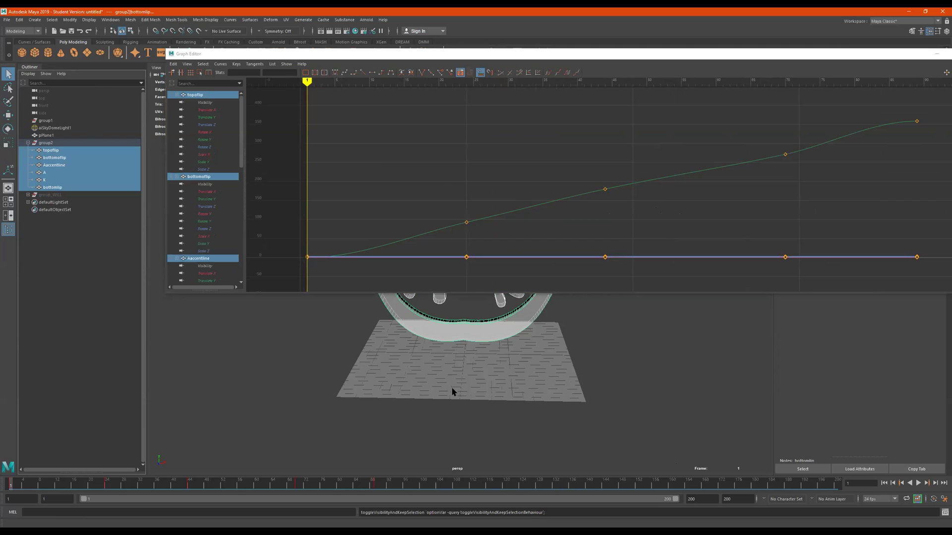
left_click_drag(868, 58, 738, 70)
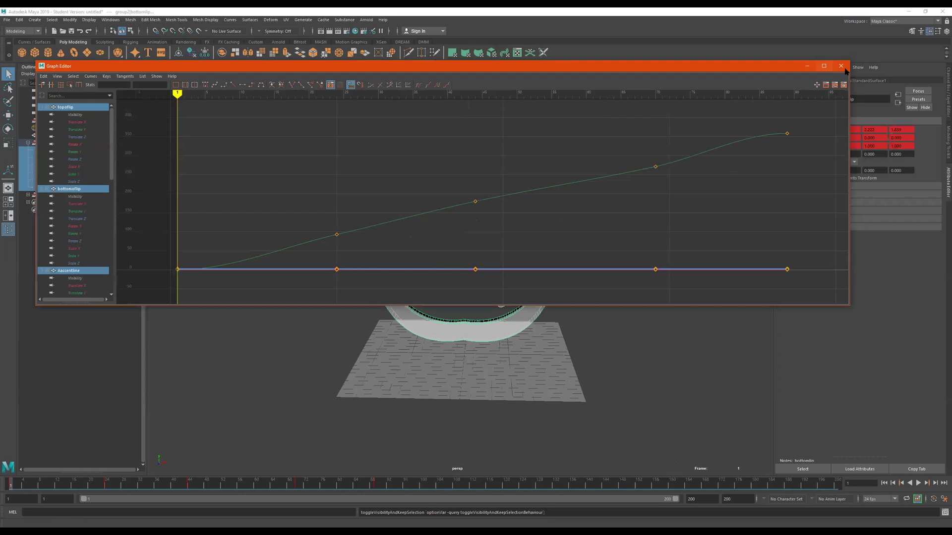
left_click(841, 66)
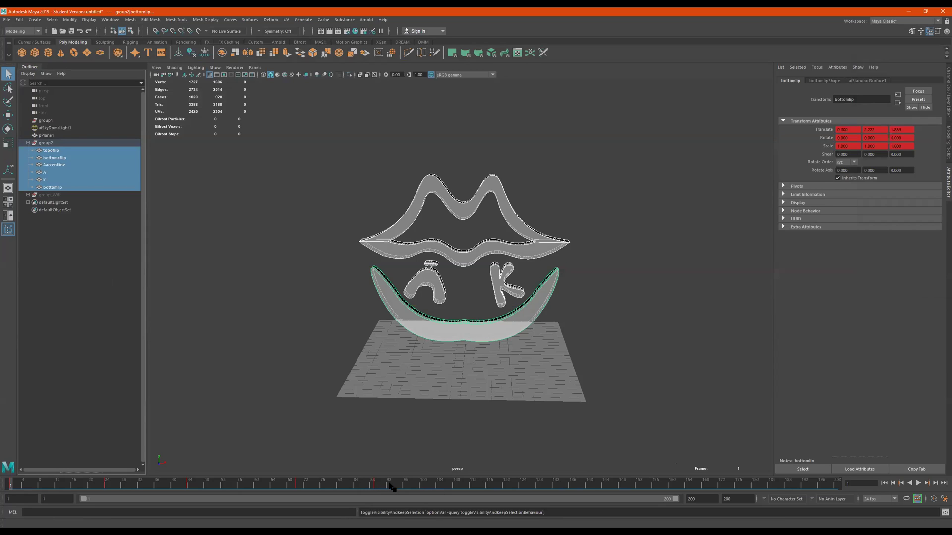
left_click_drag(392, 487, 9, 485, "shift")
right_click(170, 486)
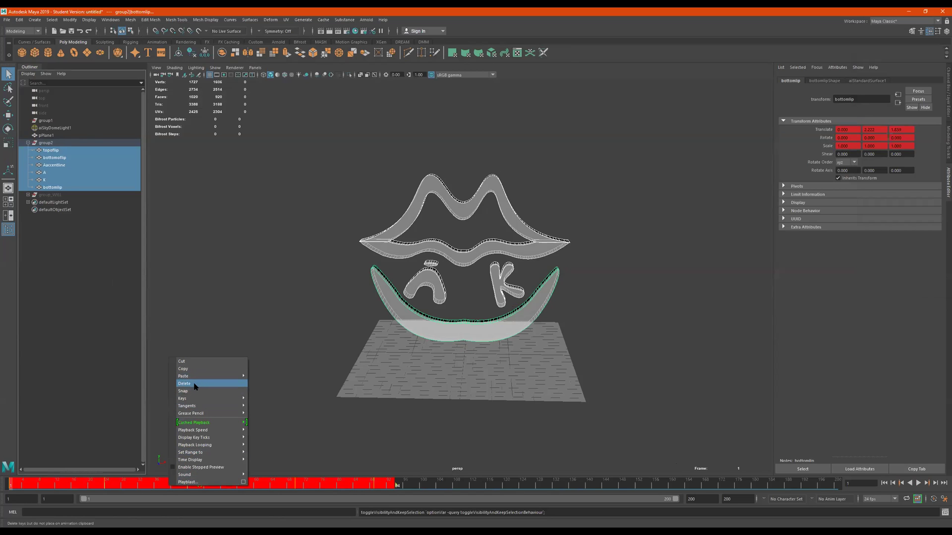
left_click(446, 487)
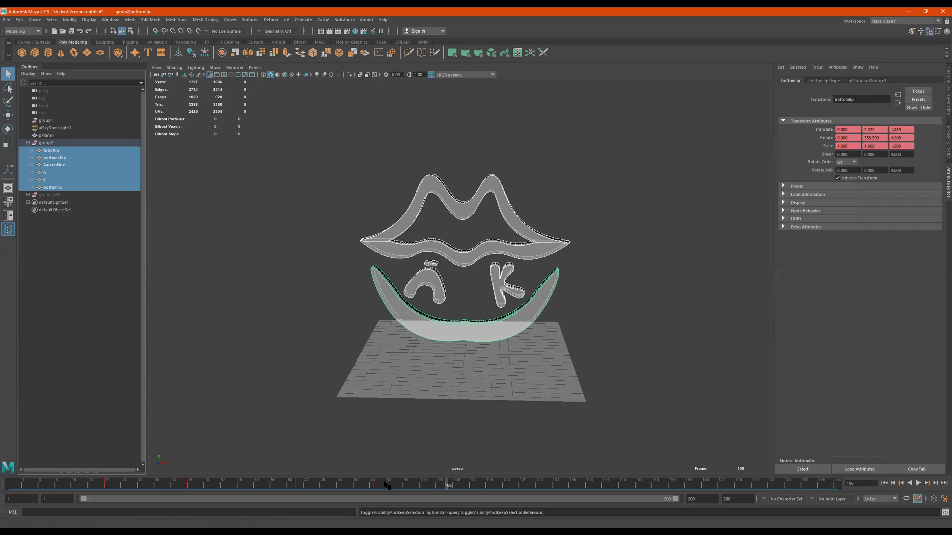
Step: Move the selected pieces' last keyframe to about frame 95 and check the pose at frame 75
left_click_drag(380, 485, 403, 490)
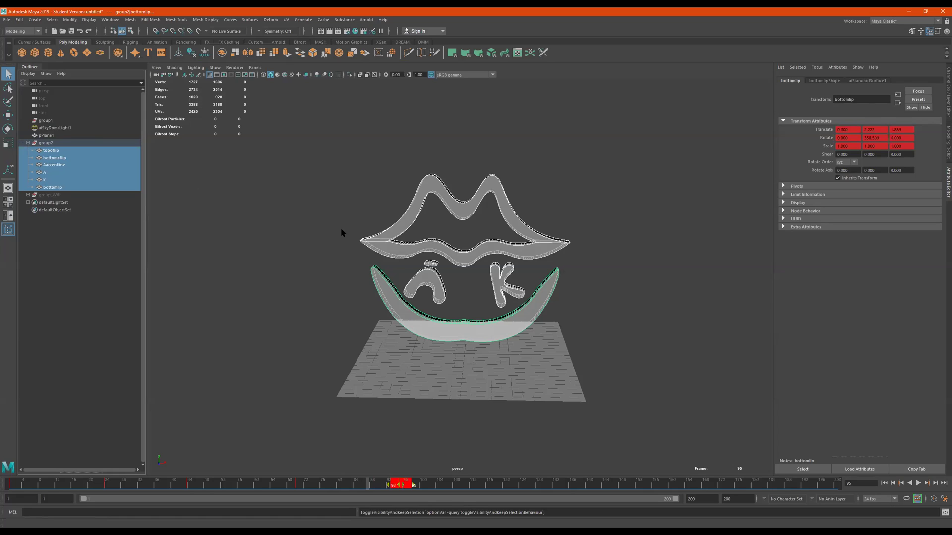
left_click(318, 483)
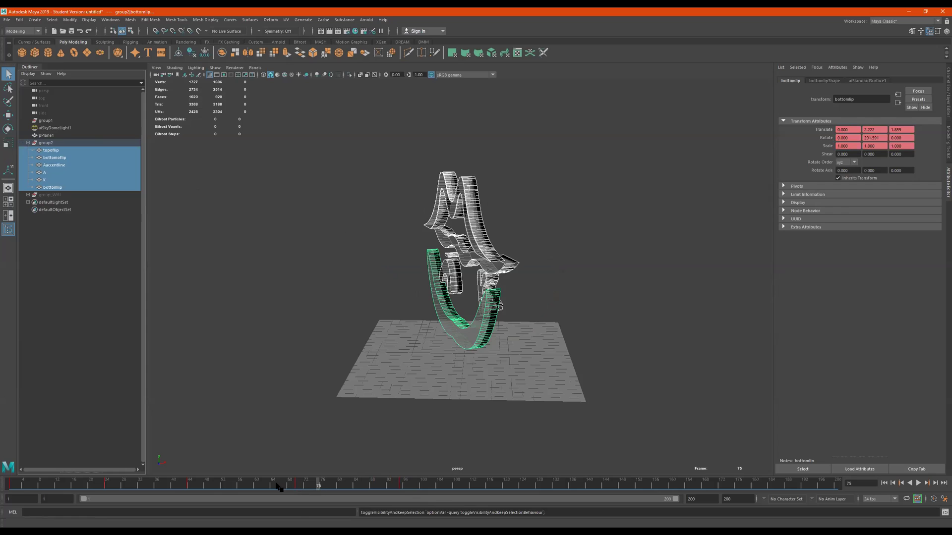
Step: Examine the playblast quality, scale and movie file settings, browse the Desktop as a save location, and close without creating a playblast
right_click(277, 486)
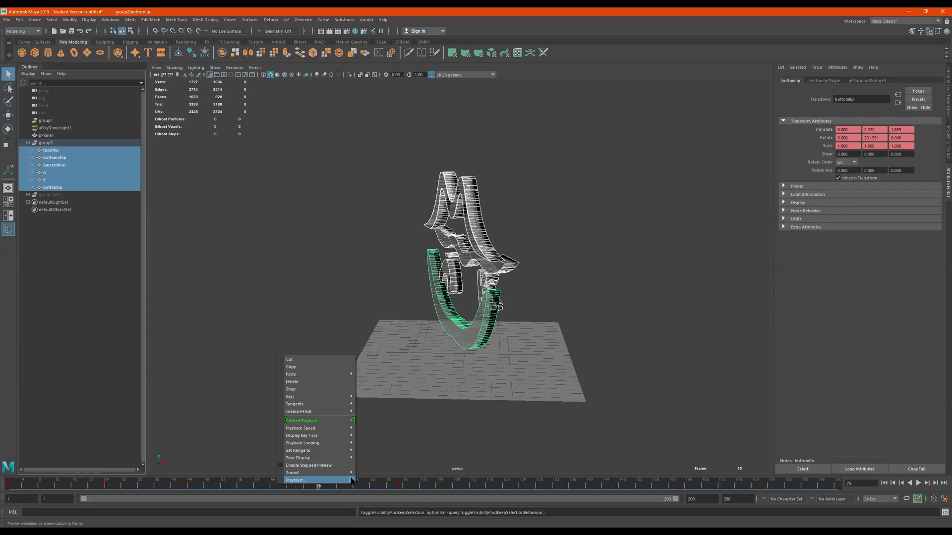
left_click(352, 481)
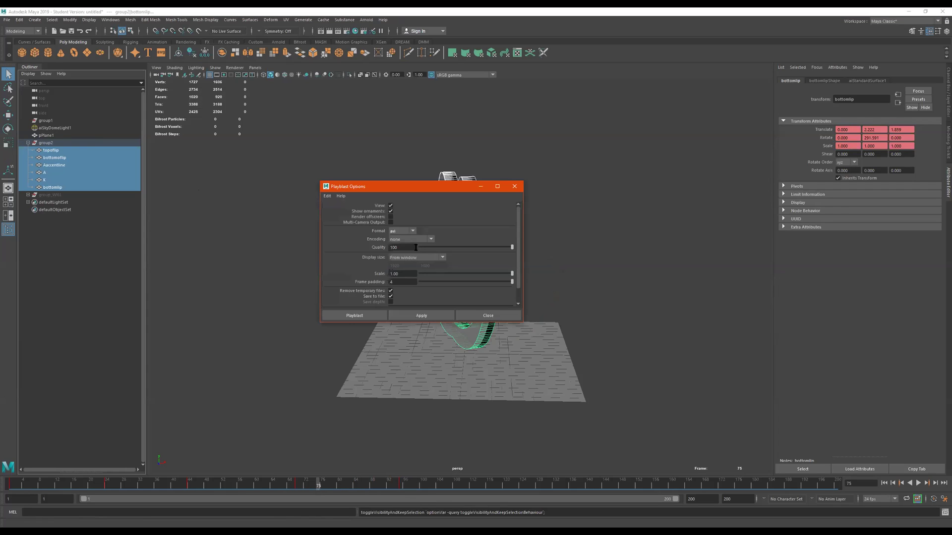
left_click_drag(455, 248, 583, 252)
left_click_drag(452, 278, 597, 277)
scroll(466, 296, "down", 1)
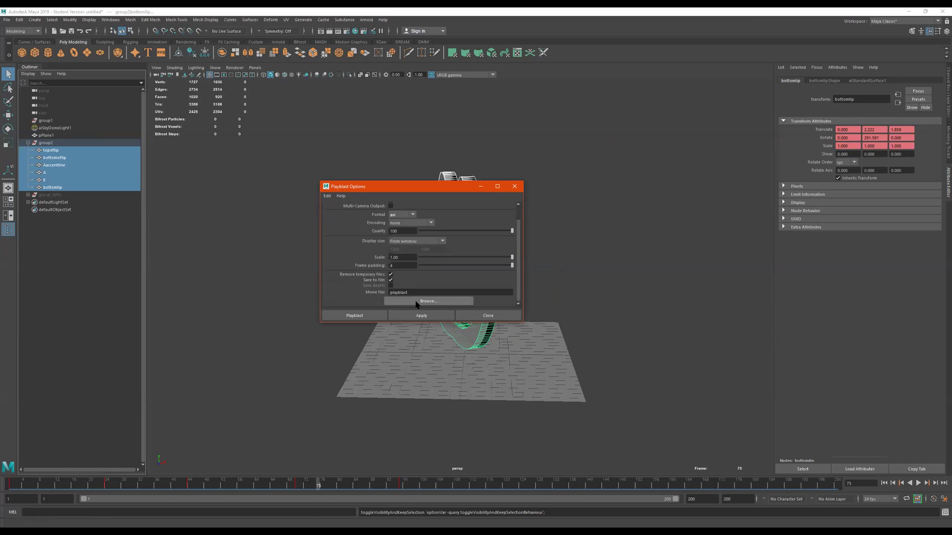
left_click(417, 302)
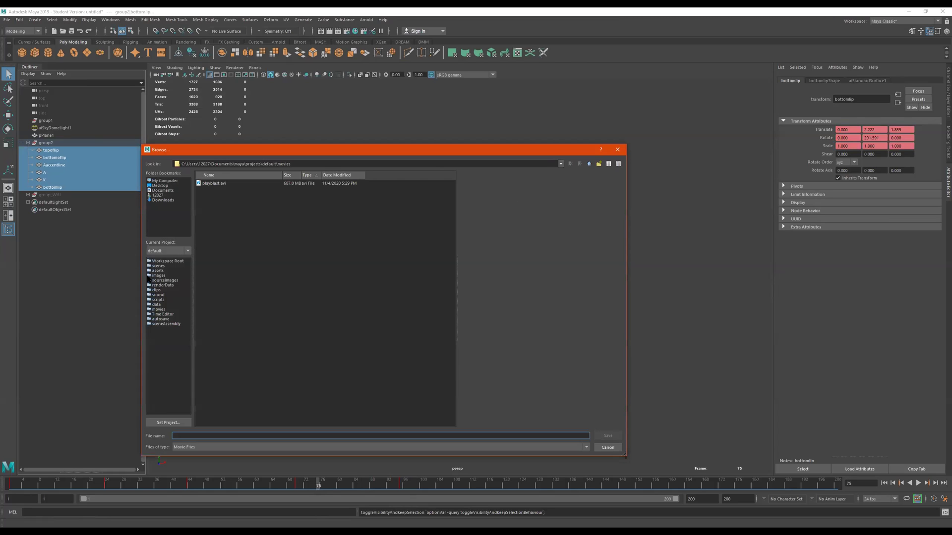
left_click(162, 185)
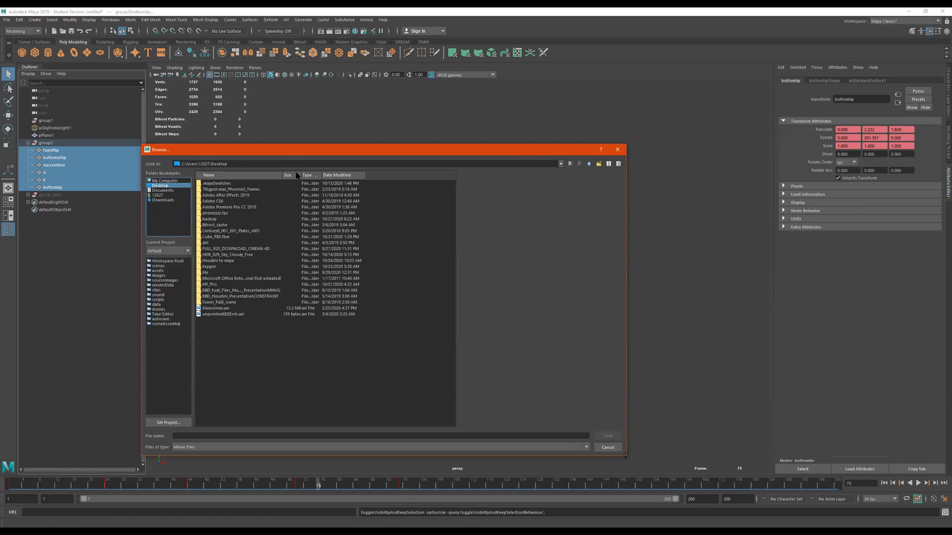
left_click(617, 150)
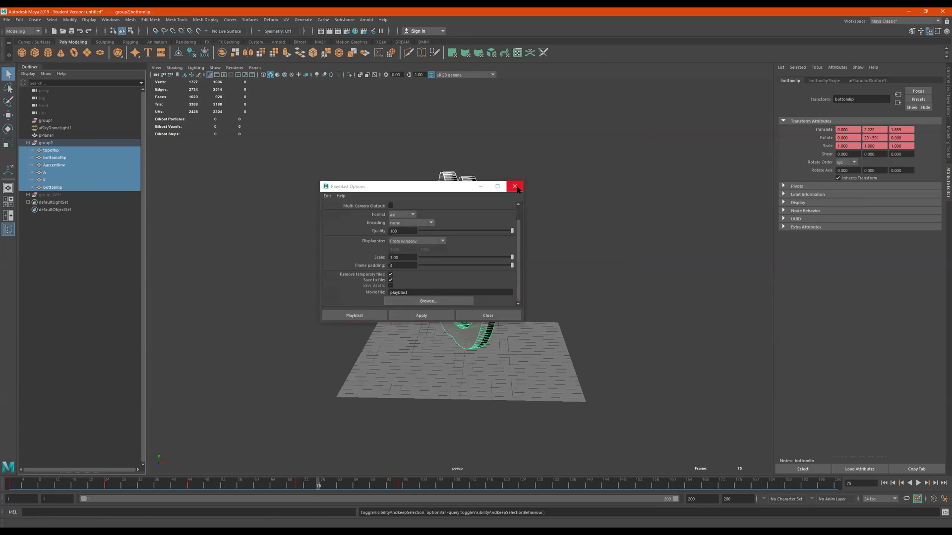
left_click(514, 187)
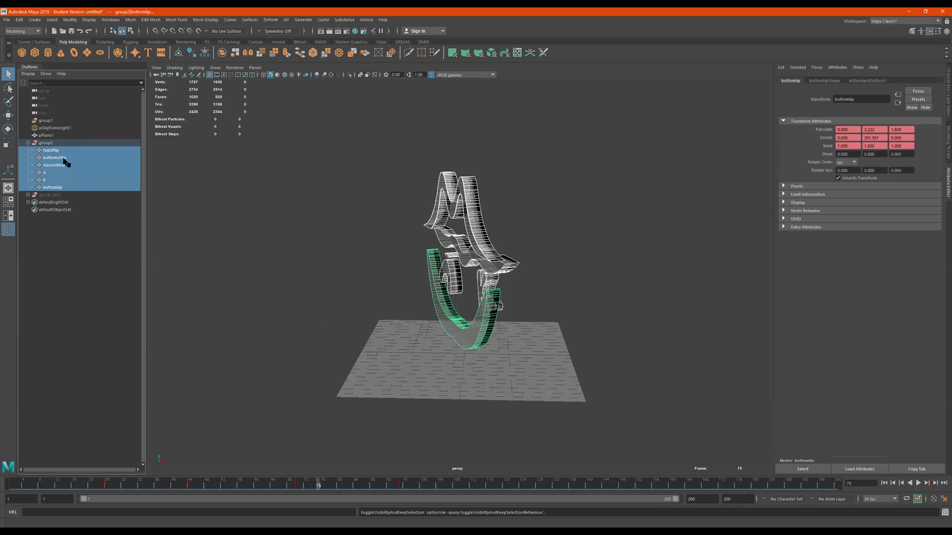
Step: Collapse group2 in the Outliner, hide it, and unhide the duplicate group_WILL
left_click(28, 142)
left_click(44, 144)
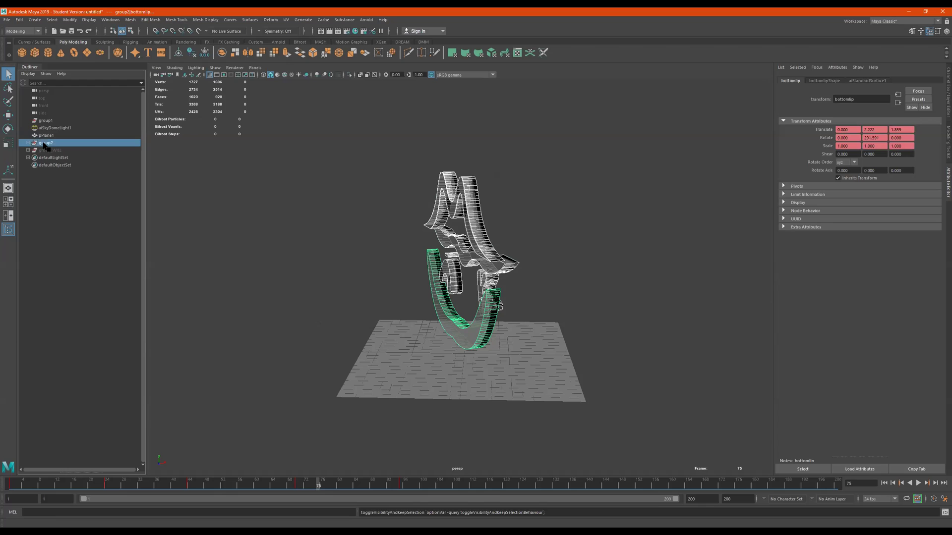
key("h")
left_click(29, 151)
key("h")
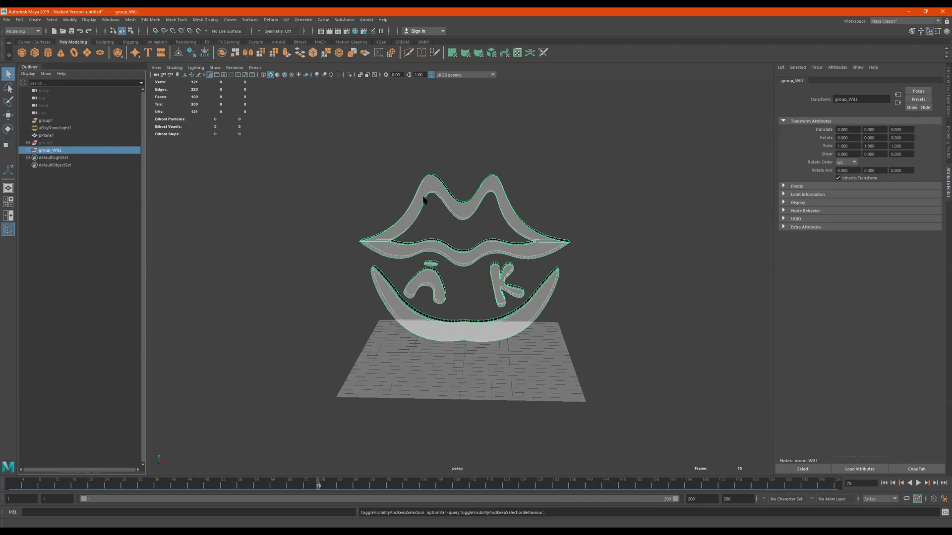
Step: Try rotating group_WILL about its vertical axis and undo the rotation
key("e")
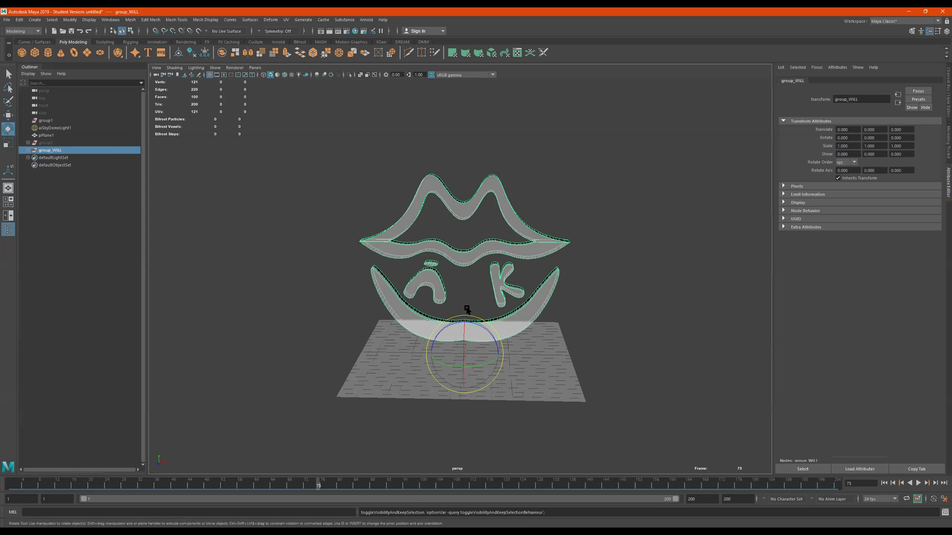
left_click_drag(478, 365, 398, 365)
key("ctrl+z")
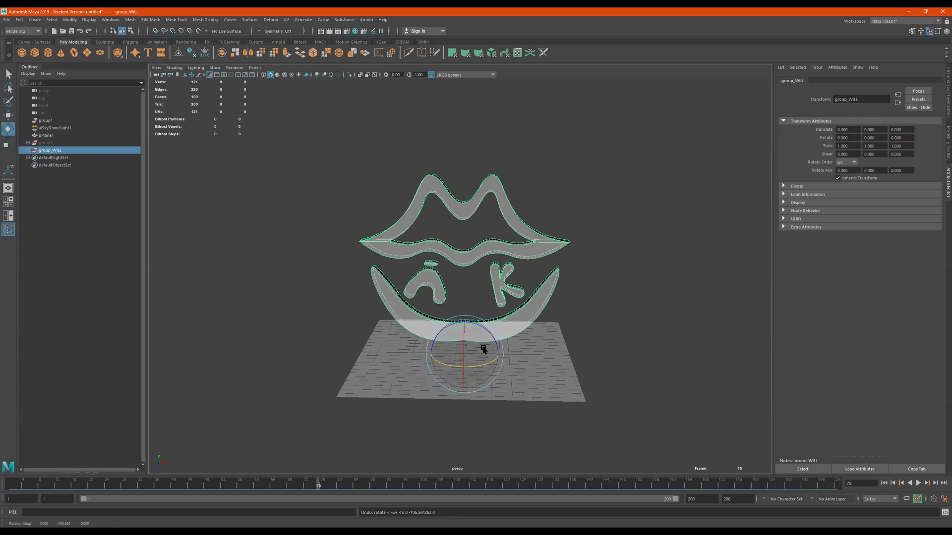
Step: Expand group_WILL in the Outliner, check one of its pieces, and reselect the whole group
left_click(28, 150)
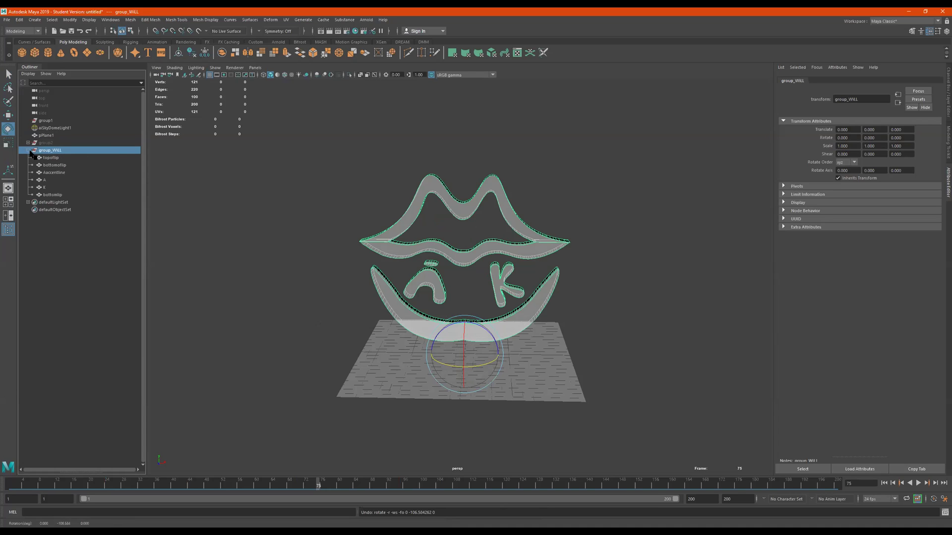
left_click(47, 188)
left_click(48, 151)
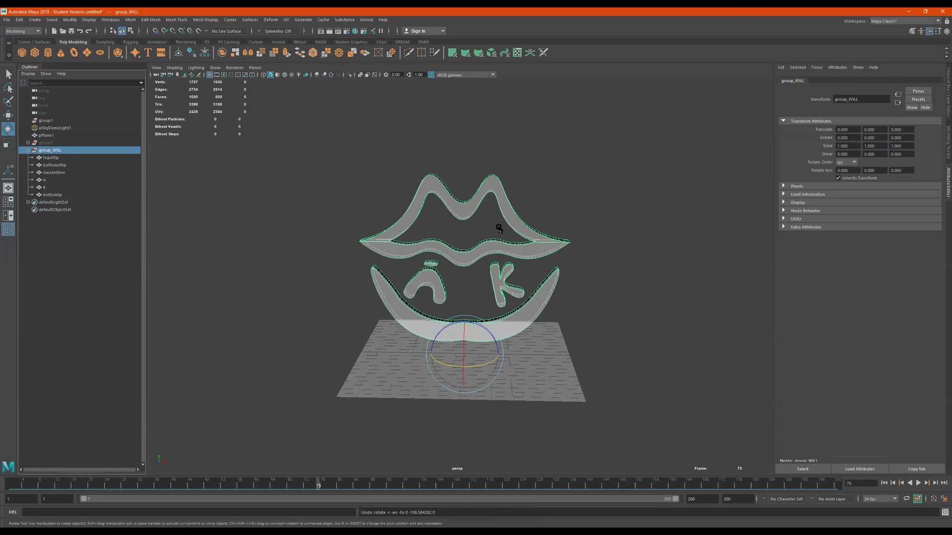
mouse_move(533, 339)
left_mouse_down("alt")
mouse_move(482, 337)
mouse_move(510, 318)
mouse_move(516, 333)
left_mouse_up("alt")
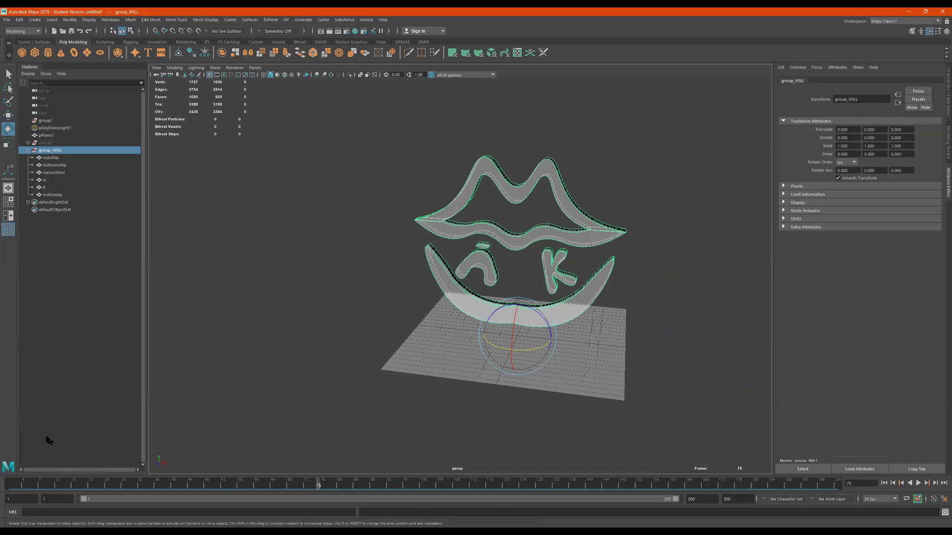
Step: Key group_WILL's transforms at frame 1, play the timeline, and try rotating the group at frame 100
left_click(9, 488)
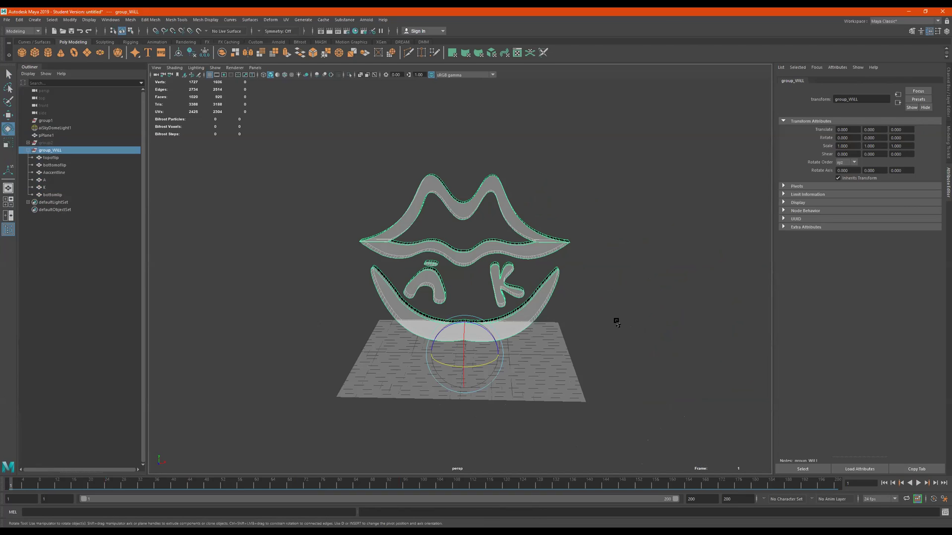
key("s")
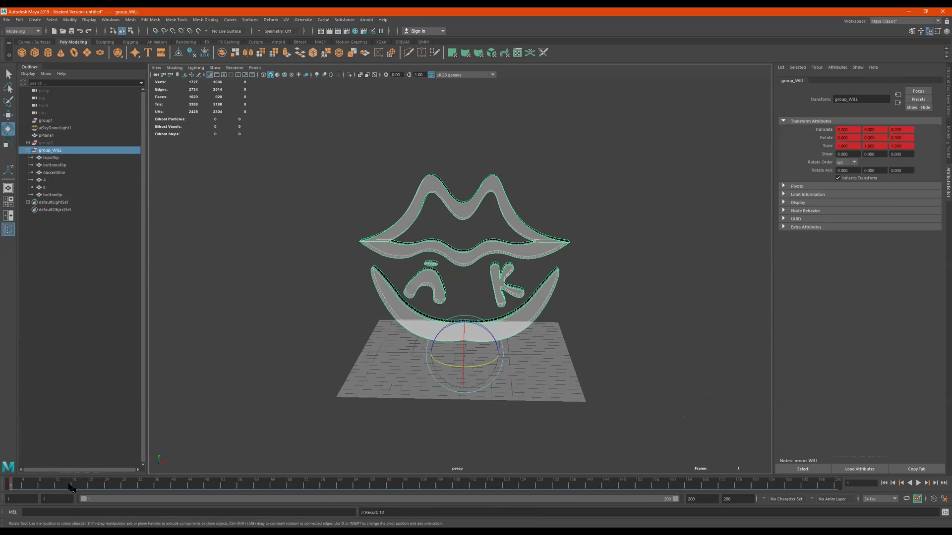
key("alt+v")
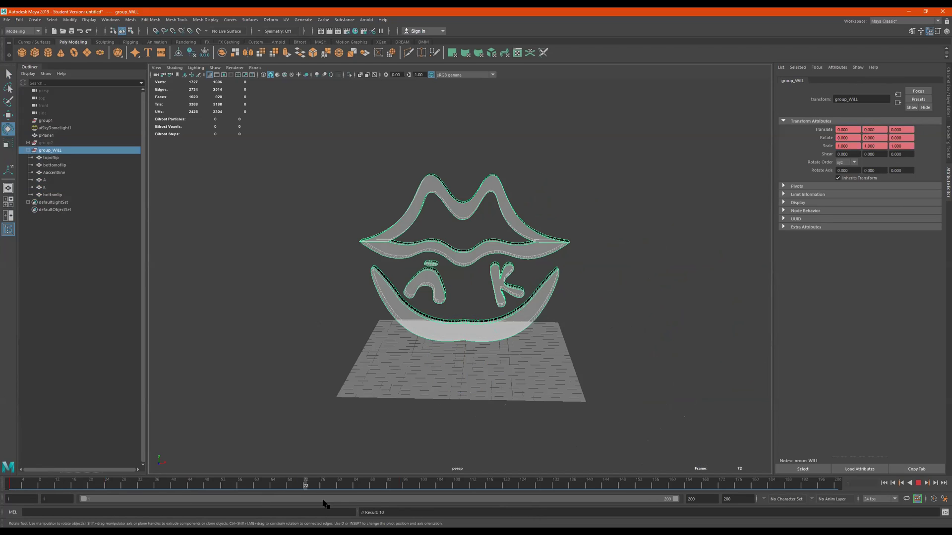
left_click(423, 484)
left_click_drag(441, 363, 511, 380)
key("ctrl+z")
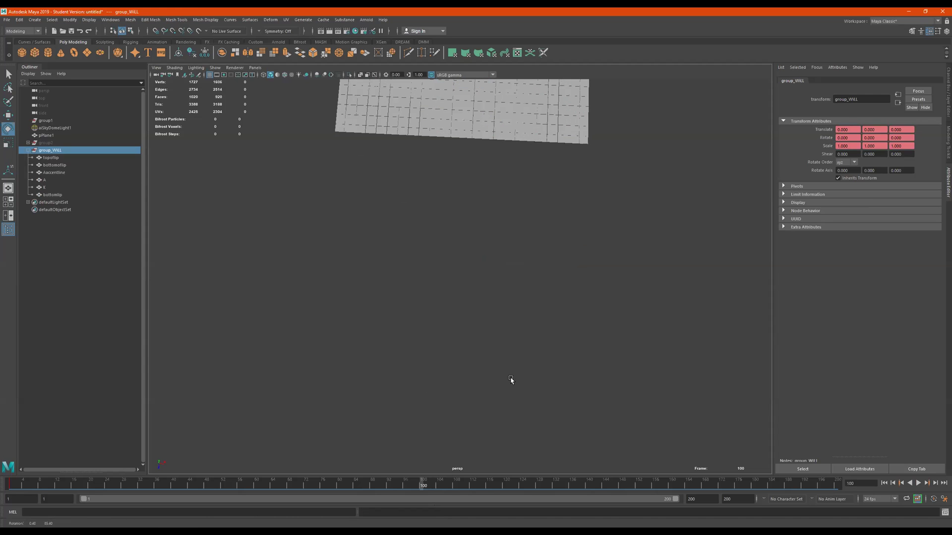
Step: Test group_WILL's rotation in the top view, undo it, and move the group's pivot into the middle of the logo's thickness
left_click_drag(514, 311, 502, 271, "alt")
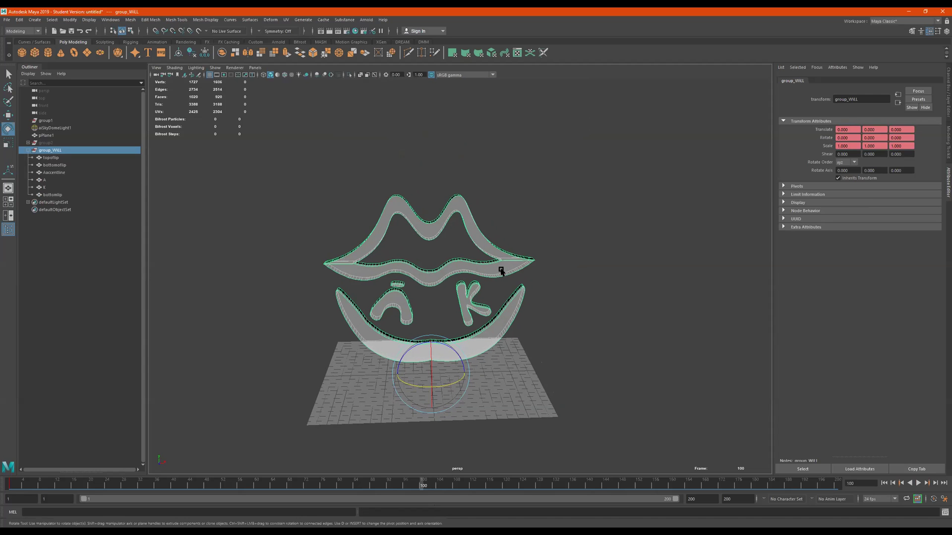
key("space")
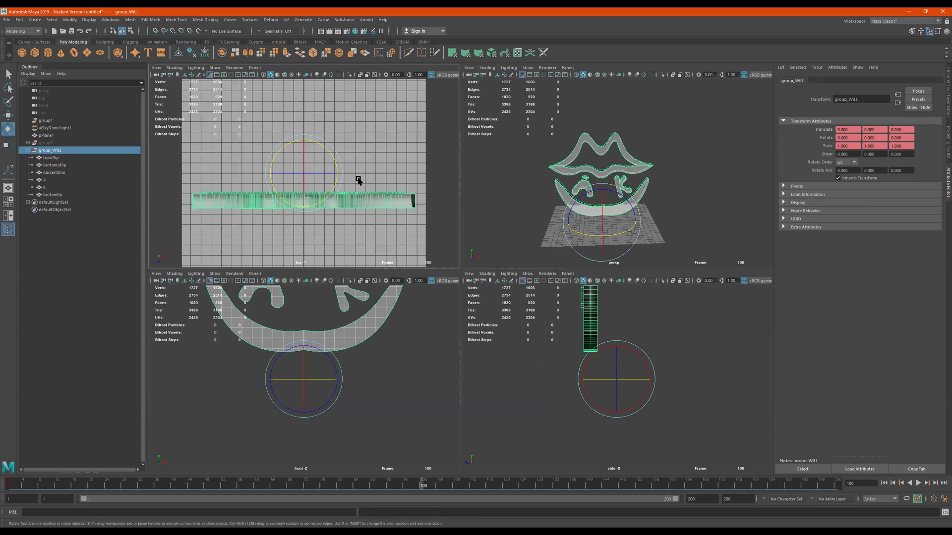
key("space")
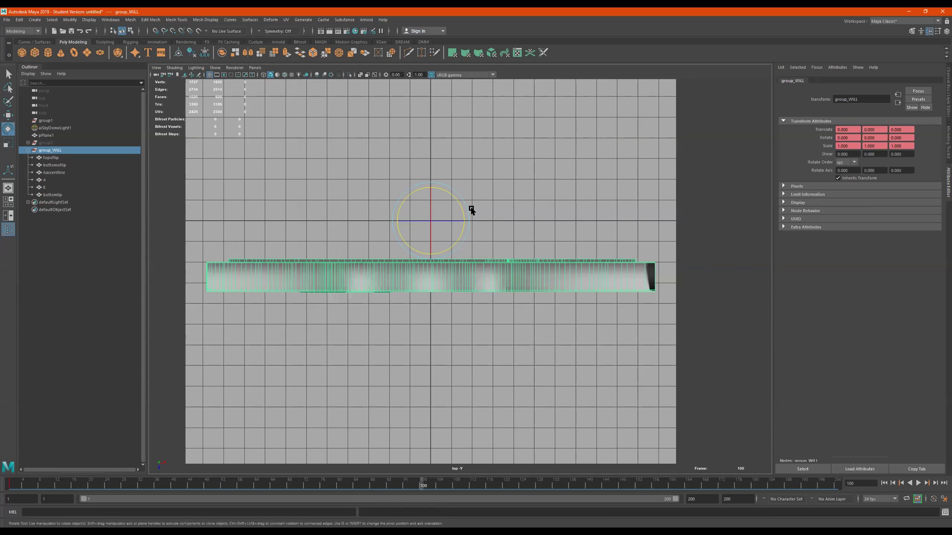
left_click_drag(461, 206, 520, 374)
key("ctrl+z")
left_click_drag(430, 221, 431, 276)
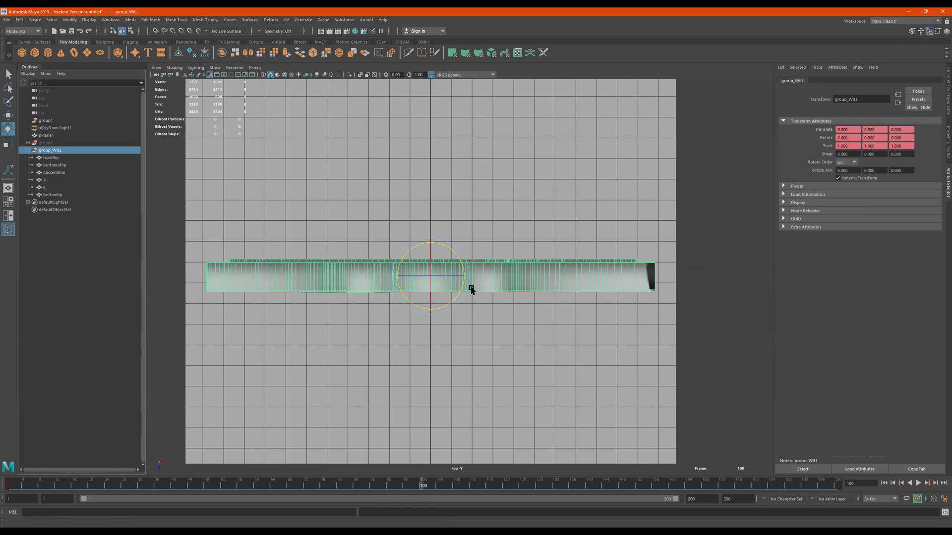
Step: Delete group_WILL's keyframe at frame 1 and briefly run the playback
left_click_drag(22, 483, 7, 482)
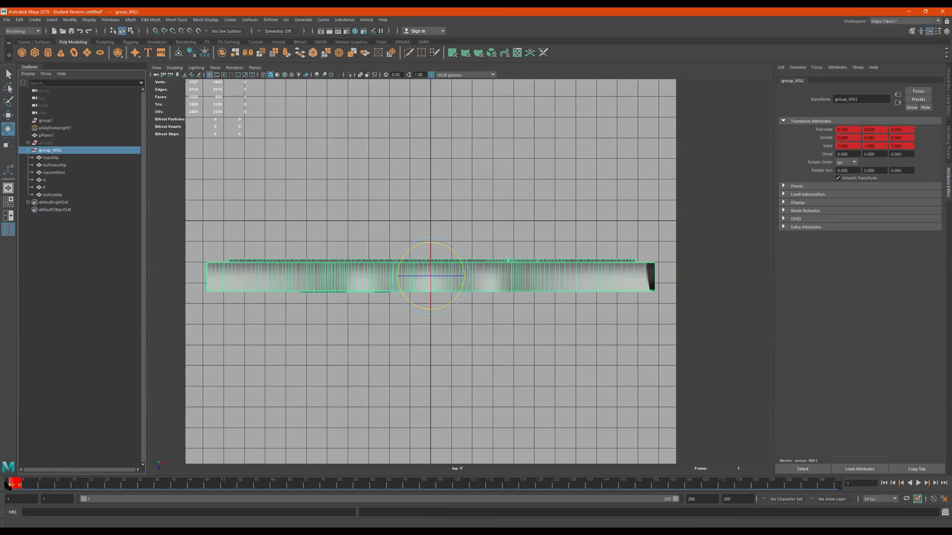
right_click(15, 484)
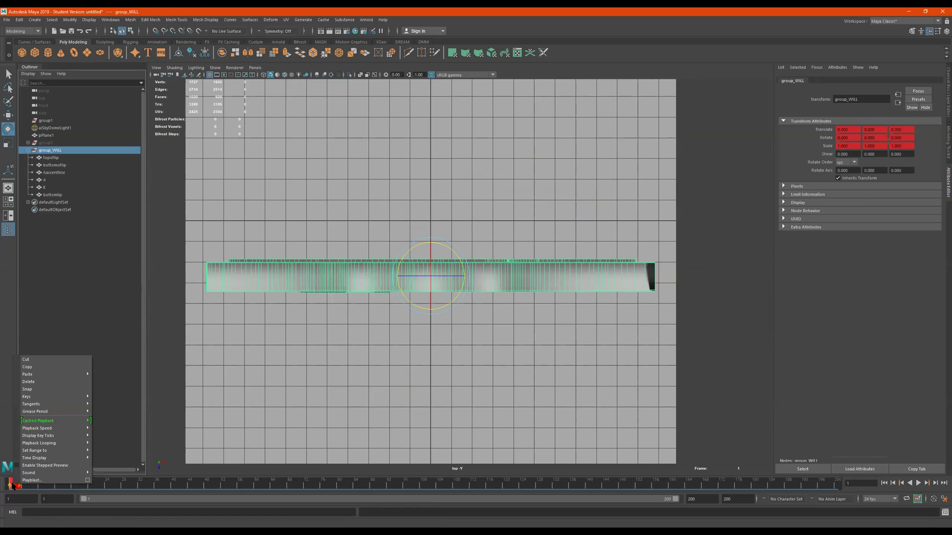
left_click(53, 382)
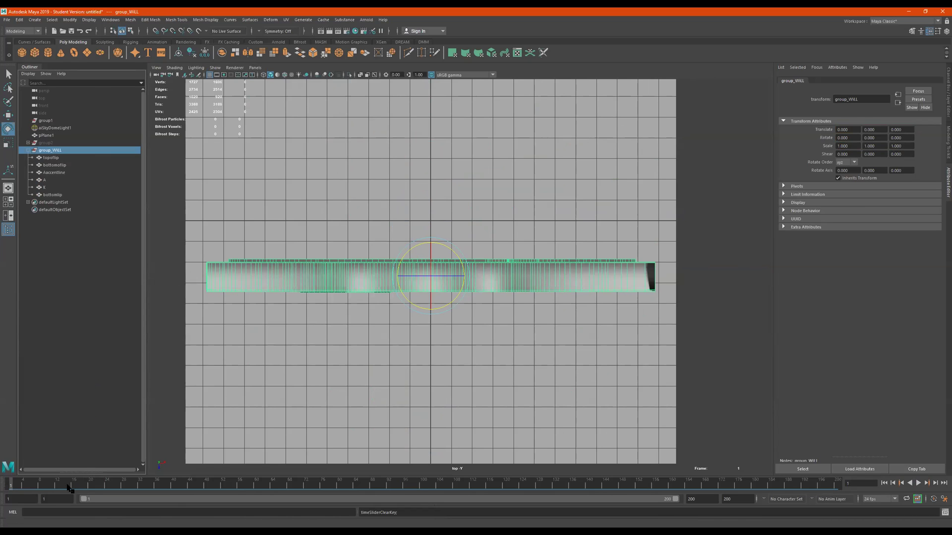
key("alt+v")
key("alt+v")
Step: In the perspective view, move group_WILL's pivot above the lips, try rotating the group around it, and undo the rotation
key("space")
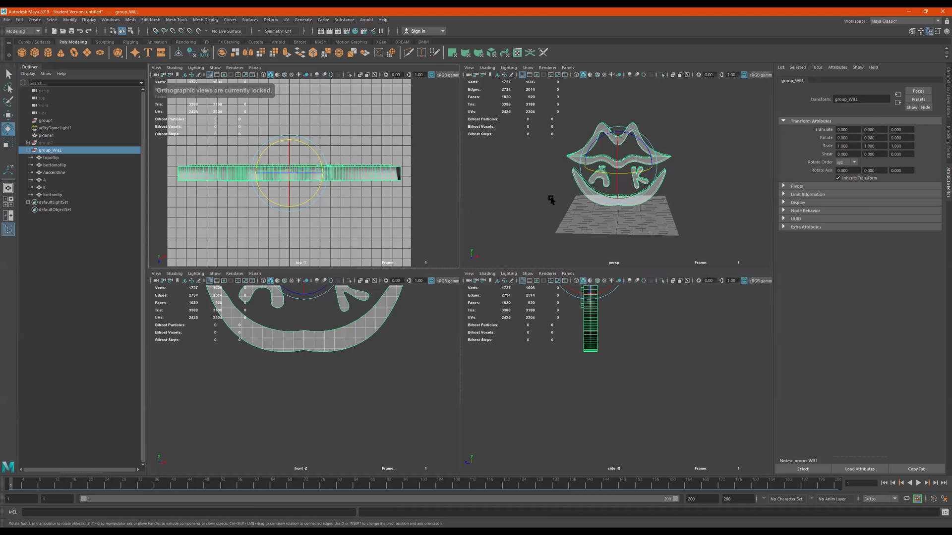
key("space")
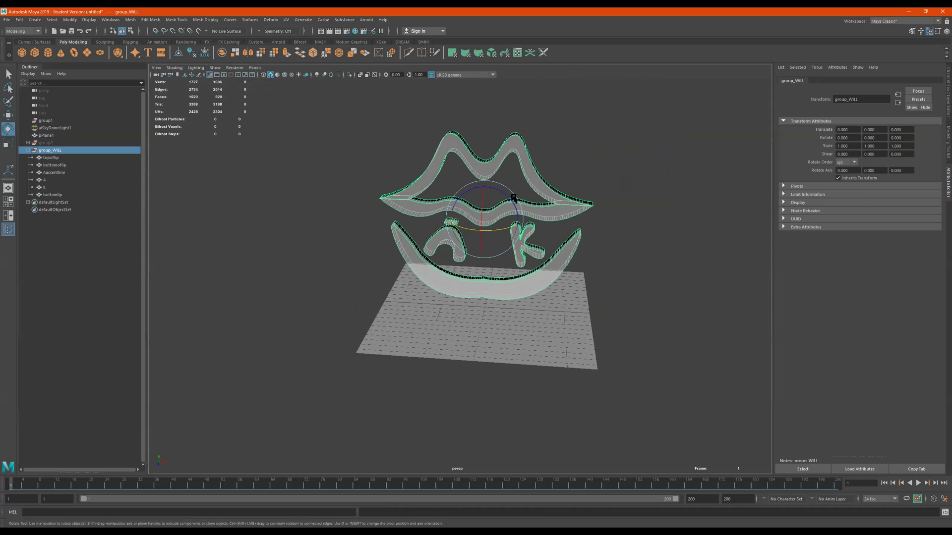
key("w")
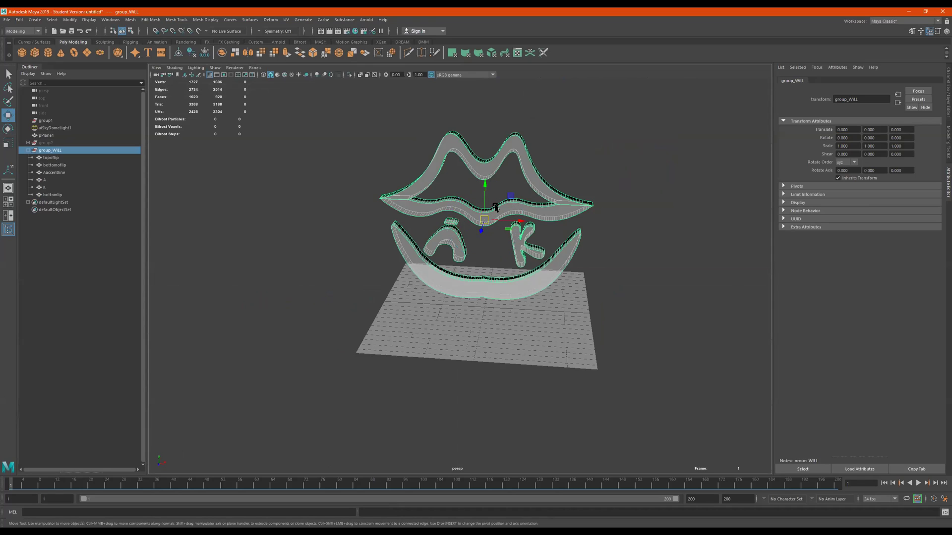
key("d")
key("d")
left_click_drag(485, 187, 462, 75)
key("d")
key("t")
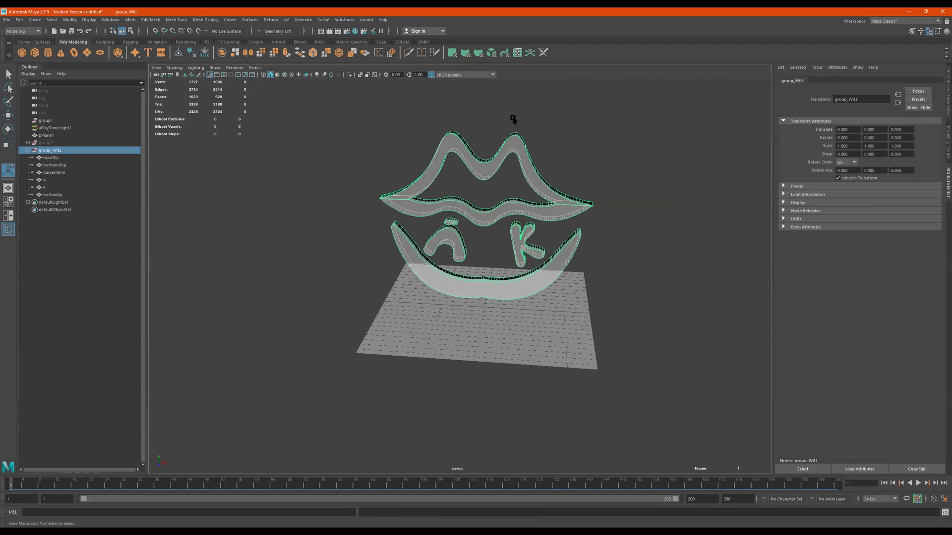
key("e")
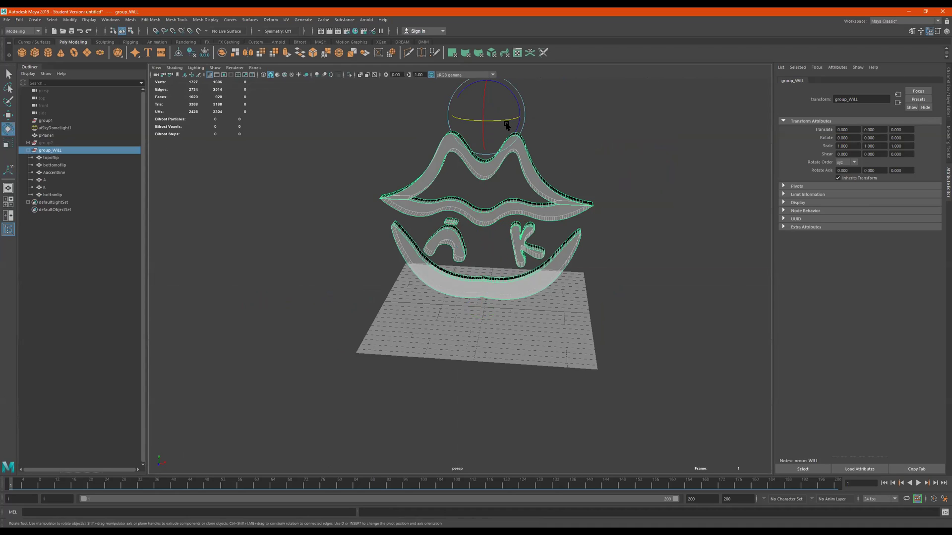
left_click_drag(501, 119, 502, 127)
key("ctrl+z")
Step: Move group_WILL's pivot down between the A and K letters and key the group's transforms at frame 1
key("r")
key("w")
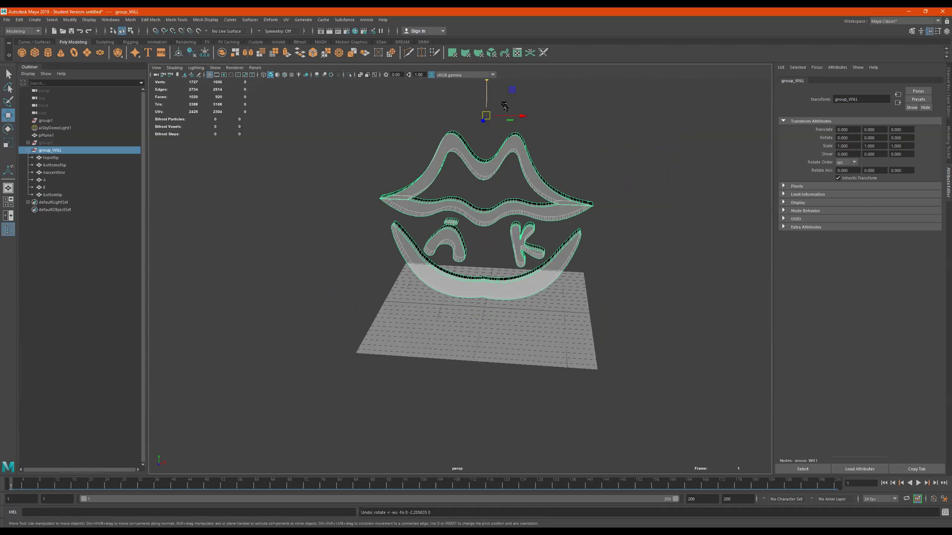
middle_click_drag(547, 135, 530, 156, "alt")
key("e")
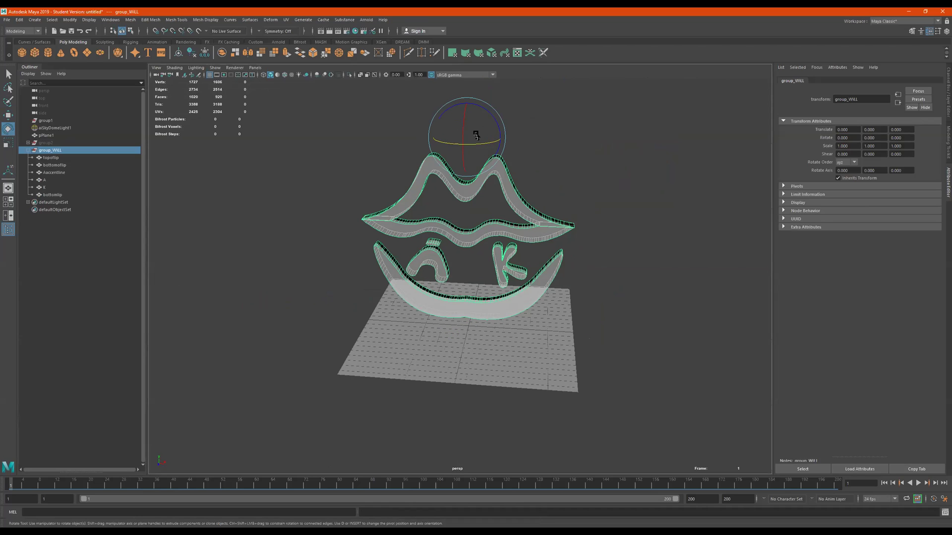
key("d")
left_click_drag(469, 104, 491, 249)
key("d")
key("s")
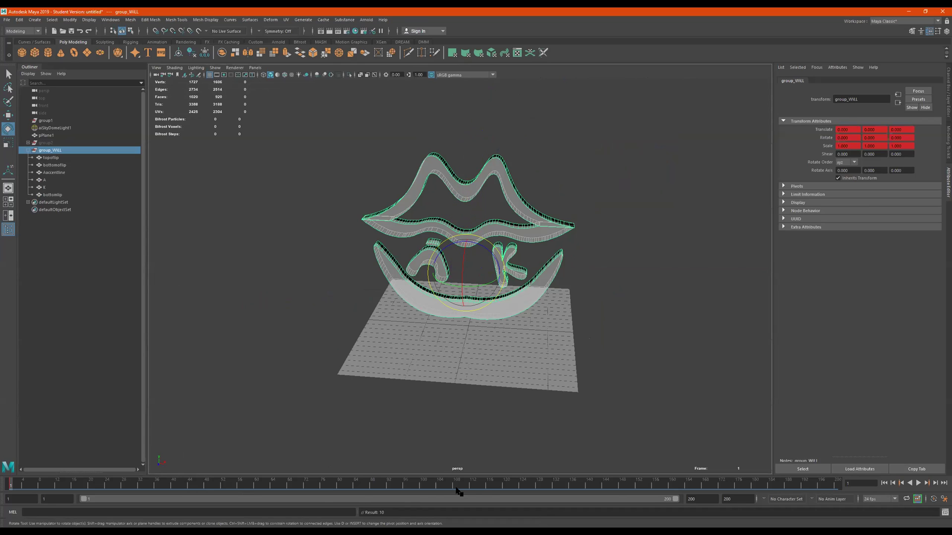
Step: At frame 100, set group_WILL's Rotate Y to 360 and key all of the group's transforms
left_click(424, 488)
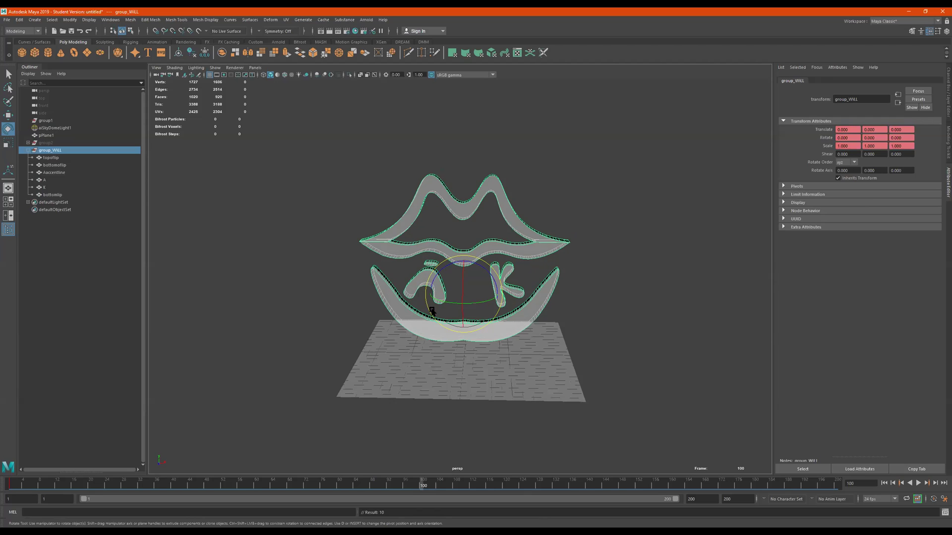
left_click_drag(323, 487, 423, 487)
left_click_drag(447, 304, 627, 261)
double_click(880, 139)
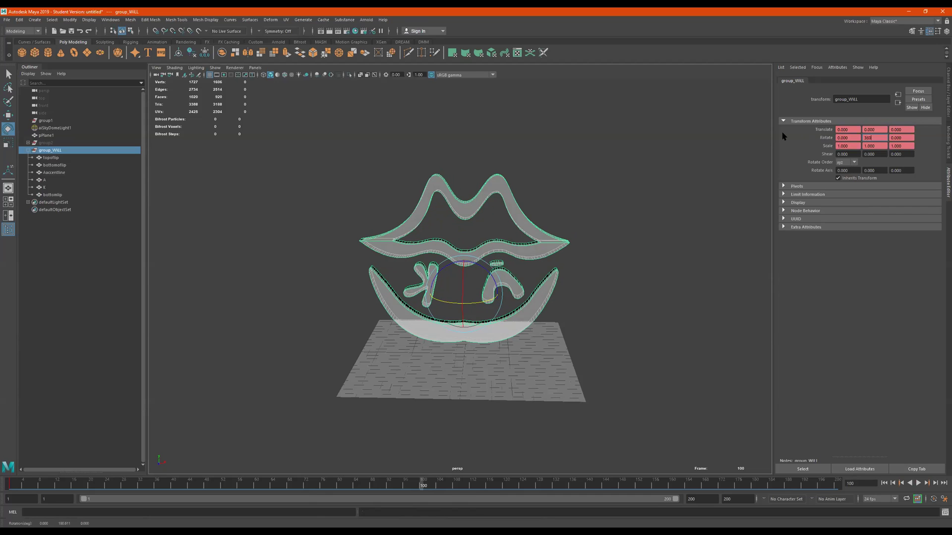
key("Return")
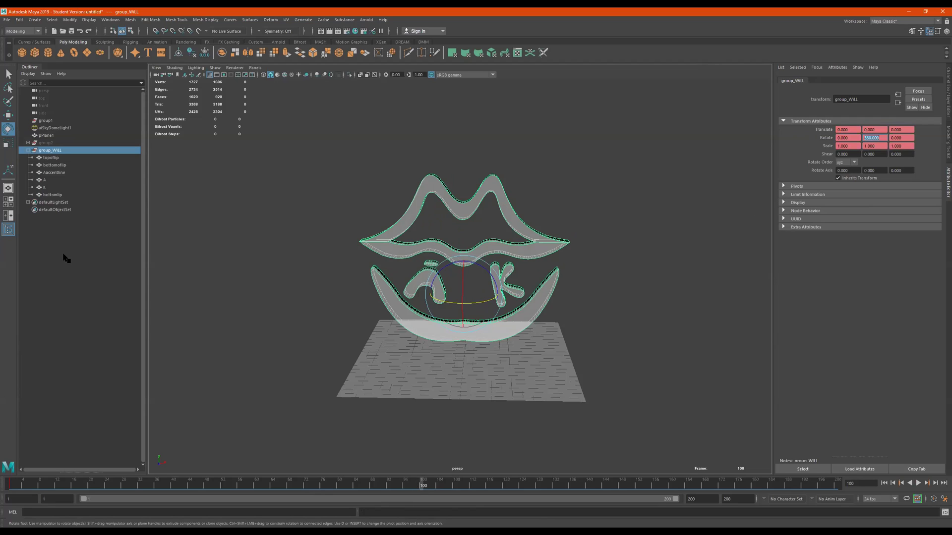
left_click(51, 151)
key("s")
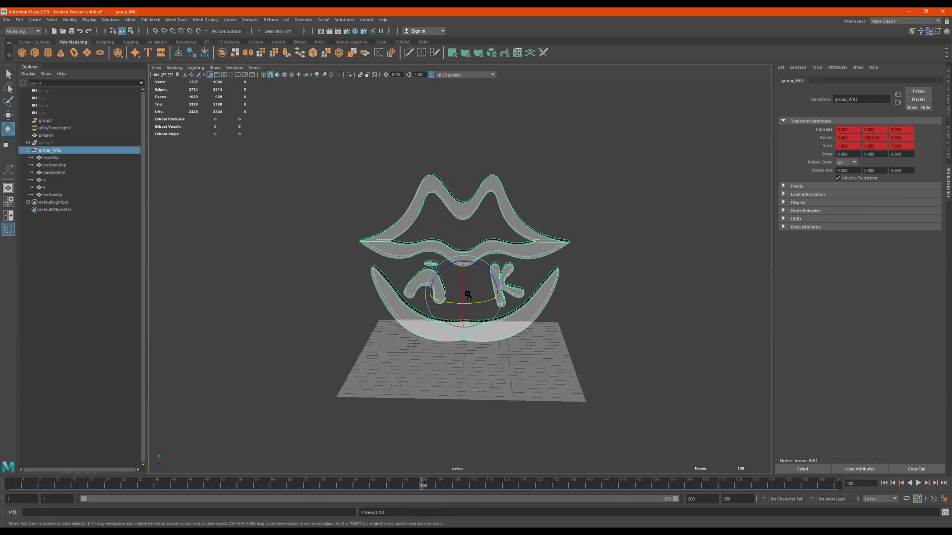
Step: Play group_WILL's rotation animation from frame 1 twice, stopping it after the turn is complete
left_click_drag(424, 488, 10, 484)
left_click(919, 484)
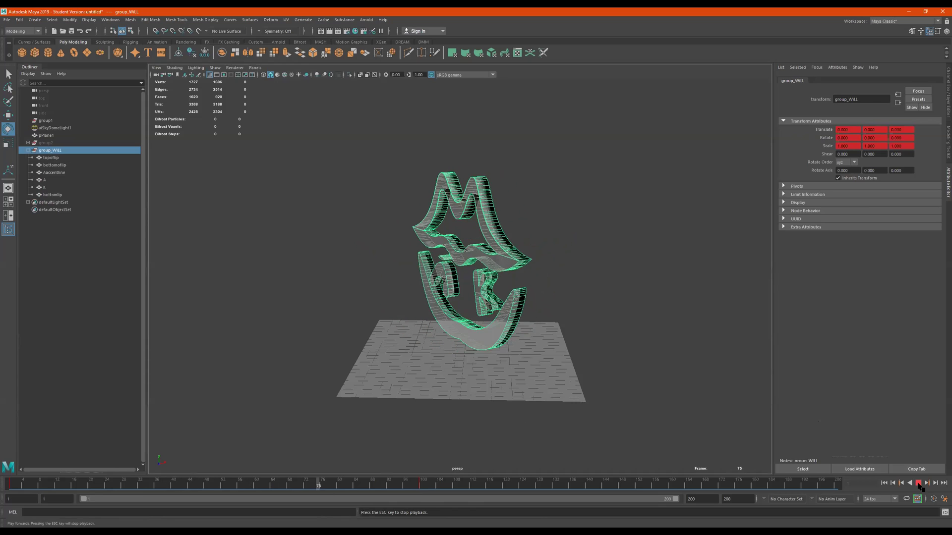
left_click(919, 485)
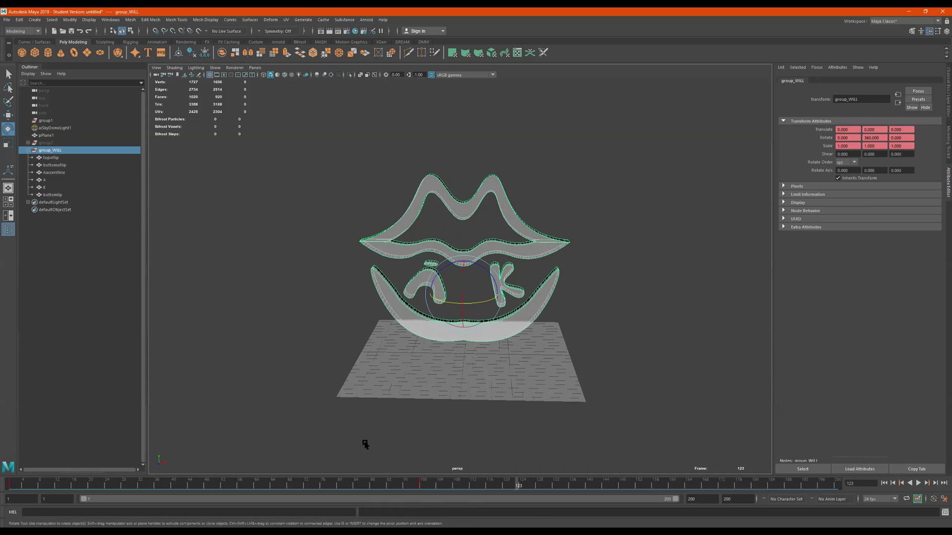
left_click_drag(83, 483, 4, 479)
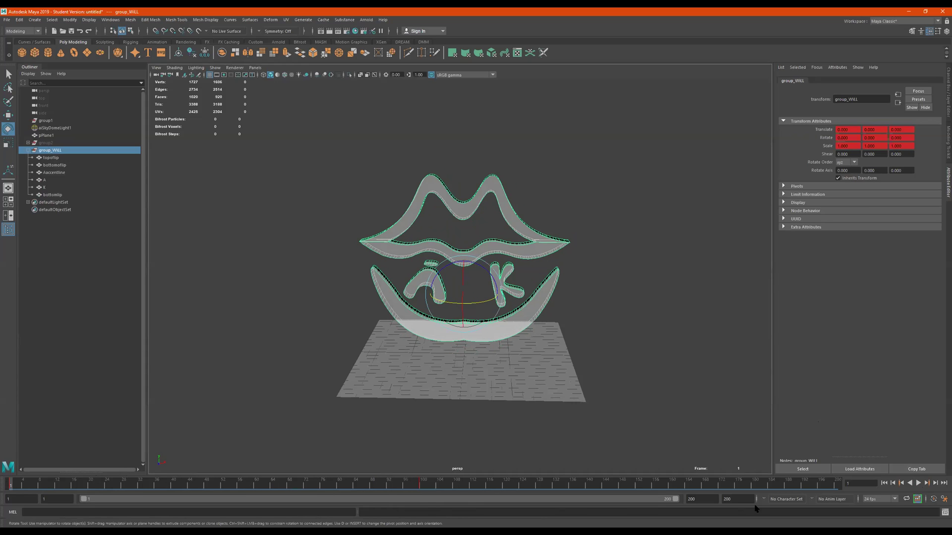
left_click(920, 485)
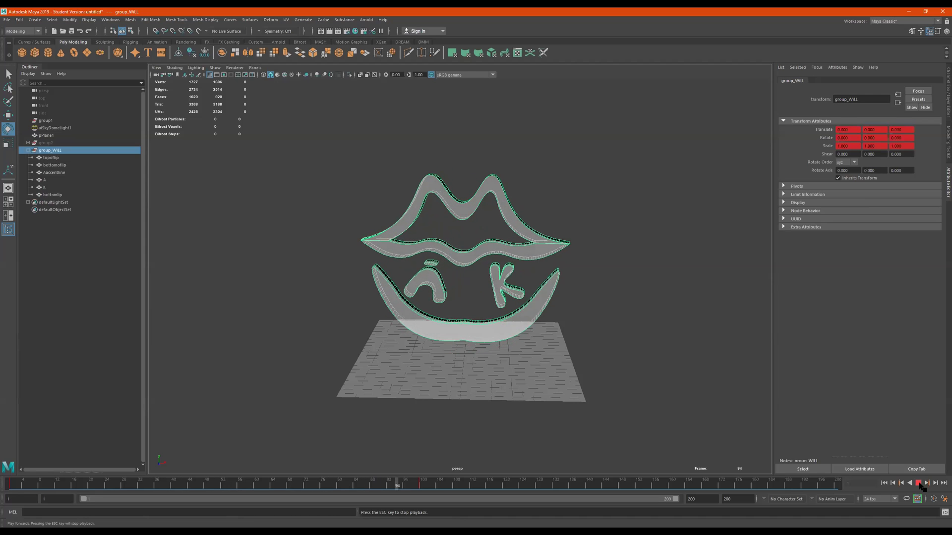
left_click(921, 485)
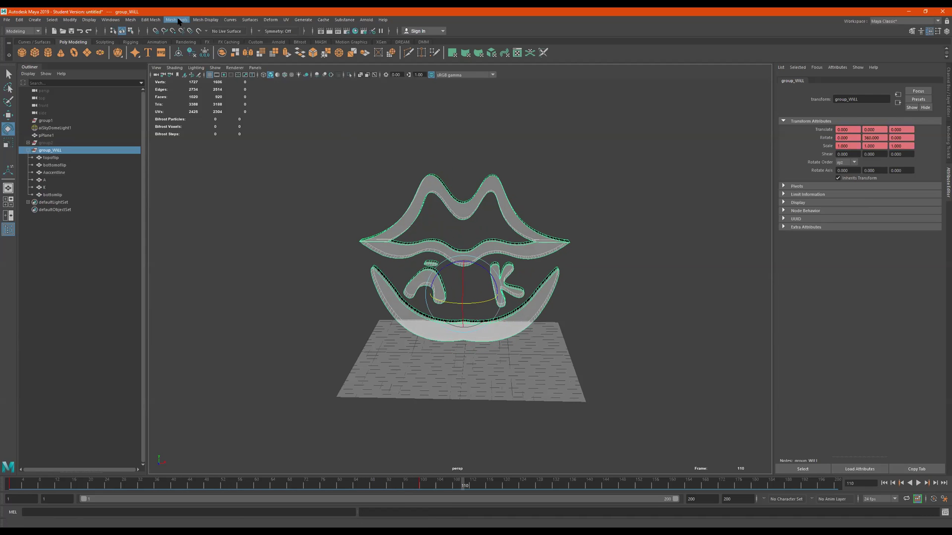
Step: Open the Graph Editor and show the animation curves of group_WILL beside the Outliner
left_click(111, 19)
mouse_move(156, 52)
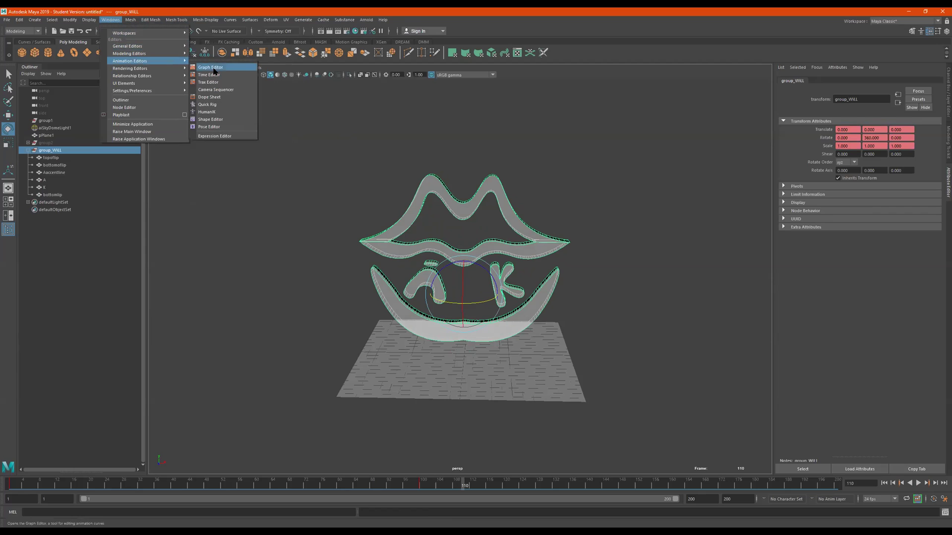
left_click(215, 70)
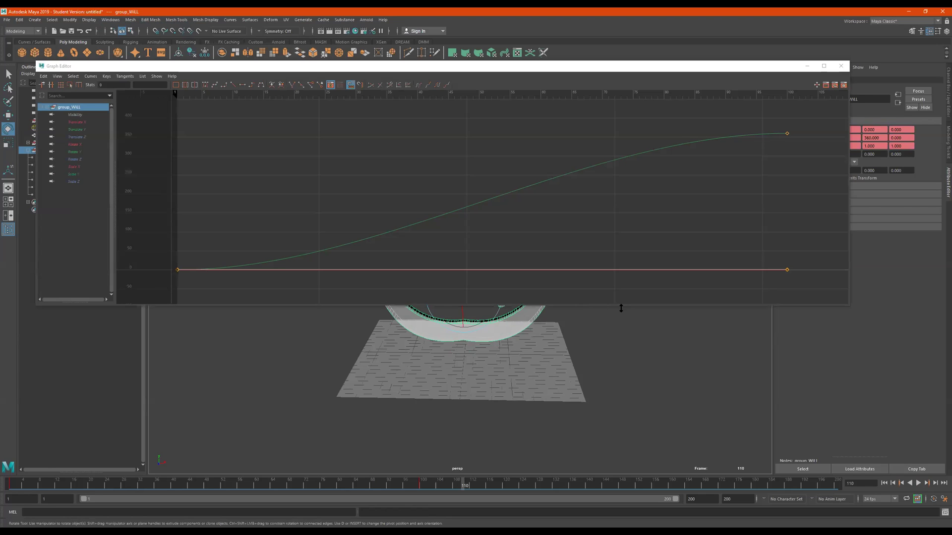
left_click(621, 311)
left_click(83, 142)
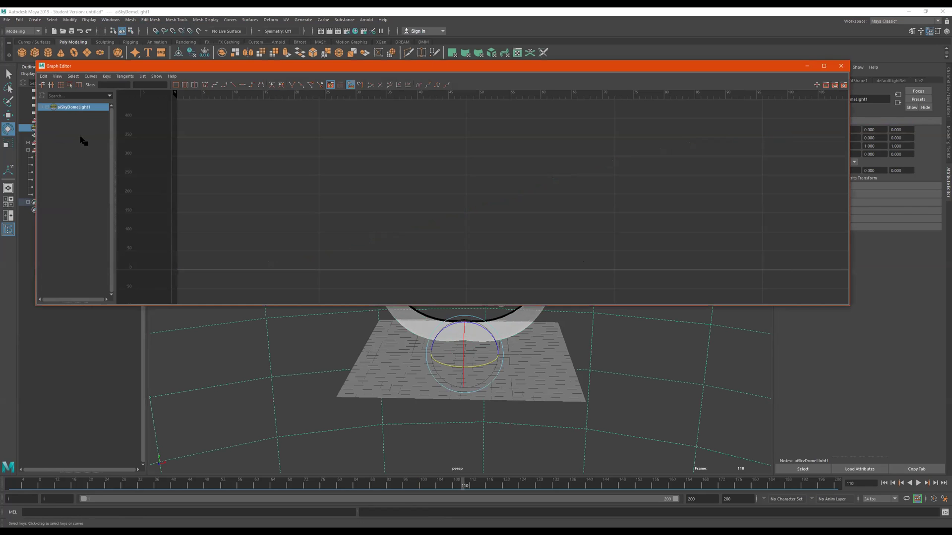
left_click_drag(147, 72, 232, 78)
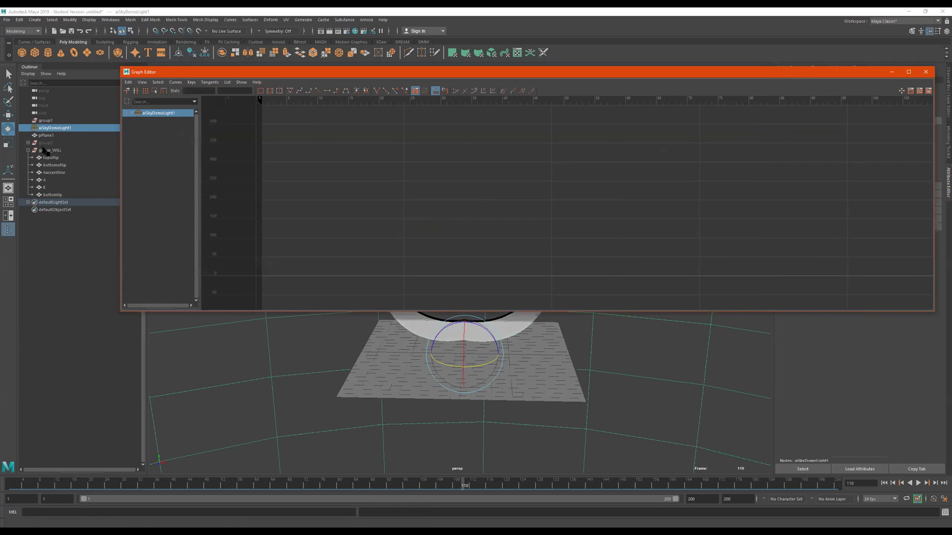
left_click(59, 151)
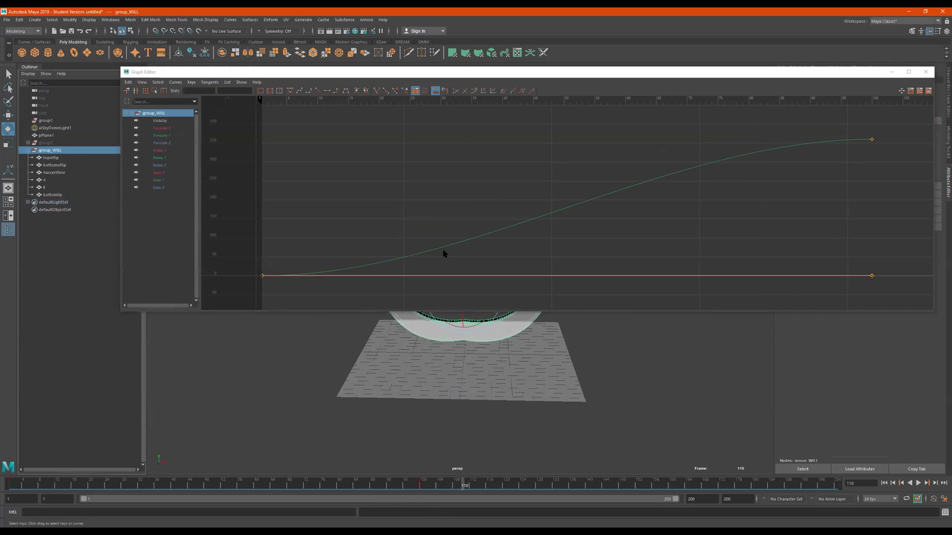
Step: Examine the rotation curve's shape and select its end key and start key
scroll(407, 254, "down", 3)
scroll(470, 233, "up", 3)
scroll(400, 258, "down", 1)
left_click_drag(896, 125, 849, 159)
left_click_drag(279, 242, 252, 295)
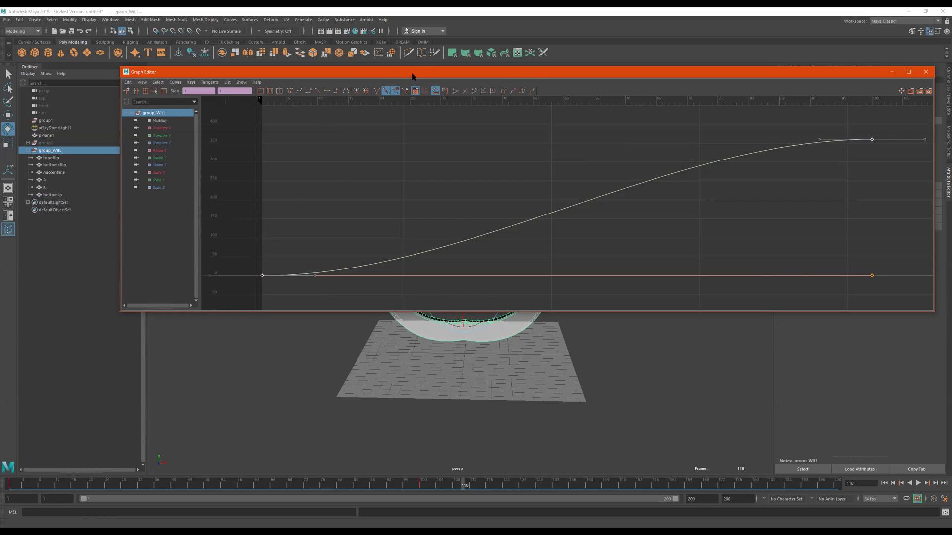
Step: Uncover group_WILL's transform attributes and break the animation connections of Translate X and Rotate X
left_click_drag(412, 75, 201, 109)
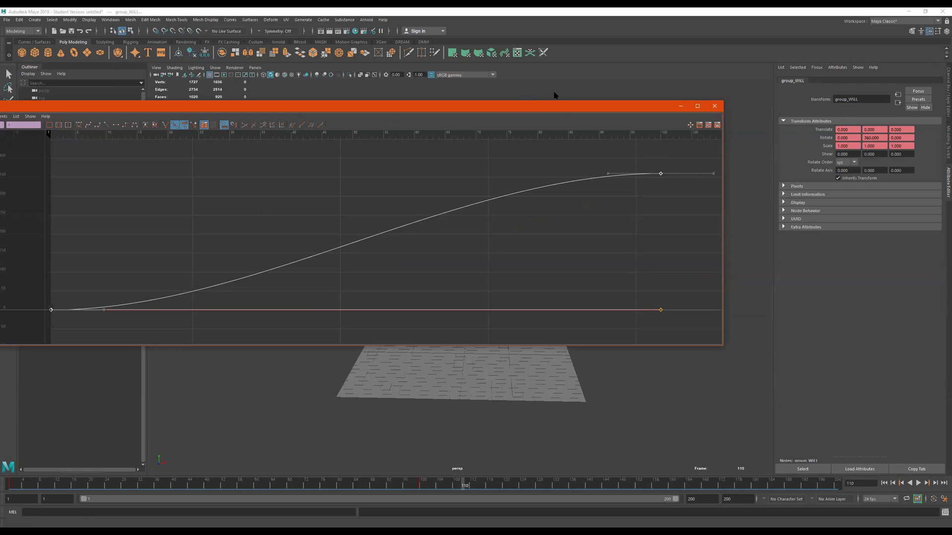
left_click_drag(554, 105, 638, 79)
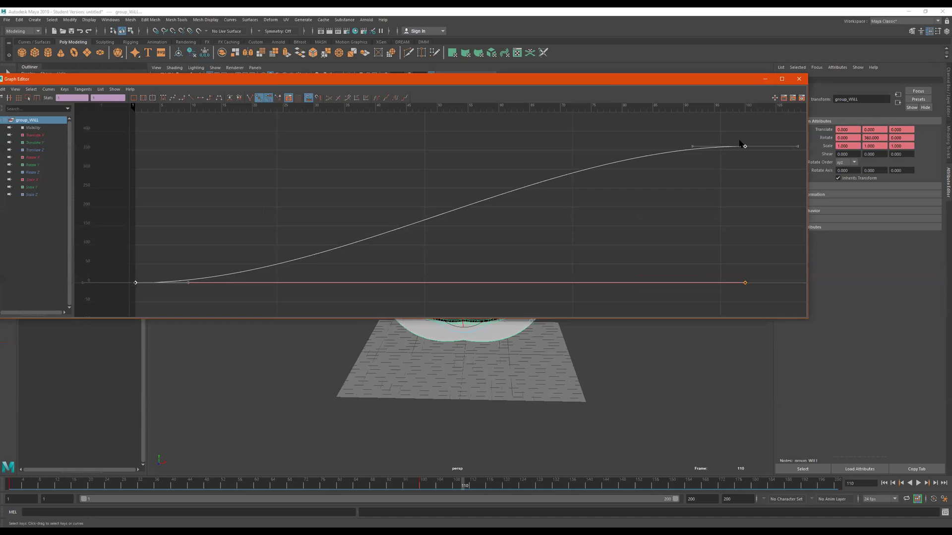
right_click(851, 128)
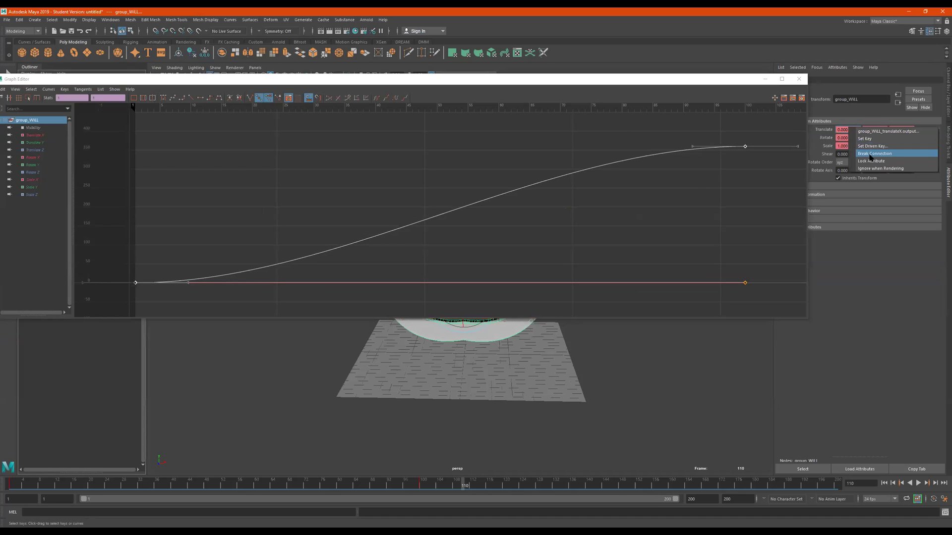
left_click(870, 154)
right_click(846, 140)
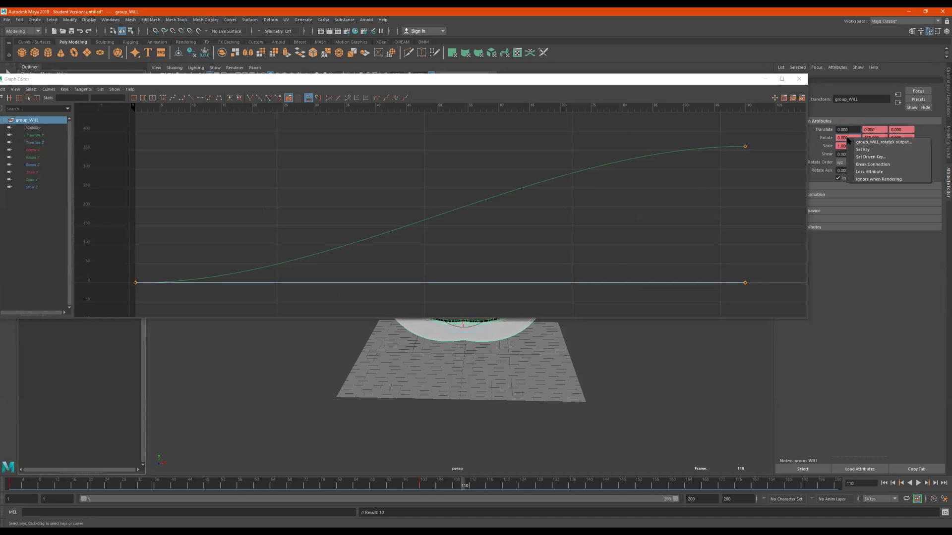
left_click(862, 164)
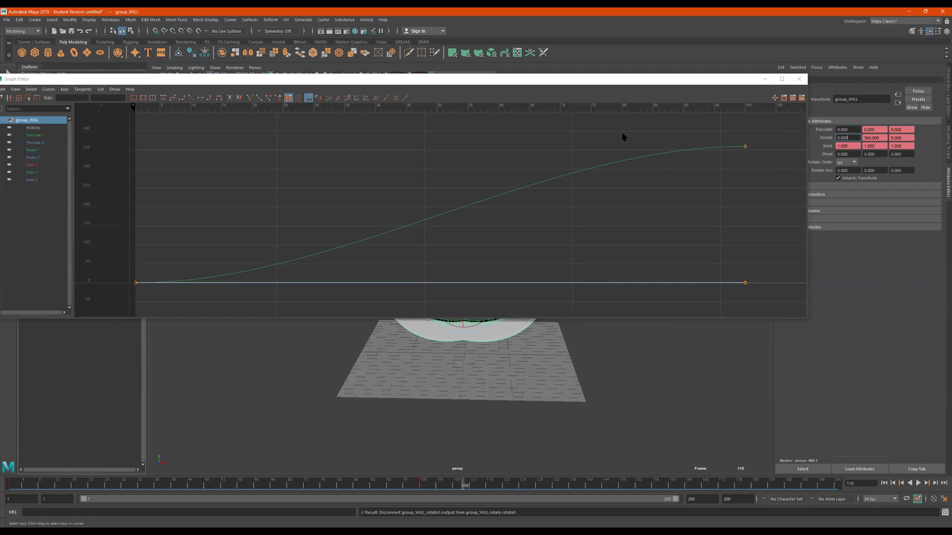
right_click(878, 138)
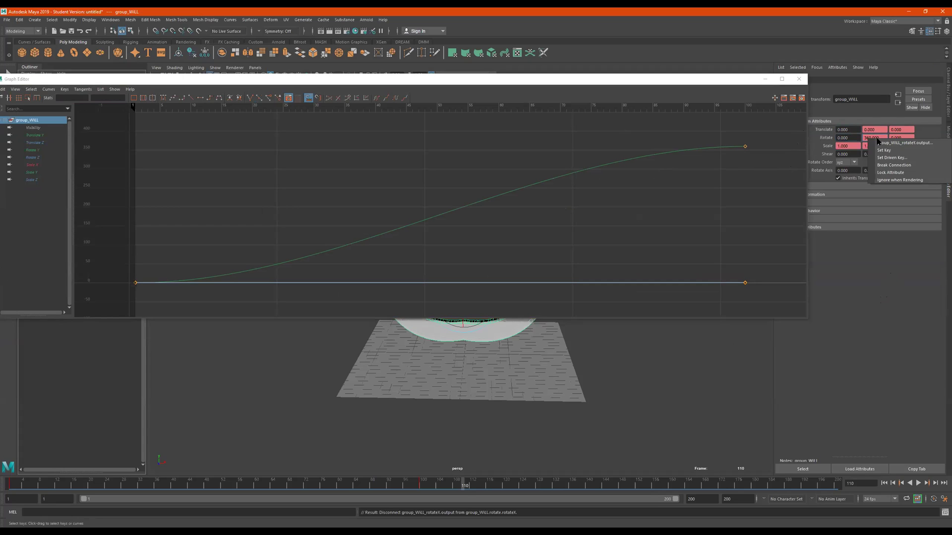
left_click(865, 278)
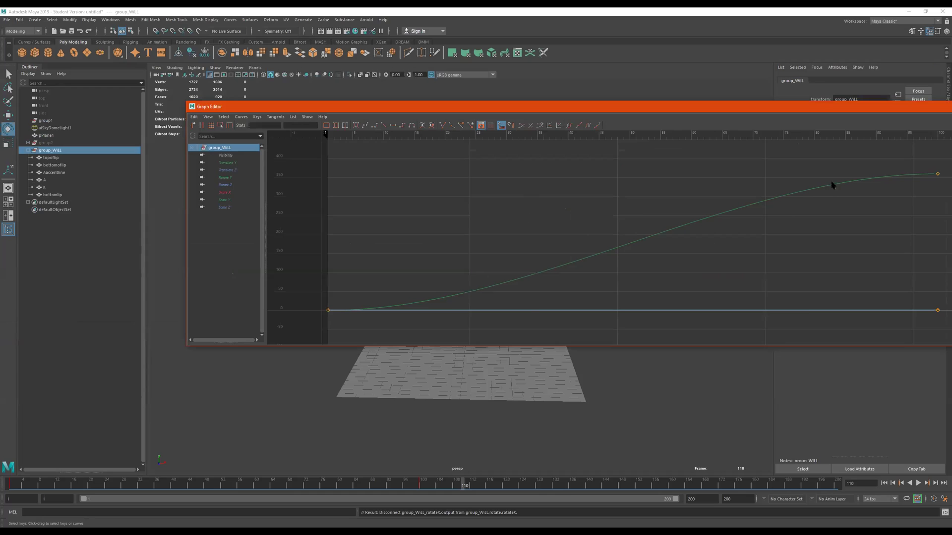
Step: Delete all of group_WILL's remaining animation curves in the Graph Editor
scroll(843, 182, "down", 3)
left_click_drag(820, 190, 505, 323)
key("Delete")
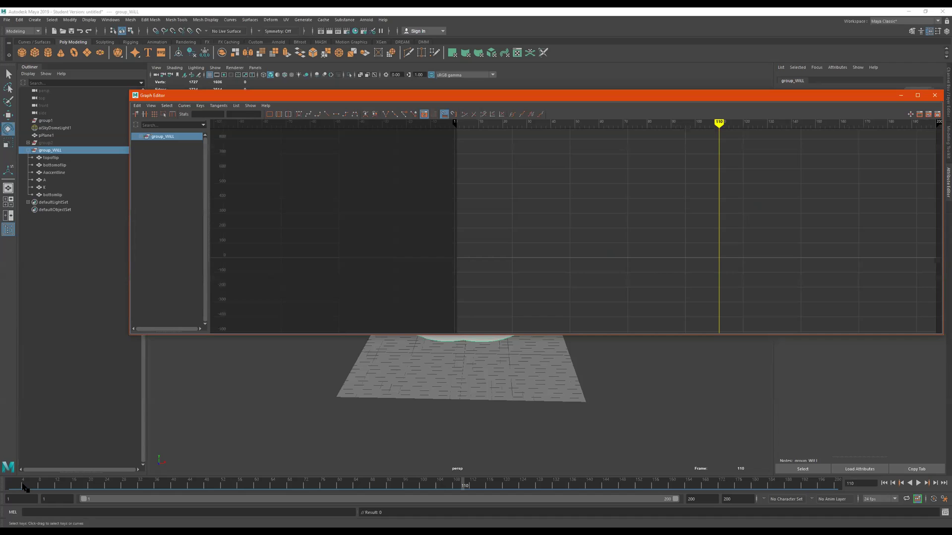
Step: At frame 1, set group_WILL's Rotate Y to 0 and key only that attribute
left_click_drag(23, 487, 11, 486)
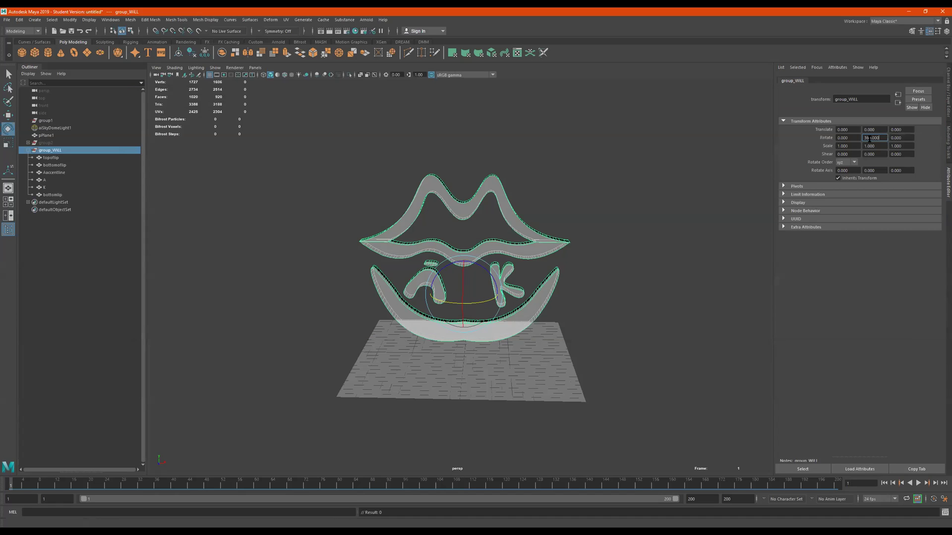
double_click(878, 138)
right_click(879, 138)
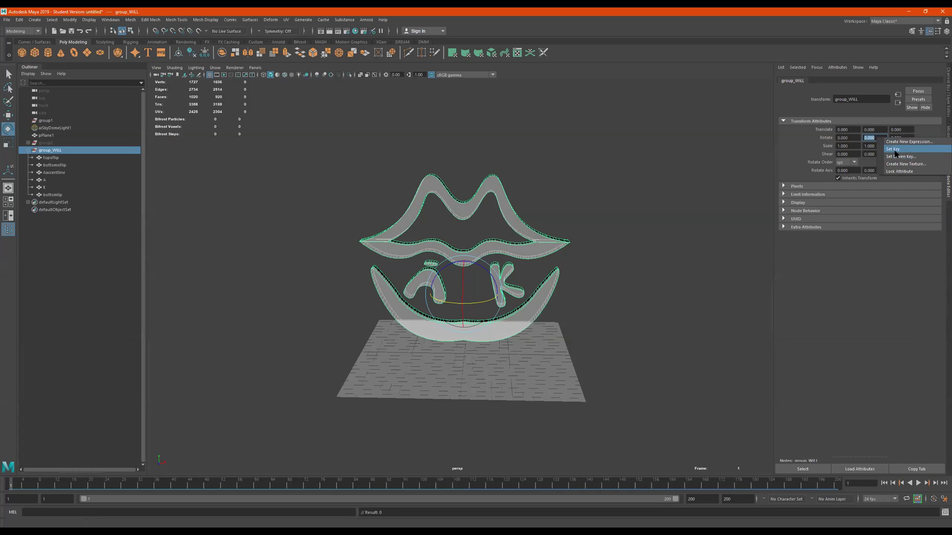
left_click(892, 141)
Step: At frame 100, set group_WILL's Rotate Y to 360, key only that attribute and return to frame 1
left_click(424, 483)
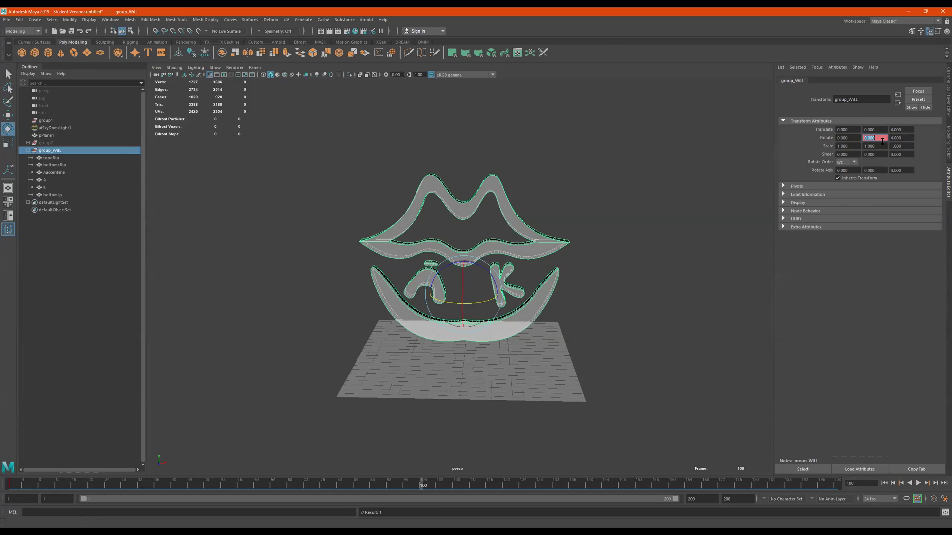
key("Return")
right_click(872, 137)
left_click(894, 147)
left_click_drag(420, 488, 7, 456)
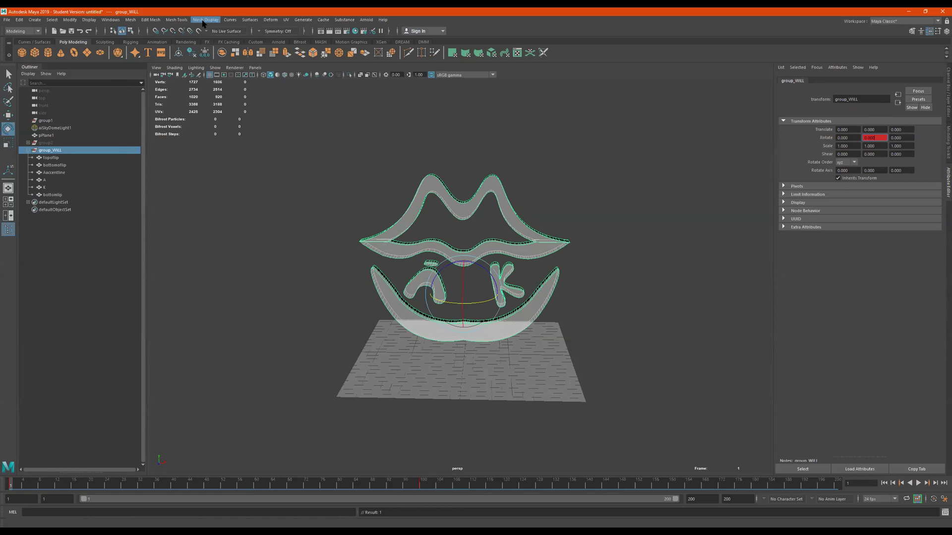
Step: Open the Graph Editor and set the tangents of the Rotate Y curve's frame 1 key to Linear
left_click(110, 20)
mouse_move(139, 61)
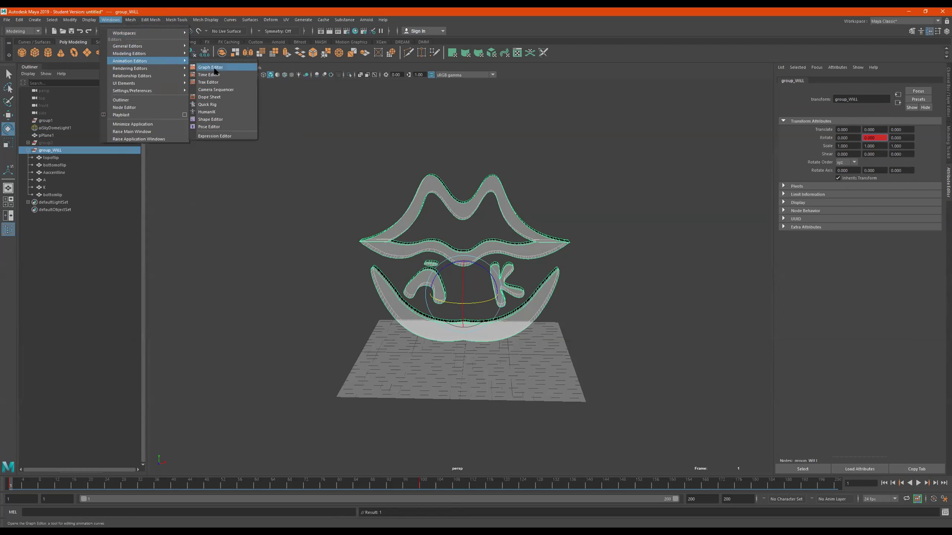
left_click(213, 68)
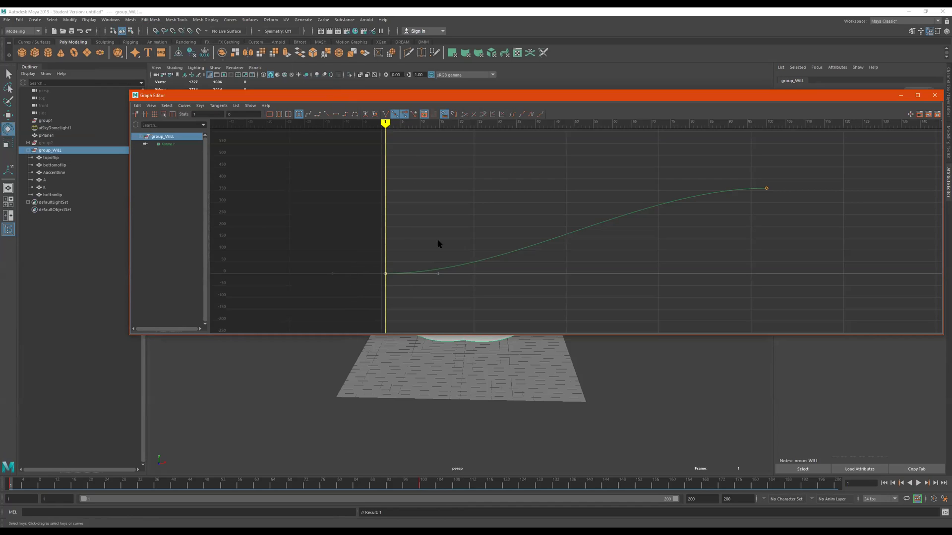
right_click(388, 275)
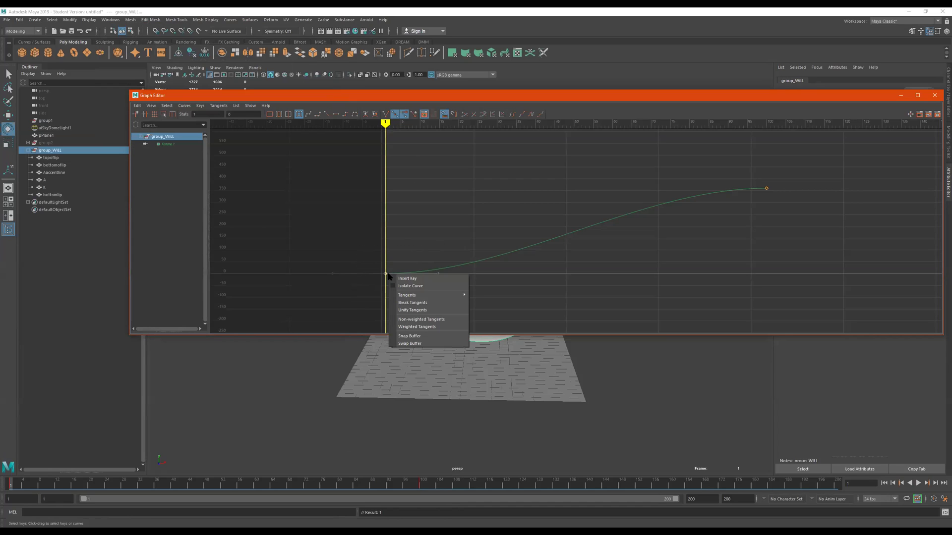
mouse_move(425, 297)
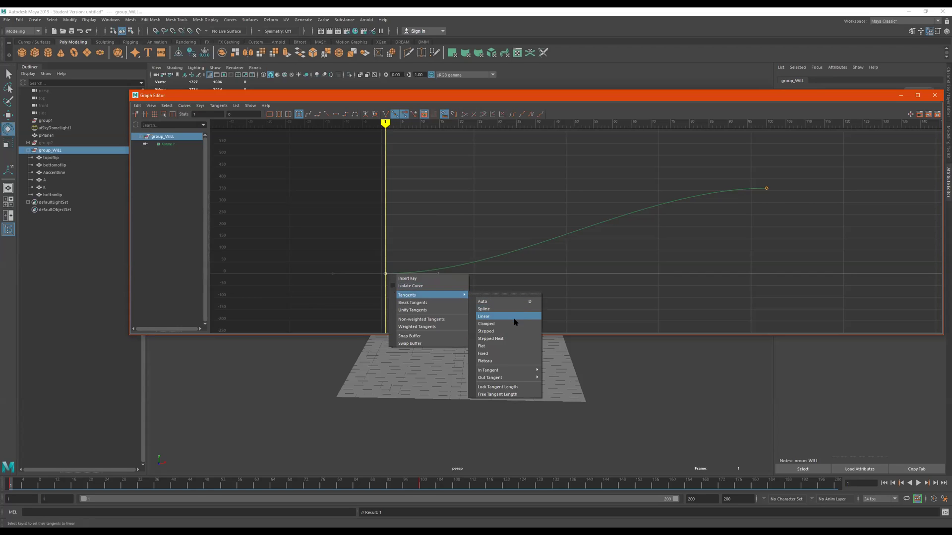
left_click(502, 317)
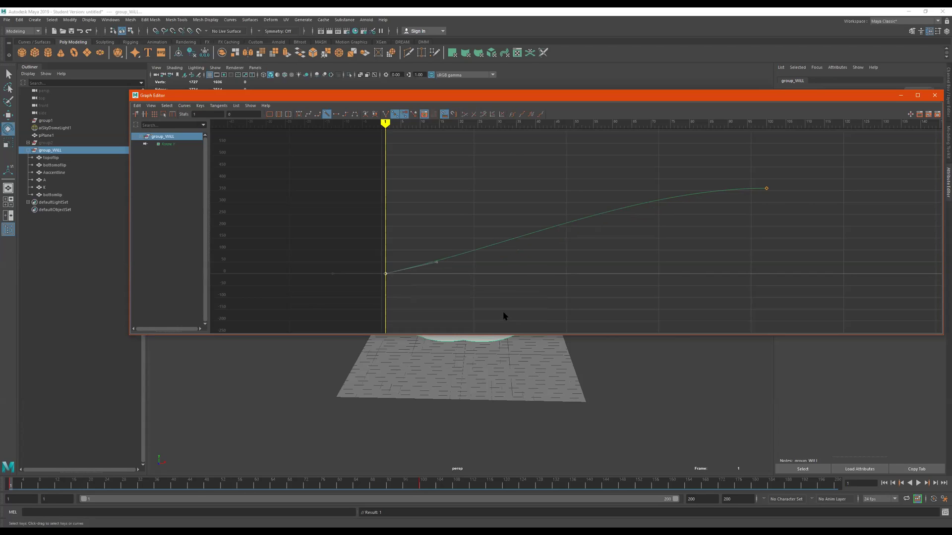
Step: Try Linear tangents on the Rotate Y curve's frame 100 key, select the whole curve and undo the change
left_click_drag(811, 162, 724, 217)
right_click(767, 190)
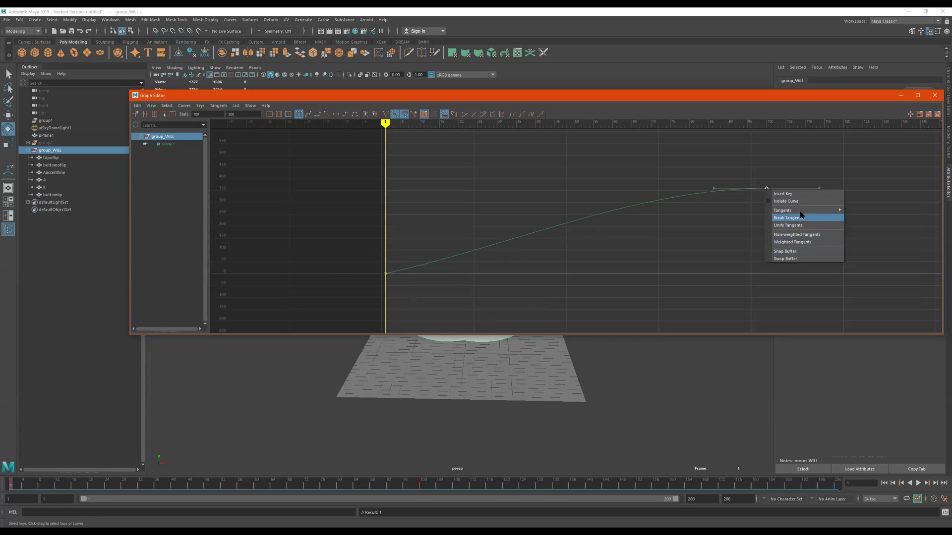
mouse_move(818, 214)
left_click(859, 231)
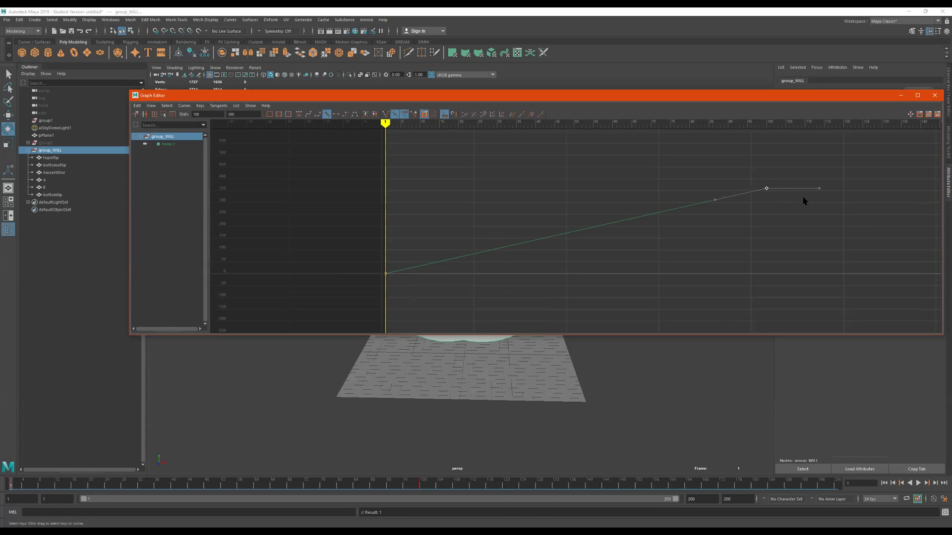
left_click_drag(801, 168, 300, 315)
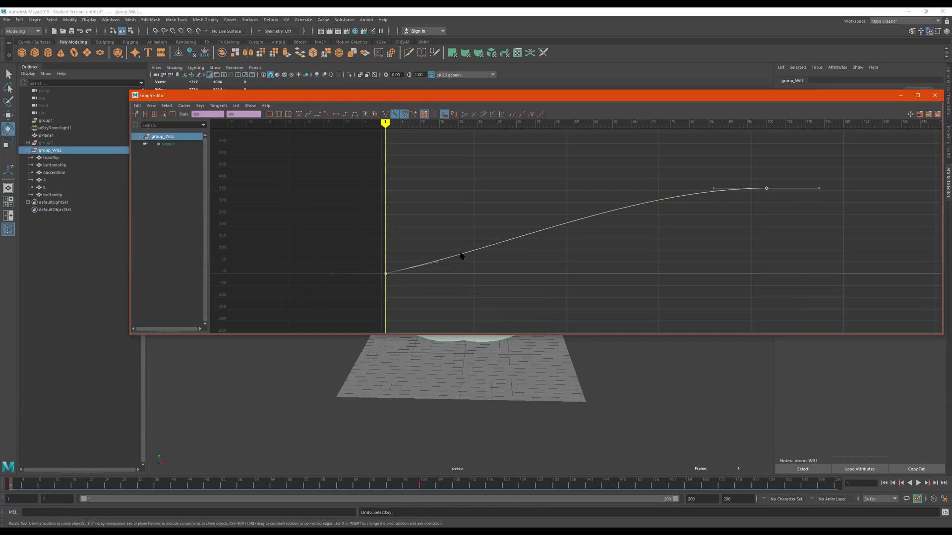
Step: Set the tangents of the whole Rotate Y curve to Linear and play back the animation
right_click(451, 259)
mouse_move(510, 280)
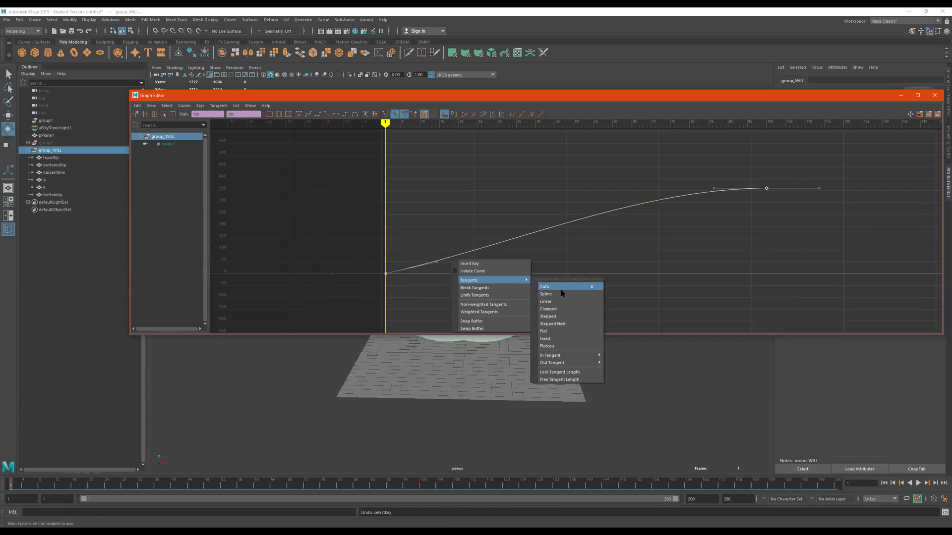
left_click(564, 301)
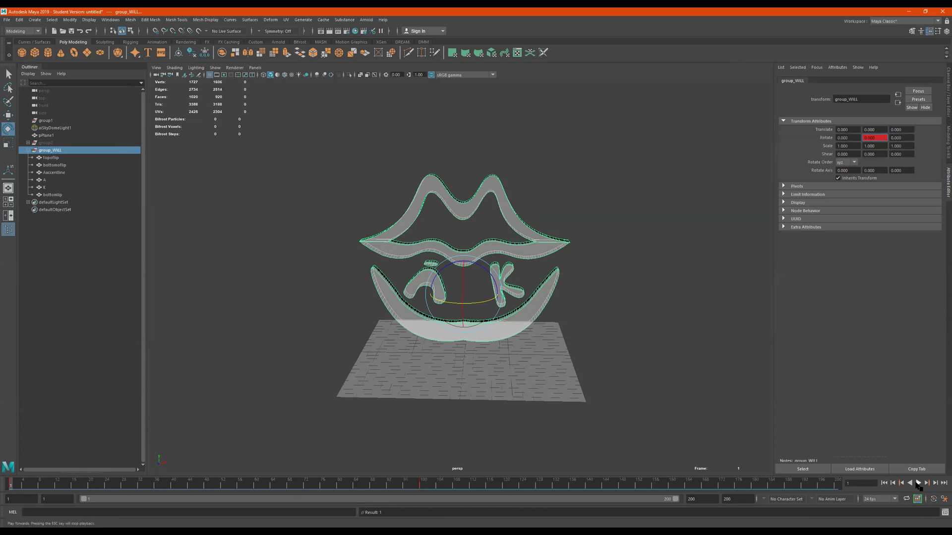
left_click(919, 483)
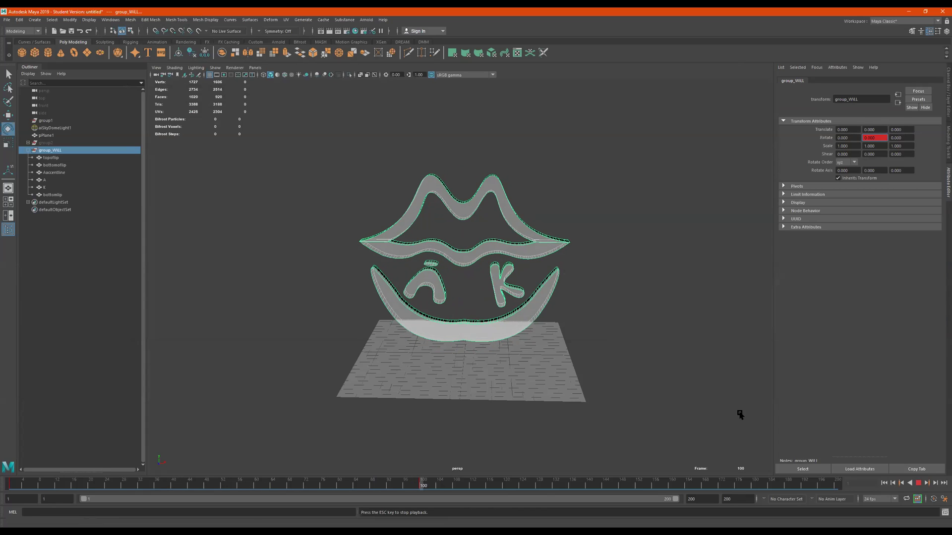
key("Escape")
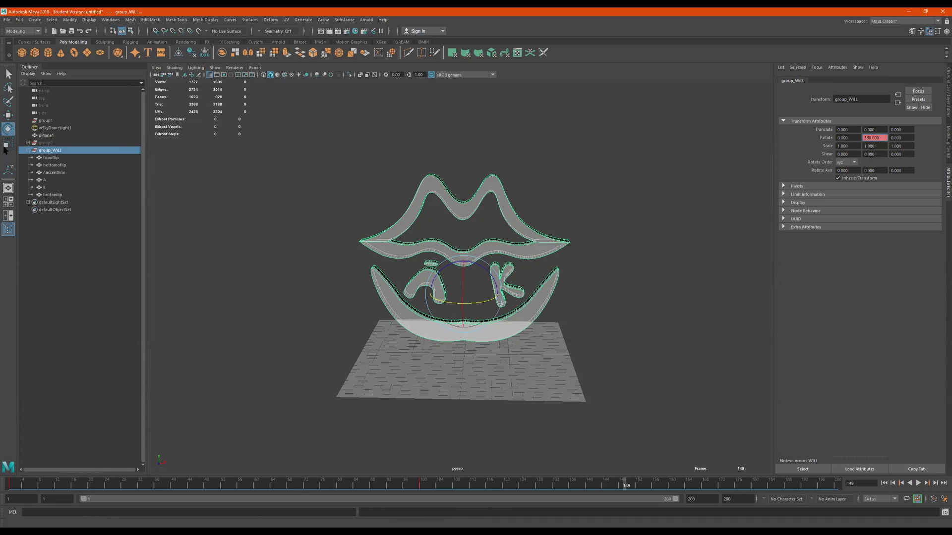
Step: Collapse group_WILL in the Outliner and save the scene to the Desktop as charityWill in Maya Binary format
left_click(28, 150)
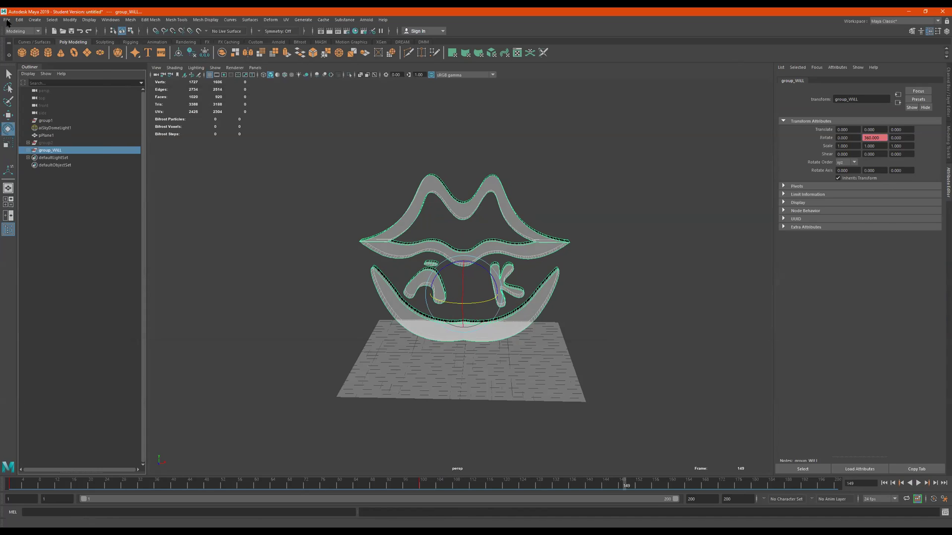
left_click(6, 20)
left_click(28, 57)
left_click(161, 185)
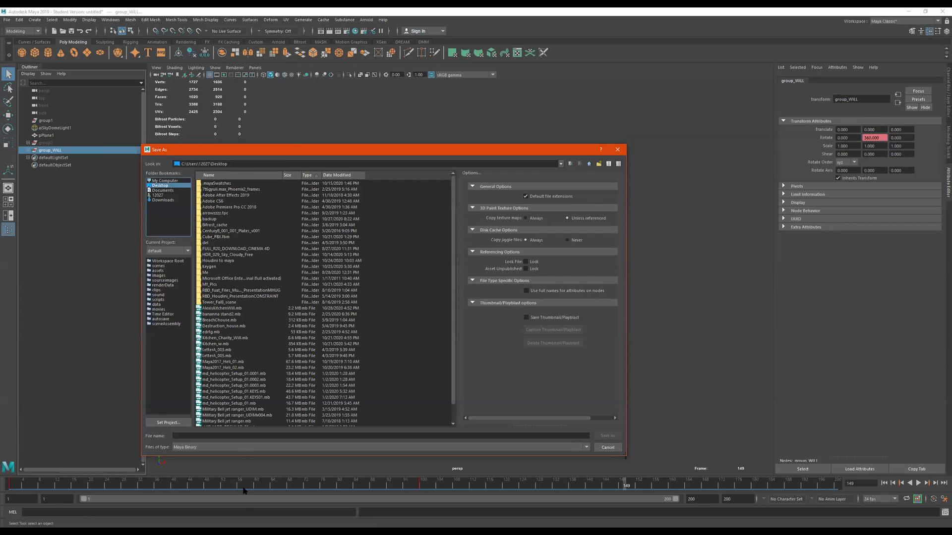
left_click(241, 446)
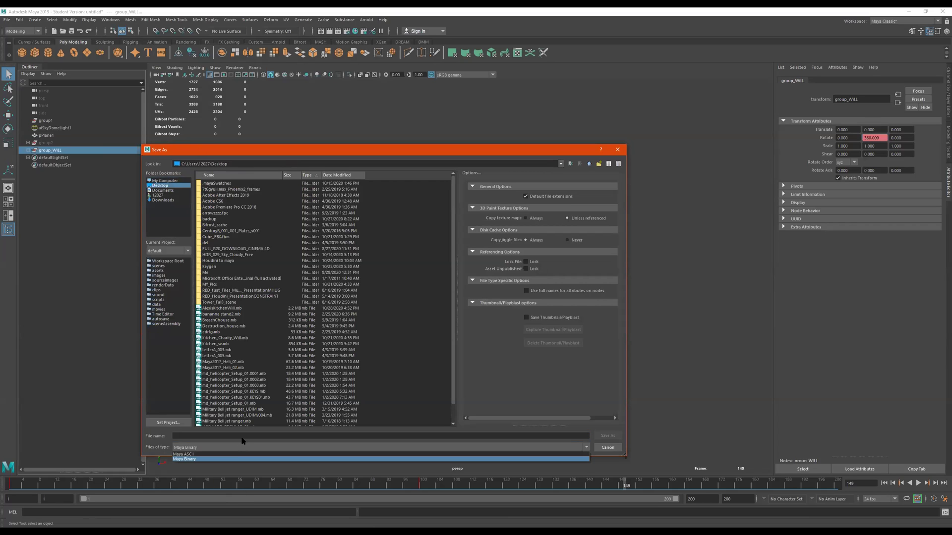
left_click(244, 437)
type("charityWill")
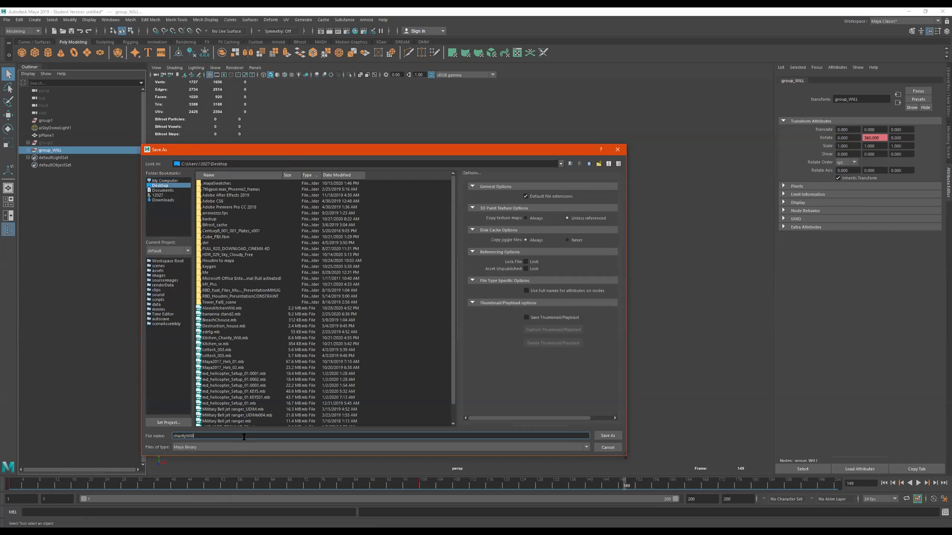
key("Return")
left_click(459, 276)
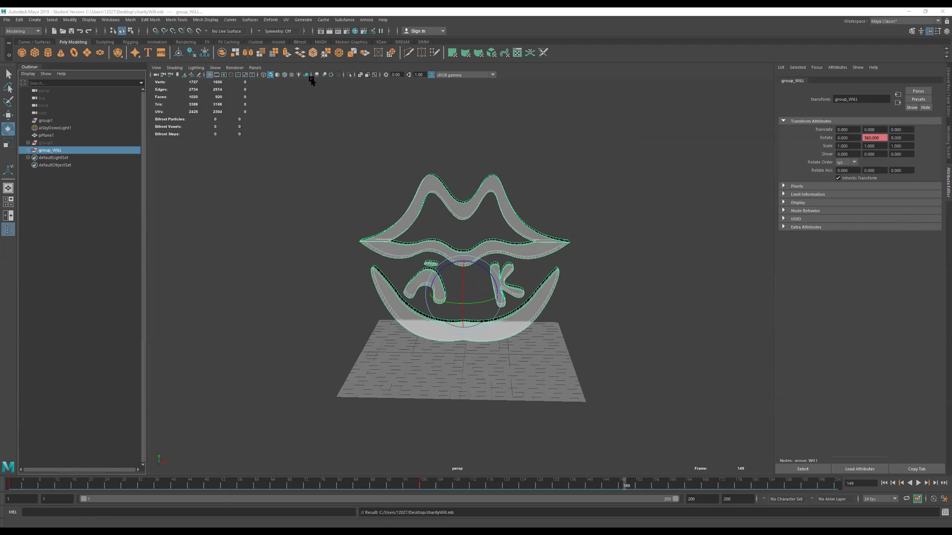
Step: Create a second Arnold skydome light and connect a File texture to its Color
left_click(284, 21)
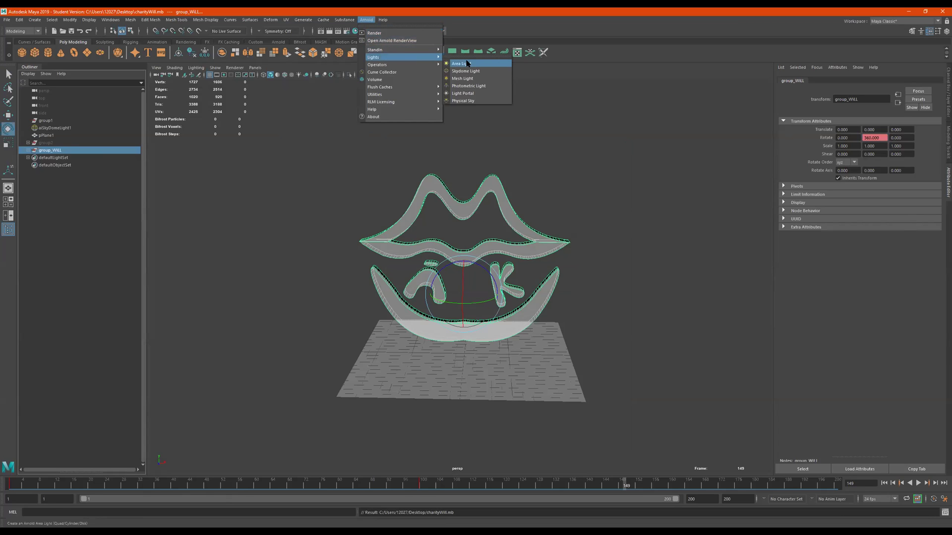
left_click(471, 79)
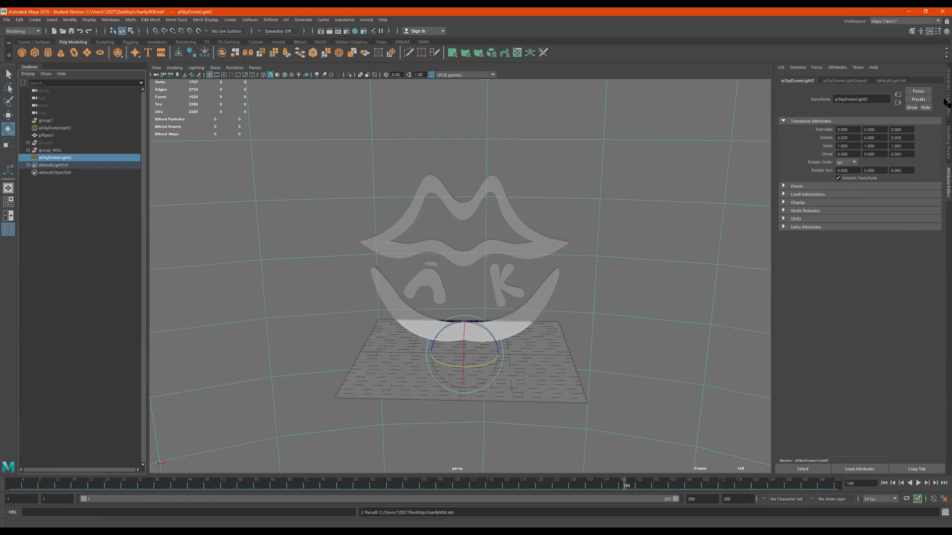
left_click(945, 102)
left_click(945, 168)
left_click(894, 82)
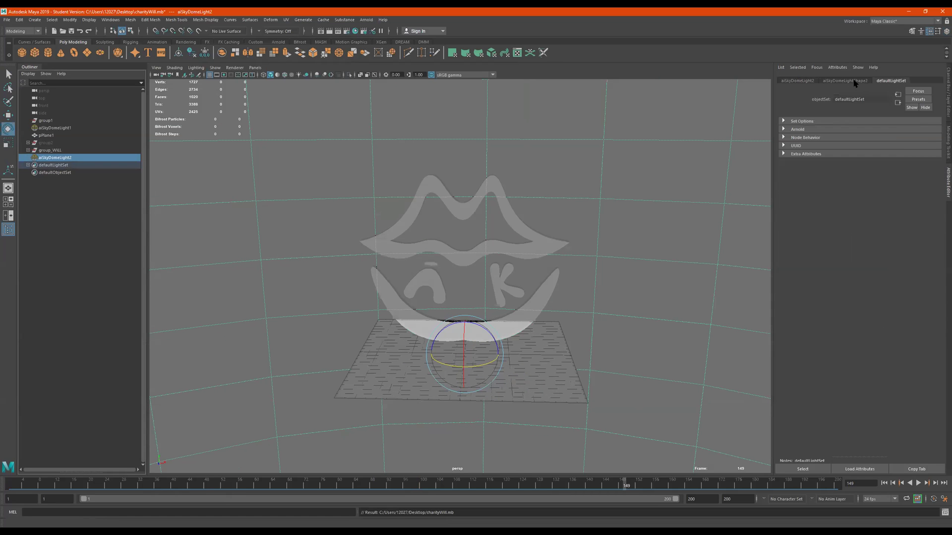
left_click(849, 80)
left_click(929, 159)
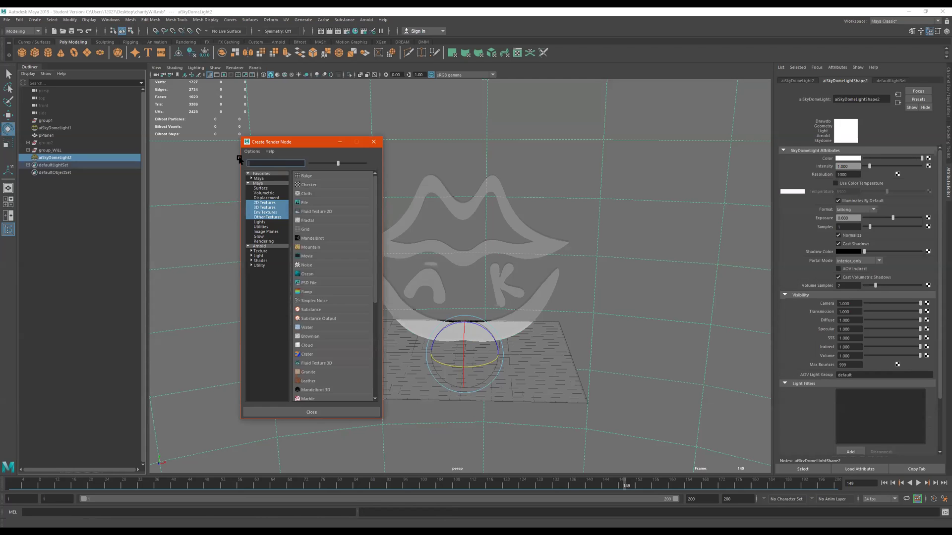
left_click(305, 203)
Step: Load kiara_1_dawn_4k.hdr from the Downloads folder as the File texture's image
left_click(934, 182)
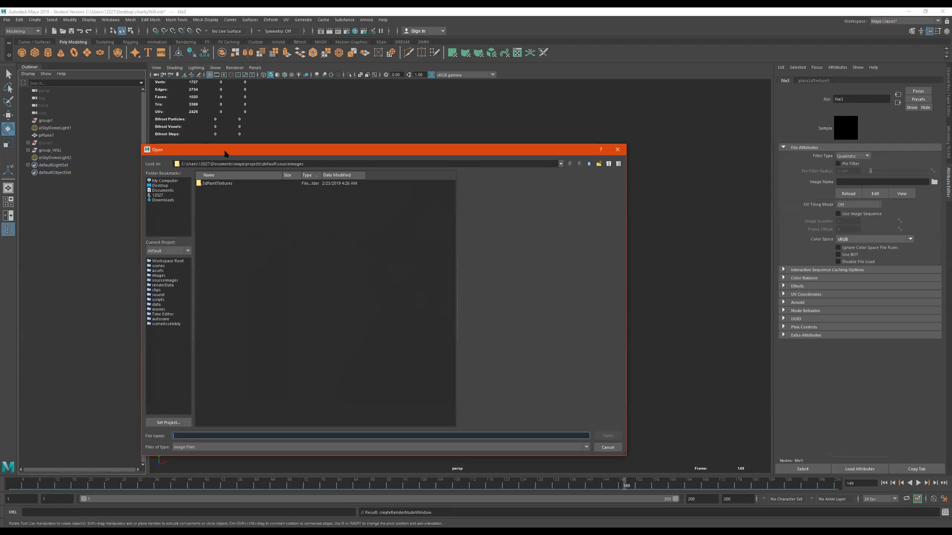
left_click_drag(225, 152, 258, 116)
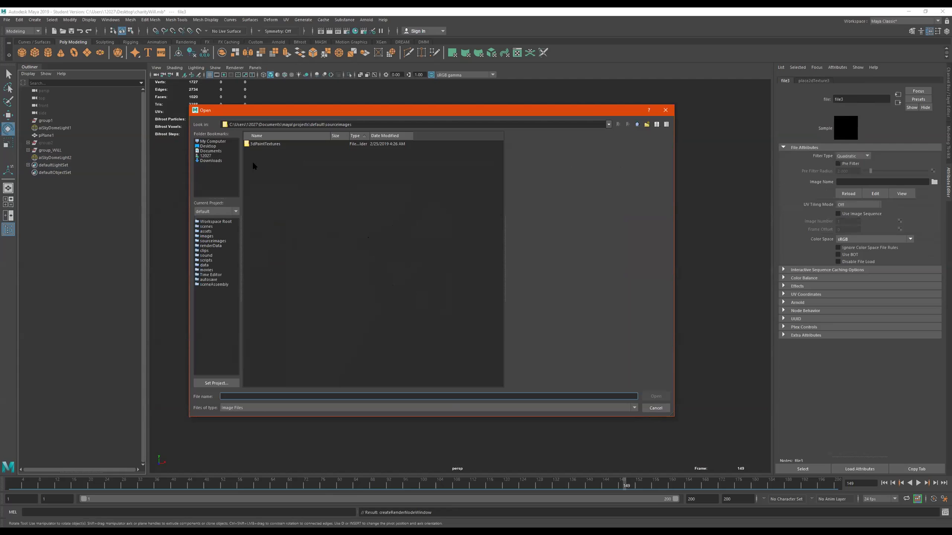
left_click(211, 161)
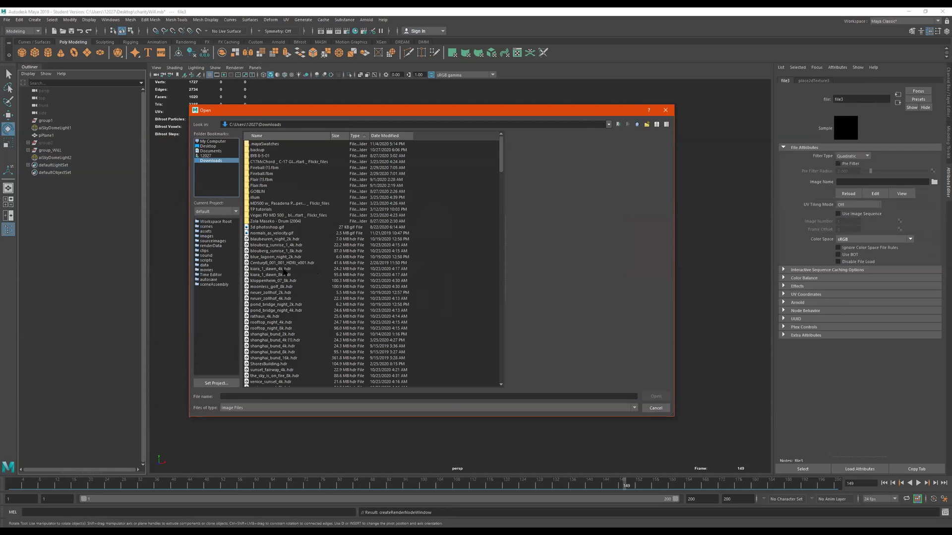
left_click(284, 270)
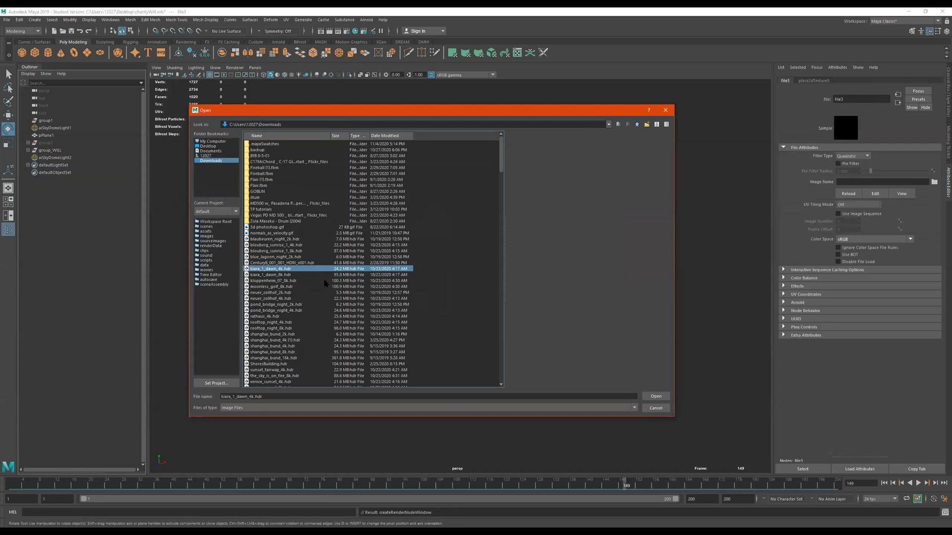
left_click(656, 397)
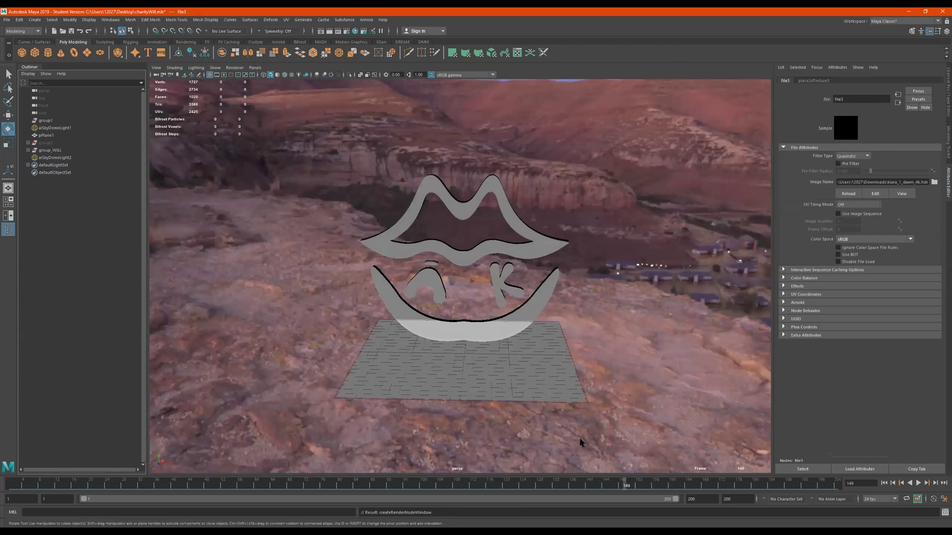
Step: Inspect the logo against the dawn environment and play the rotation animation
left_click_drag(575, 274, 584, 291, "alt")
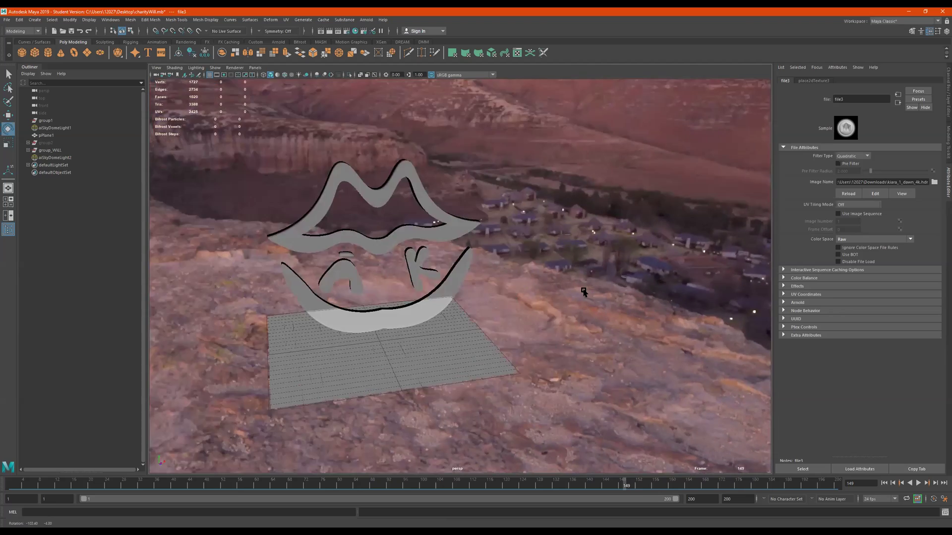
key("alt+v")
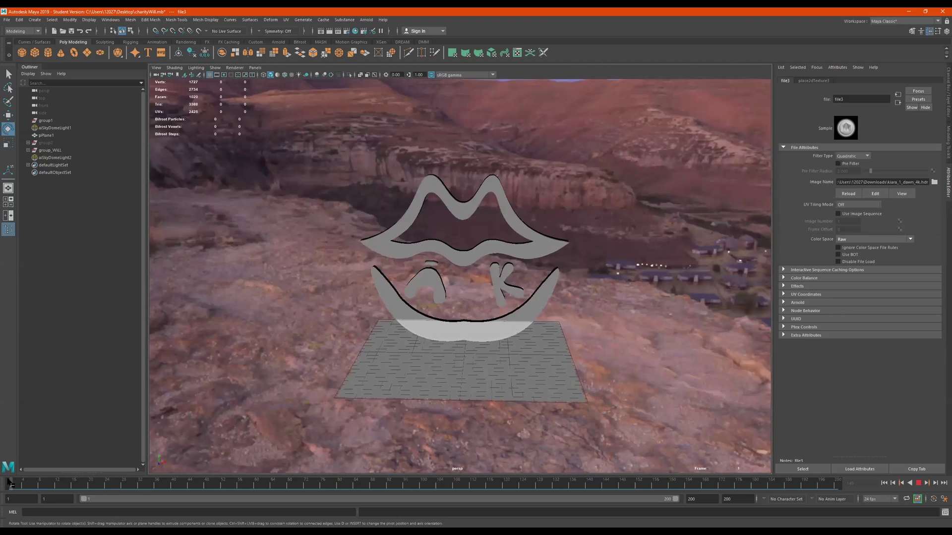
key("alt+v")
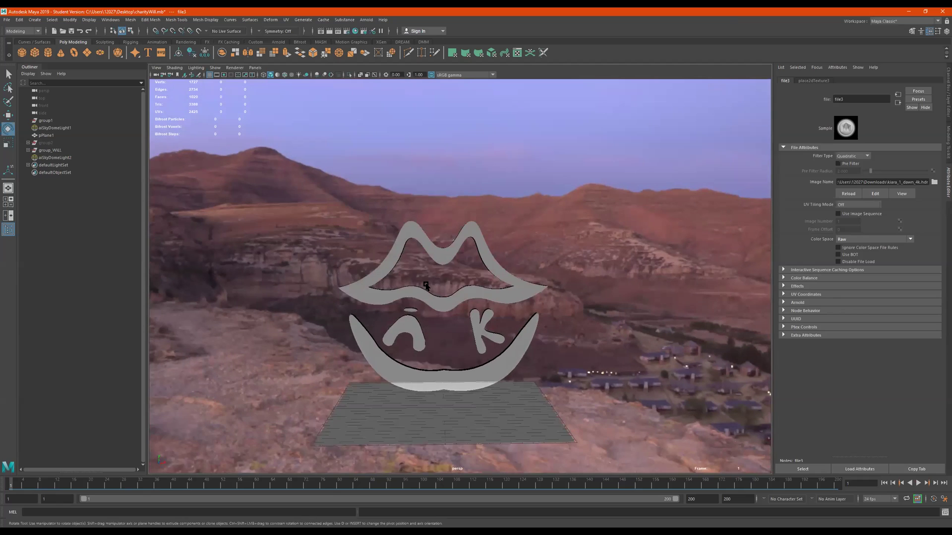
Step: Frame the logo more closely in the perspective view and render it in an enlarged Arnold RenderView window
right_click_drag(426, 286, 531, 281, "alt")
middle_click_drag(437, 311, 442, 276, "alt")
right_click_drag(441, 276, 488, 275, "alt")
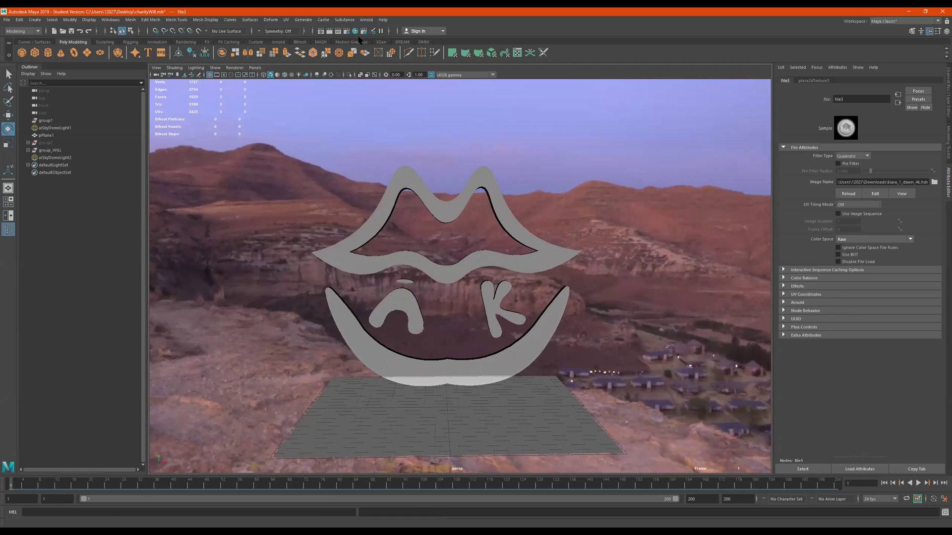
left_click(367, 20)
key("Escape")
left_click(278, 41)
left_click(281, 53)
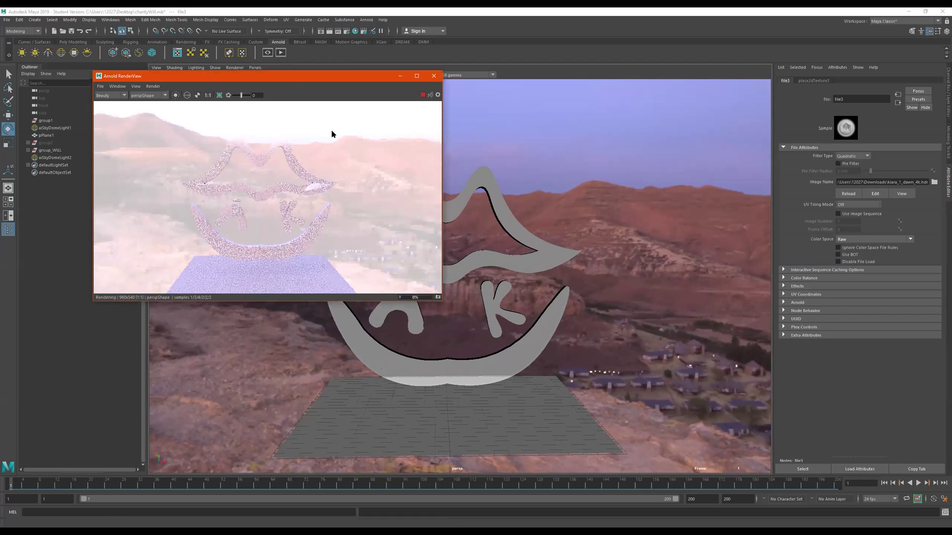
left_click_drag(441, 302, 585, 400)
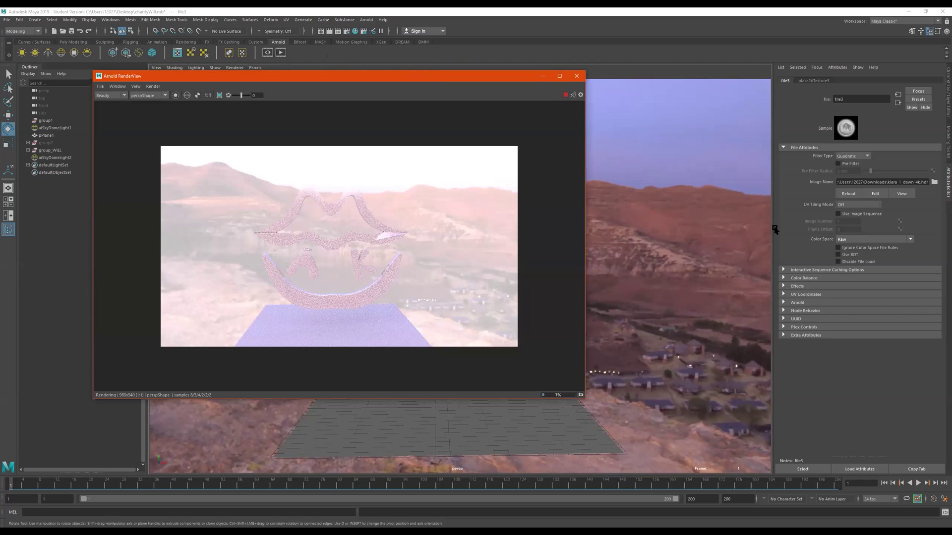
Step: Set Camera visibility to 0 on the first skydome light and close the Arnold RenderView
left_click(659, 283)
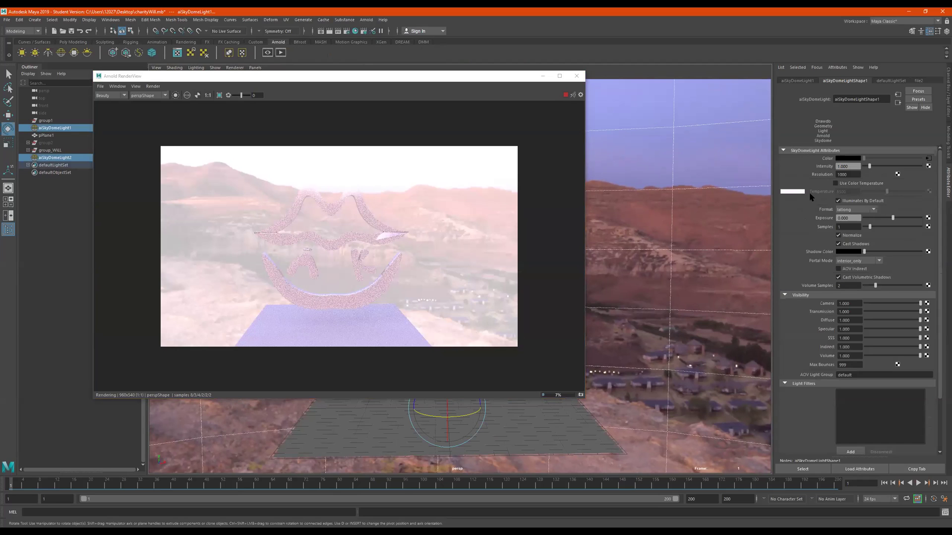
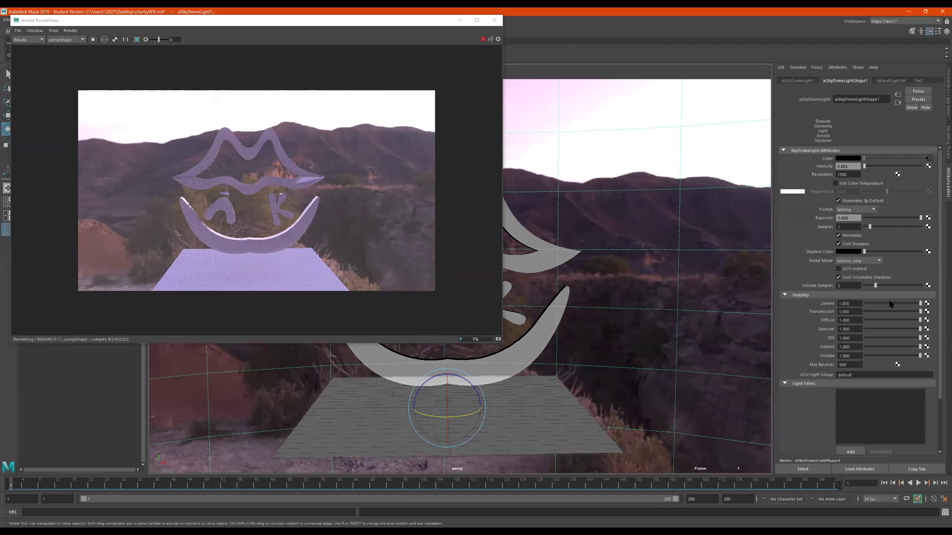
left_click_drag(891, 304, 851, 308)
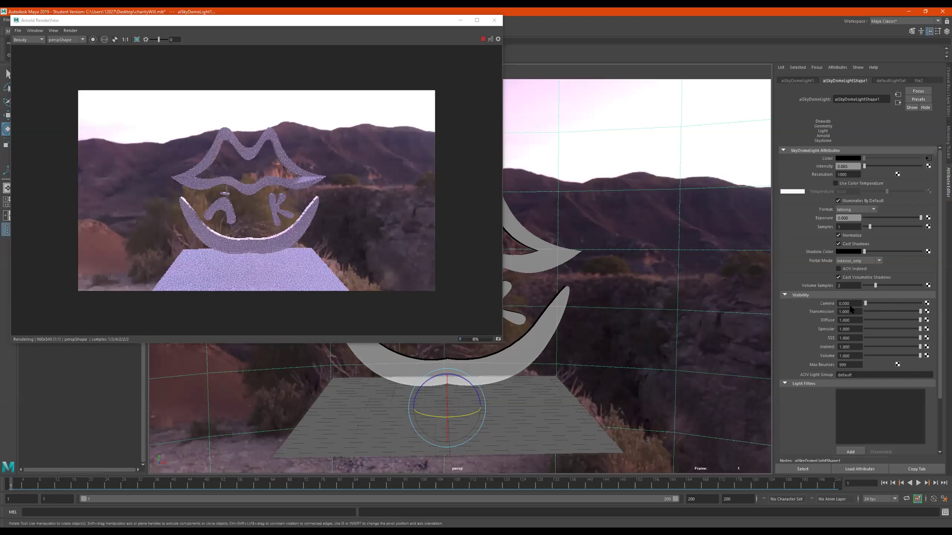
left_click(482, 39)
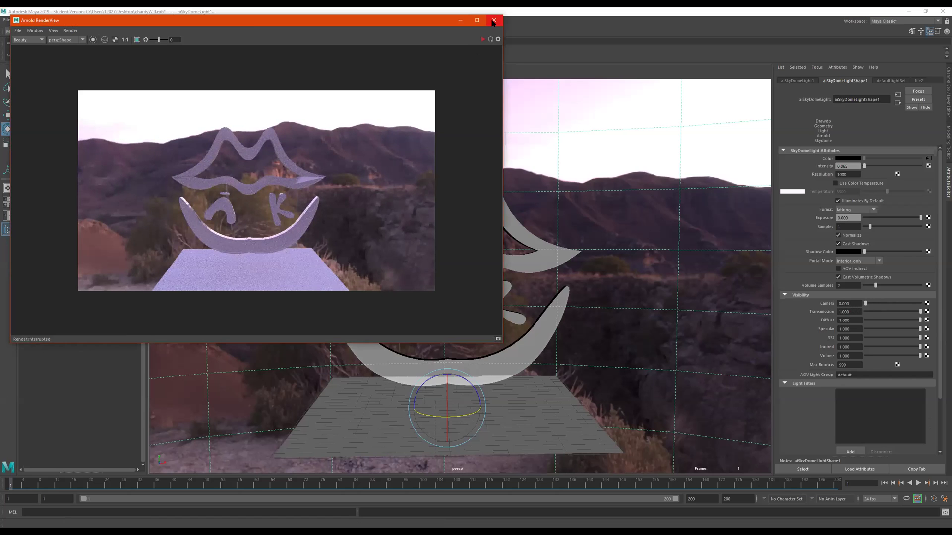
left_click(493, 20)
Step: Render the current frame with Arnold in the Render View to check the background, and close the window
left_click(321, 31)
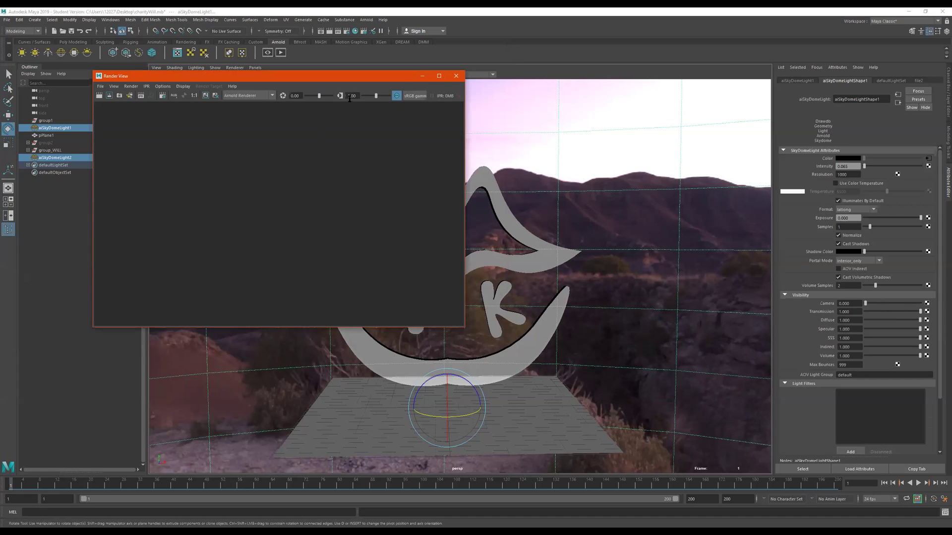
left_click(99, 95)
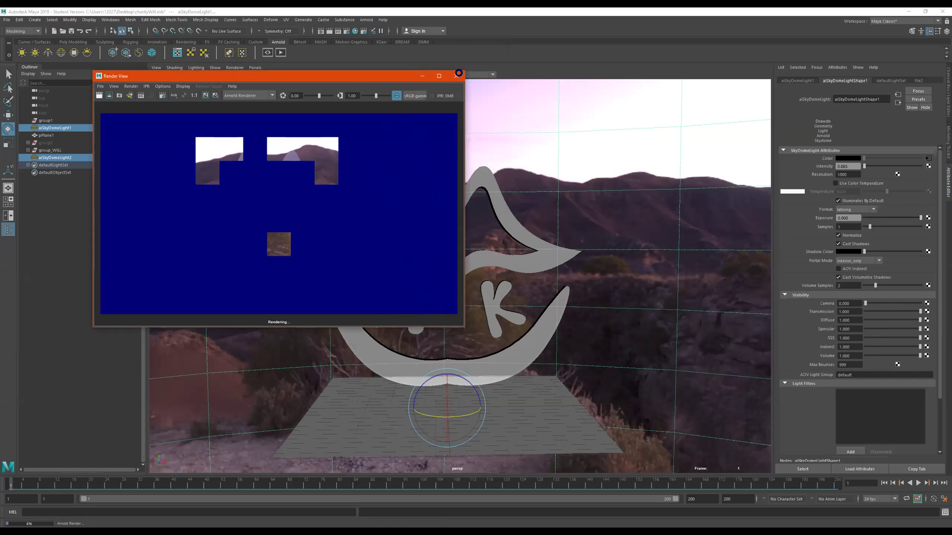
left_click(424, 155)
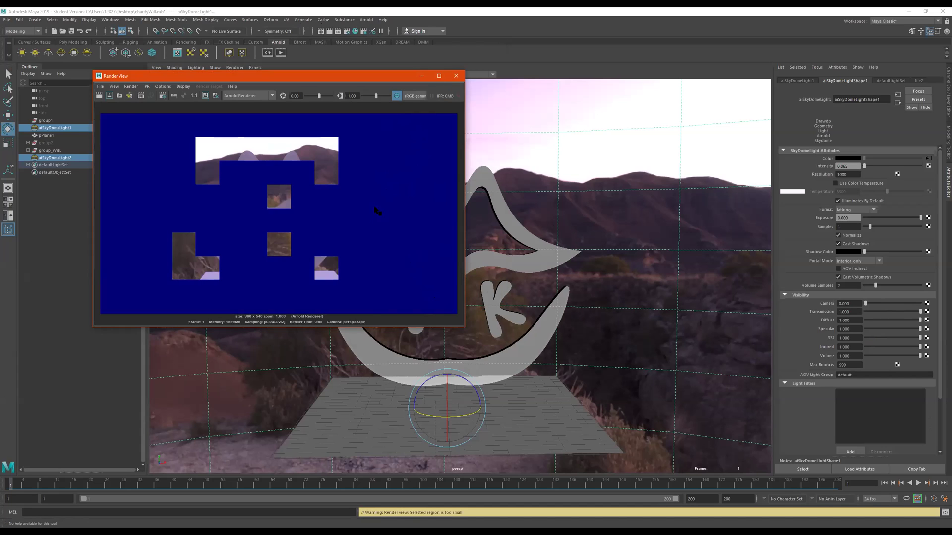
left_click_drag(359, 75, 368, 78)
double_click(368, 78)
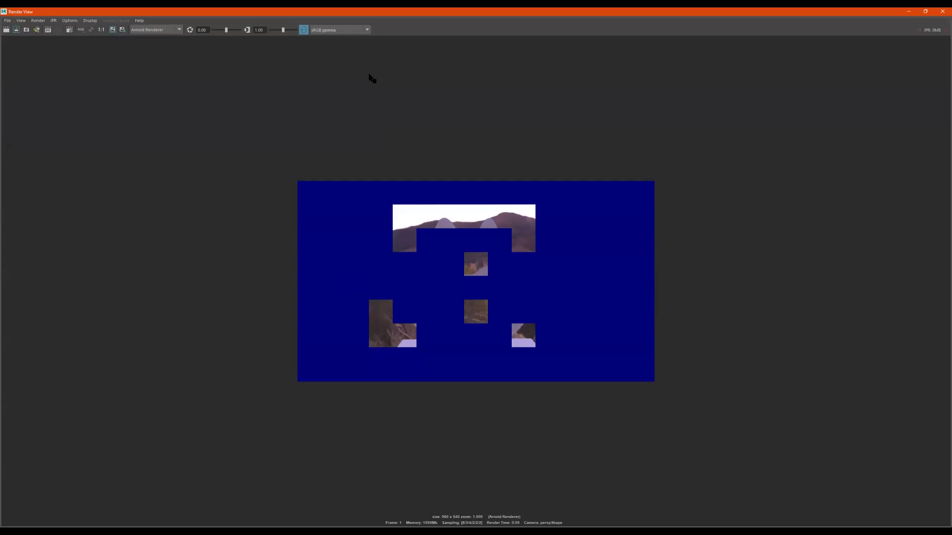
double_click(764, 14)
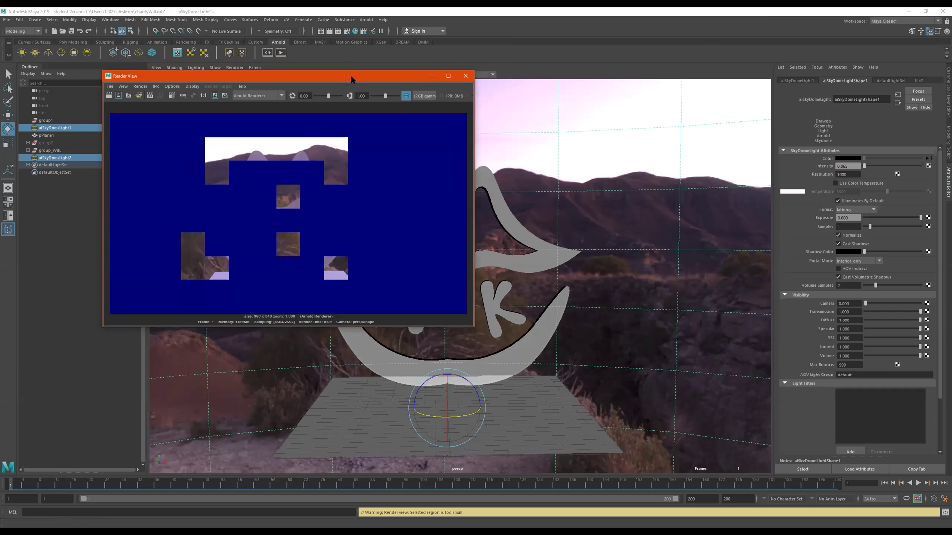
left_click_drag(352, 80, 357, 105)
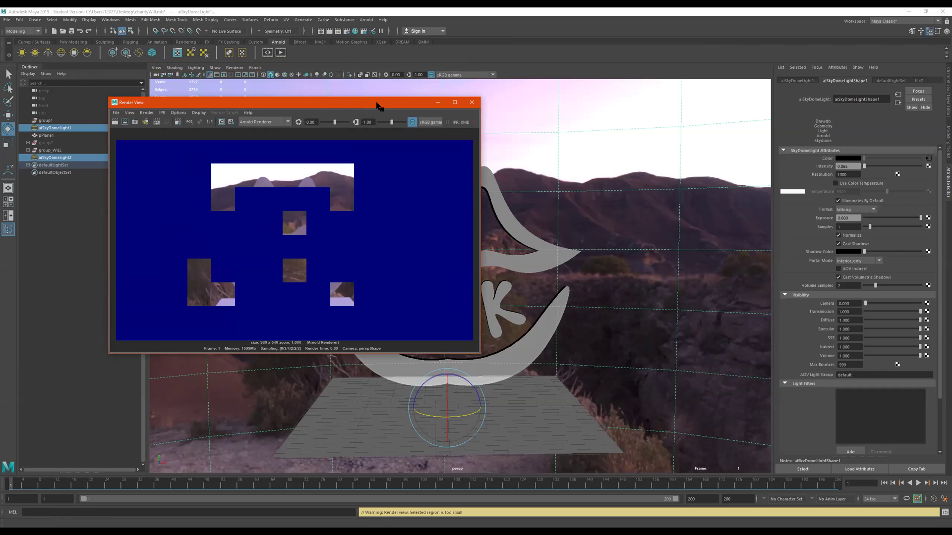
double_click(377, 106)
double_click(719, 12)
left_click(471, 103)
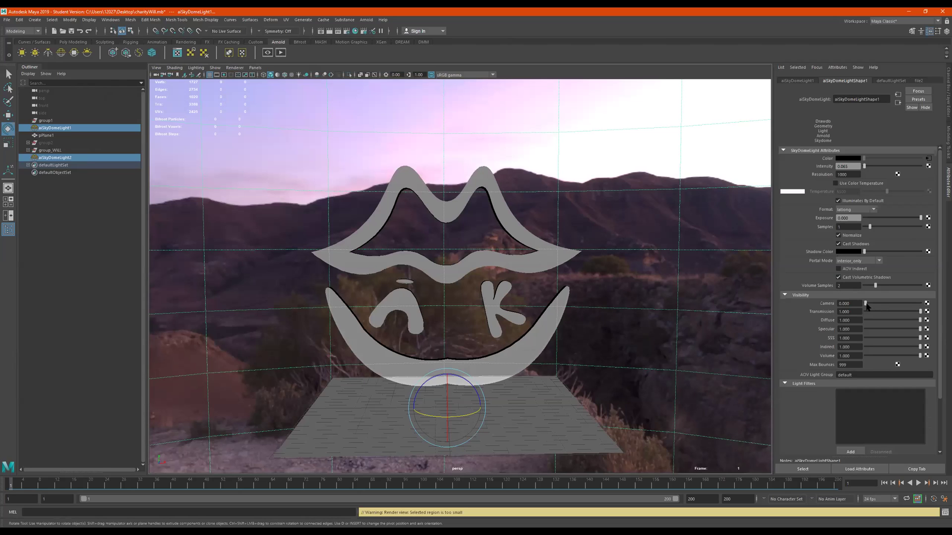
Step: Set Camera visibility to 1 on the first skydome light, test-render the current frame with Arnold, and close the Render View
left_click_drag(868, 306, 918, 306)
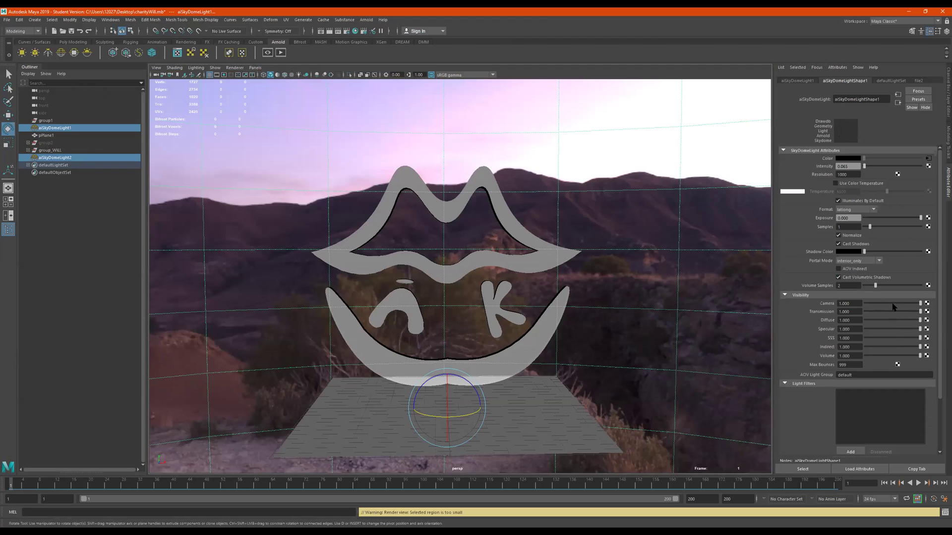
left_click_drag(891, 305, 937, 313)
left_click_drag(876, 322, 945, 321)
left_click(329, 31)
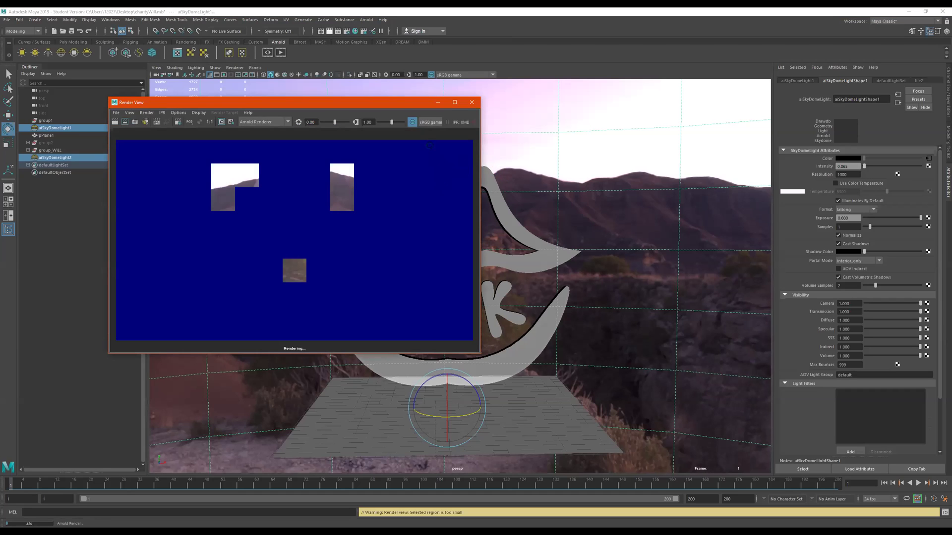
double_click(403, 102)
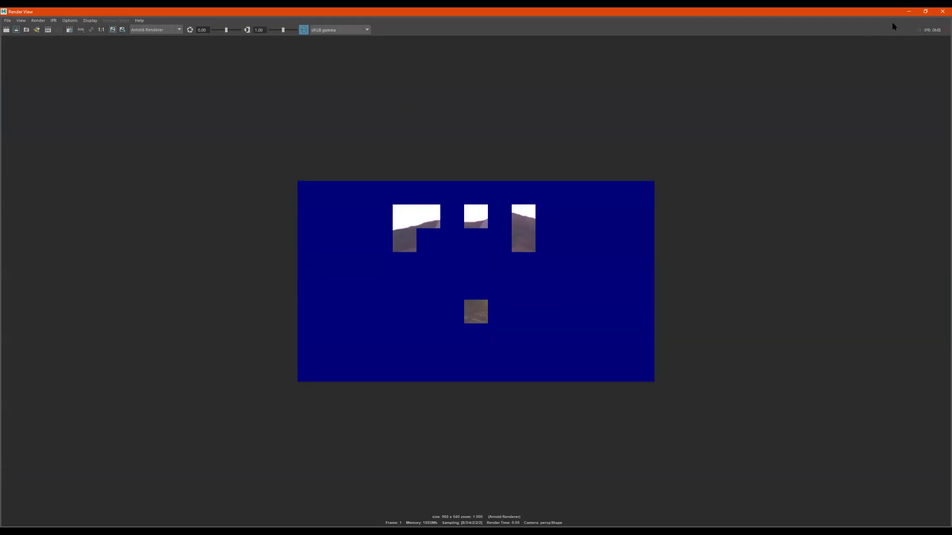
left_click(942, 11)
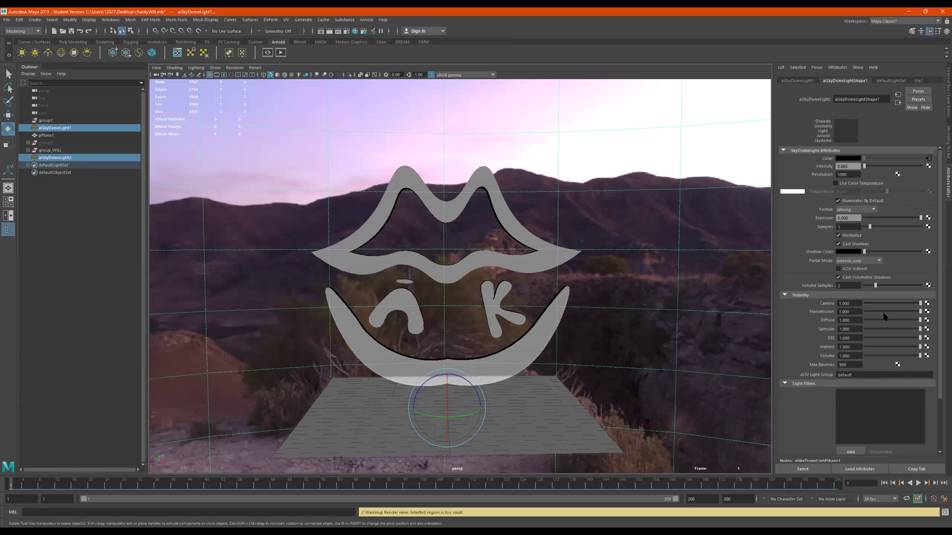
Step: Set Camera visibility back to 0 on the first skydome light, start another Arnold test render, and stop it partway
left_click_drag(874, 307, 852, 306)
left_click(329, 32)
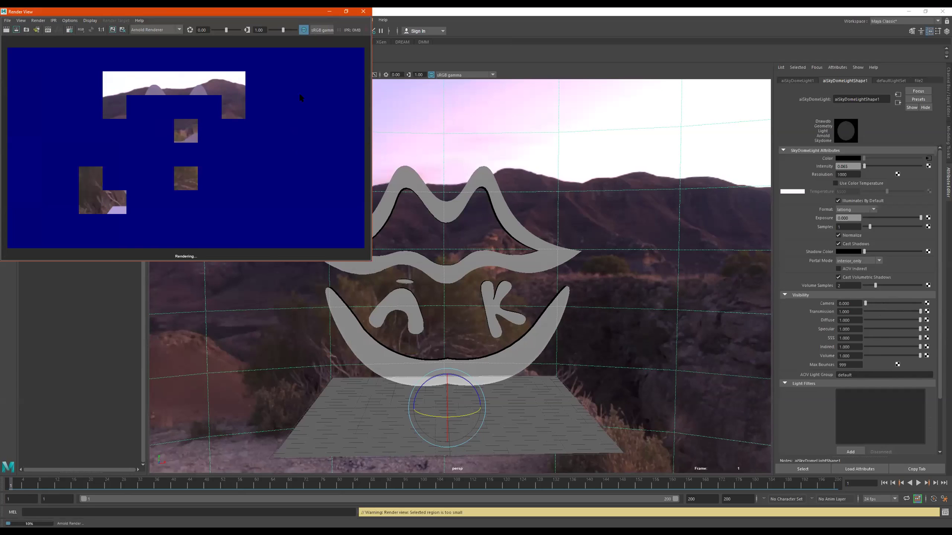
key("Escape")
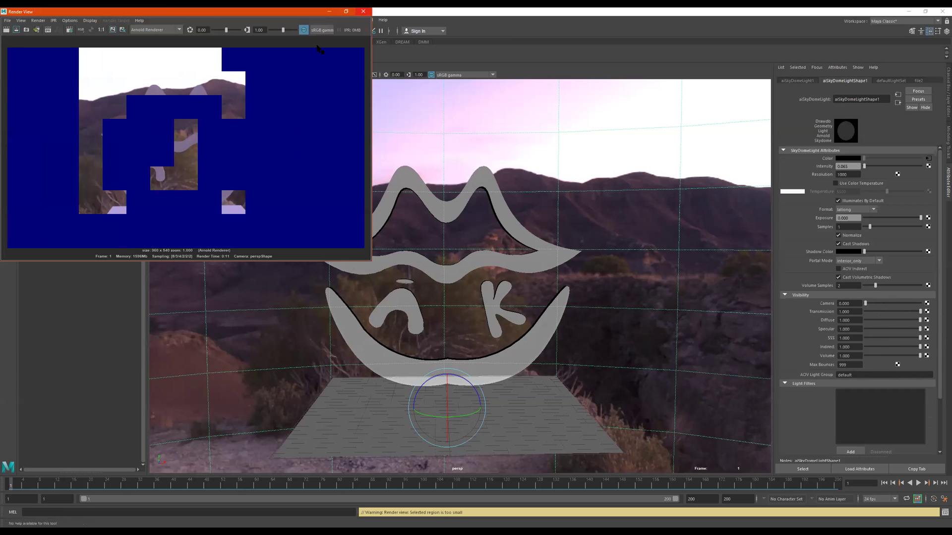
Step: Set the first skydome light's Camera visibility to 1 and Diffuse to 0, then test-render the frame and close the window
left_click_drag(866, 303, 923, 304)
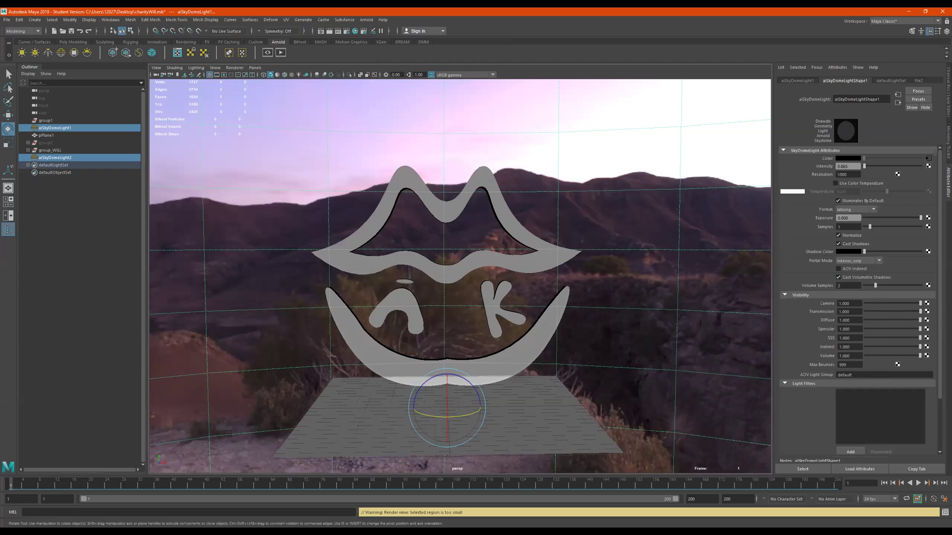
left_click_drag(859, 325, 858, 327)
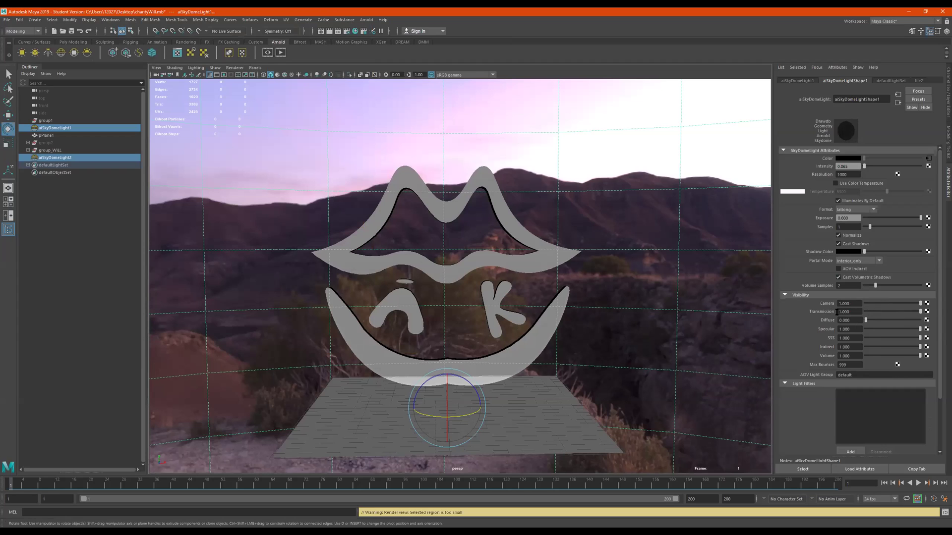
left_click(330, 31)
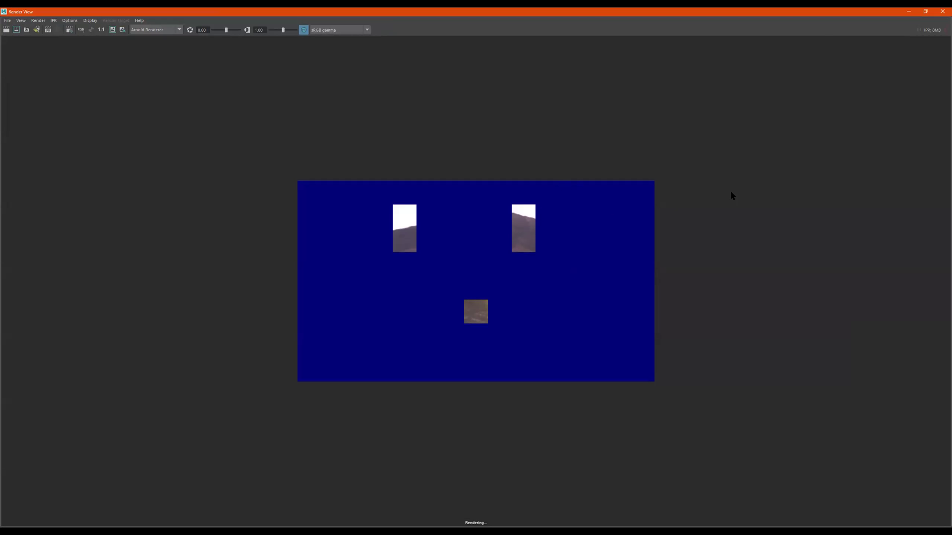
key("Escape")
left_click(942, 11)
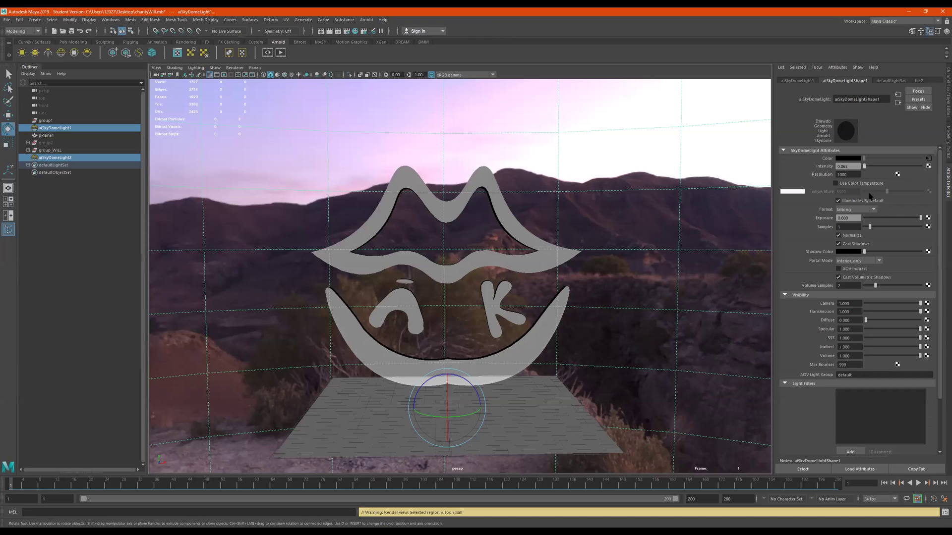
Step: Disconnect the first skydome light's color texture, make its color white, set Diffuse to 1 and Camera to 0, and test-render
right_click(826, 160)
left_click(841, 176)
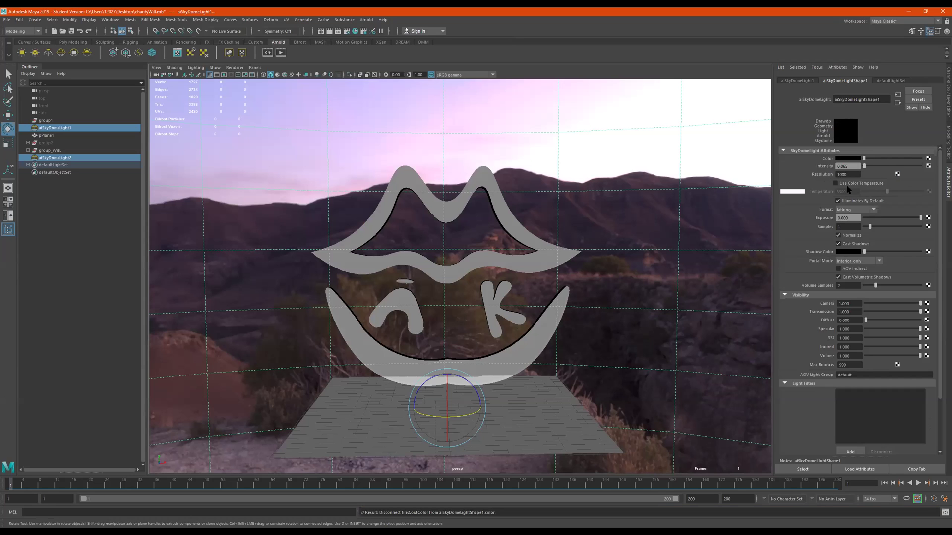
left_click_drag(898, 159, 924, 158)
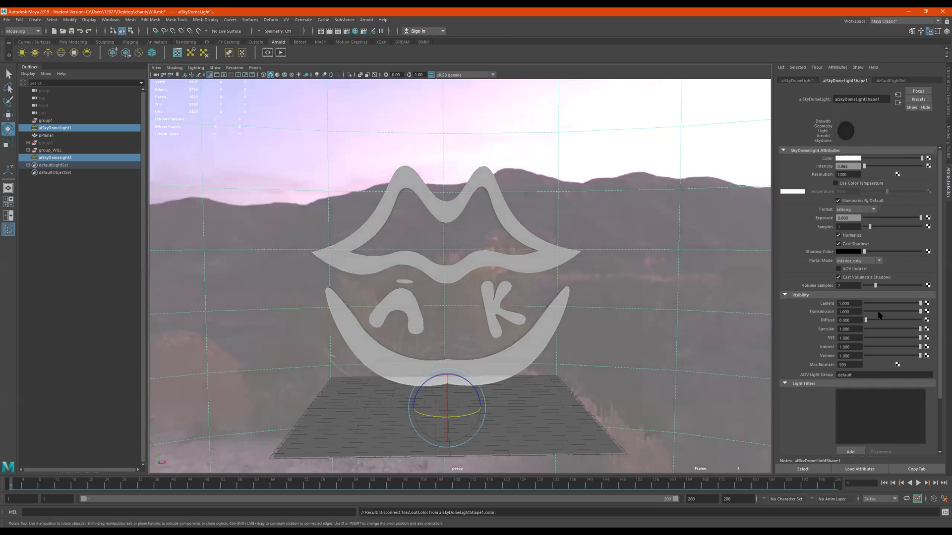
left_click_drag(897, 321, 944, 324)
left_click_drag(871, 305, 864, 305)
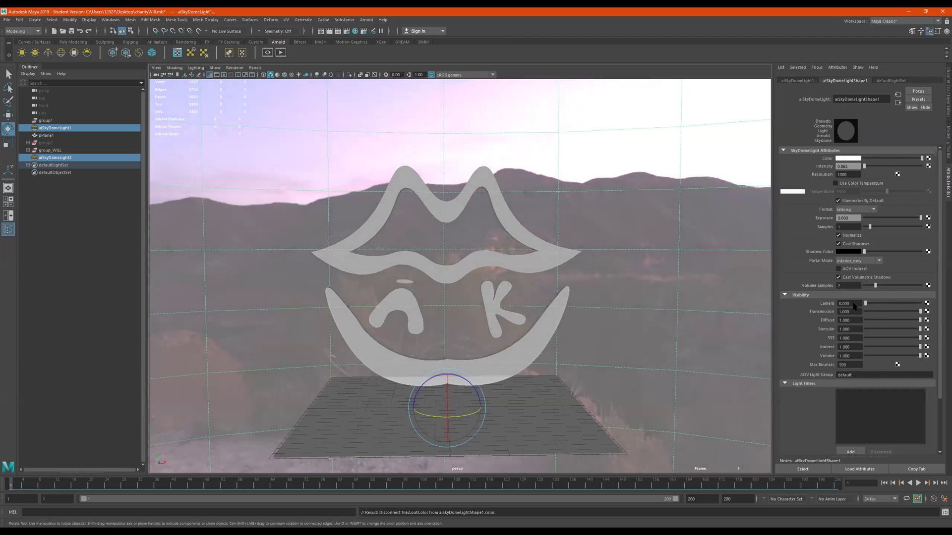
left_click(330, 31)
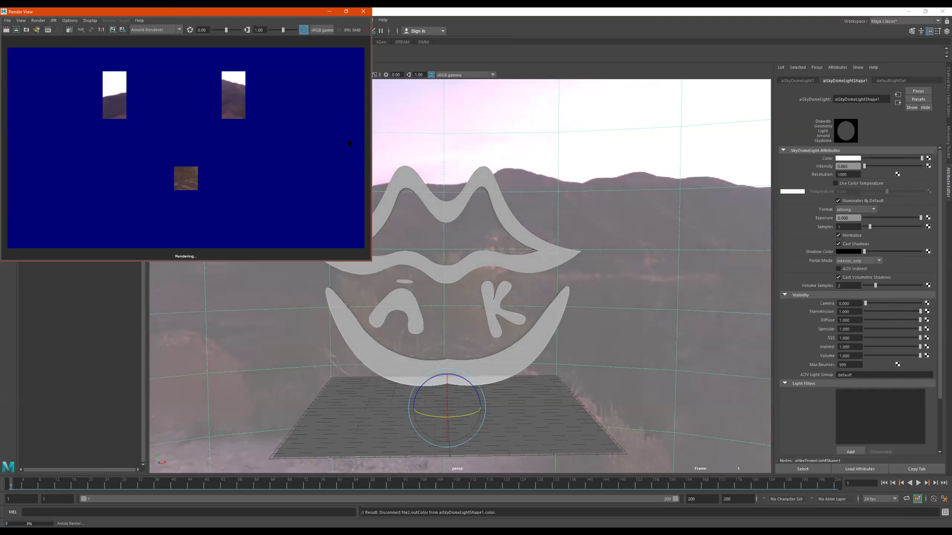
left_click(489, 63)
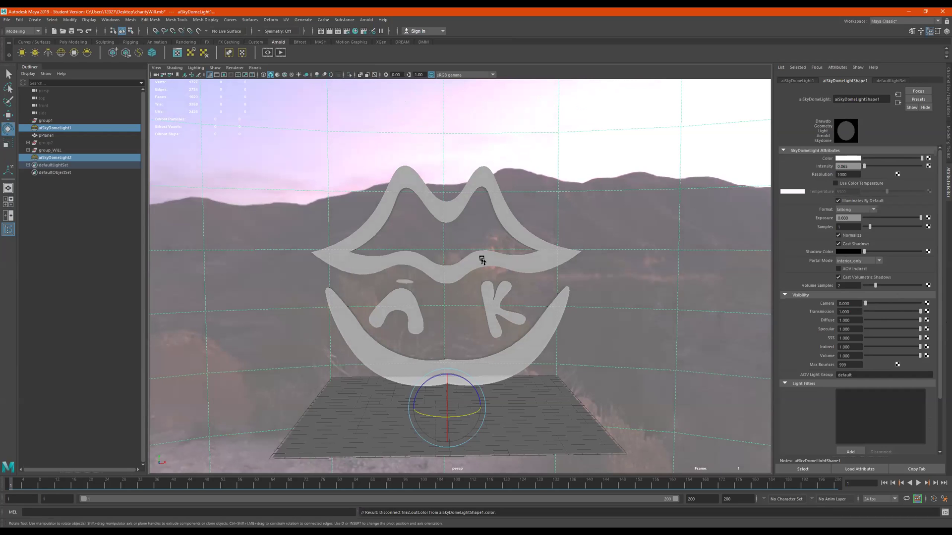
Step: Delete both skydome lights, play the logo's rotation, and return to frame 1
left_click_drag(159, 487, 87, 478)
left_click_drag(644, 146, 614, 270)
key("Delete")
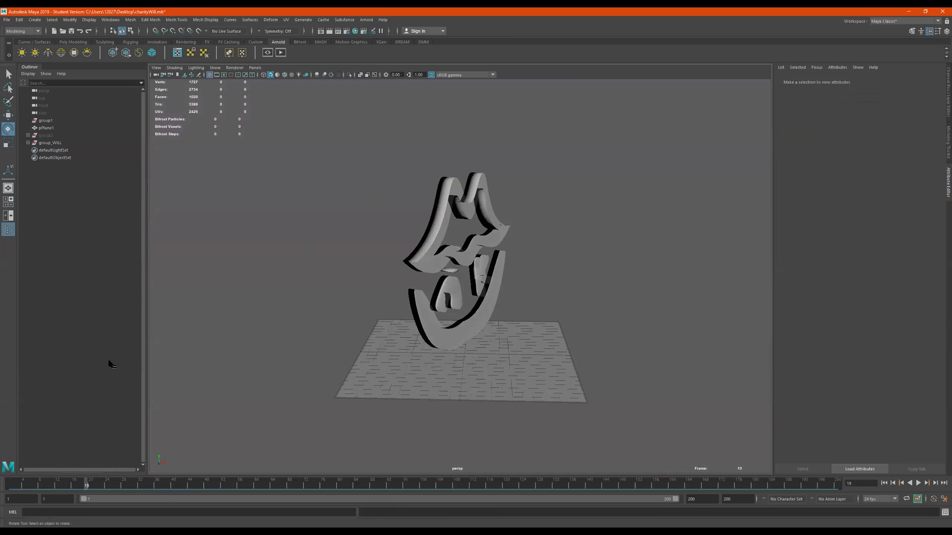
key("alt+v")
left_click_drag(131, 487, 15, 459)
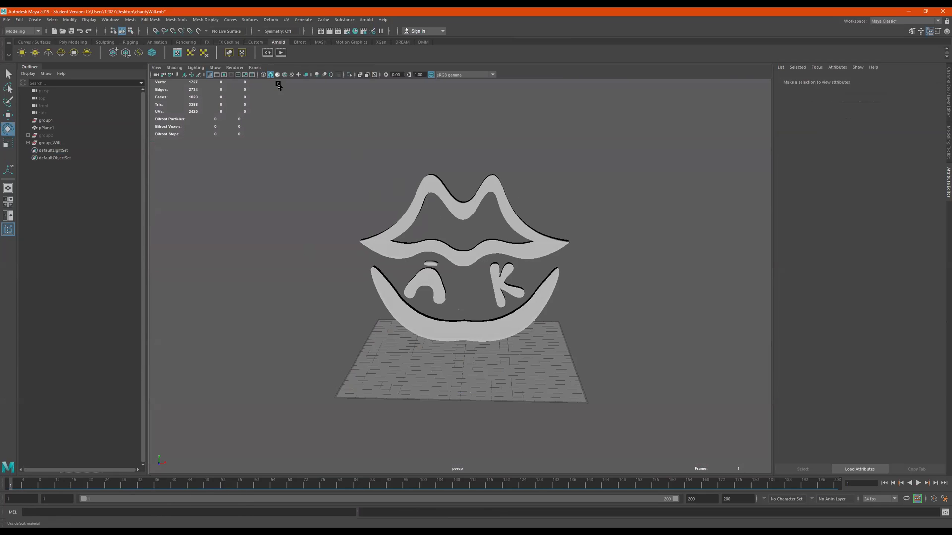
Step: Create a camera from the current perspective view and rename it WillKAM
left_click(156, 75)
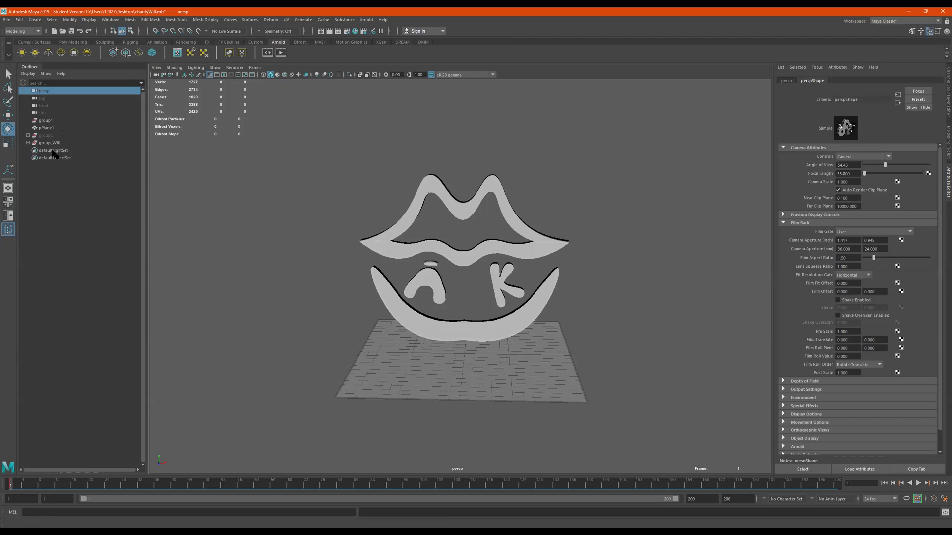
left_click(157, 67)
left_click(177, 97)
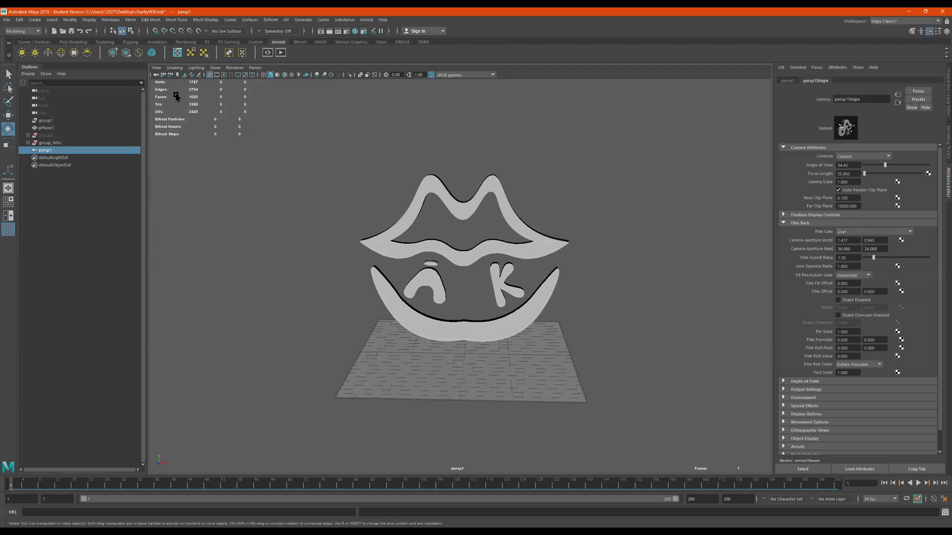
double_click(44, 150)
type("W")
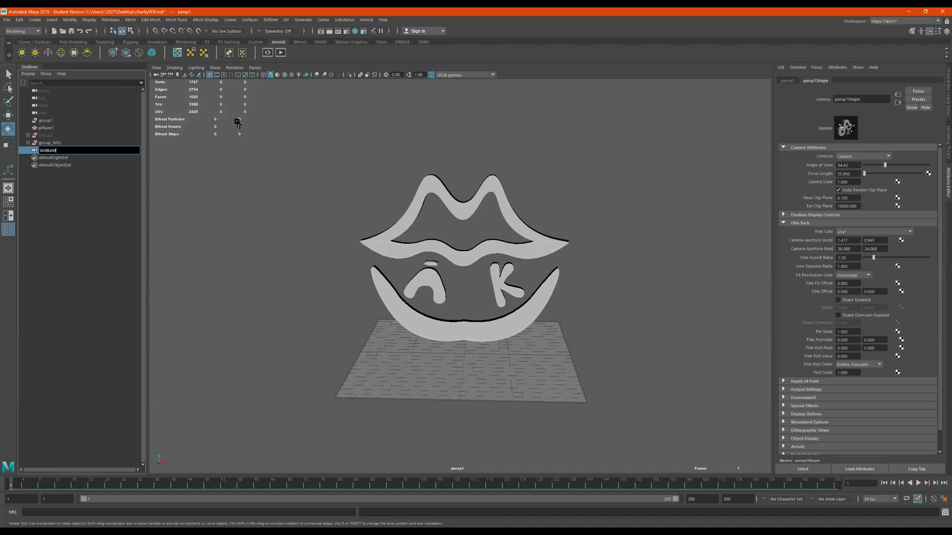
type("illKAM")
key("Return")
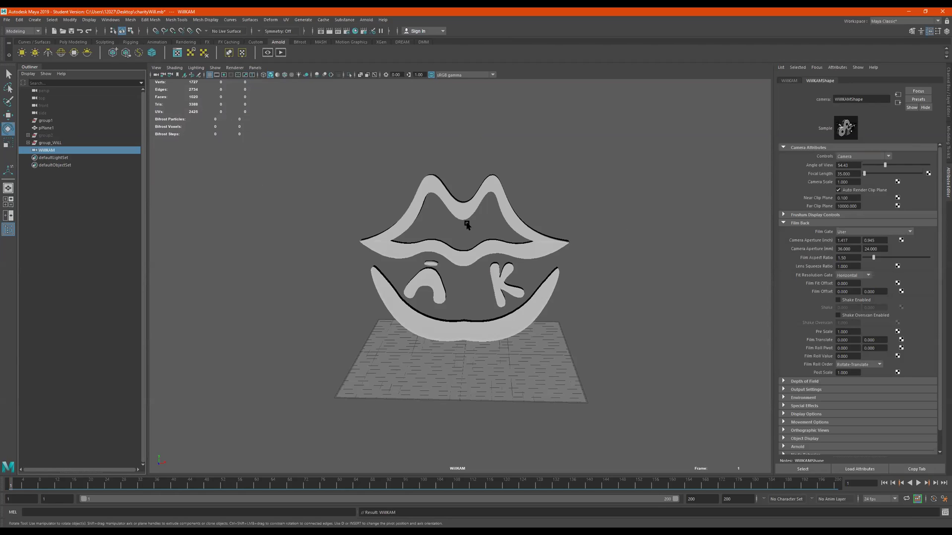
Step: Frame the whole logo head-on and close up through WillKAM at frame 100, and key the camera there
key("alt+v")
left_click_drag(408, 347, 435, 340, "alt")
left_click_drag(579, 264, 568, 272, "alt")
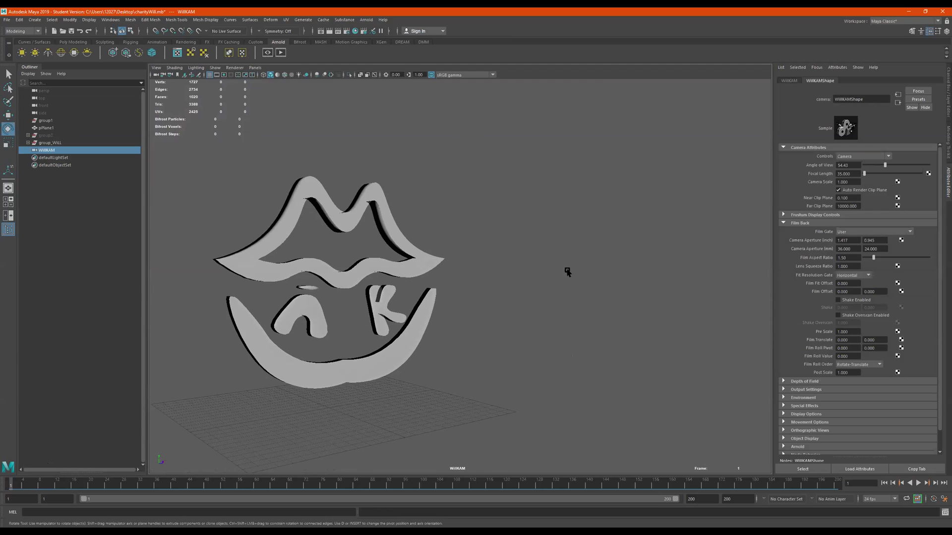
left_click(346, 286)
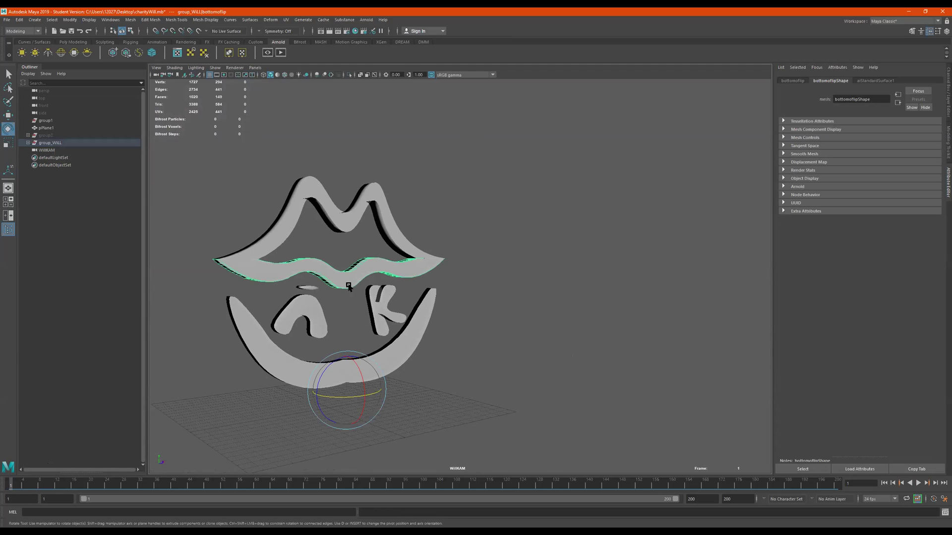
key("f")
right_click_drag(549, 240, 262, 259, "alt")
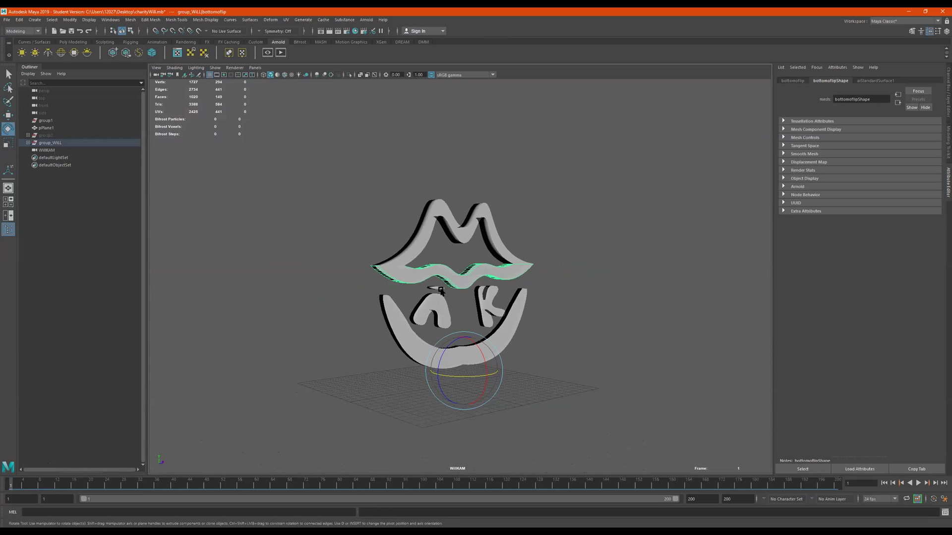
left_click_drag(437, 487, 424, 486)
left_click_drag(516, 313, 545, 276, "alt")
scroll(516, 280, "up", 5)
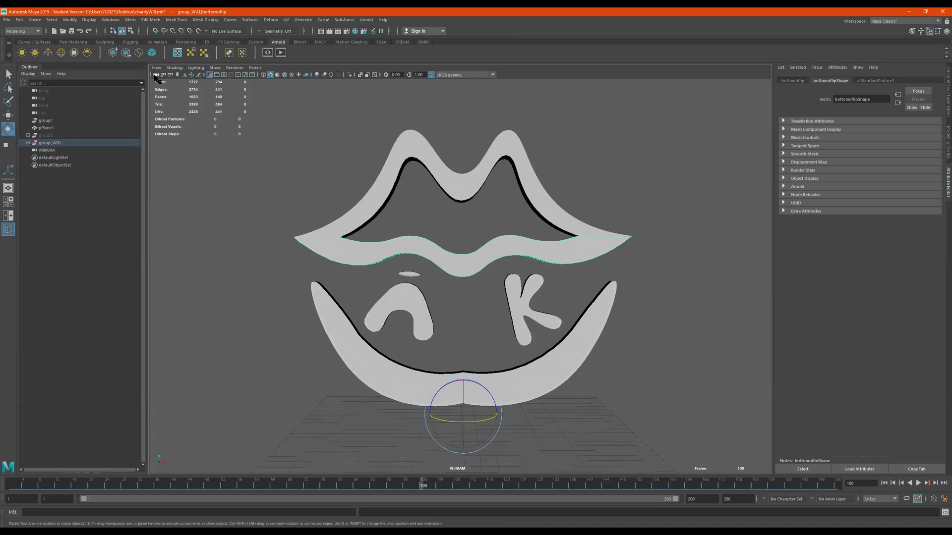
left_click(157, 75)
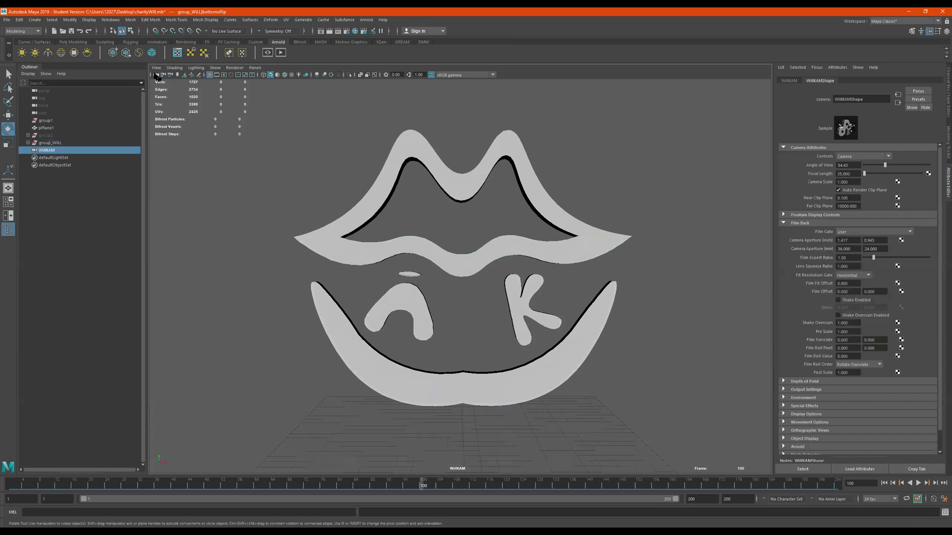
left_click(255, 68)
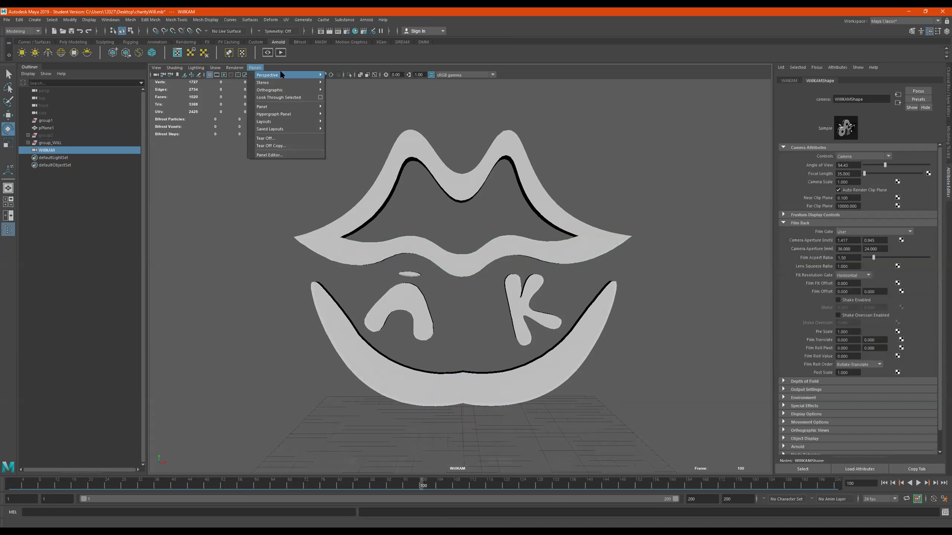
left_click(592, 81)
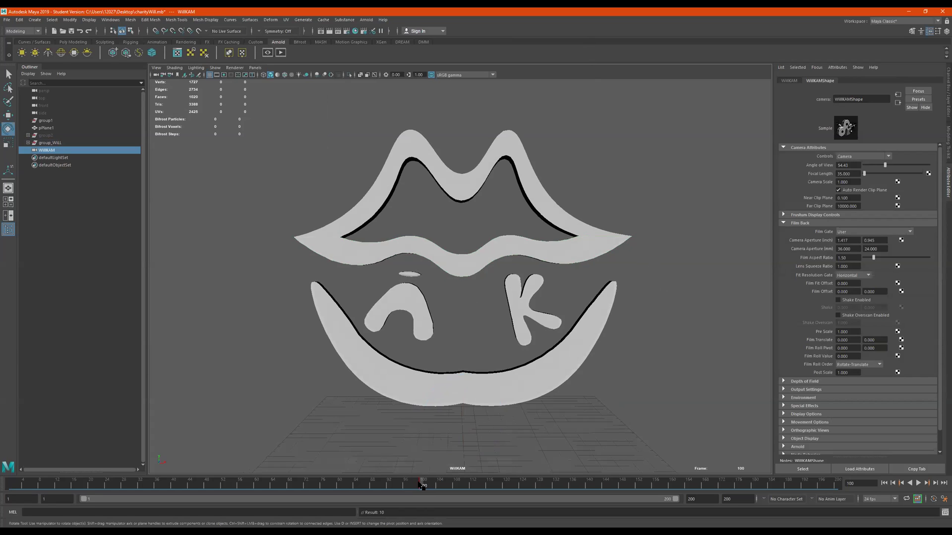
Step: Return to frame 1 and pull the WillKAM camera back from the logo for a wider shot
left_click(10, 484)
right_click_drag(575, 357, 386, 356, "alt")
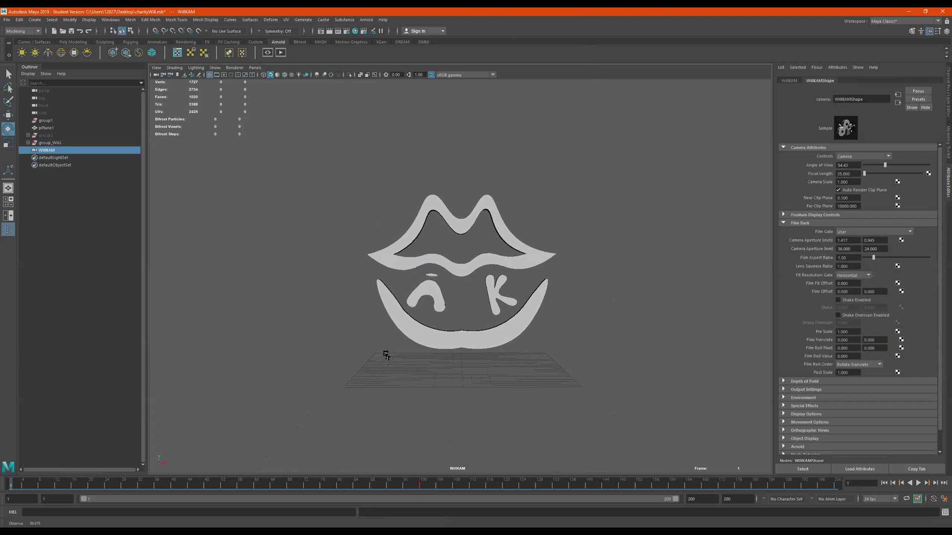
Step: Play back the WillKAM camera animation and stop it at the start of the timeline
left_click(918, 483)
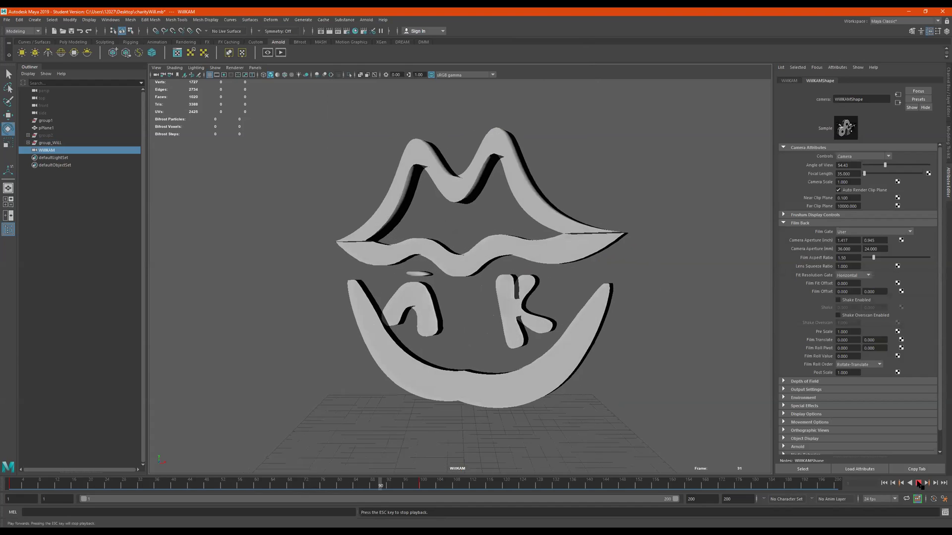
key("Escape")
key("alt+v")
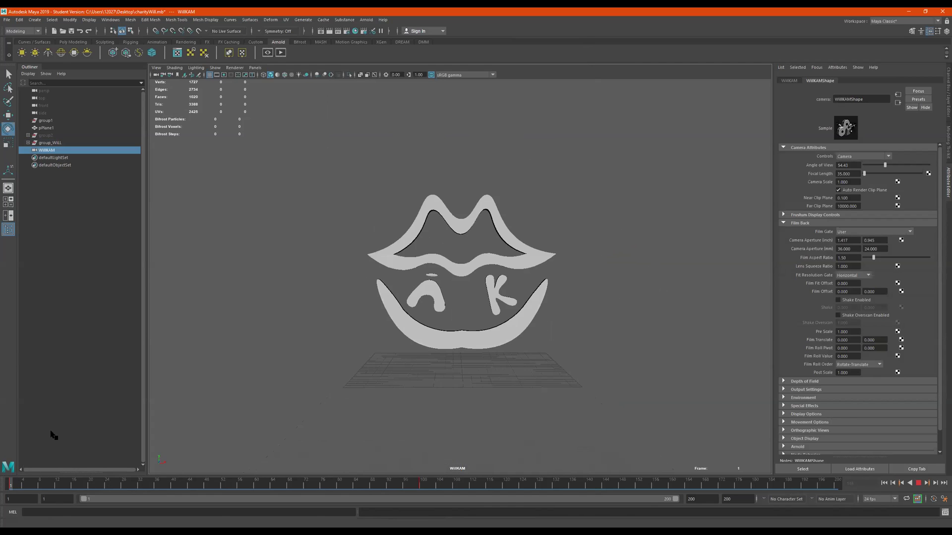
key("shift+alt+v")
key("Escape")
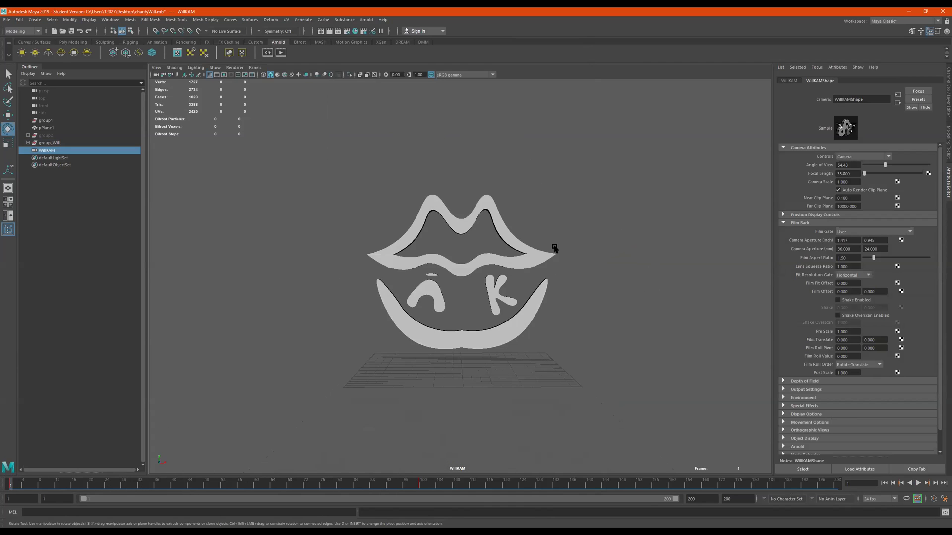
Step: Duplicate the WillKAM camera and look through the duplicate in the viewport
key("ctrl+d")
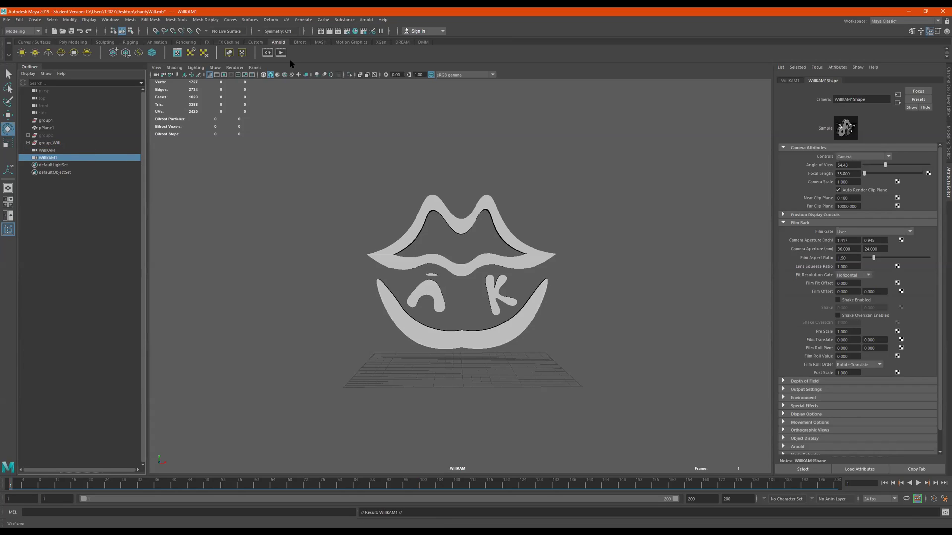
left_click(255, 68)
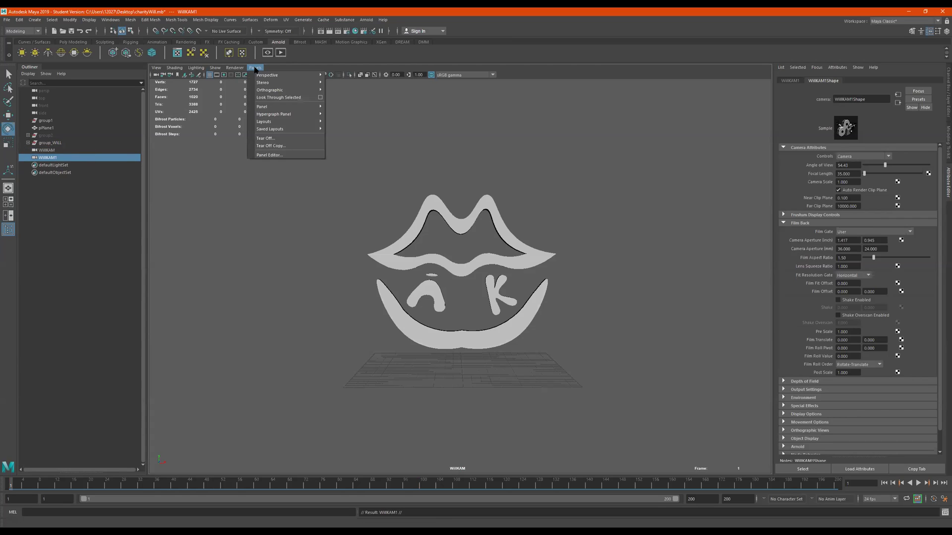
mouse_move(286, 76)
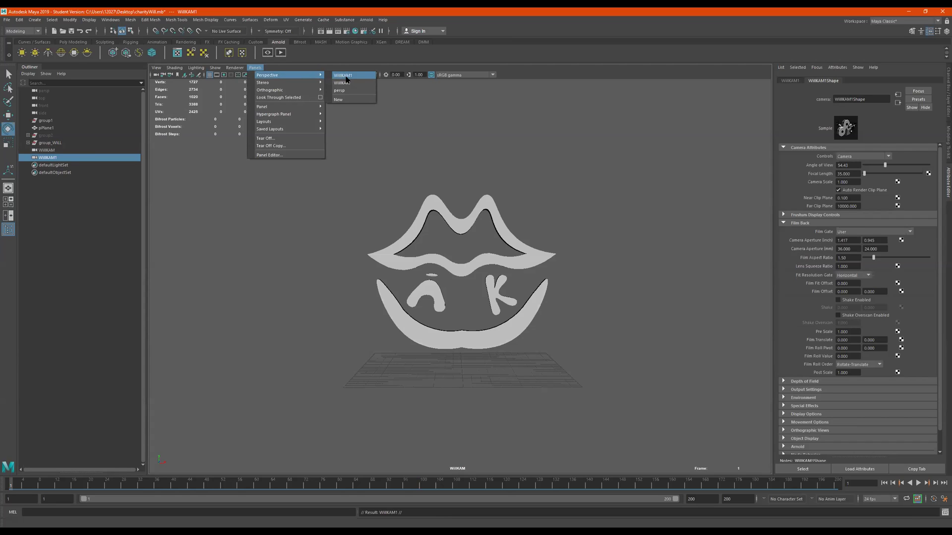
left_click(343, 76)
Step: Rename the duplicated camera to WillKAM_002
double_click(50, 157)
left_click(70, 158)
type("_0")
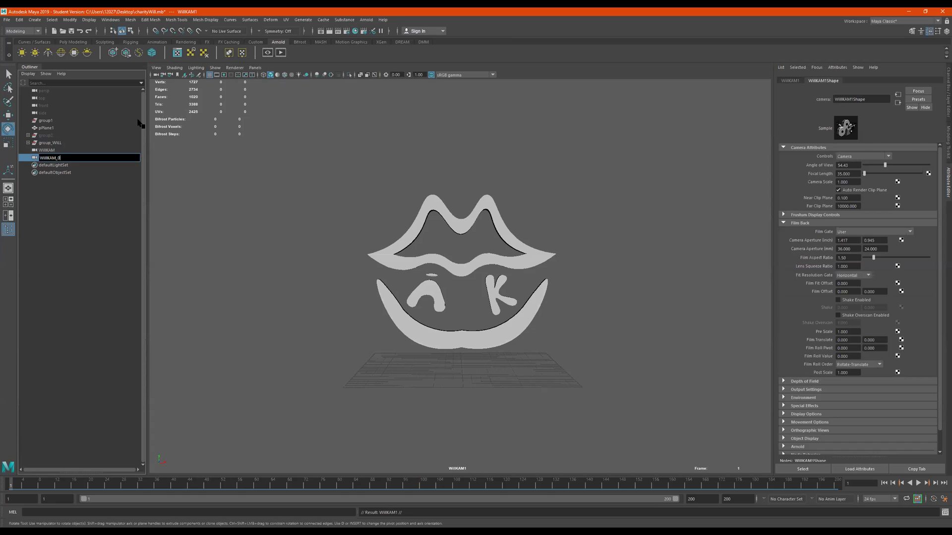
type("02")
key("Return")
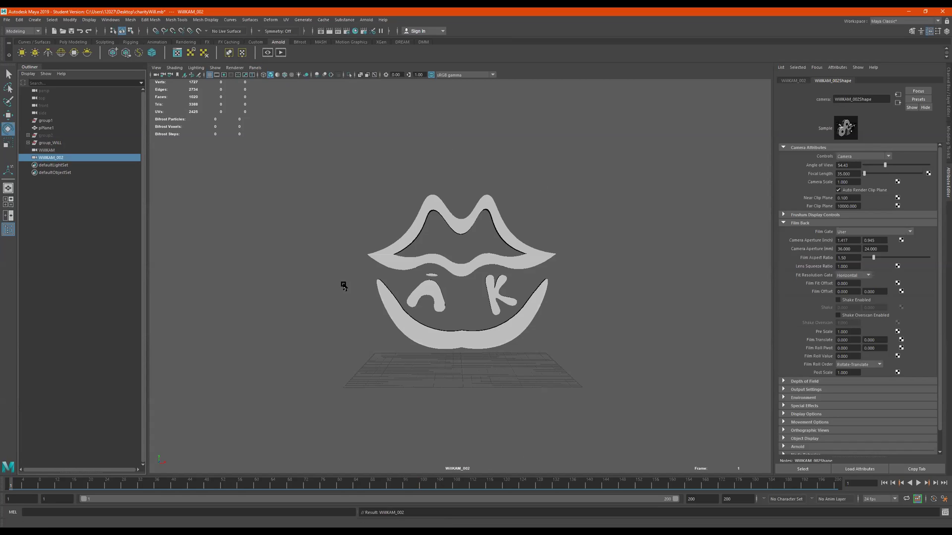
Step: Keyframe WillKAM_002 with a close front view of the lips at frame 100 and a distant top-down view at frame 1
right_click_drag(399, 260, 651, 242, "alt")
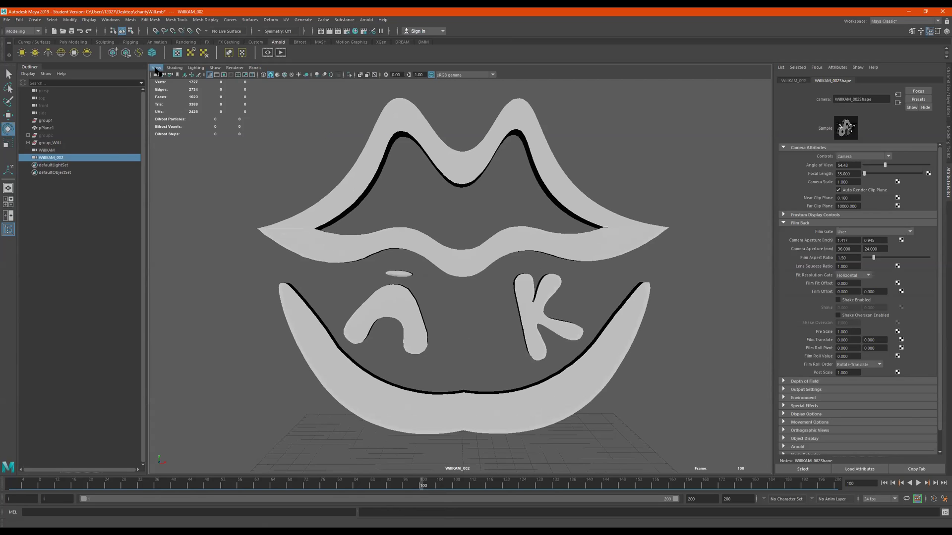
key("s")
left_click_drag(390, 484, 10, 485)
right_click_drag(554, 311, 302, 329, "alt")
left_click_drag(488, 271, 481, 338, "alt")
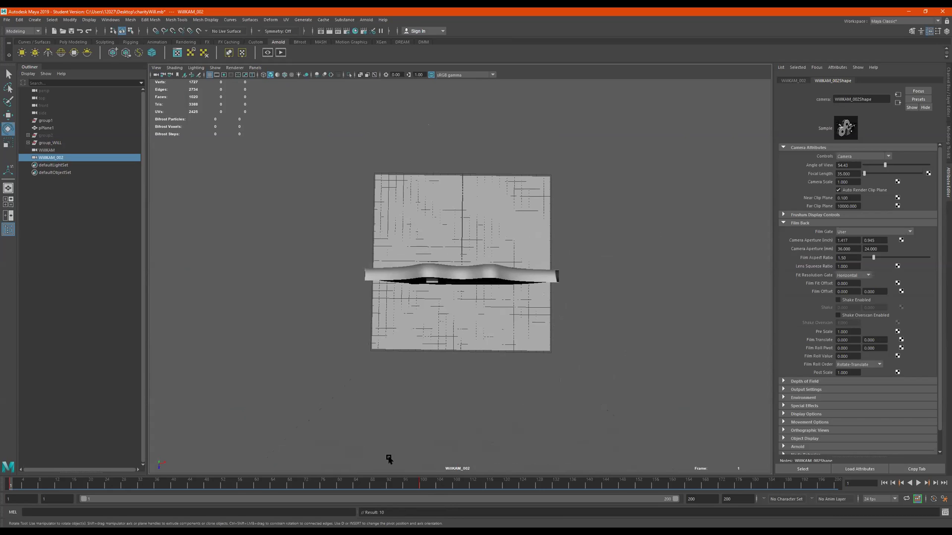
Step: Preview the camera move and keyframe an orbited, raised view of the full sign at frame 48
key("alt+v")
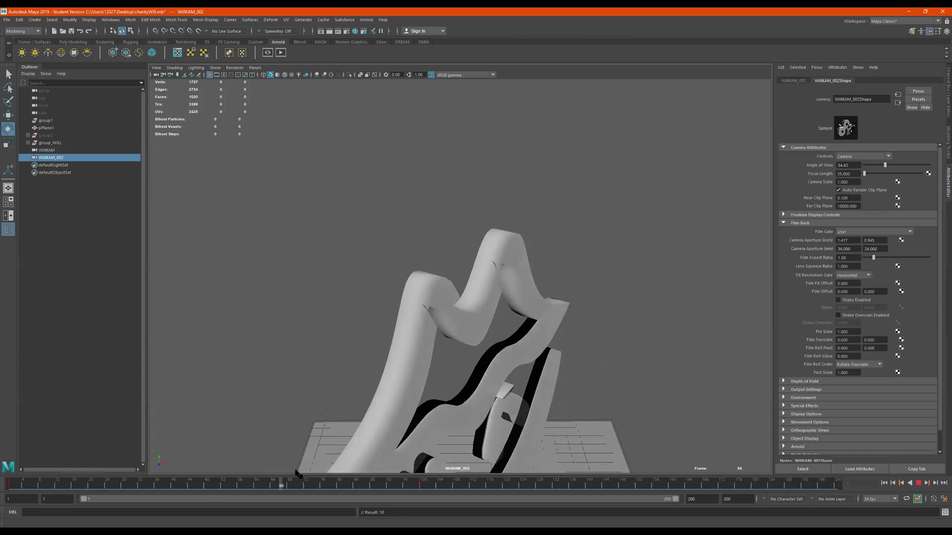
left_click_drag(239, 477, 108, 486)
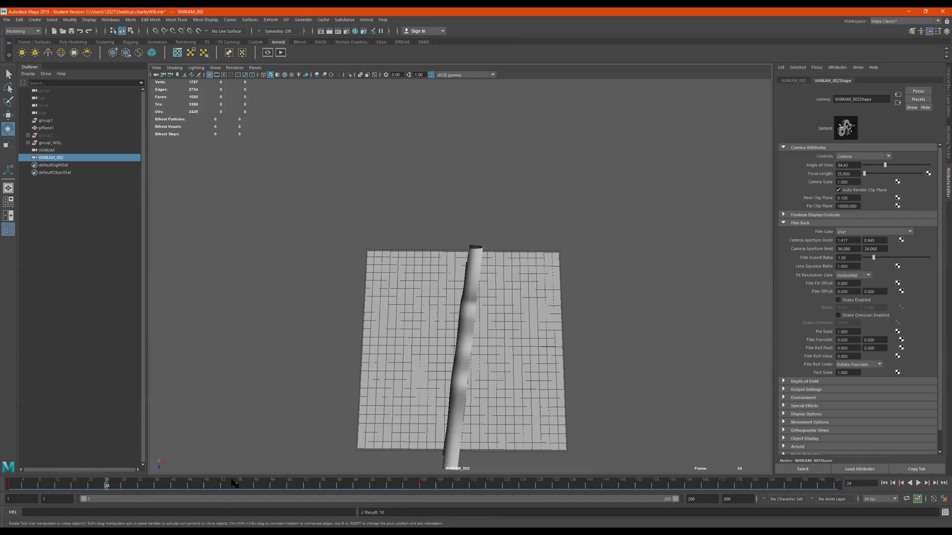
key("alt+v")
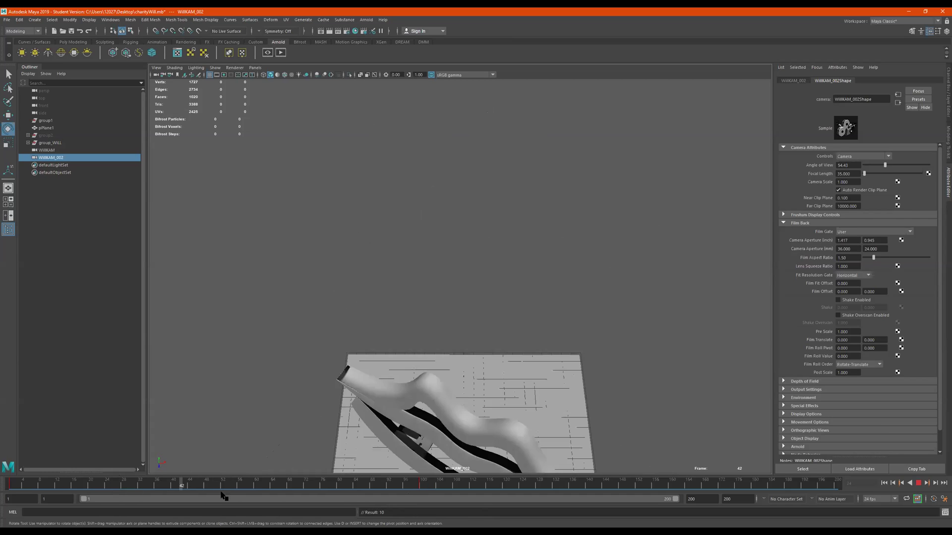
left_click(206, 493)
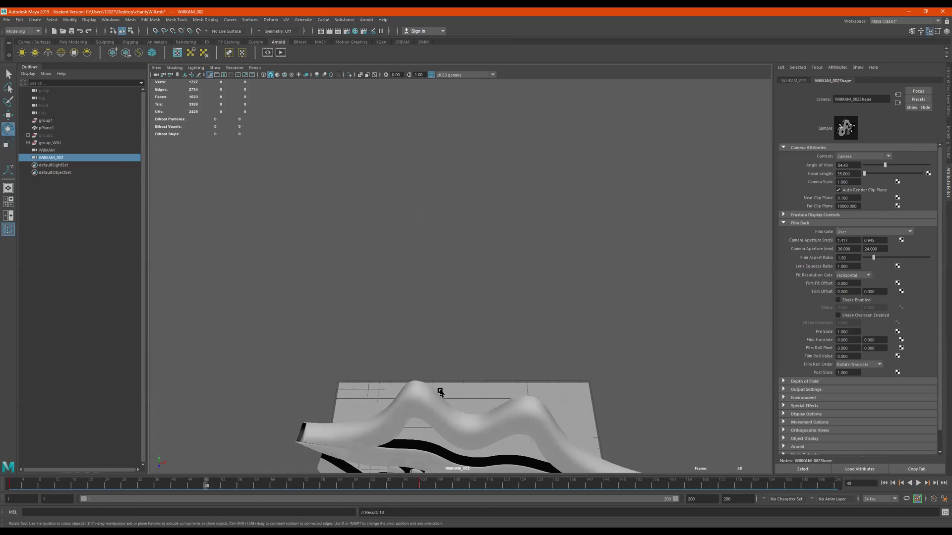
left_click_drag(516, 379, 528, 299, "alt")
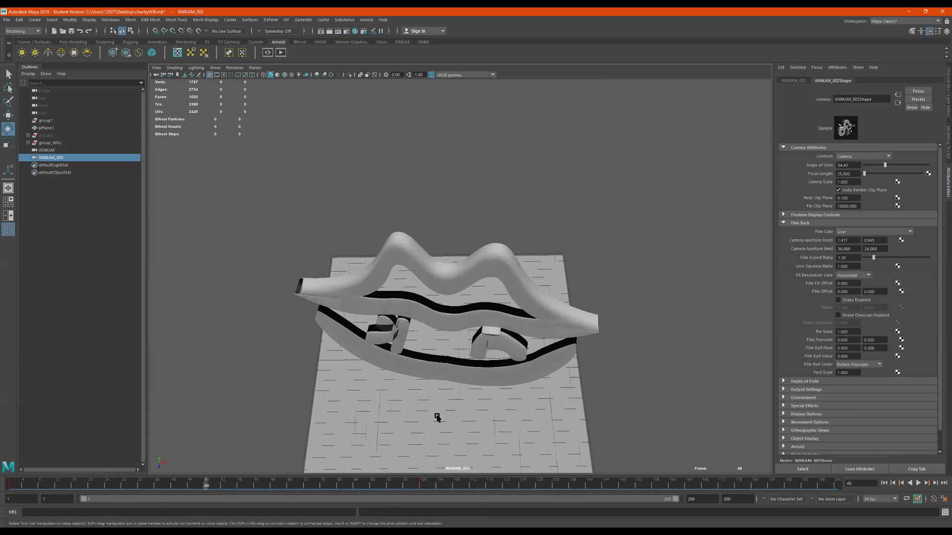
key("alt+v")
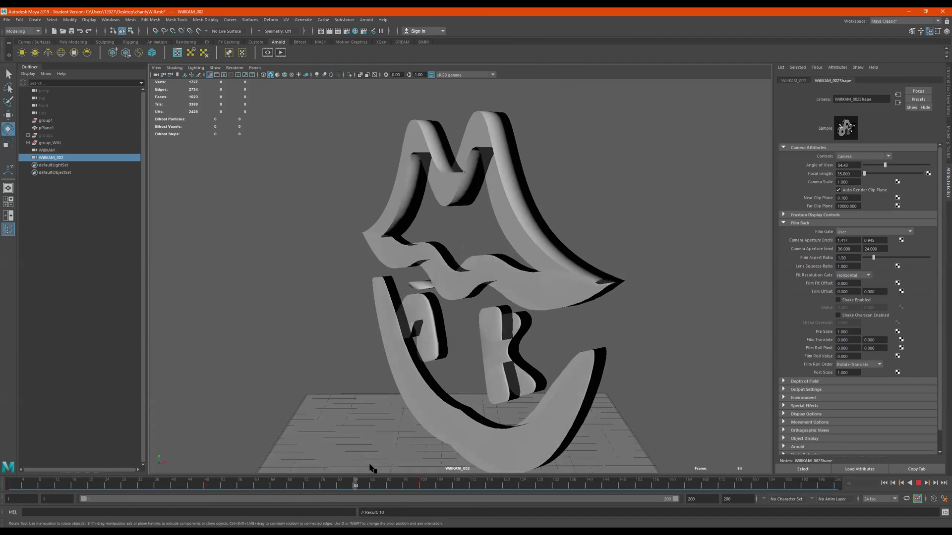
Step: At frame 48, pull the camera further back, adjust its orbit angle and key the new position
left_click_drag(369, 484, 207, 483)
scroll(462, 356, "down", 5)
left_click_drag(462, 356, 476, 317, "alt")
key("s")
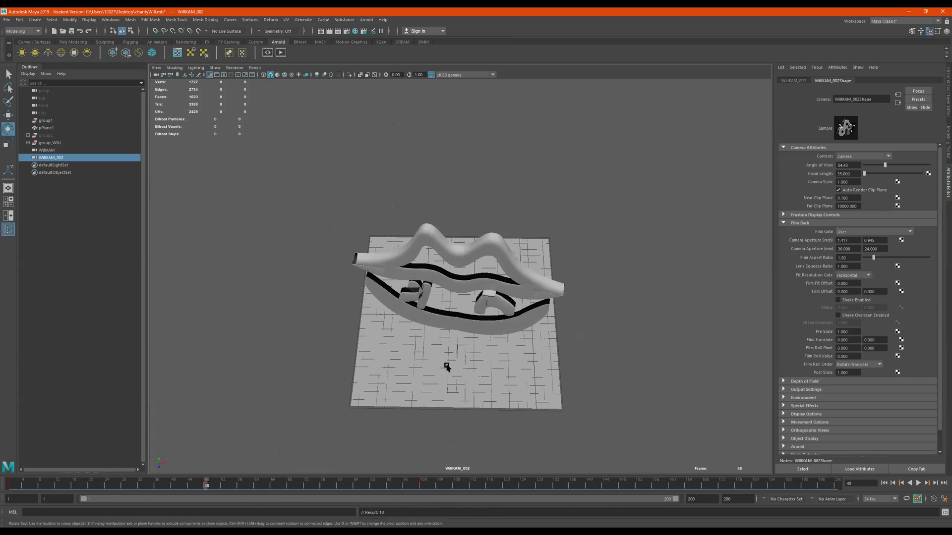
Step: Preview the move and keyframe the camera with an adjusted side-on view of the sign at frame 73
key("alt+v")
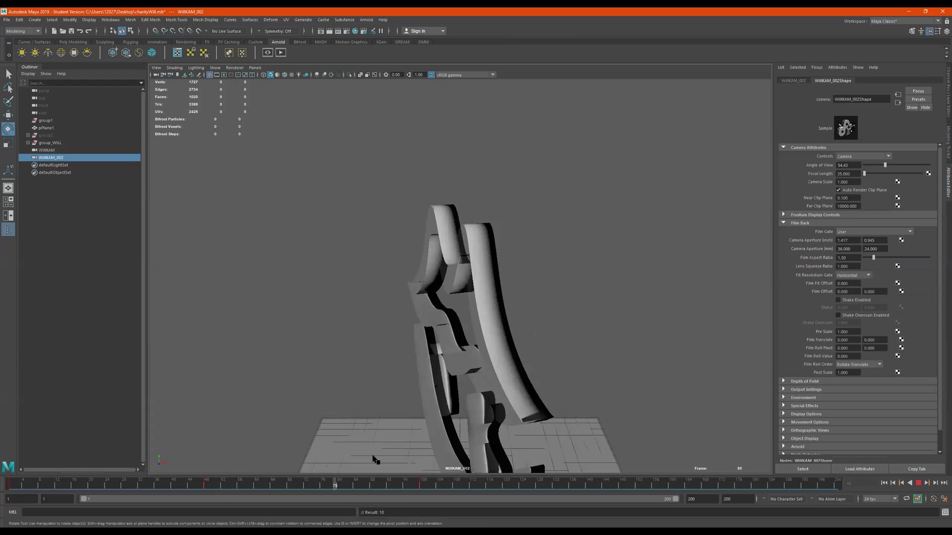
key("alt+v")
left_click_drag(496, 357, 466, 321, "alt")
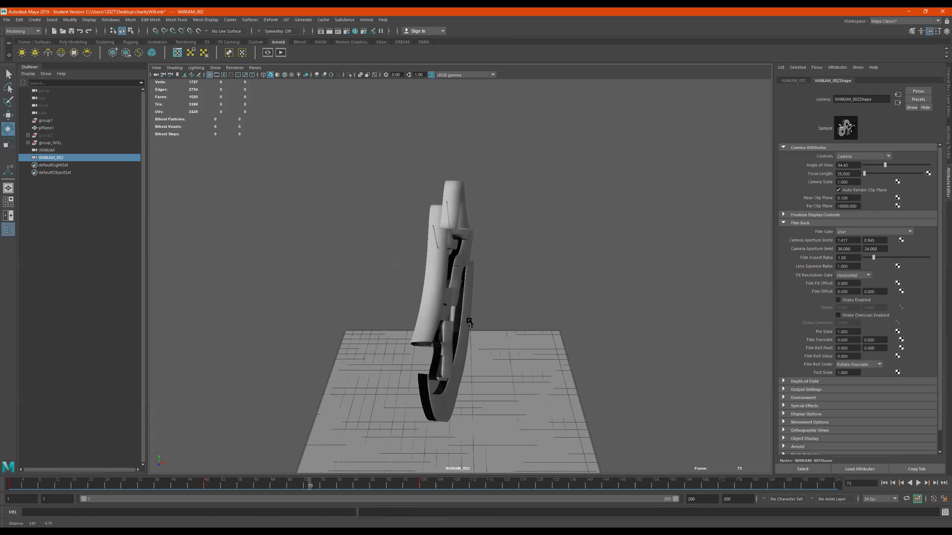
Step: Play back the WillKAM_002 camera animation from the start of the timeline to check the whole move
key("alt+v")
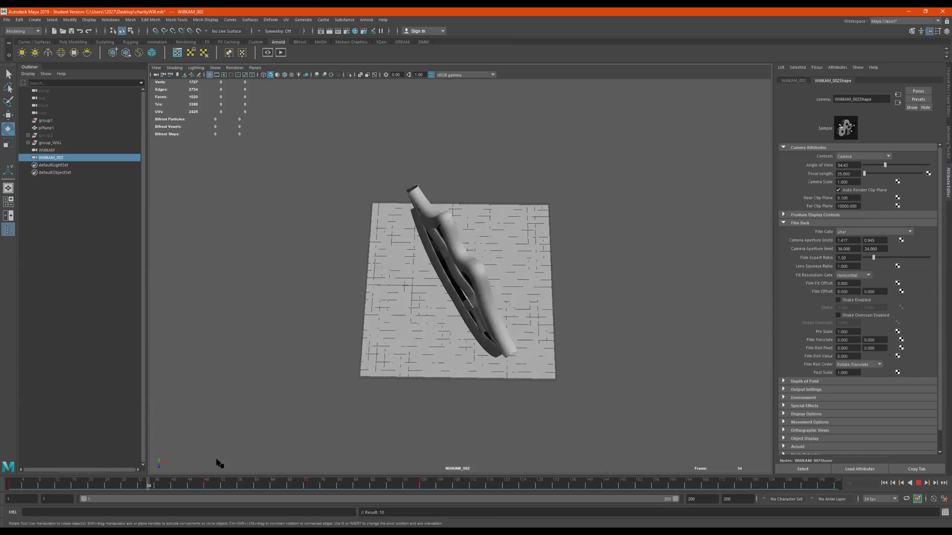
left_click_drag(442, 436, 1, 458)
left_click(919, 483)
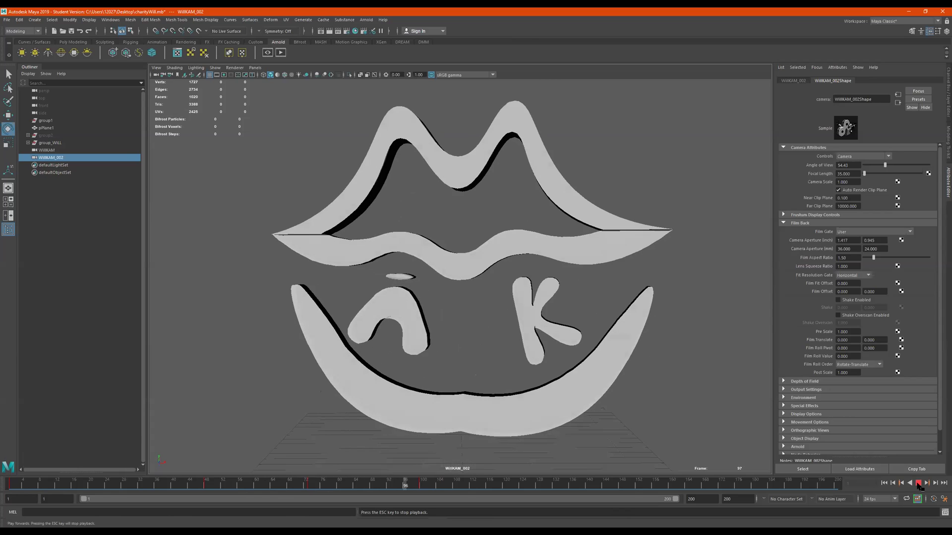
left_click(919, 484)
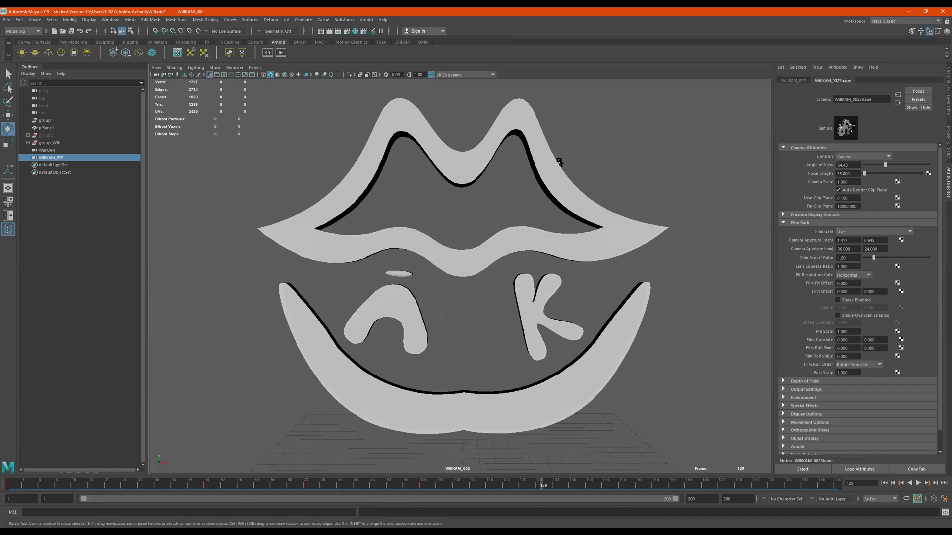
Step: Review the playblast format, encoding, quality and display size options, close them without playblasting, and clear the object selection
left_click(588, 158)
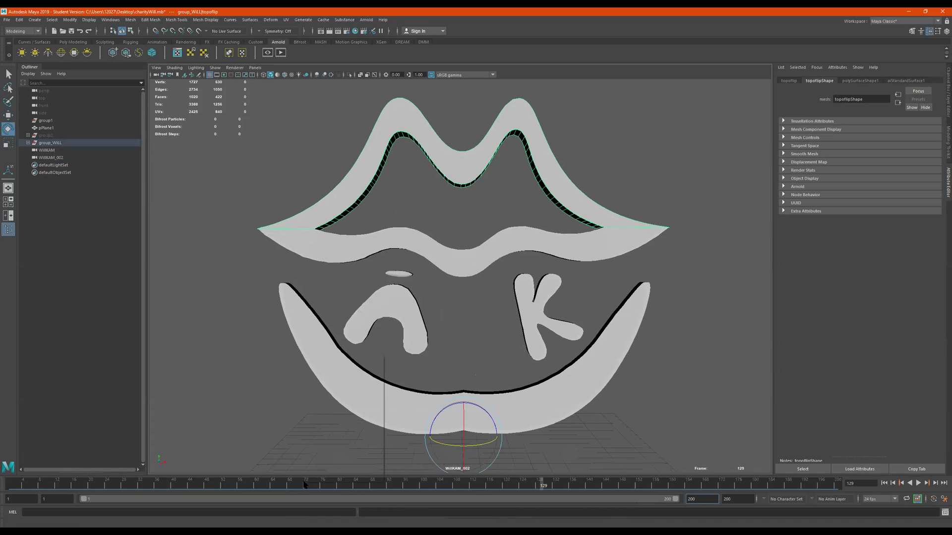
right_click(375, 481)
left_click(380, 479)
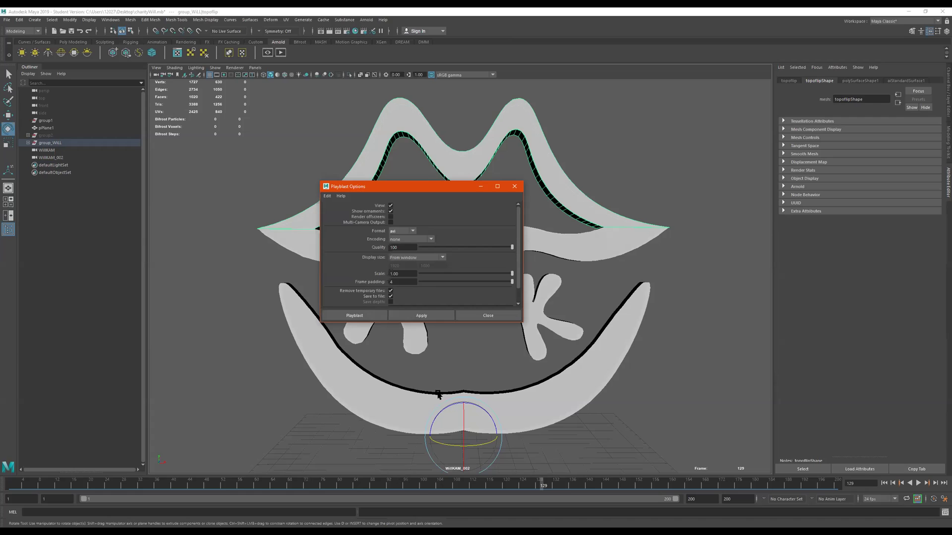
left_click_drag(426, 181, 426, 156)
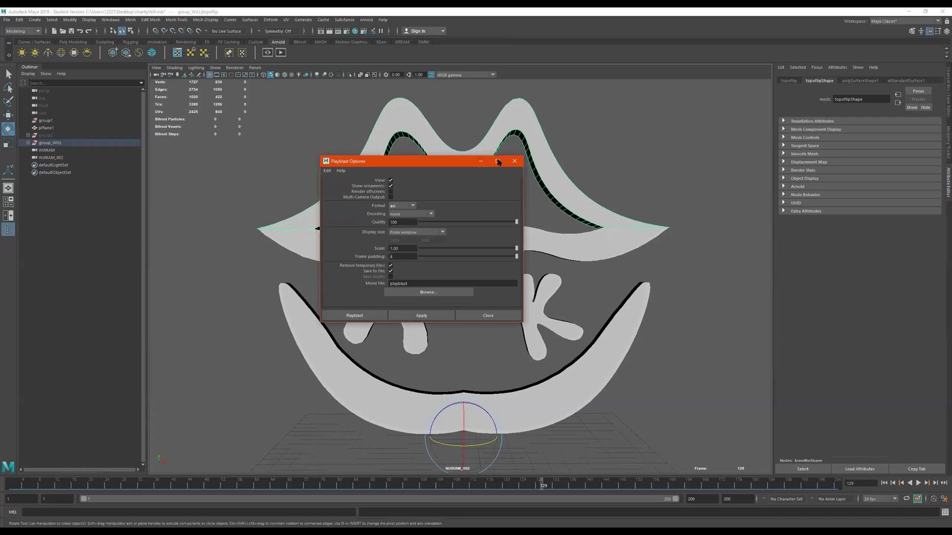
left_click(515, 162)
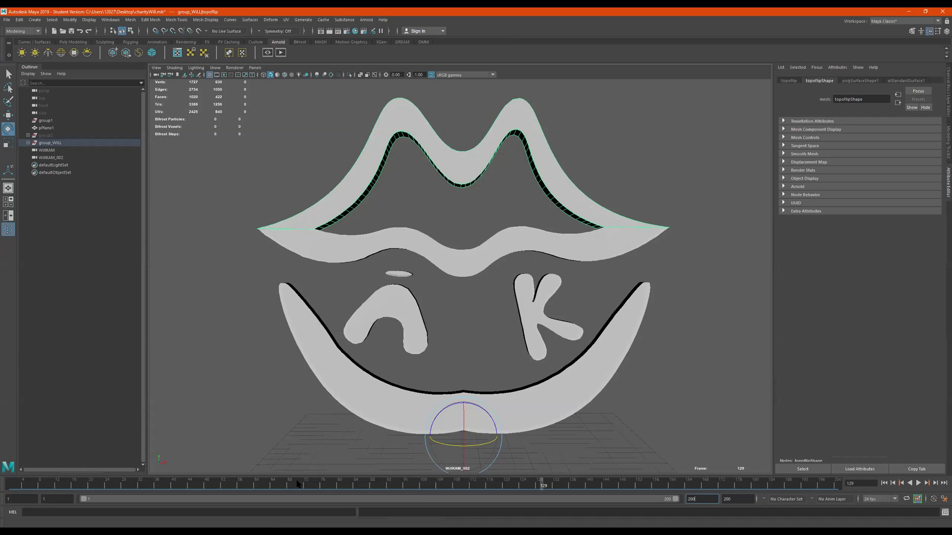
right_click(297, 483)
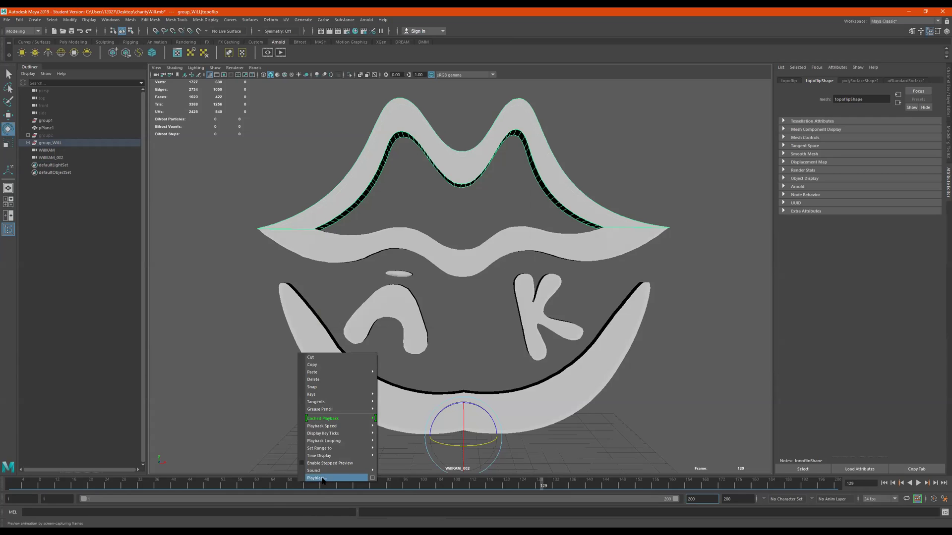
right_click(280, 488)
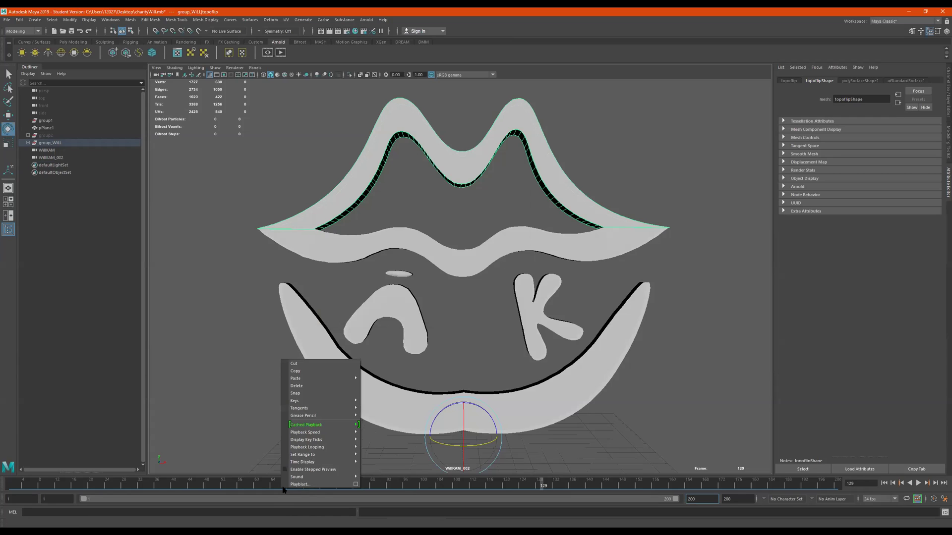
left_click(355, 485)
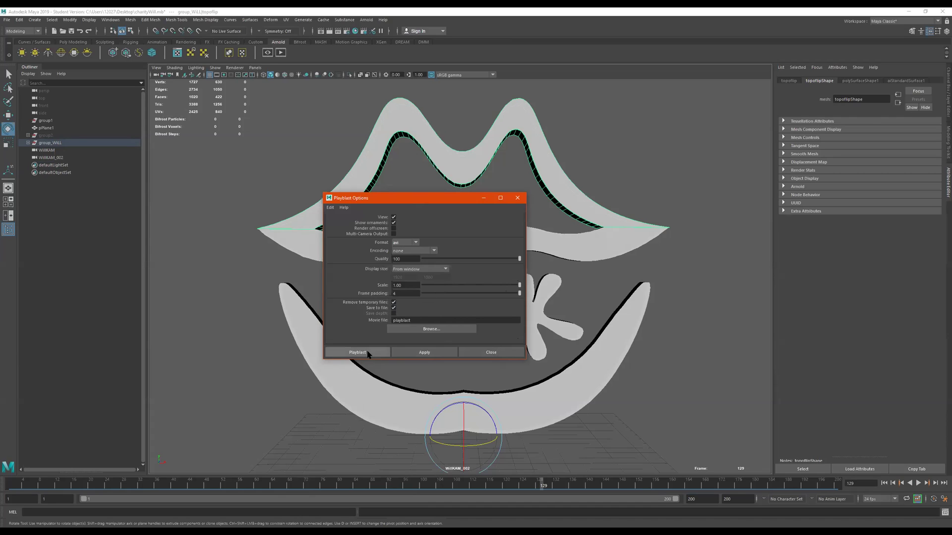
left_click(493, 352)
left_click(661, 151)
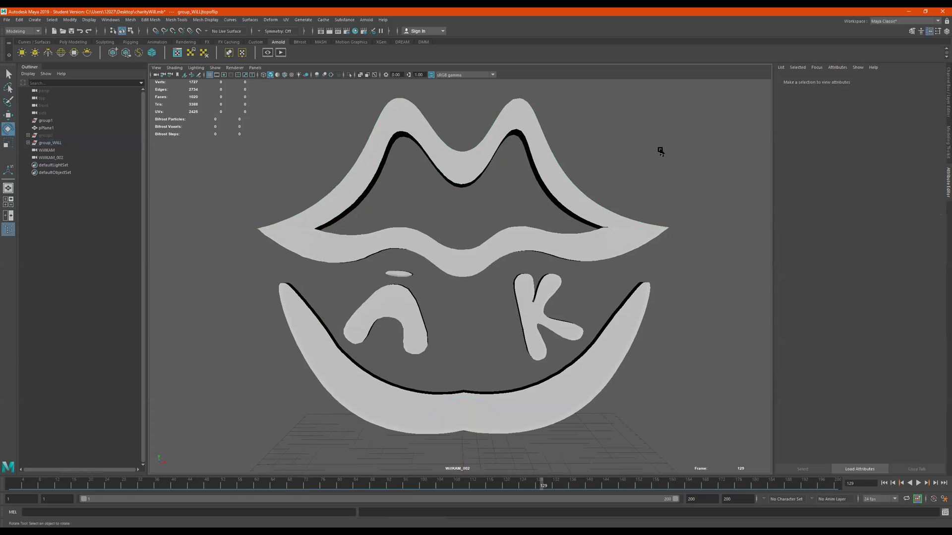
Step: Inspect the Viewport 2.0 anti-aliasing and Screen-space Ambient Occlusion settings, toggle ambient occlusion, and close the settings window
left_click(255, 68)
mouse_move(231, 68)
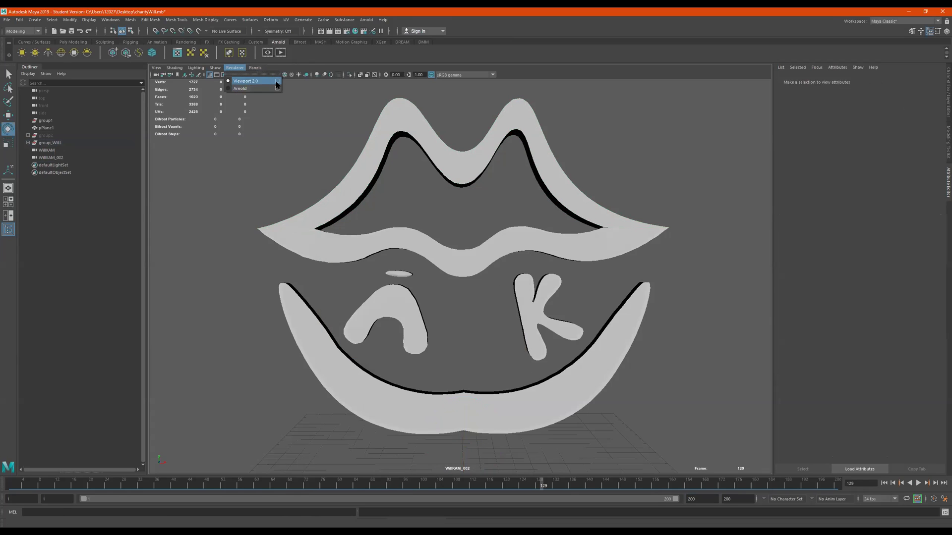
scroll(708, 235, "down", 3)
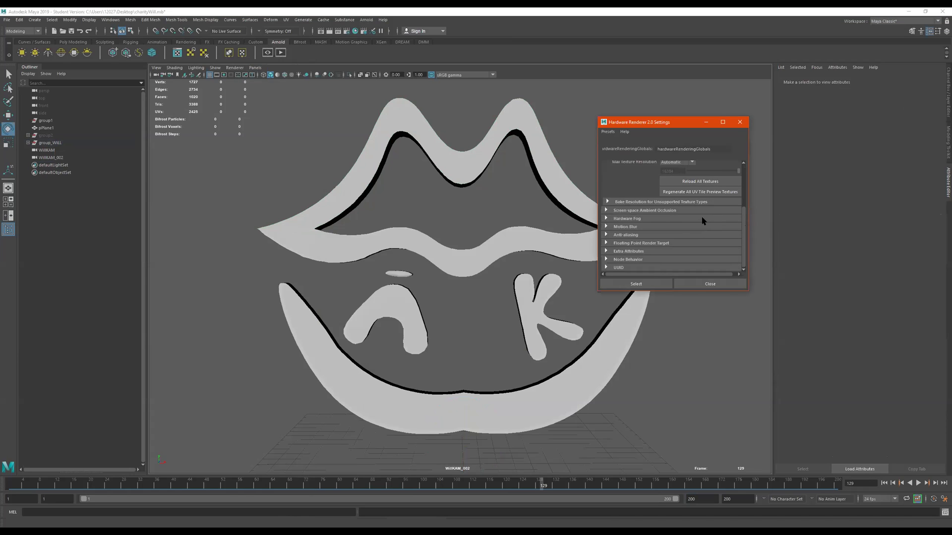
left_click(626, 235)
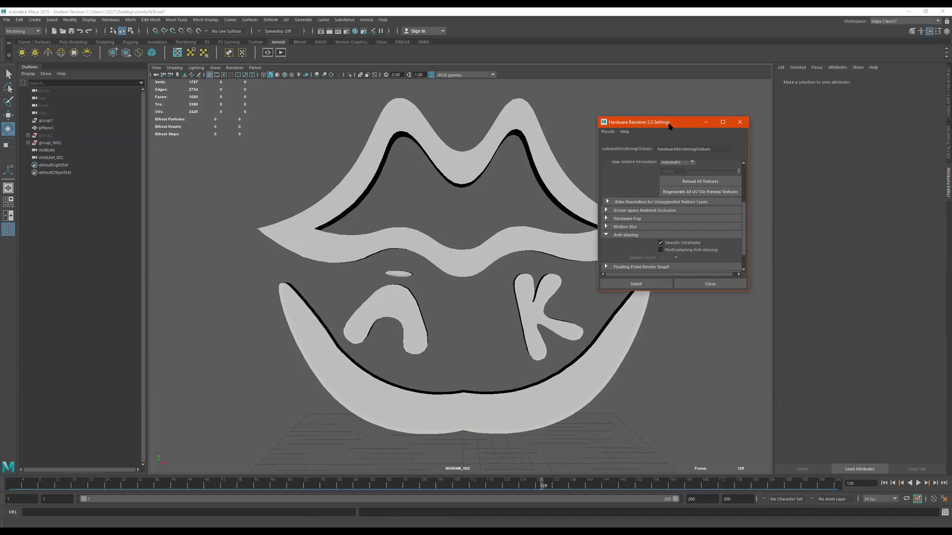
left_click_drag(673, 118, 722, 85)
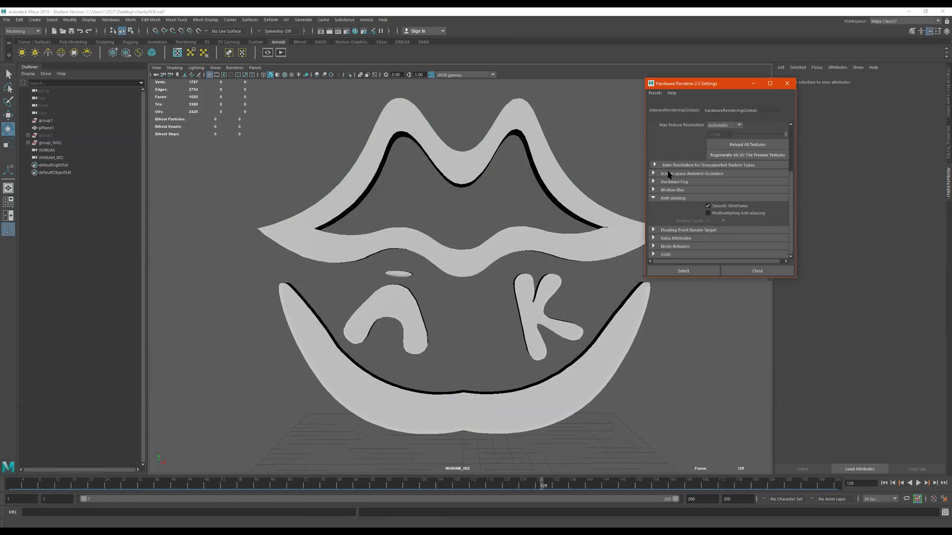
left_click(699, 174)
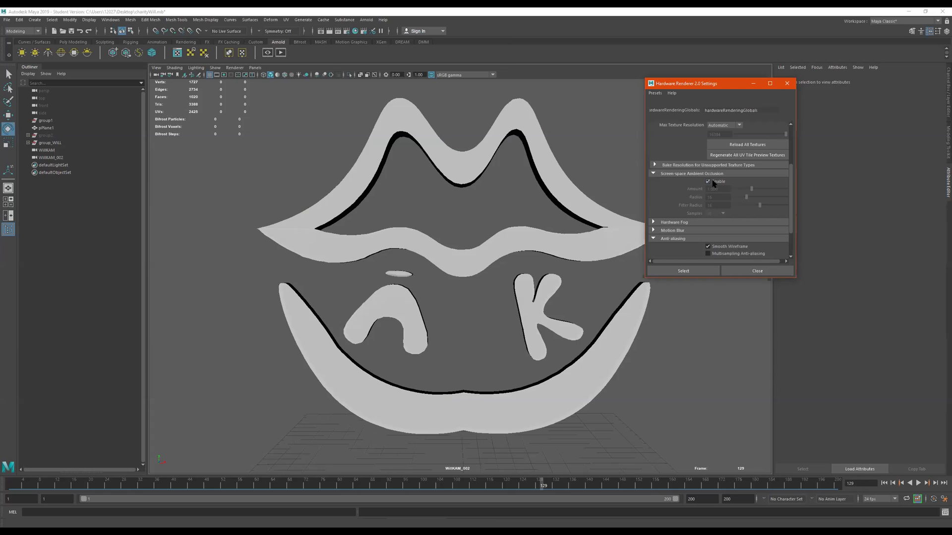
left_click(712, 182)
left_click(786, 87)
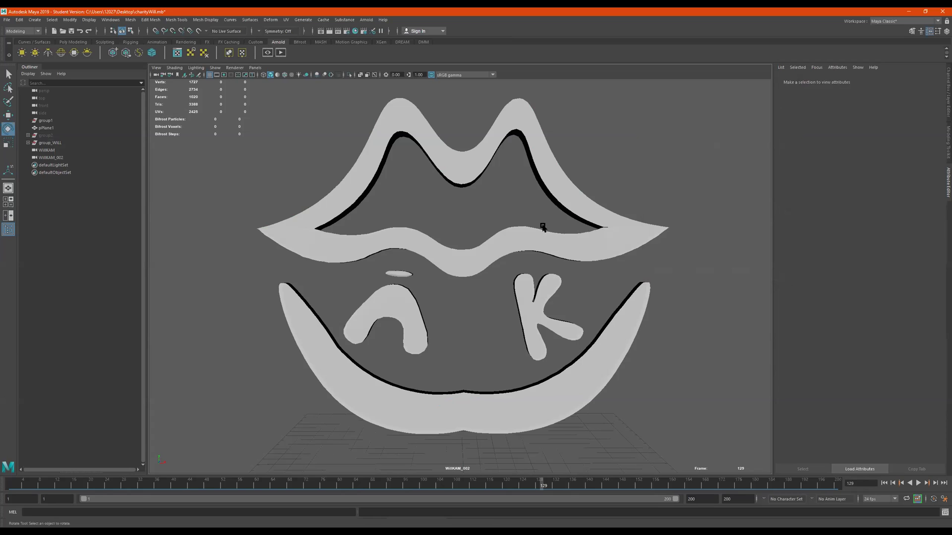
Step: Switch the viewport to the persp camera and frame the lips logo and its floor plane from a raised three-quarter angle
left_click(254, 67)
mouse_move(298, 75)
left_click(360, 90)
mouse_move(511, 293)
left_mouse_down("alt")
mouse_move(501, 275)
mouse_move(496, 290)
left_mouse_up("alt")
middle_click_drag(536, 206, 410, 412, "alt")
left_click_drag(416, 319, 381, 305, "alt")
middle_click_drag(316, 276, 221, 256, "alt")
mouse_move(487, 341)
left_mouse_down("alt")
mouse_move(491, 312)
mouse_move(485, 337)
left_mouse_up("alt")
middle_click_drag(479, 299, 429, 288, "alt")
right_click_drag(516, 281, 558, 302, "alt")
middle_click_drag(545, 329, 472, 295, "alt")
left_click_drag(472, 296, 512, 308, "alt")
middle_click_drag(513, 308, 598, 409, "alt")
left_click_drag(597, 409, 575, 392, "alt")
middle_click_drag(576, 392, 550, 347, "alt")
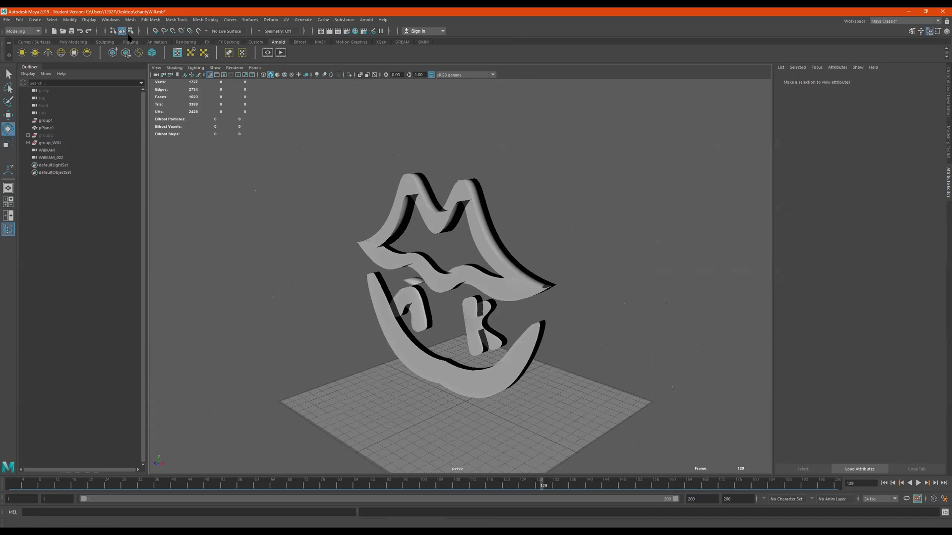
Step: Create an Arnold Area Light in the scene
left_click(365, 20)
mouse_move(374, 58)
mouse_move(426, 57)
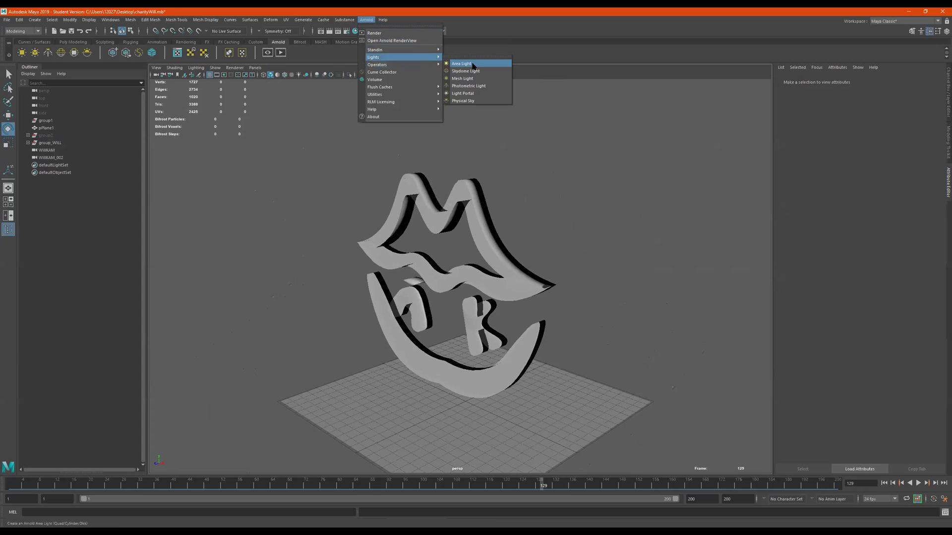
left_click(480, 66)
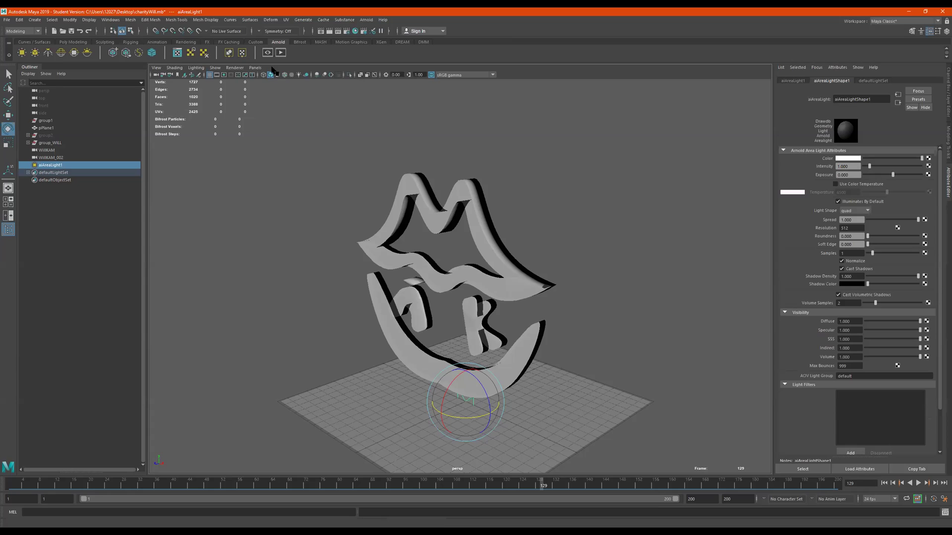
Step: Look through the new area light and aim it at the lips logo from a raised angle
left_click(255, 67)
mouse_move(297, 79)
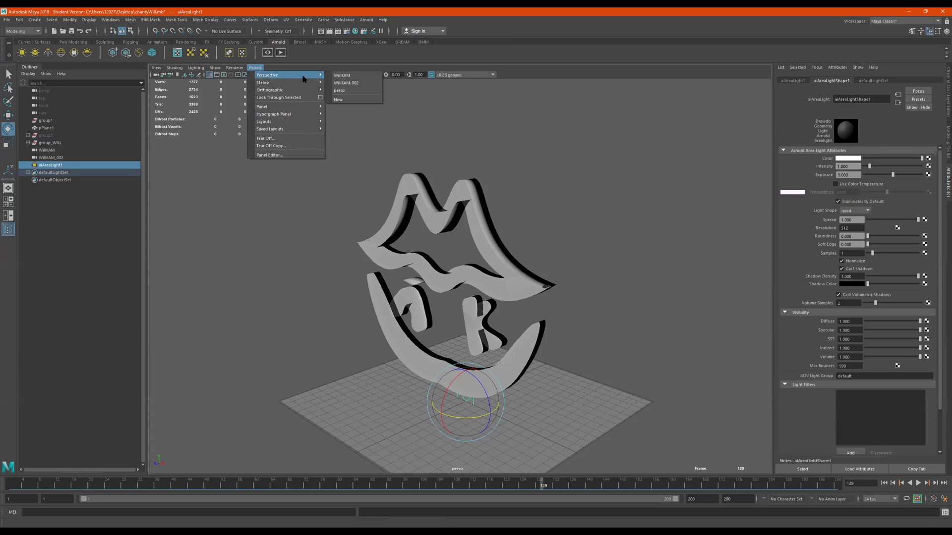
left_click(279, 98)
left_click_drag(534, 240, 530, 272, "alt")
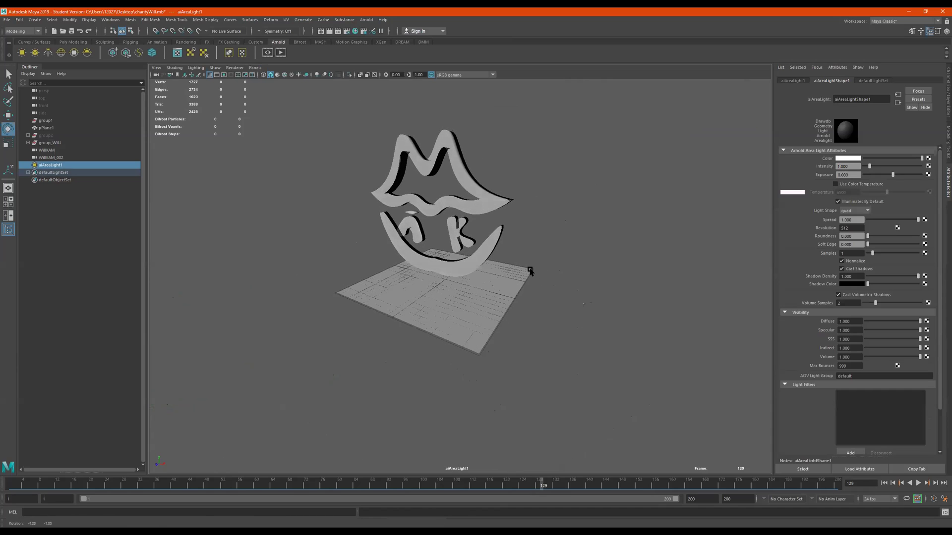
Step: Return the viewport to the persp camera and scale the area light up into a large panel beside the logo
left_click(255, 68)
mouse_move(287, 74)
left_click(345, 98)
left_click_drag(506, 305, 461, 285, "alt")
scroll(524, 208, "down", 5)
left_click_drag(524, 208, 506, 260, "alt")
key("r")
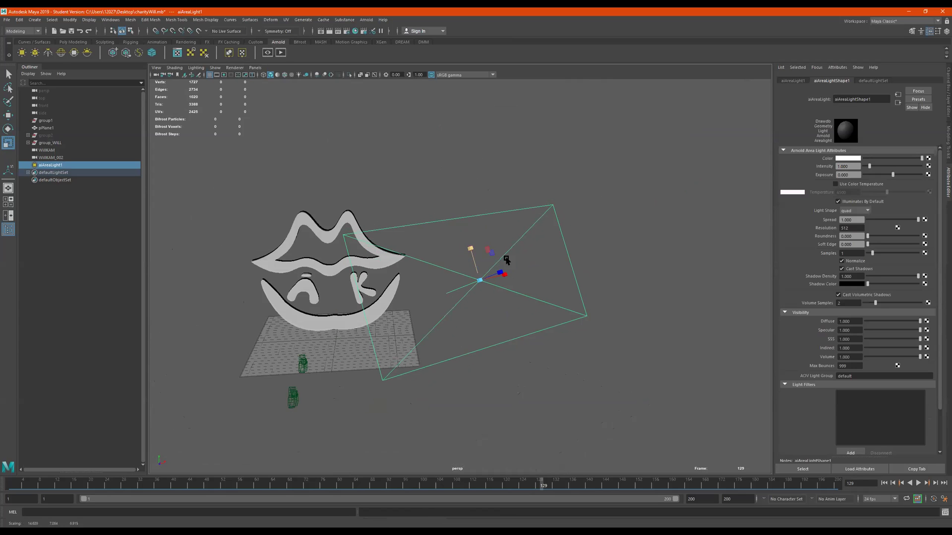
Step: Start an Arnold render of the scene and set the render camera to WillKAMShape
left_click(281, 53)
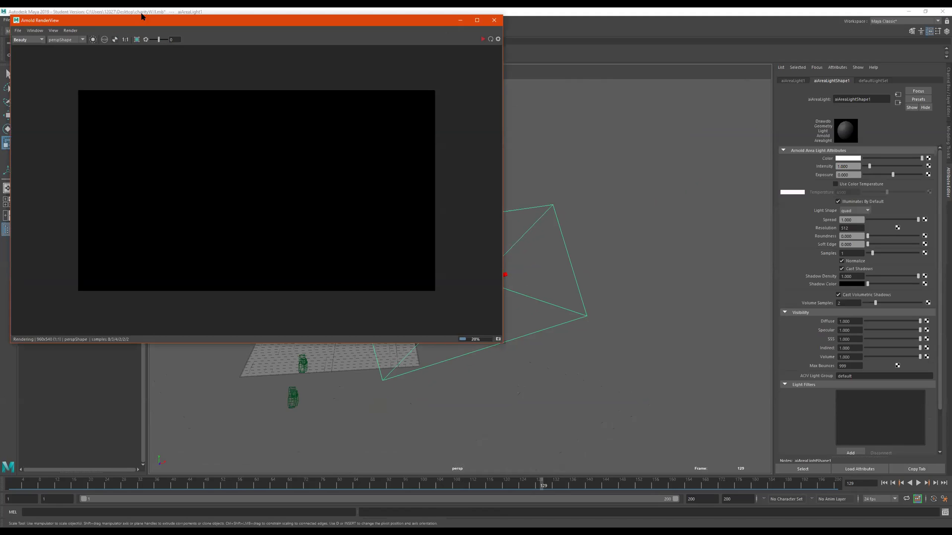
left_click(62, 39)
left_click(73, 52)
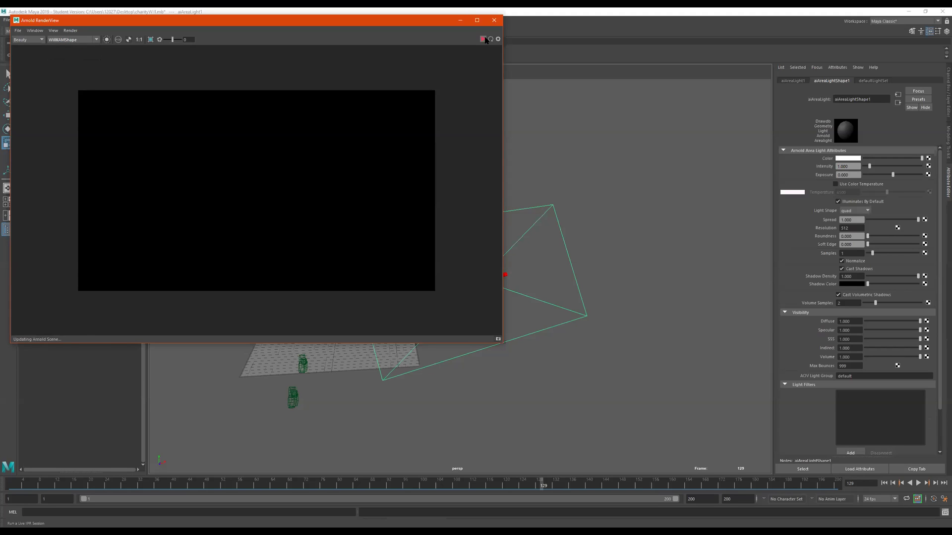
Step: Test area light exposures including 15 and 6 in the live render, and settle on an exposure of 14.461
left_click(876, 219)
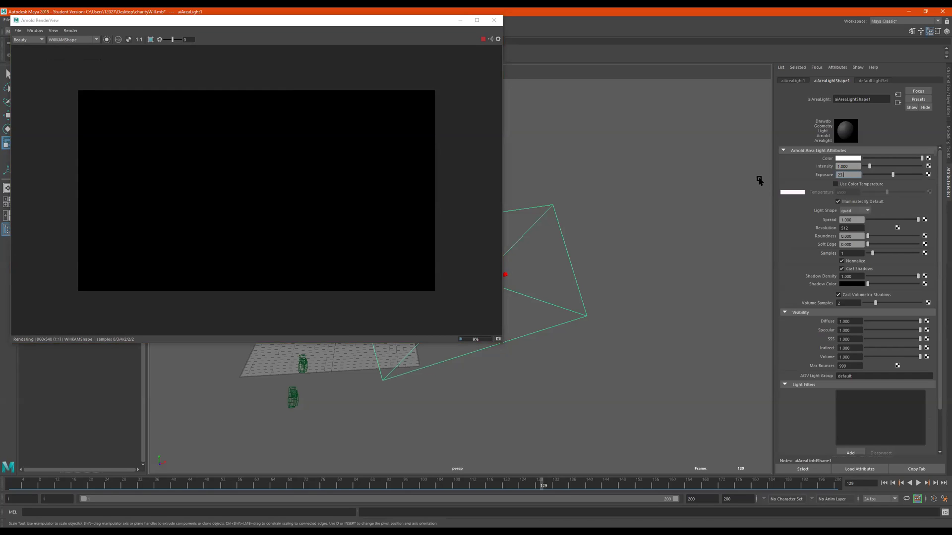
key("Return")
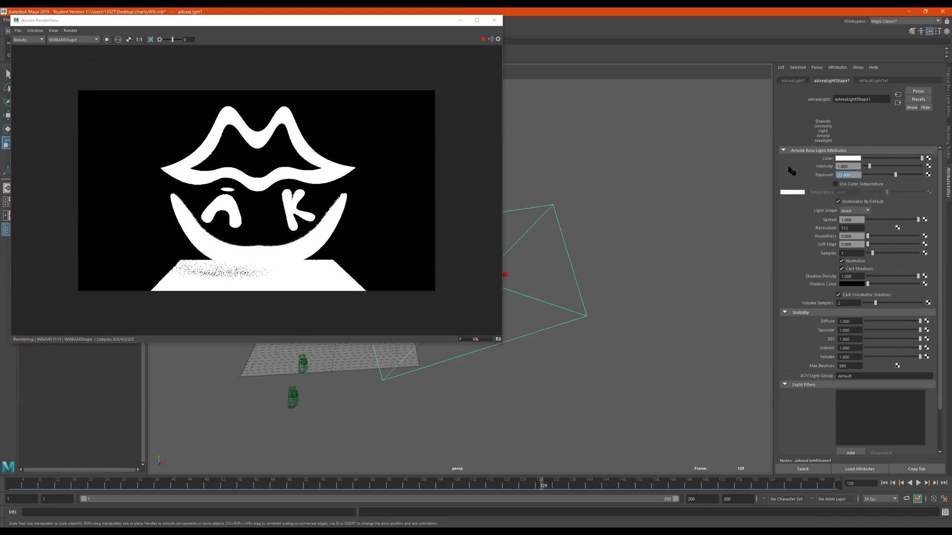
key("Return")
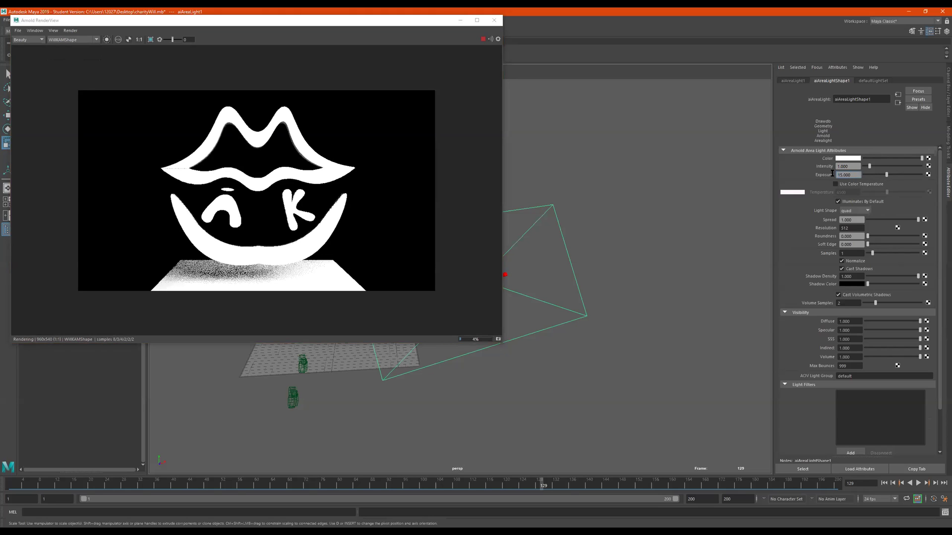
type("6")
key("Return")
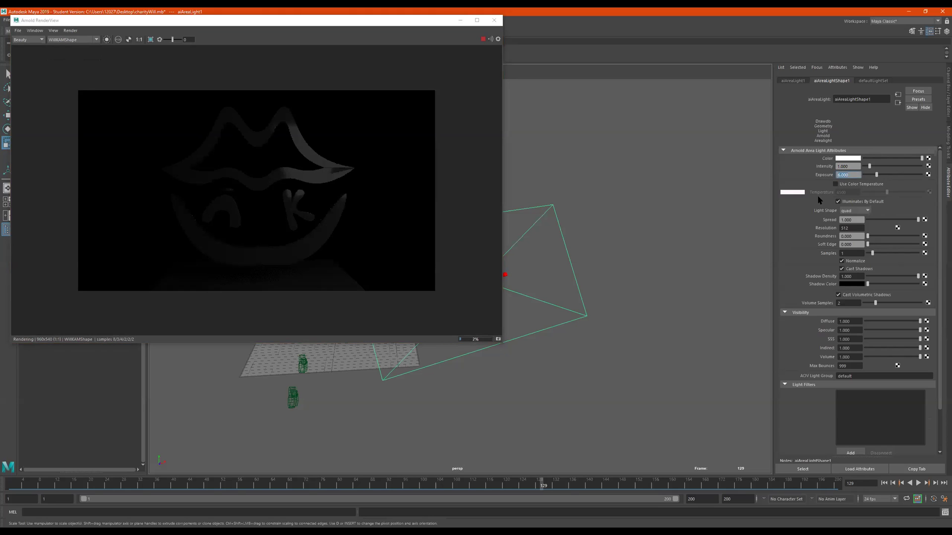
left_click_drag(877, 174, 884, 193)
Step: Try color temperature on the area light, turn it off in favour of a pale cyan color, and close the render window
left_click(835, 184)
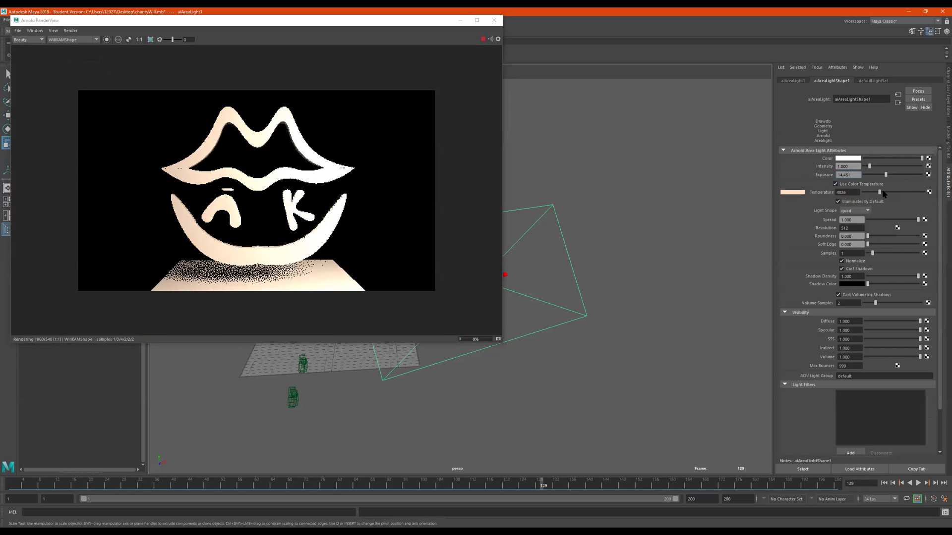
left_click(857, 159)
left_click(854, 139)
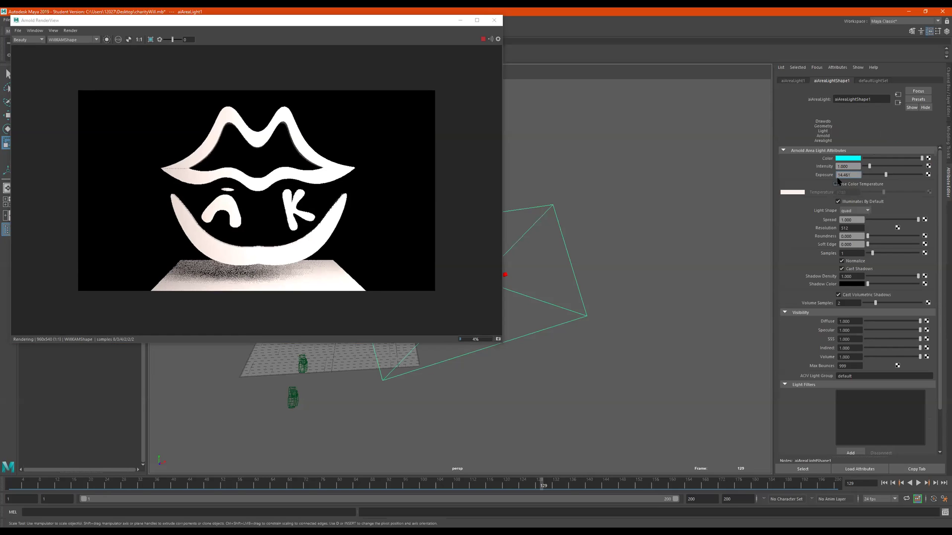
left_click(852, 159)
left_click_drag(826, 185, 835, 185)
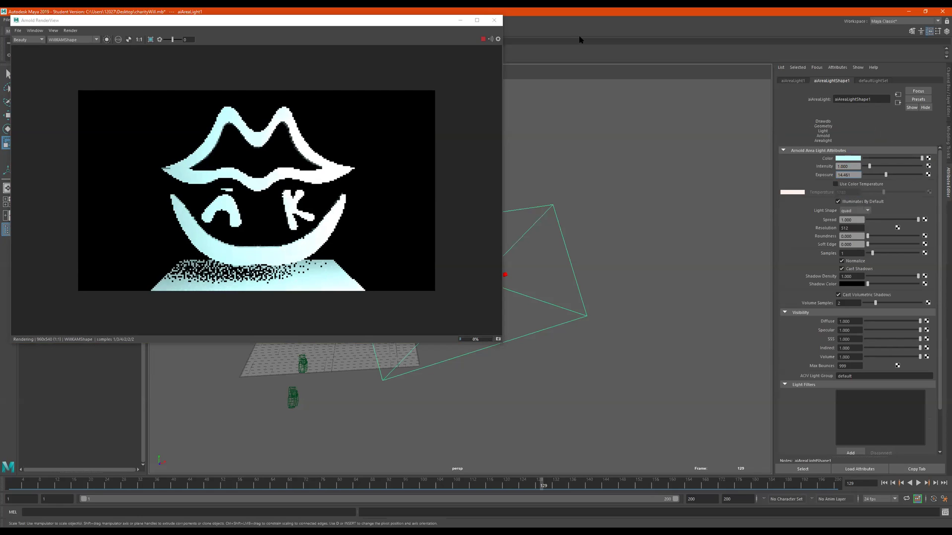
left_click(260, 16)
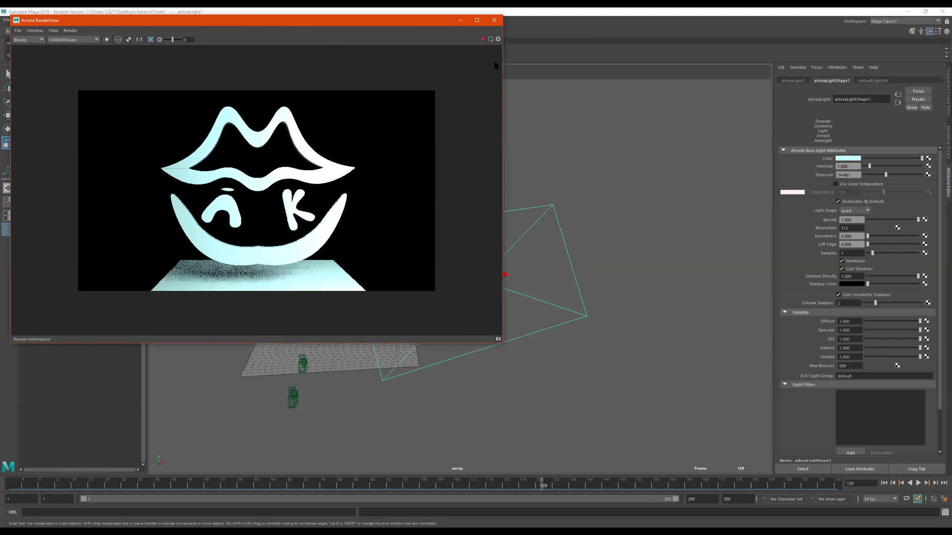
left_click(483, 68)
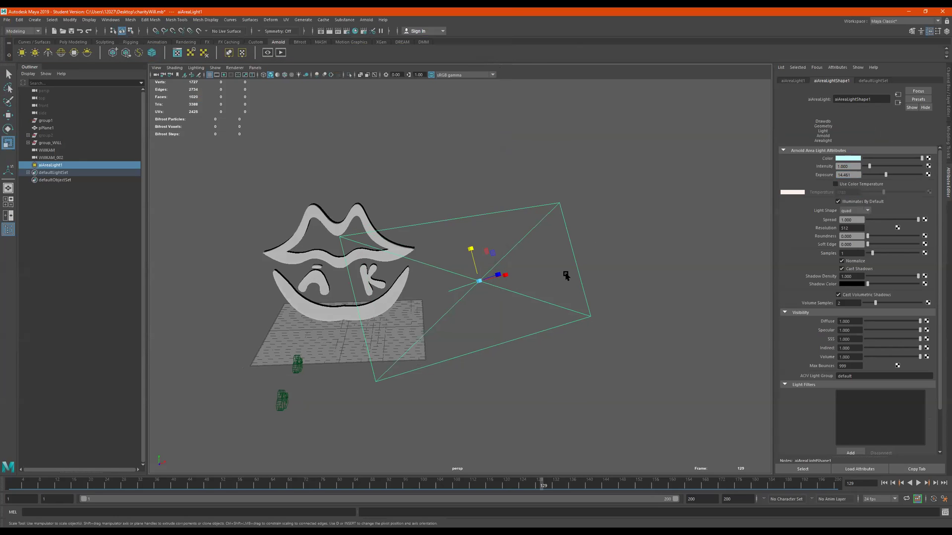
Step: Duplicate the area light, renaming the original aiAreaLightMain and the copy aiAreaLight_FILL
key("ctrl+d")
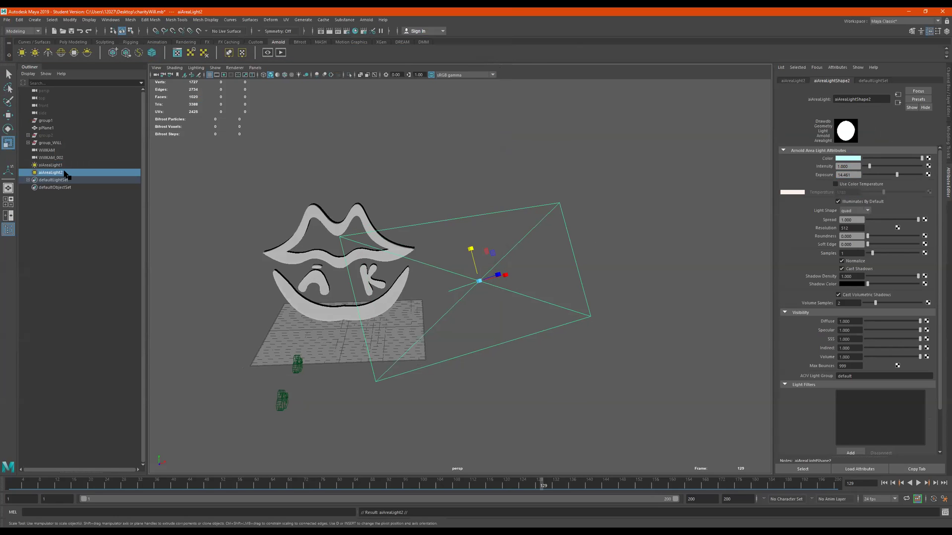
double_click(64, 165)
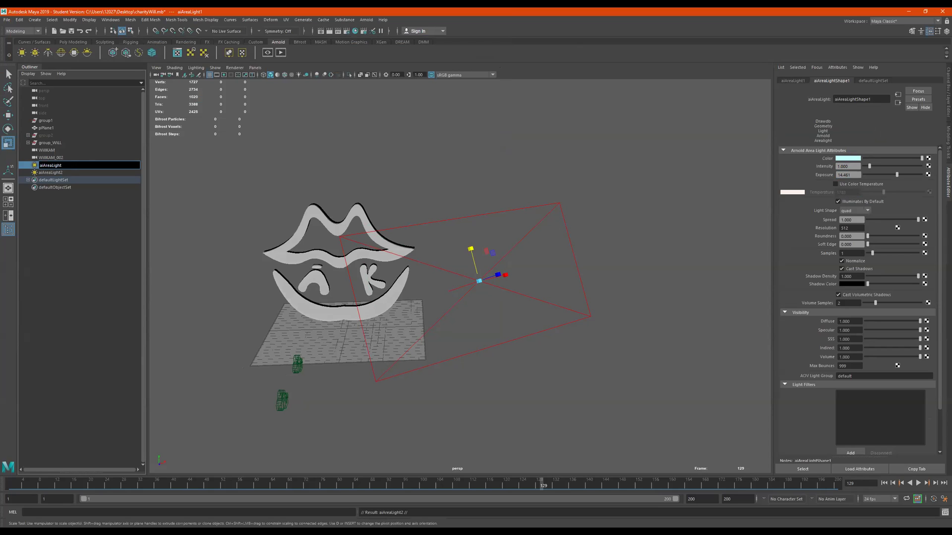
type("Main")
key("Return")
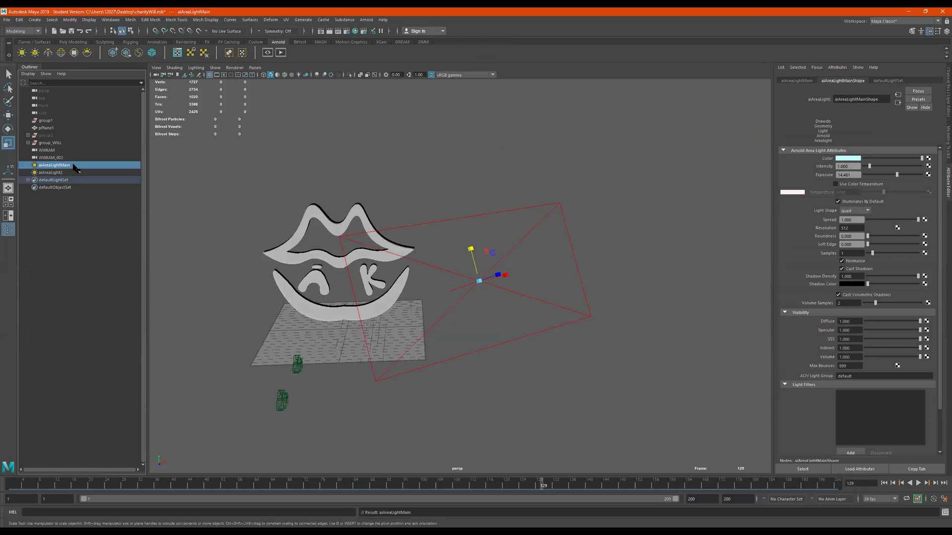
double_click(74, 173)
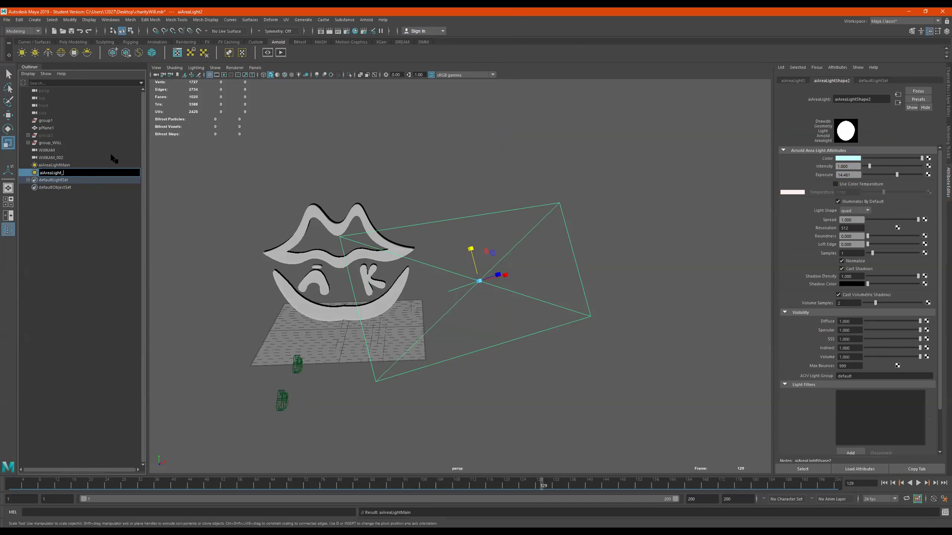
key("Return")
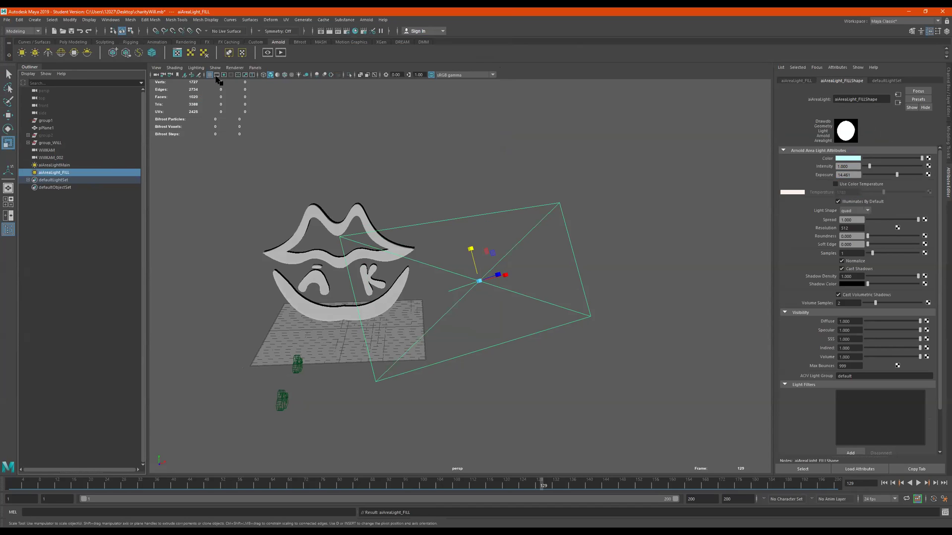
Step: Look through aiAreaLight_FILL and reposition it further back, aimed at the logo from the side opposite the main light
left_click(256, 68)
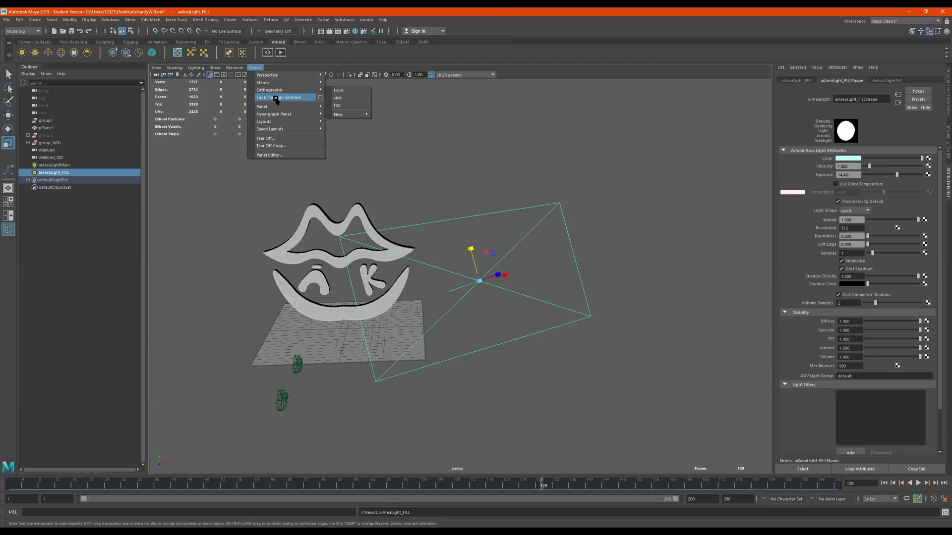
left_click(276, 98)
left_click_drag(399, 250, 342, 256, "alt")
scroll(391, 240, "down", 3)
left_click_drag(392, 239, 420, 208, "alt")
scroll(520, 196, "down", 4)
scroll(438, 208, "down", 2)
middle_click_drag(420, 208, 440, 227, "alt")
left_click_drag(440, 227, 420, 231, "alt")
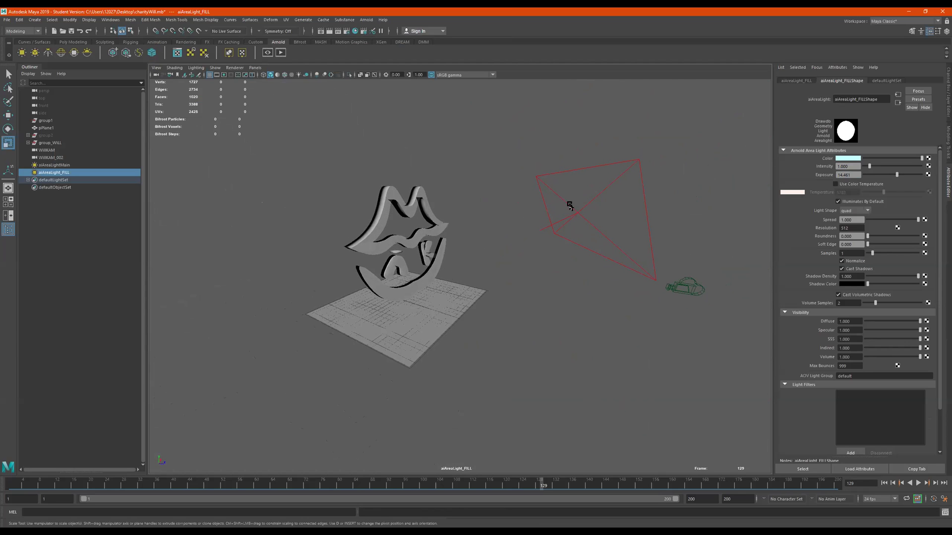
left_click_drag(489, 234, 493, 226, "alt")
middle_click_drag(492, 226, 518, 206, "alt")
right_click_drag(518, 206, 475, 221, "alt")
left_click_drag(474, 221, 440, 232, "alt")
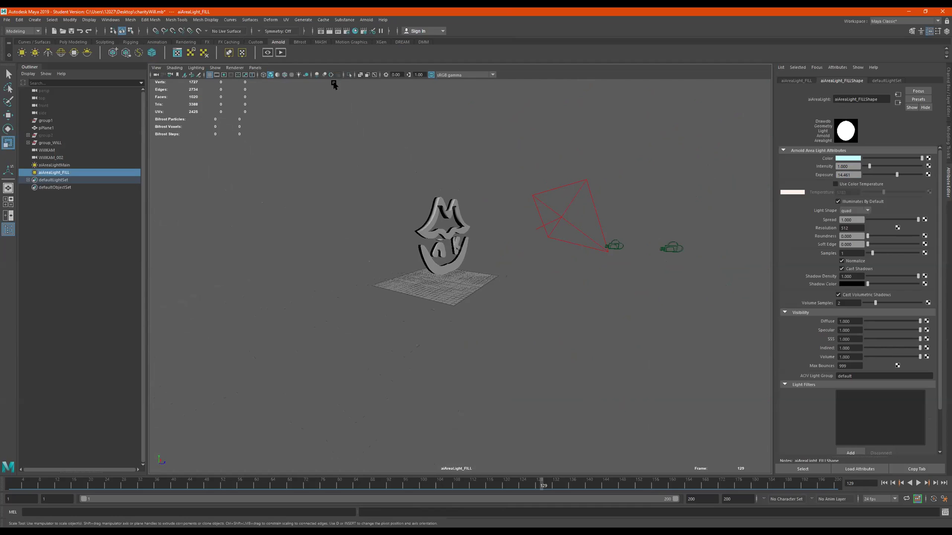
Step: Render the scene again and give aiAreaLight_FILL a white color with a color temperature of 2304
left_click(281, 53)
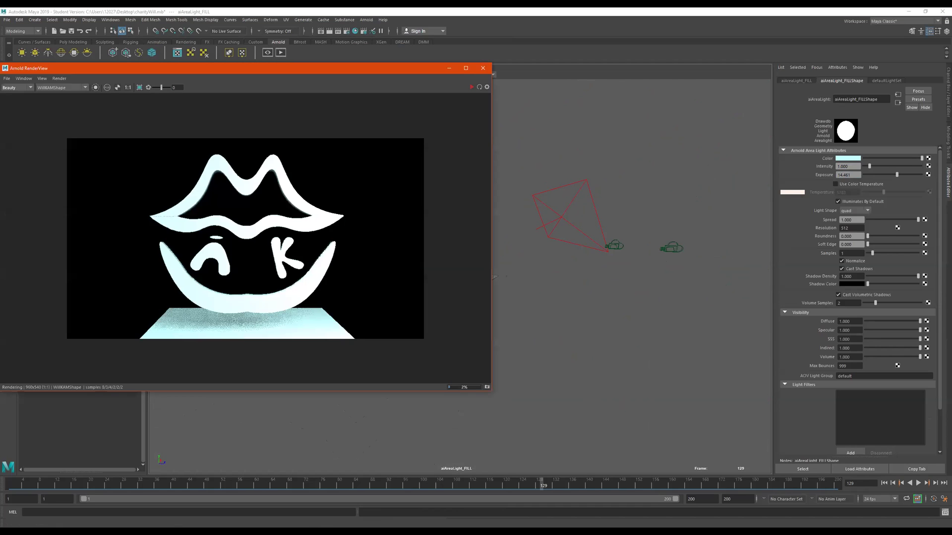
left_click(851, 158)
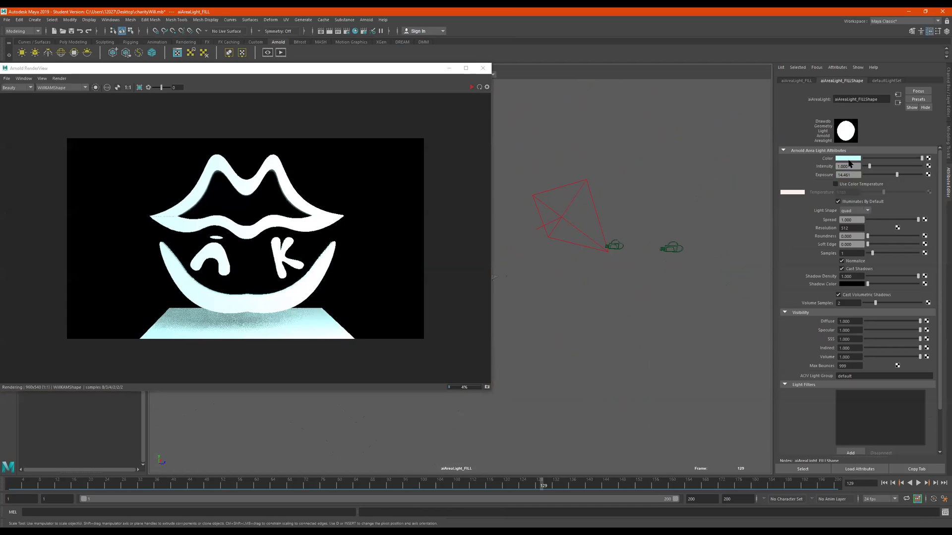
left_click(852, 159)
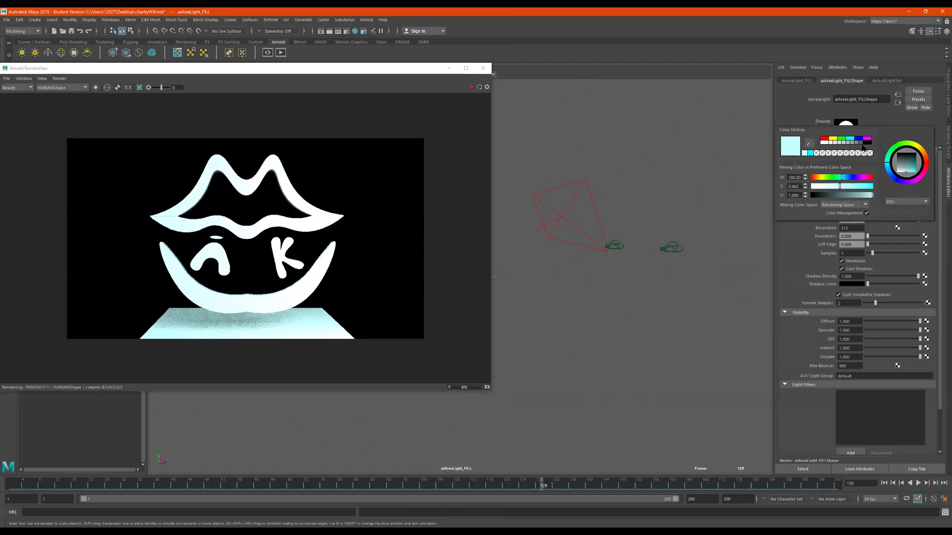
left_click(823, 143)
left_click(845, 186)
left_click(870, 193)
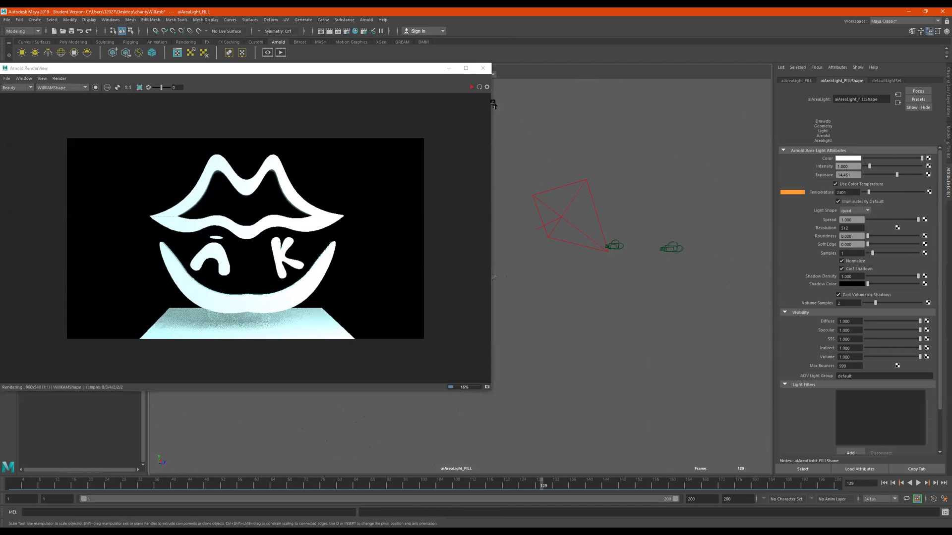
Step: Render the scene, set aiAreaLight_FILL to a color temperature of 3522 and an exposure of about 10, and close the render window
left_click(471, 87)
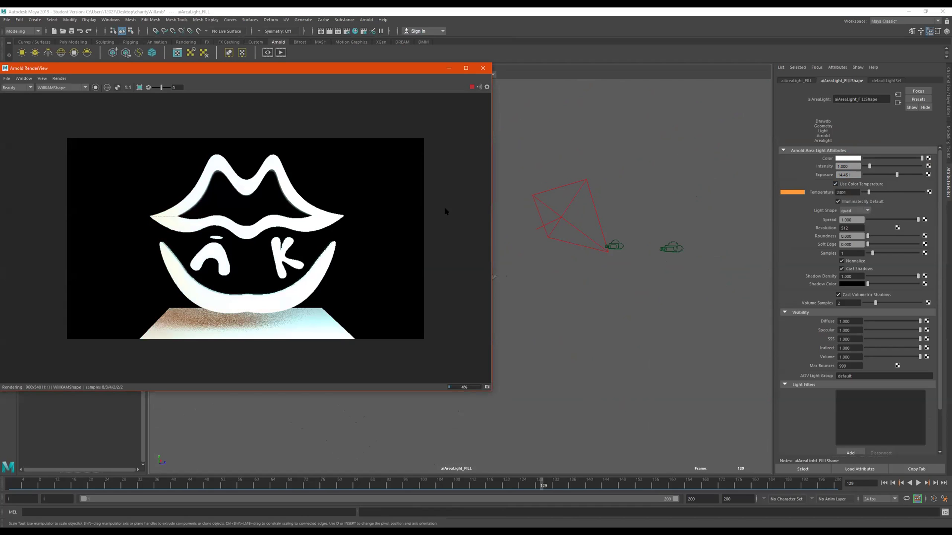
left_click_drag(865, 194, 889, 177)
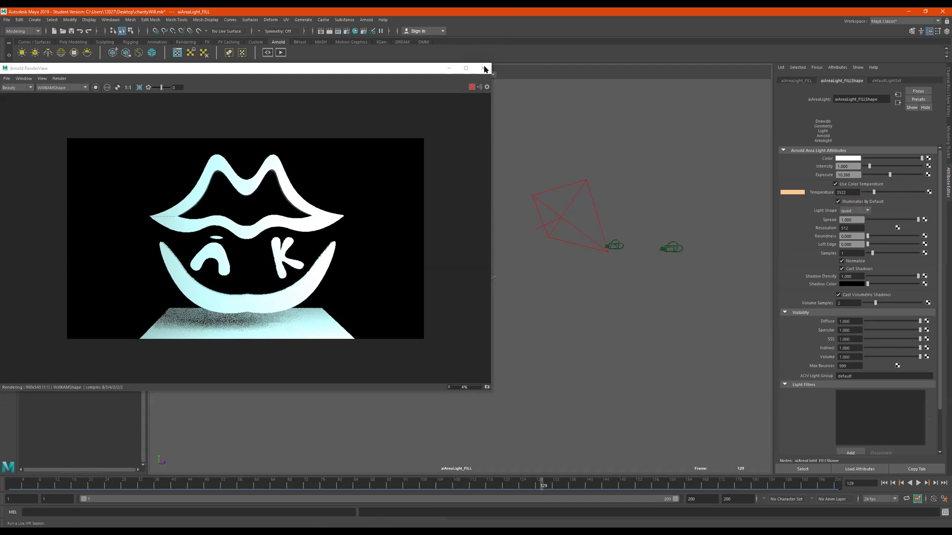
left_click(484, 68)
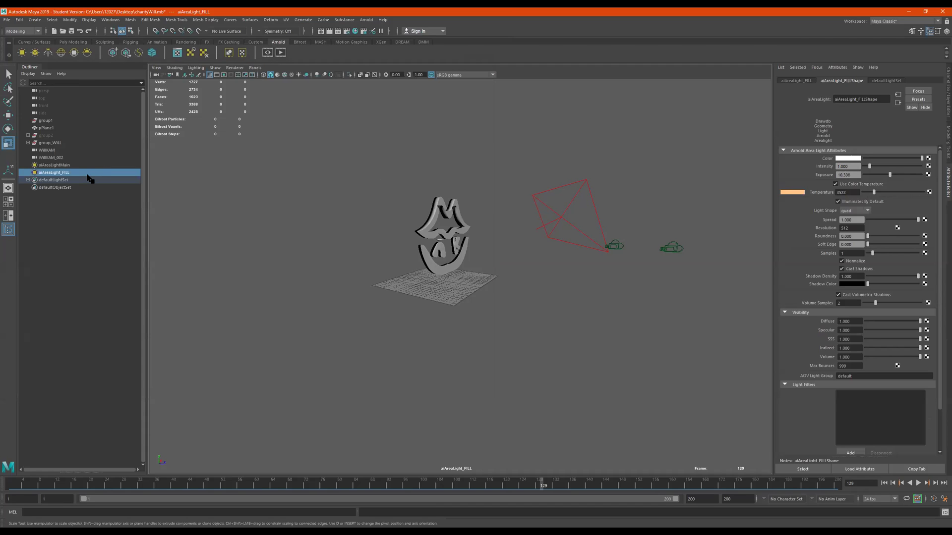
Step: Switch the viewport to the persp camera and create a third Arnold area light
left_click(255, 67)
mouse_move(317, 76)
left_click(350, 96)
left_click_drag(438, 247, 309, 263, "alt")
left_click_drag(279, 224, 406, 296, "alt")
middle_click_drag(341, 271, 493, 263, "alt")
left_click_drag(493, 283, 480, 267, "alt")
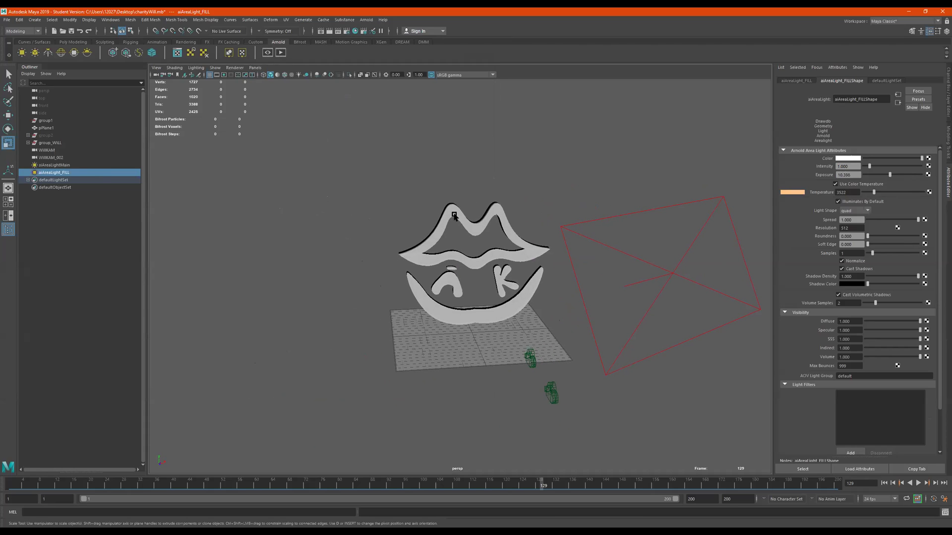
mouse_move(522, 269)
left_mouse_down("alt")
mouse_move(514, 291)
mouse_move(517, 282)
left_mouse_up("alt")
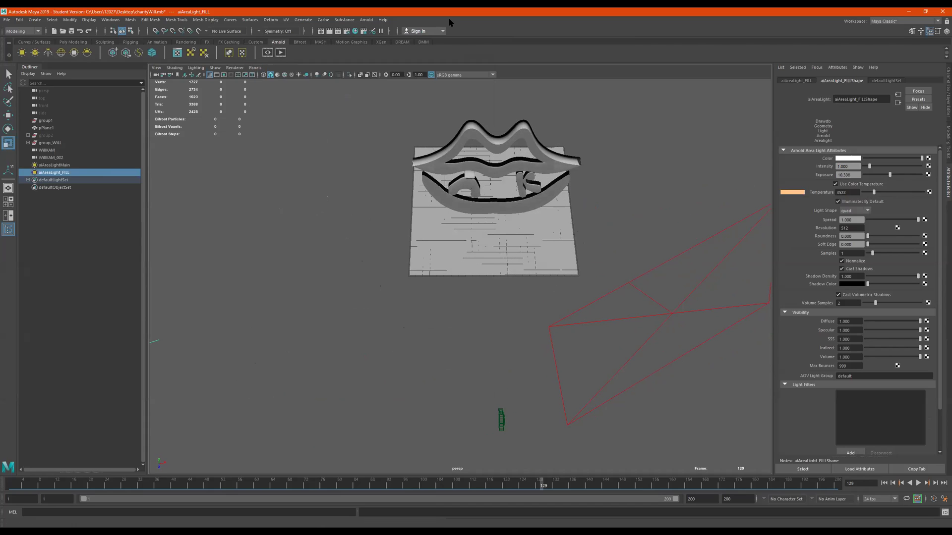
left_click(366, 20)
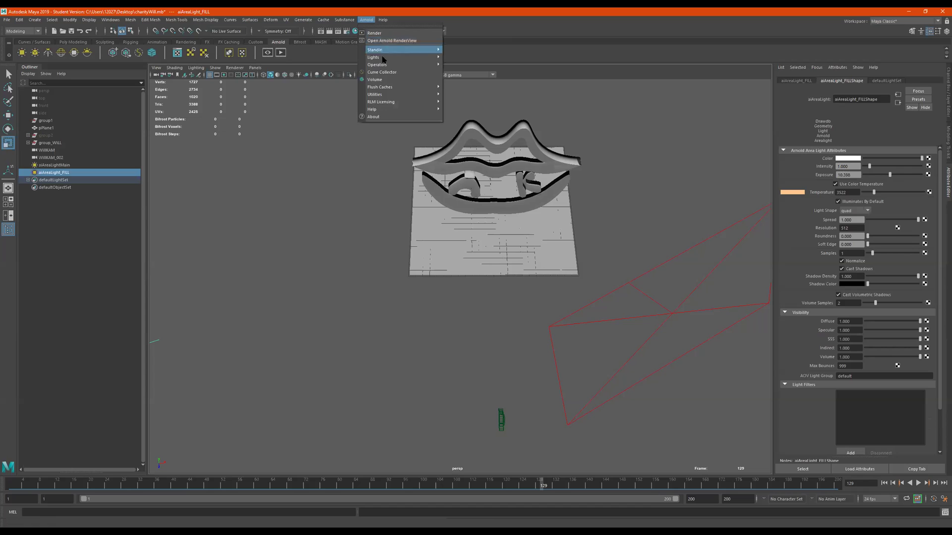
mouse_move(397, 57)
left_click(470, 65)
Step: Move, rotate and scale the new area light so it sits high behind the logo, angled down toward it
left_click_drag(491, 207, 555, 114)
key("w")
key("e")
left_click_drag(363, 266, 355, 244)
left_click_drag(369, 281, 353, 269)
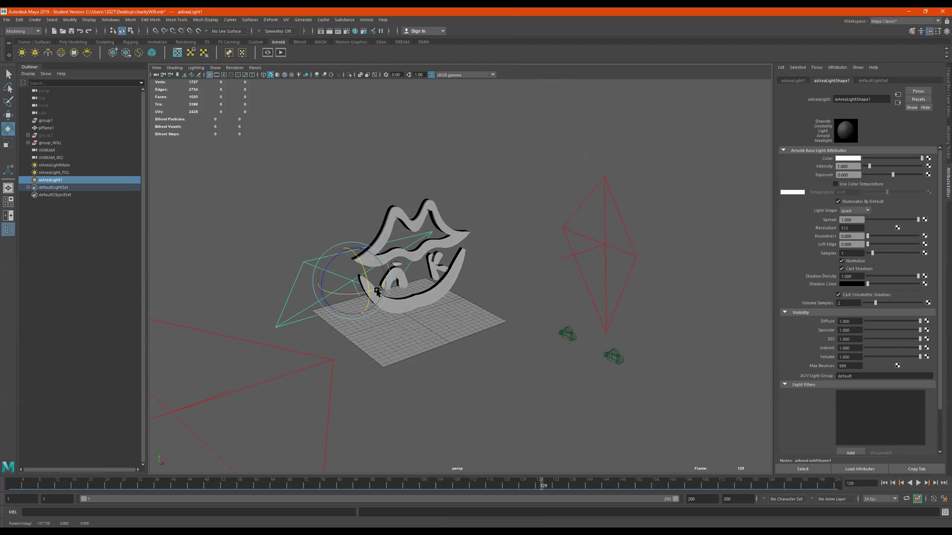
key("r")
key("e")
key("w")
left_click_drag(277, 11, 300, 64)
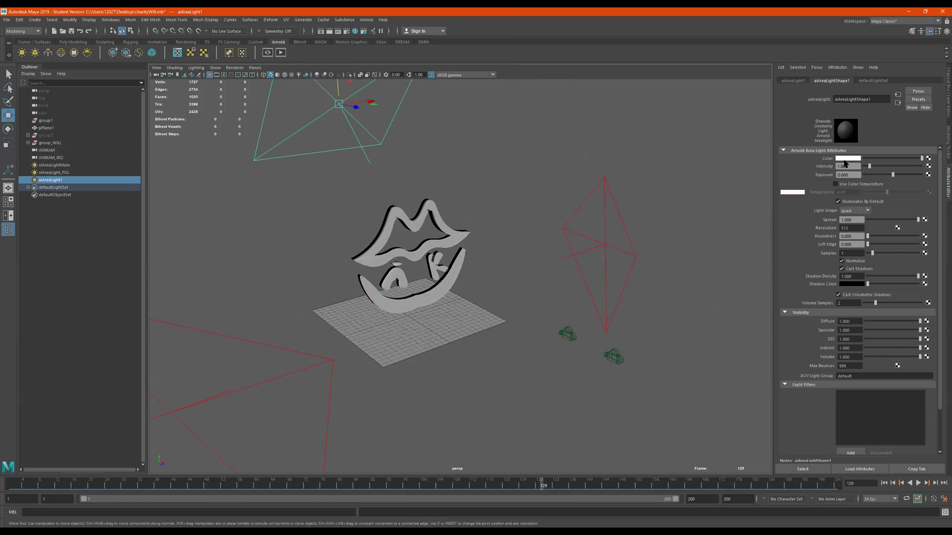
Step: Color aiAreaLight1 pure green, start an Arnold render and set the light's exposure to 15
left_click(847, 159)
left_click(839, 138)
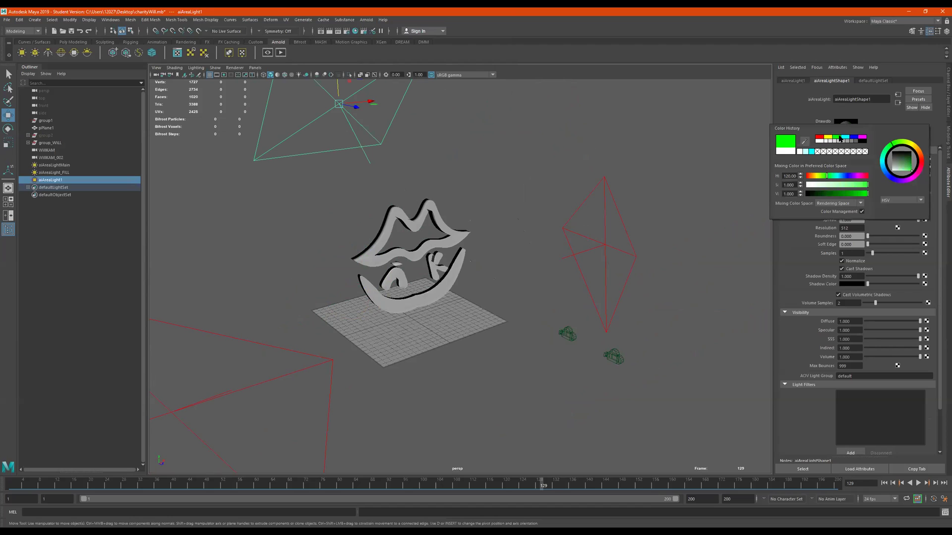
left_click(281, 53)
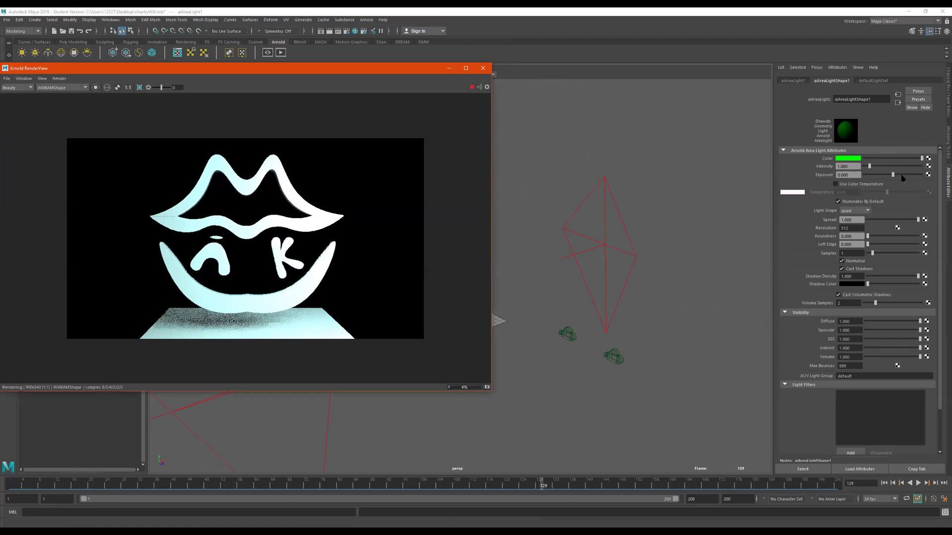
left_click(848, 174)
type("5")
key("Return")
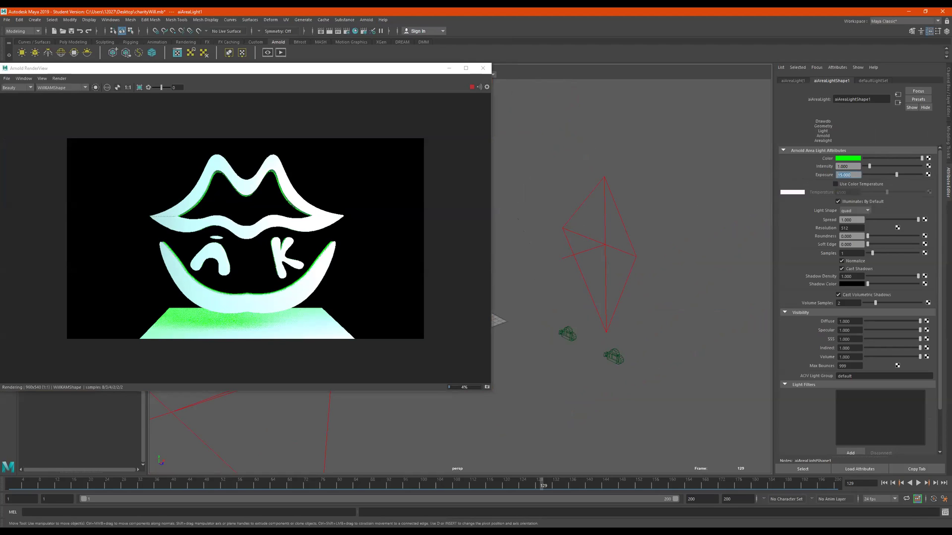
Step: Lower aiAreaLight1's exposure to about 11.8 and close the render window
left_click(192, 207)
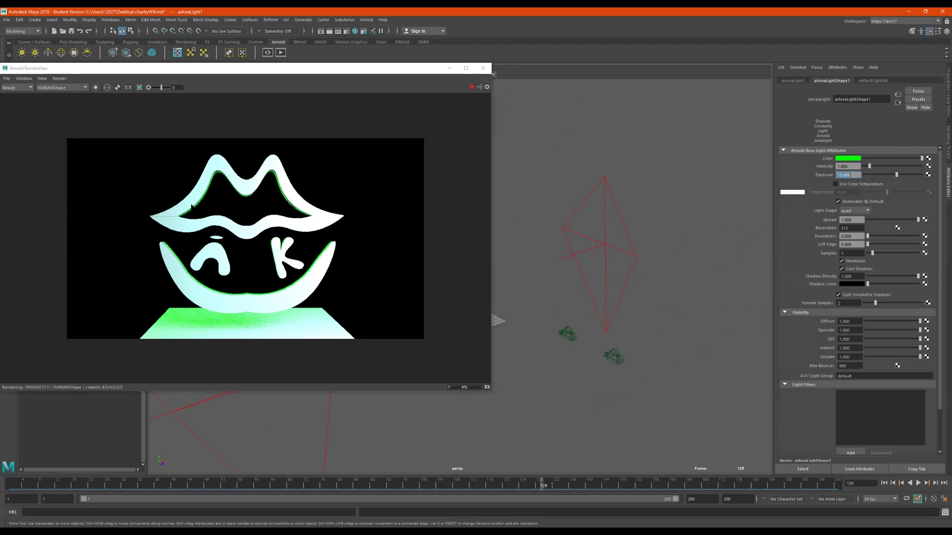
left_click_drag(897, 175, 892, 176)
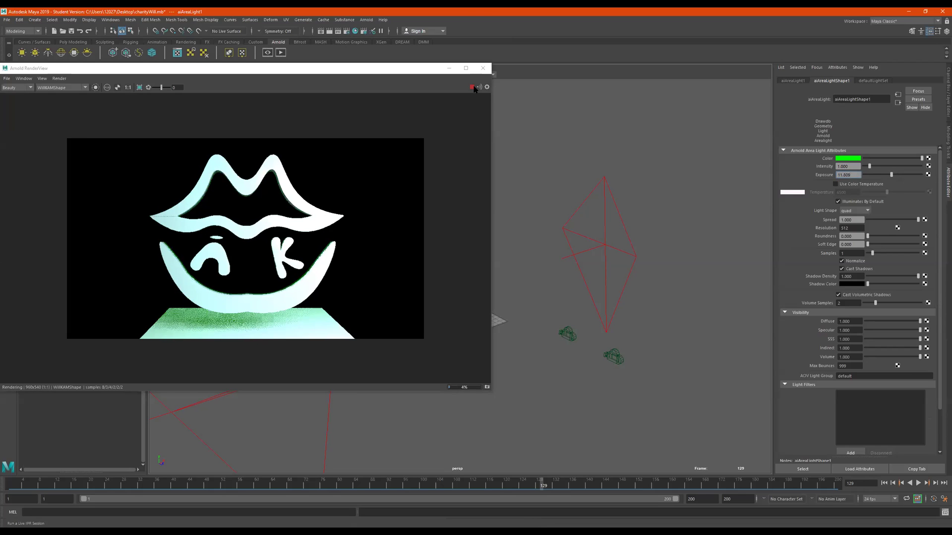
left_click(483, 68)
Step: Select the lips logo pieces and assign them a new aiStandardSurface material
left_click_drag(496, 180, 338, 273)
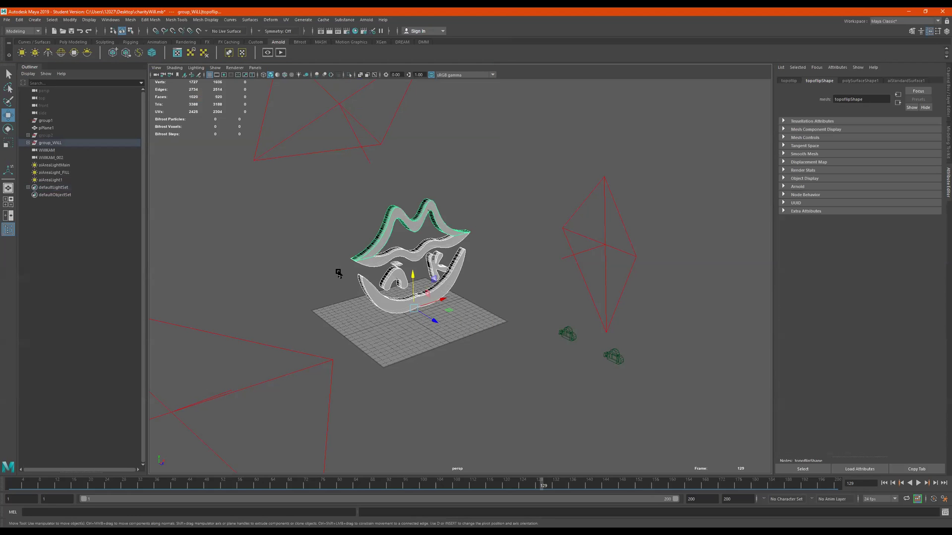
right_click(430, 211)
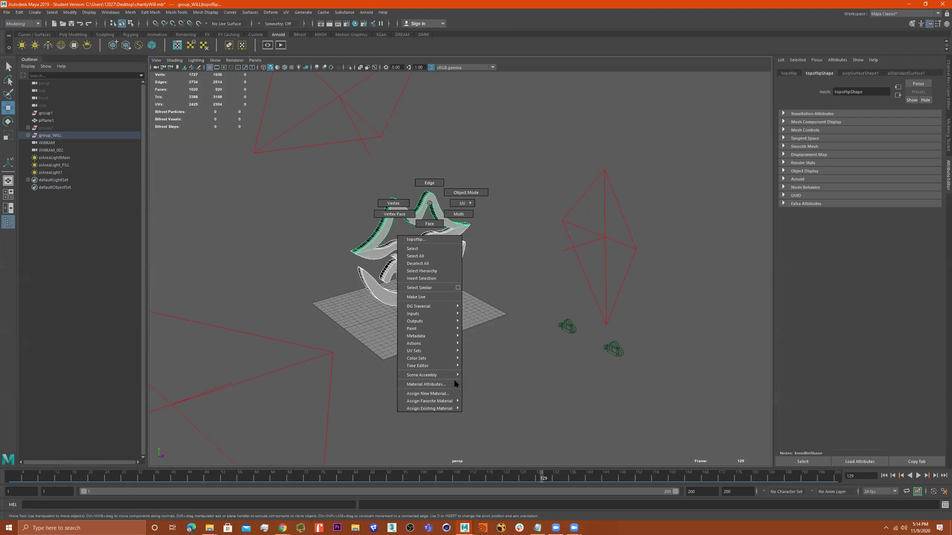
left_click(447, 393)
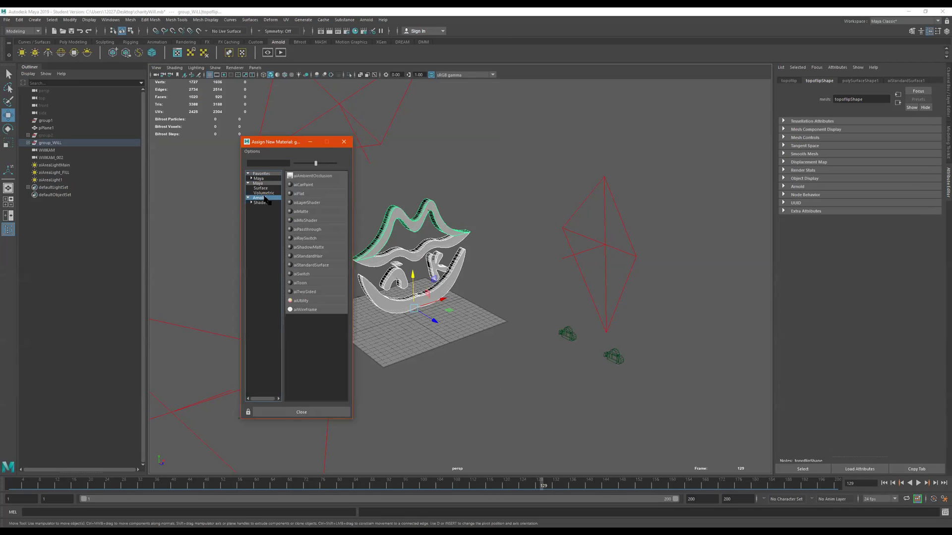
left_click(322, 268)
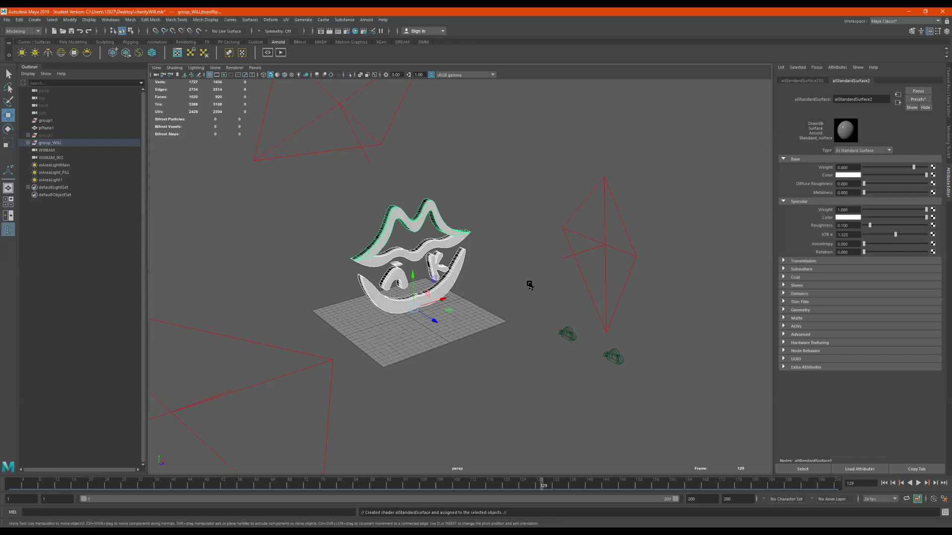
left_click(942, 12)
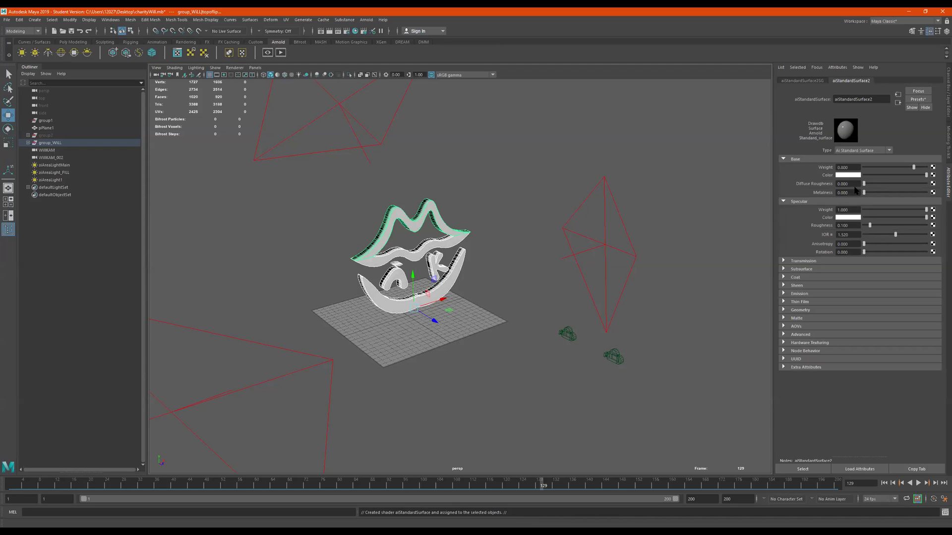
Step: Set the exposure of aiAreaLight1 to about 10.6 and of both aiAreaLightMain and aiAreaLight_FILL to 10
left_click(69, 180)
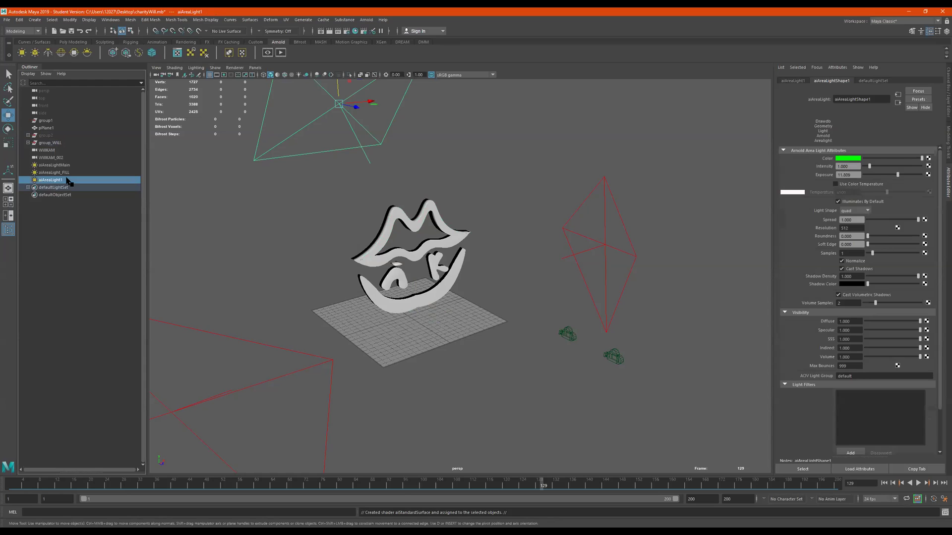
left_click_drag(896, 178, 893, 177)
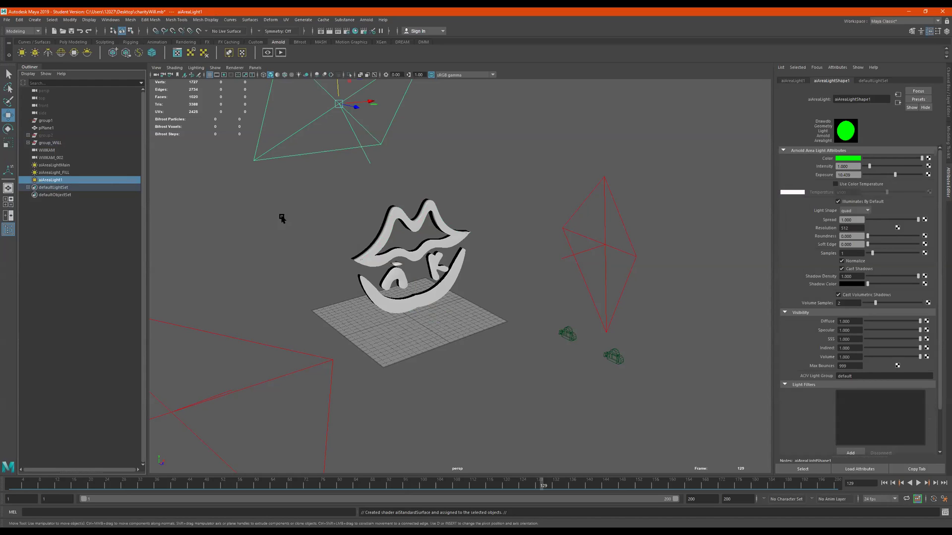
left_click(67, 165)
left_click_drag(861, 176, 813, 177)
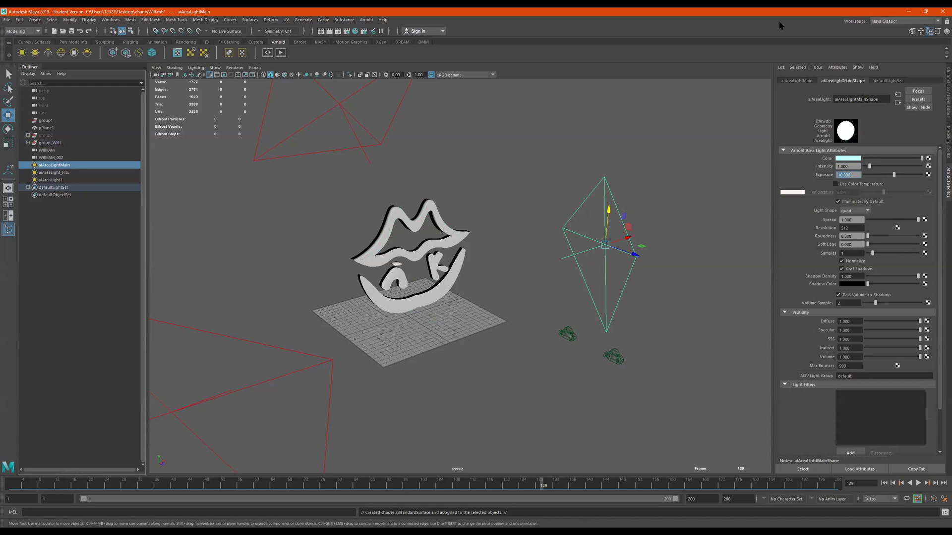
left_click(92, 173)
type("10")
key("Return")
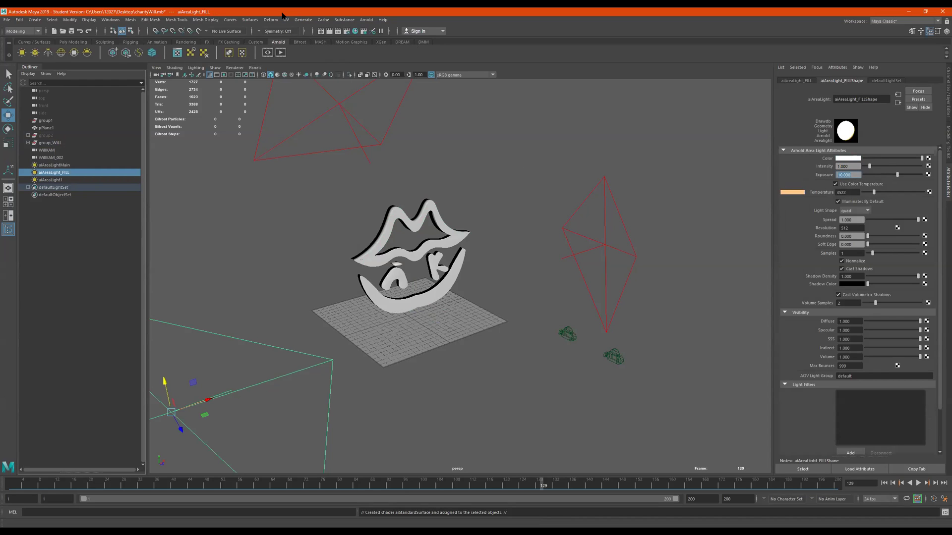
Step: Create an Arnold skydome light and map its color to a file texture using blaubeuren_night_2k.hdr
left_click(366, 20)
mouse_move(437, 62)
left_click(466, 71)
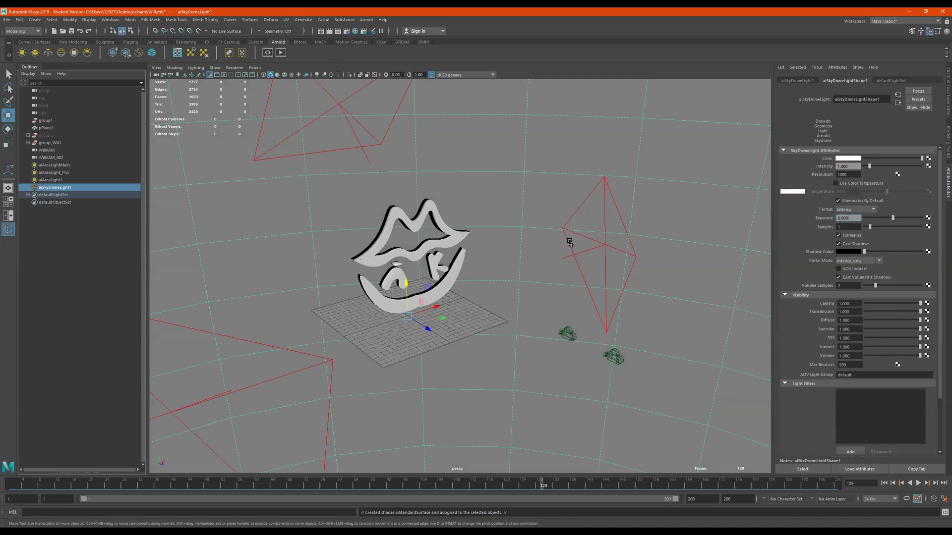
left_click(929, 159)
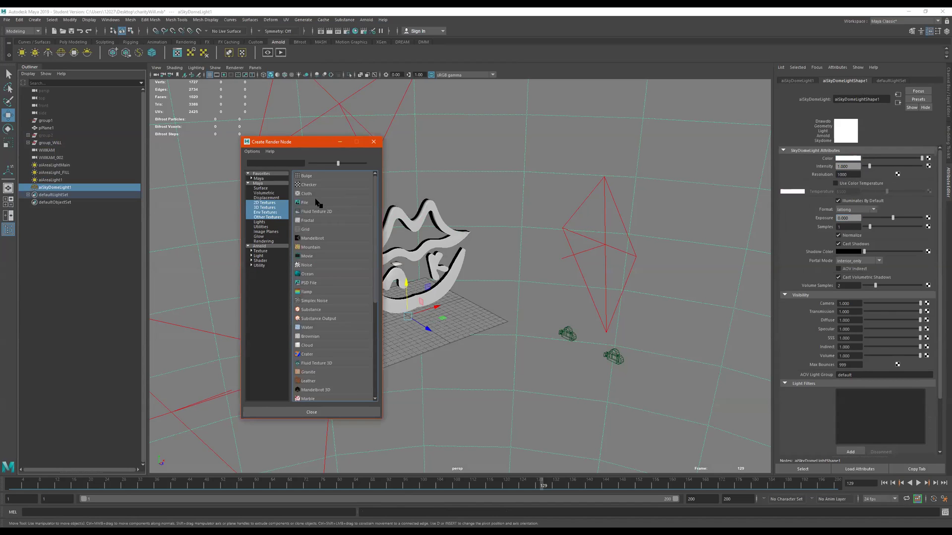
left_click(305, 203)
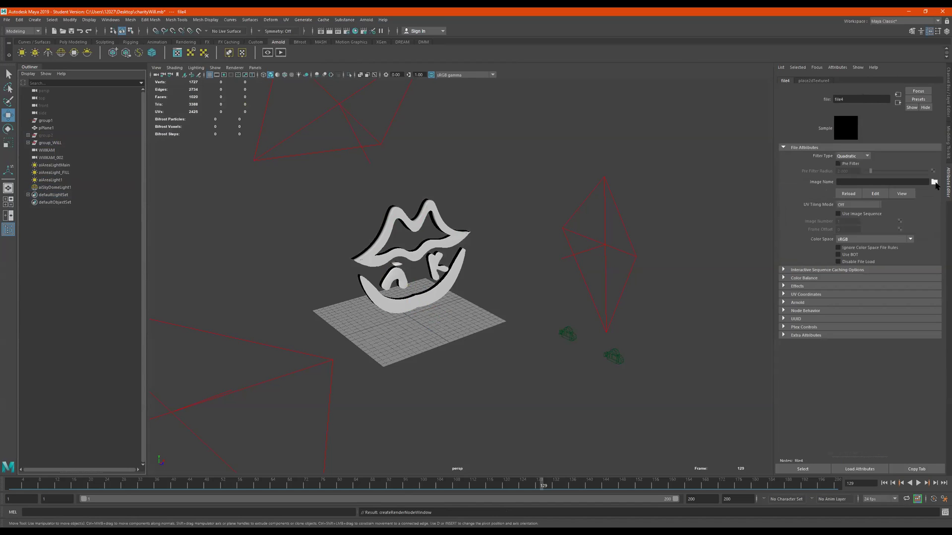
left_click(935, 182)
left_click(293, 240)
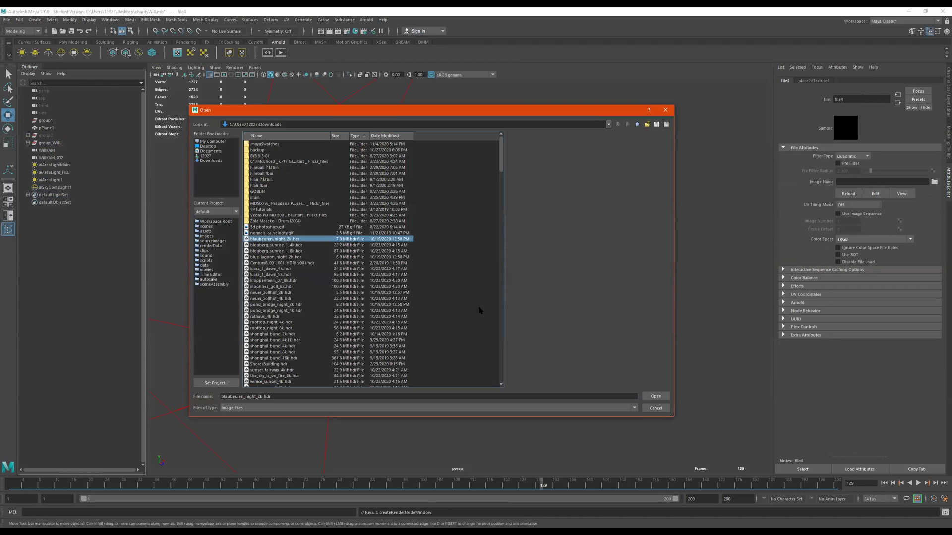
left_click(654, 396)
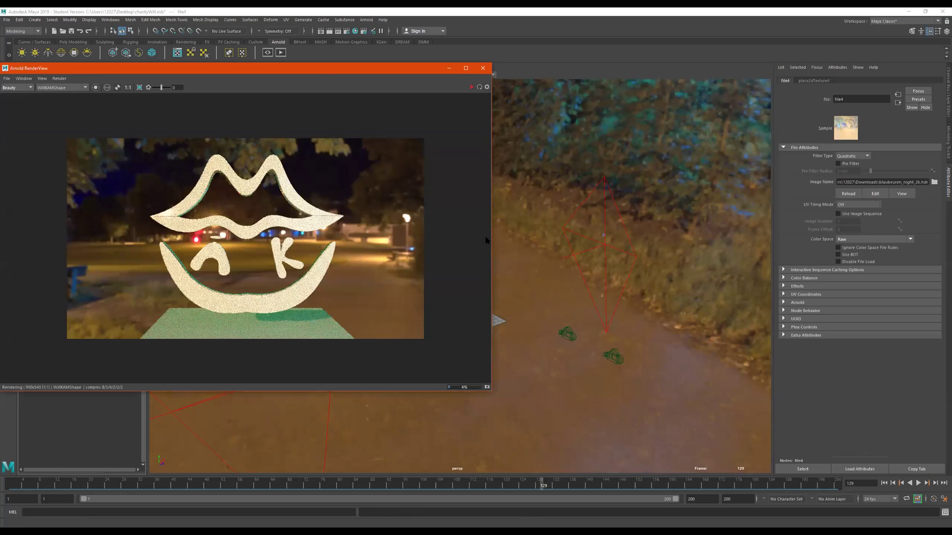
Step: Move the render window clear of the light list, lower the skydome light's exposure to about -1.3 and update the render
left_click_drag(320, 75, 411, 52)
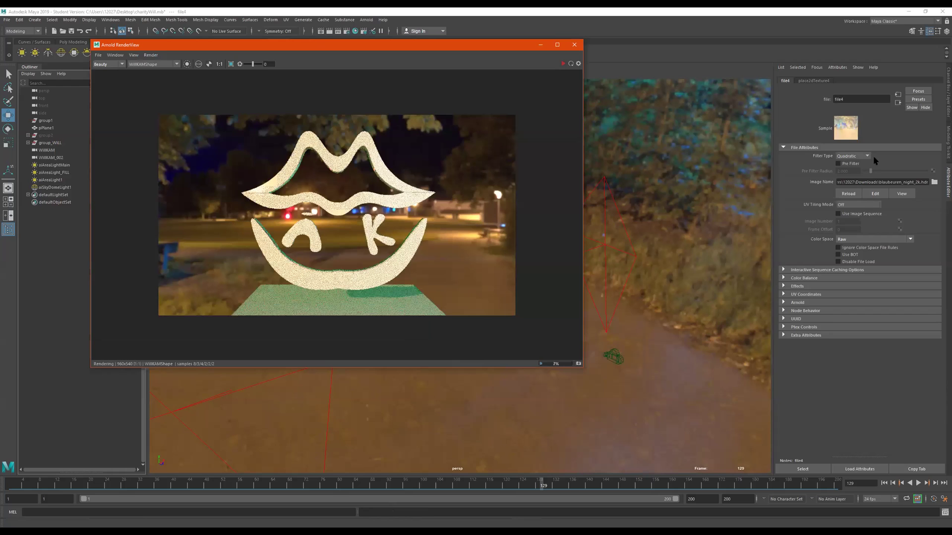
left_click(900, 107)
left_click(858, 222)
left_click_drag(893, 218, 885, 220)
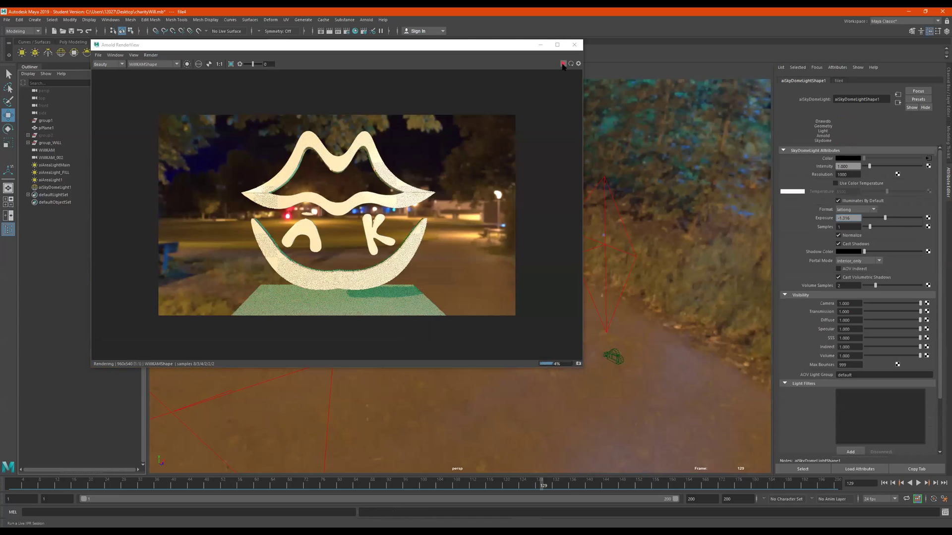
left_click(564, 65)
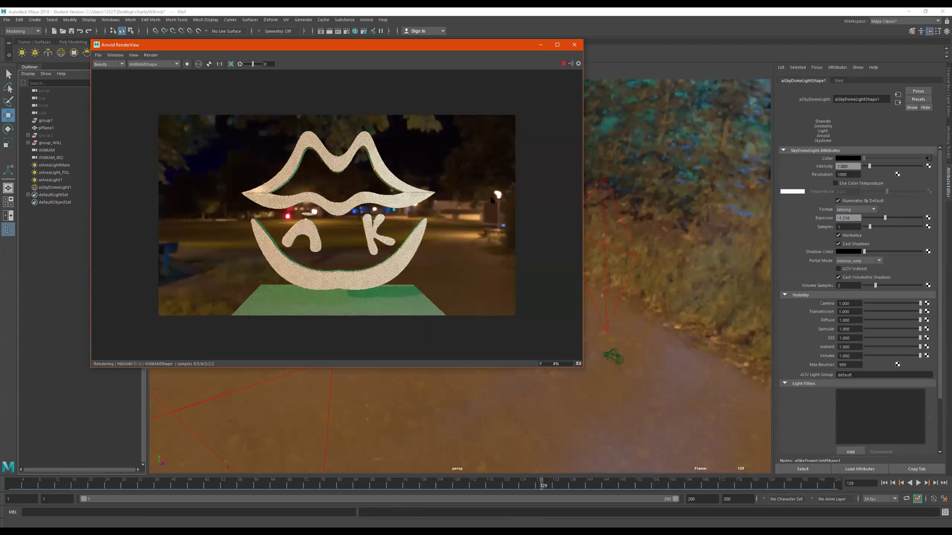
Step: Replace the logo's aiStandardSurface2 material settings with the Balloon preset
left_click(372, 206)
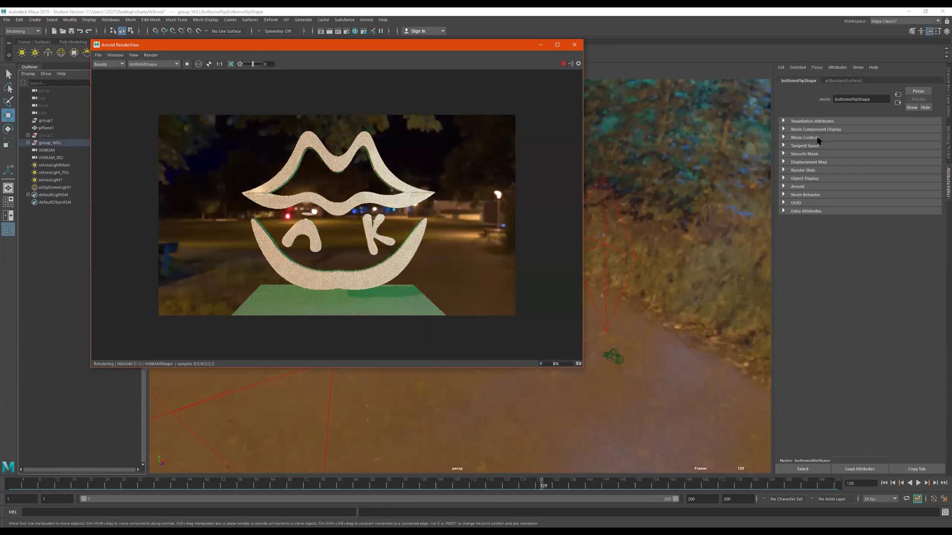
left_click(854, 82)
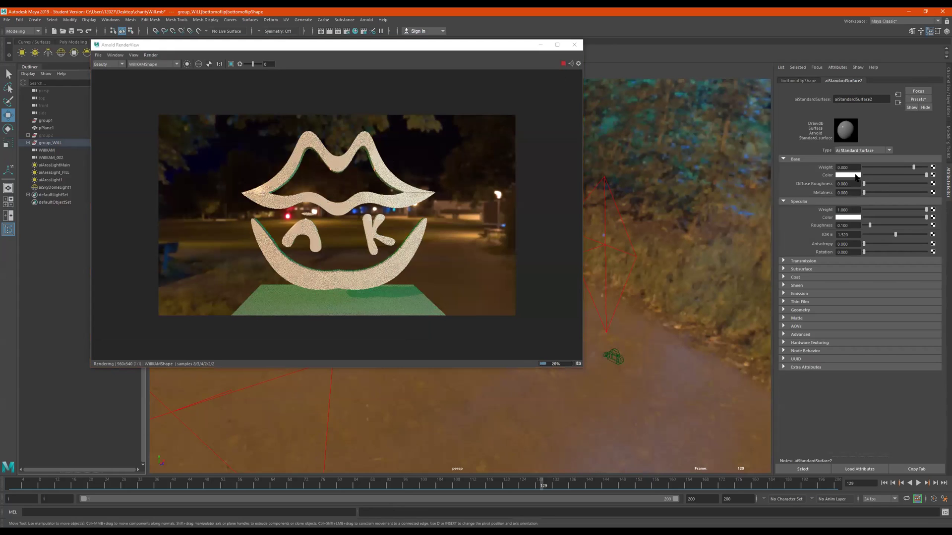
left_click(915, 100)
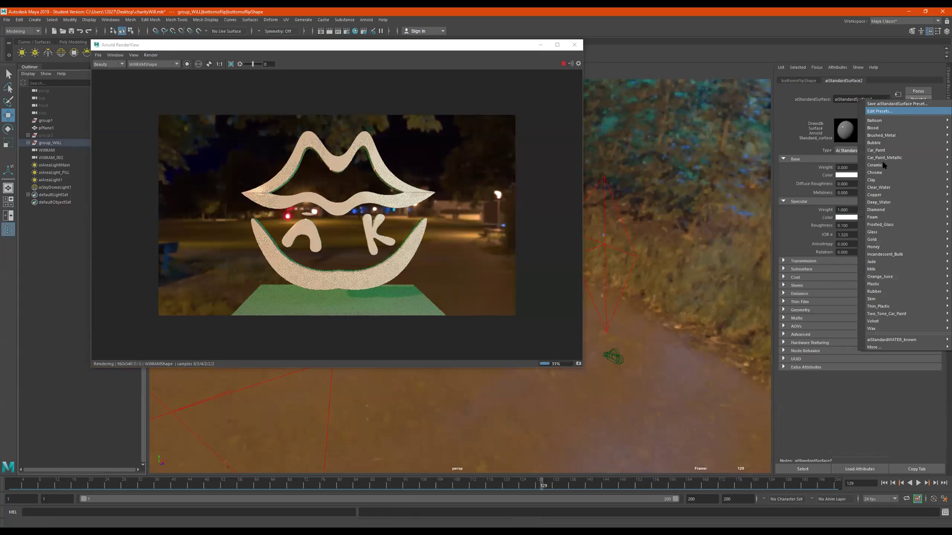
mouse_move(886, 123)
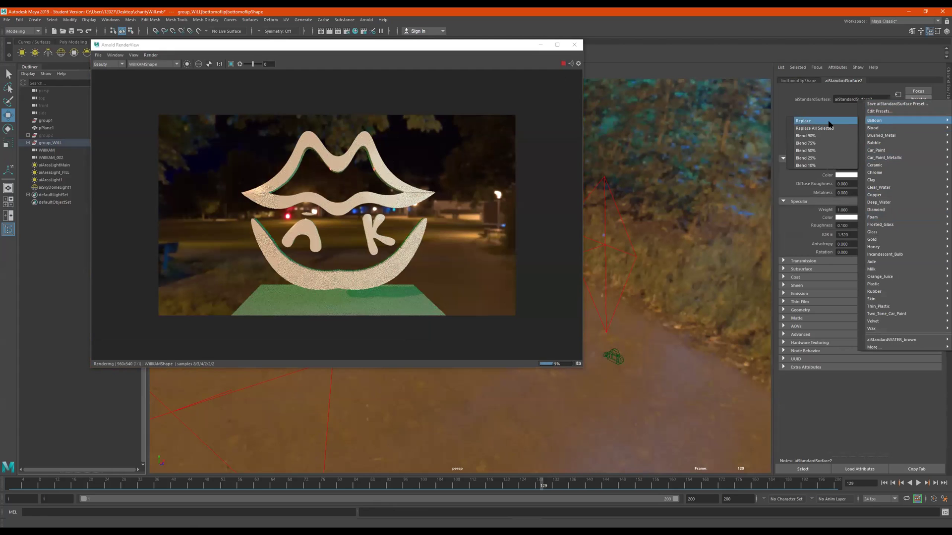
left_click(829, 122)
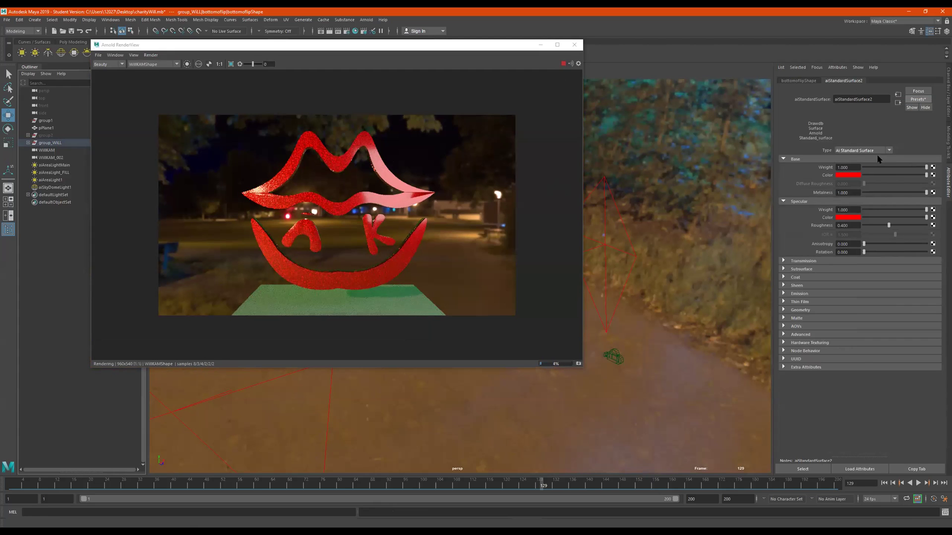
Step: Set the base color of the logo's aiStandardSurface2 material to a near-white swatch and close the render window
left_click(853, 176)
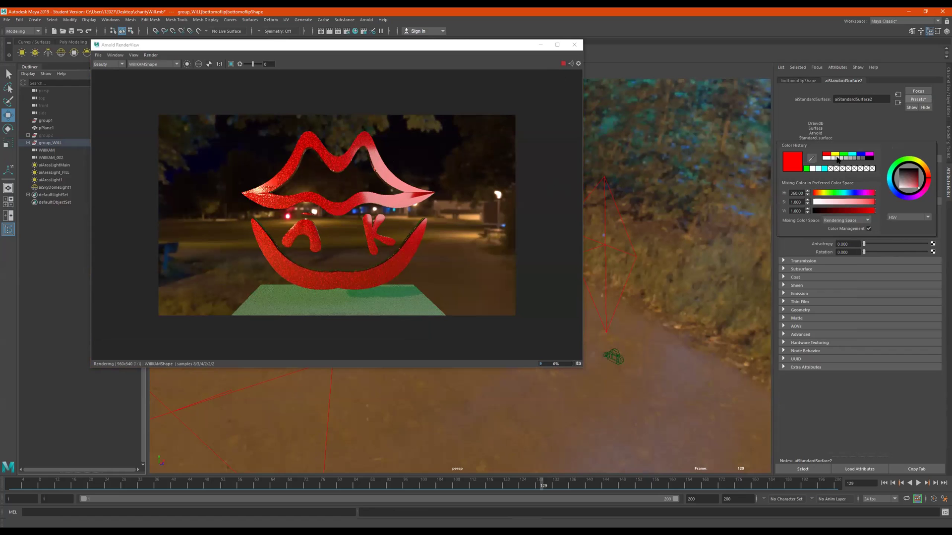
left_click(843, 158)
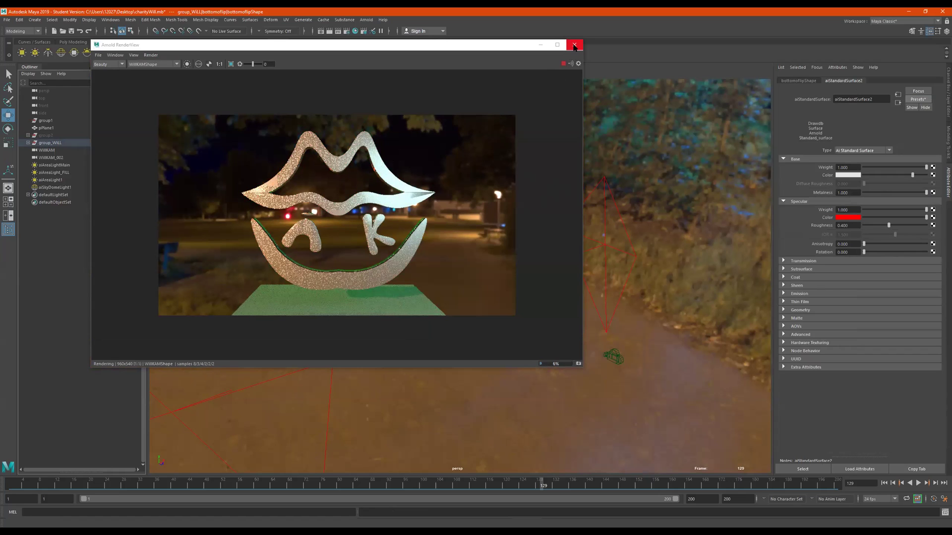
left_click(574, 45)
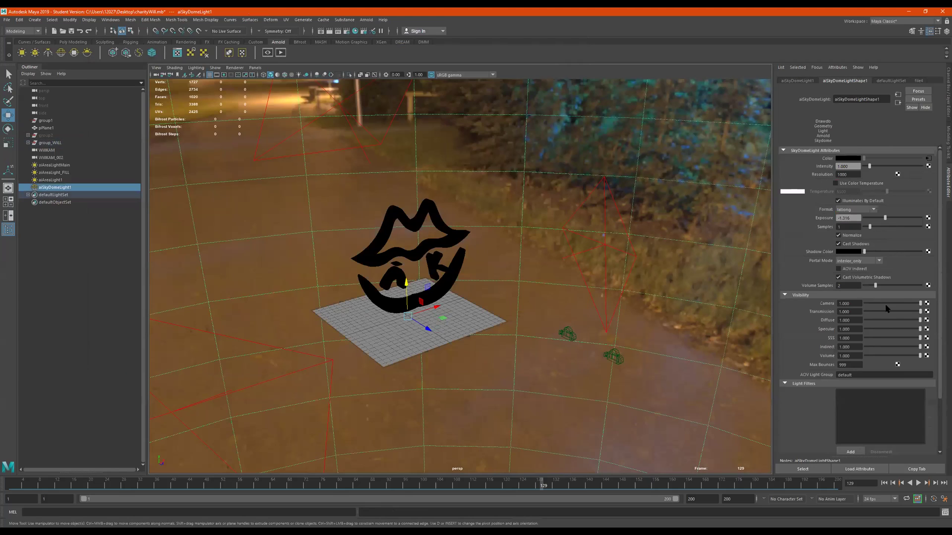
Step: Set the skydome light's camera visibility to 0, preview the result in the Arnold render, and close the render window
left_click_drag(887, 308, 818, 315)
left_click(280, 51)
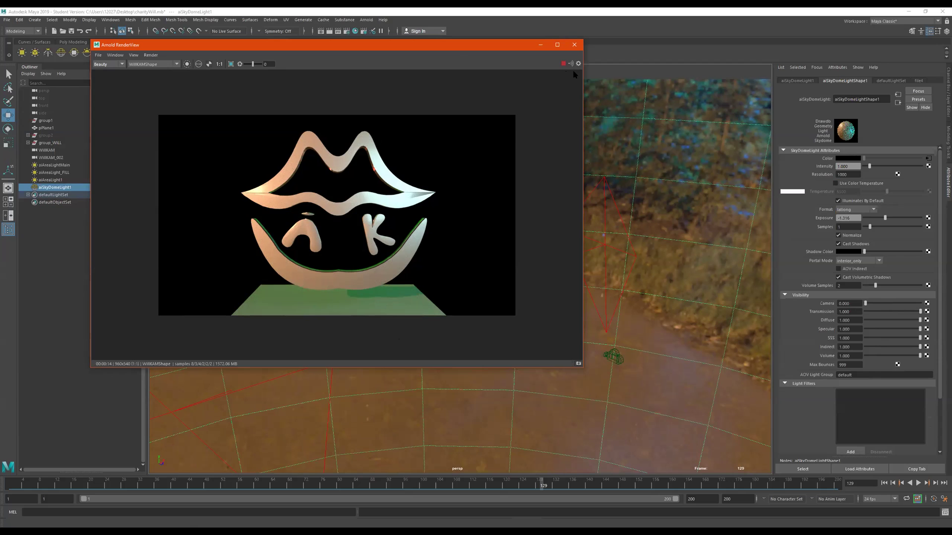
left_click(574, 44)
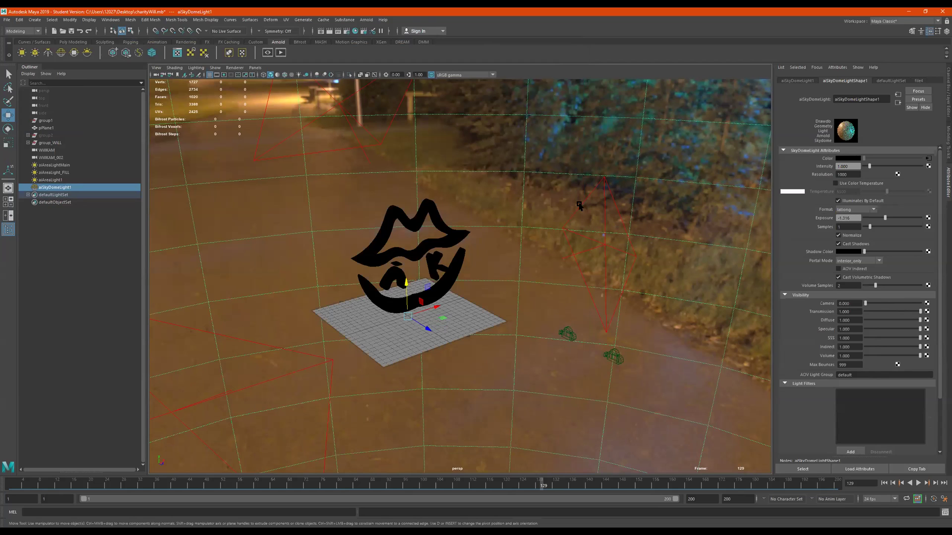
Step: Start a new scene and load the egg-shaped computer mouse models with their lights and backdrop
left_click(7, 20)
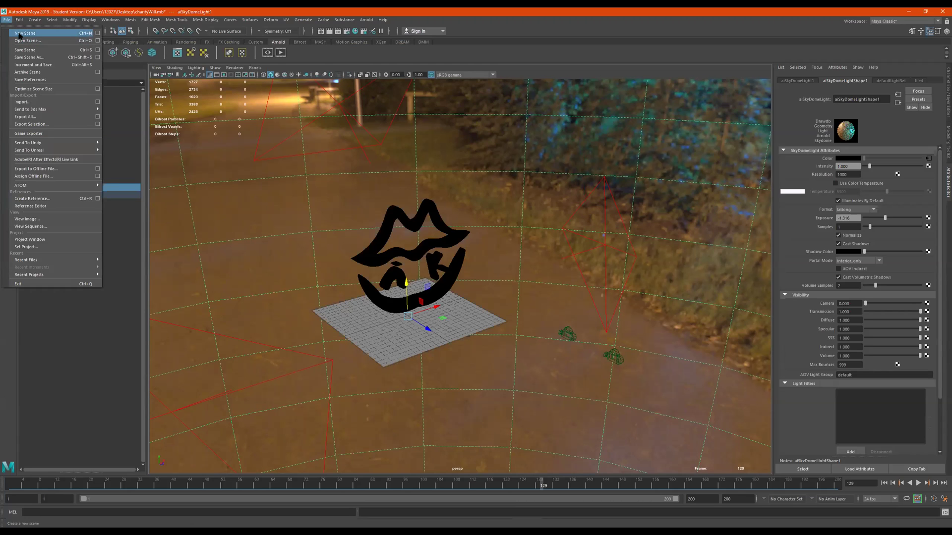
left_click(19, 34)
left_click(476, 273)
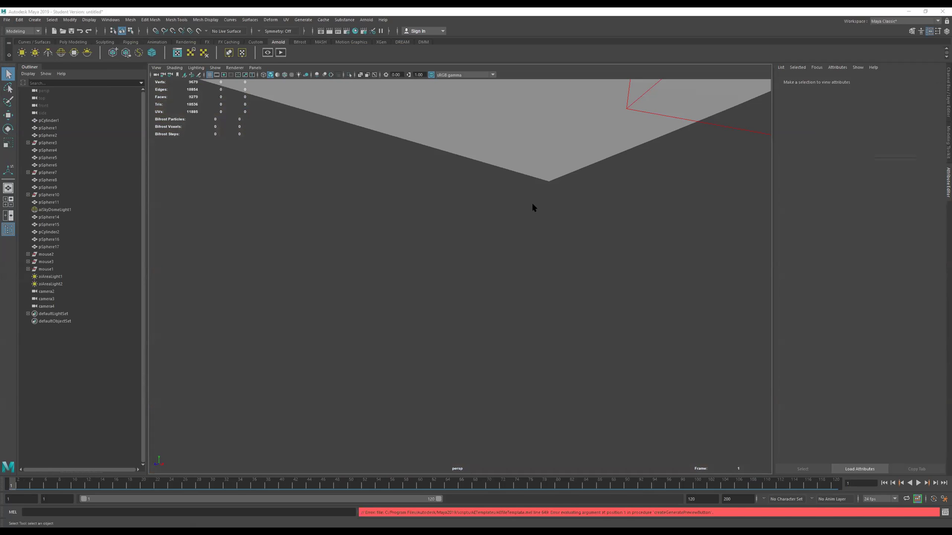
Step: Examine the mouse model on the curved backdrop and its surroundings from several angles
scroll(538, 206, "down", 10)
left_click_drag(503, 213, 492, 229, "alt")
scroll(492, 229, "up", 1)
middle_click_drag(359, 219, 514, 363, "alt")
scroll(507, 251, "up", 5)
left_click_drag(476, 251, 440, 219, "alt")
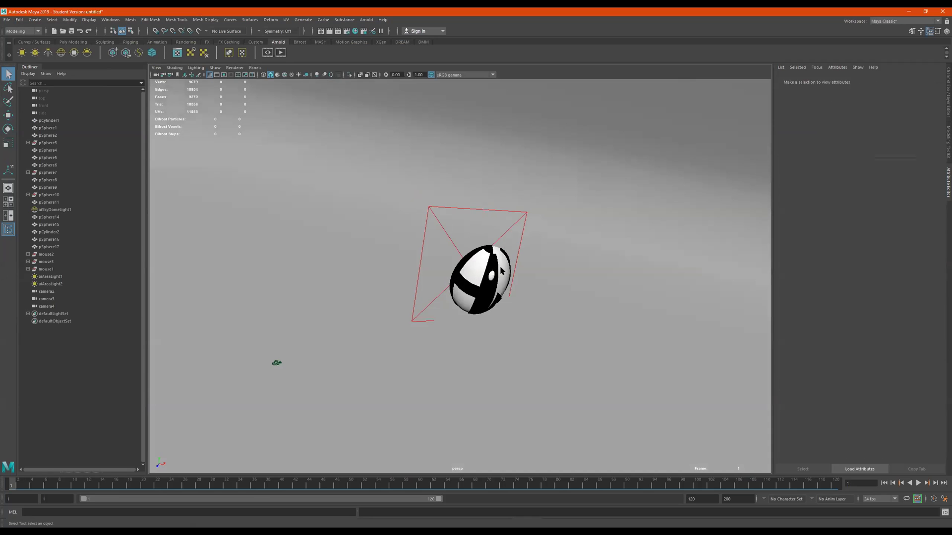
left_click(491, 275)
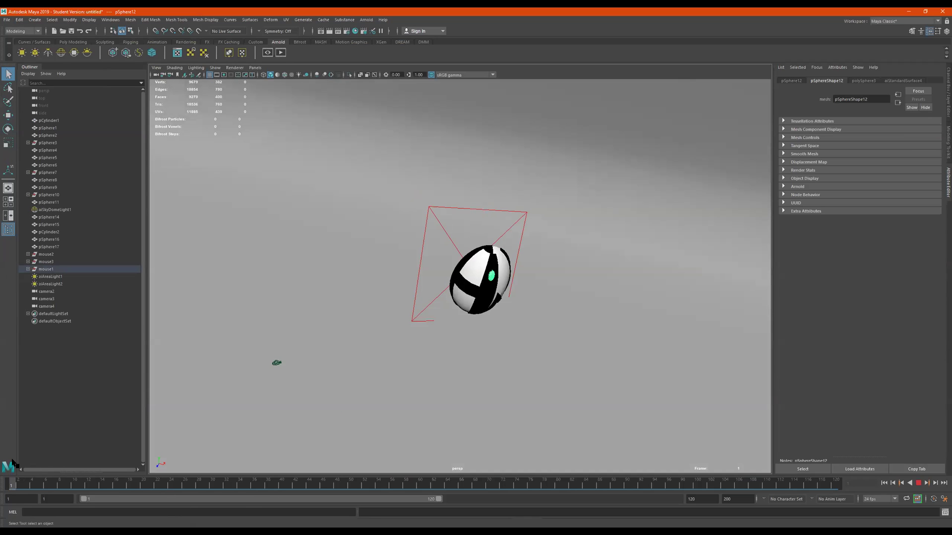
scroll(625, 282, "down", 5)
scroll(594, 315, "up", 4)
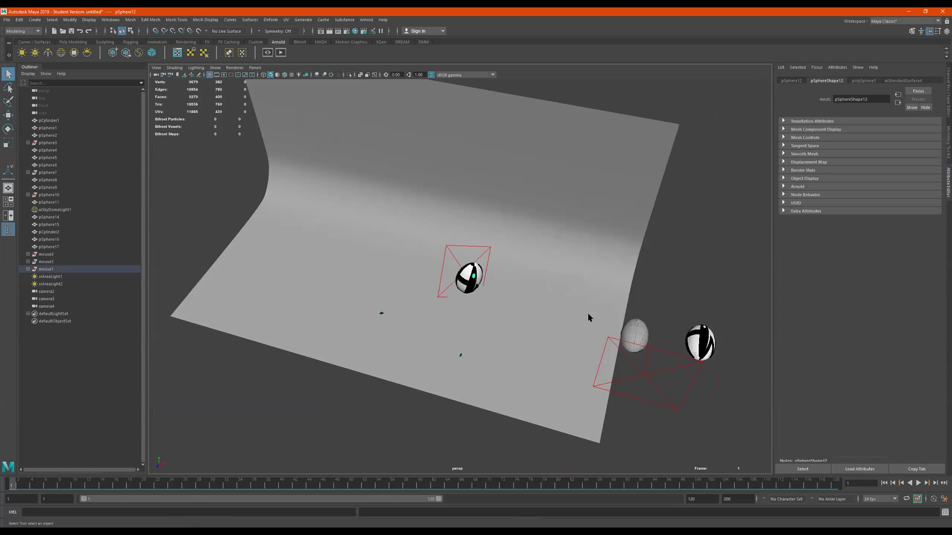
left_click(487, 266)
key("f")
left_click_drag(486, 268, 513, 235, "alt")
scroll(304, 236, "down", 8)
left_click_drag(491, 267, 491, 298, "alt")
left_click_drag(279, 485, 13, 486)
left_click_drag(497, 285, 501, 355, "alt")
scroll(435, 266, "up", 3)
scroll(435, 265, "down", 7)
middle_click_drag(622, 265, 449, 213, "alt")
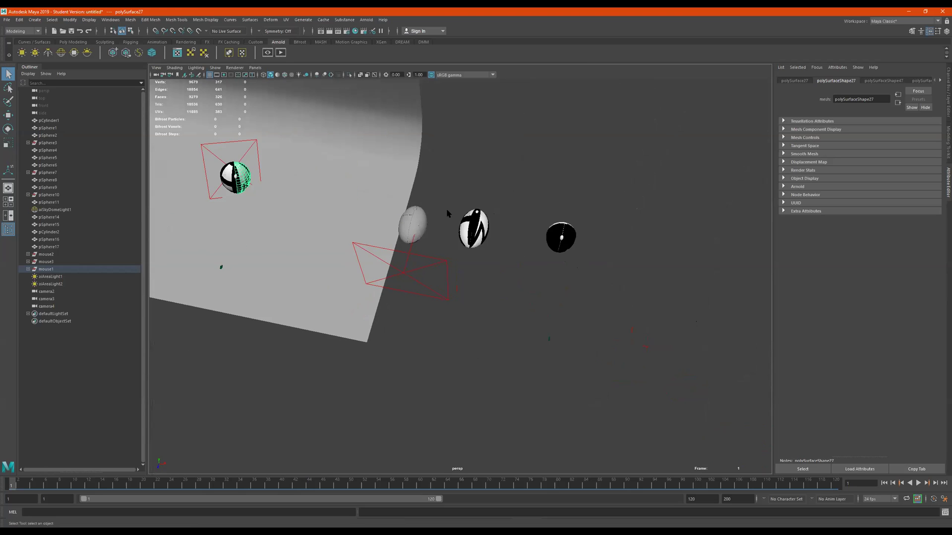
Step: Inspect the mouse models beside the backdrop, looking closely at the black-and-white one
scroll(450, 220, "up", 4)
left_click_drag(455, 217, 468, 237, "alt")
middle_click_drag(429, 194, 509, 227, "alt")
left_click_drag(496, 187, 458, 224)
left_click_drag(461, 173, 359, 181, "alt")
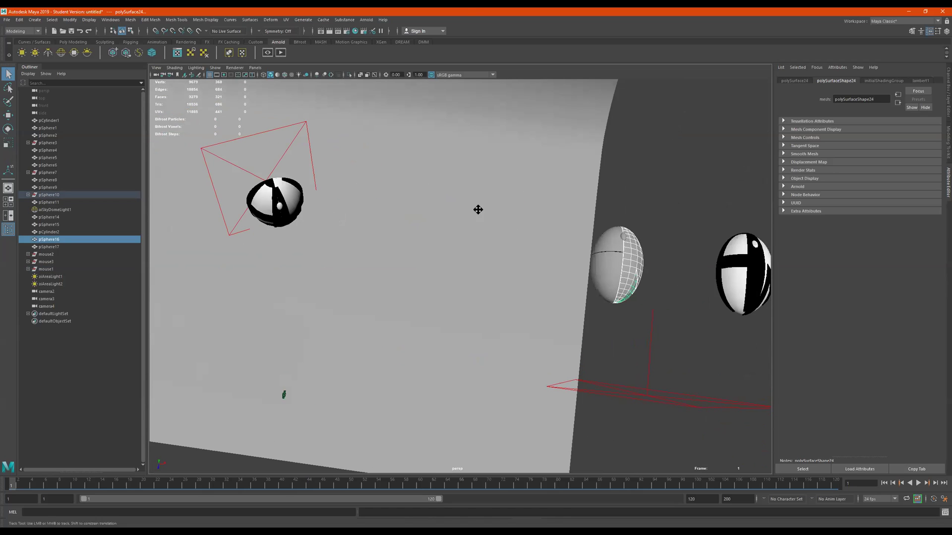
left_click_drag(478, 210, 507, 248, "alt")
mouse_move(615, 303)
left_mouse_down("alt")
mouse_move(631, 310)
mouse_move(621, 311)
left_mouse_up("alt")
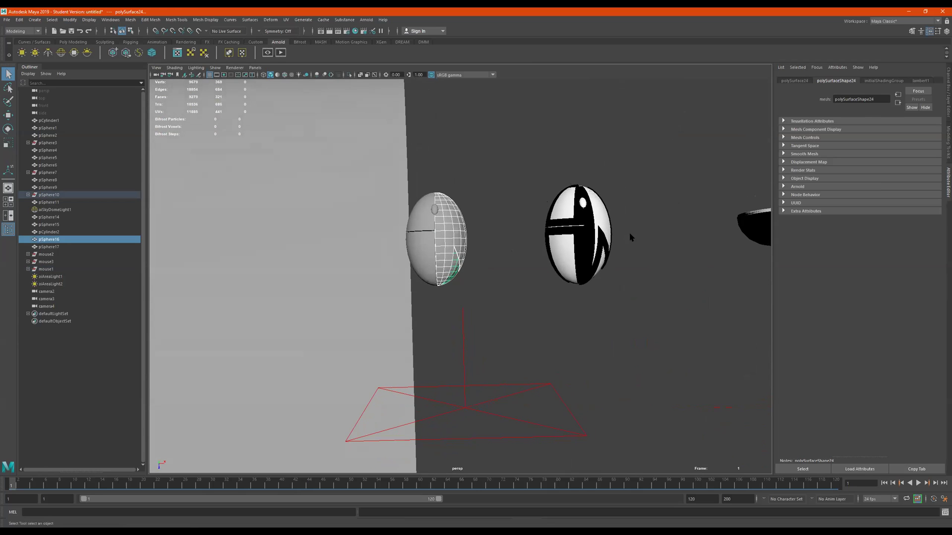
middle_click_drag(639, 225, 545, 254, "alt")
left_click_drag(519, 204, 472, 298)
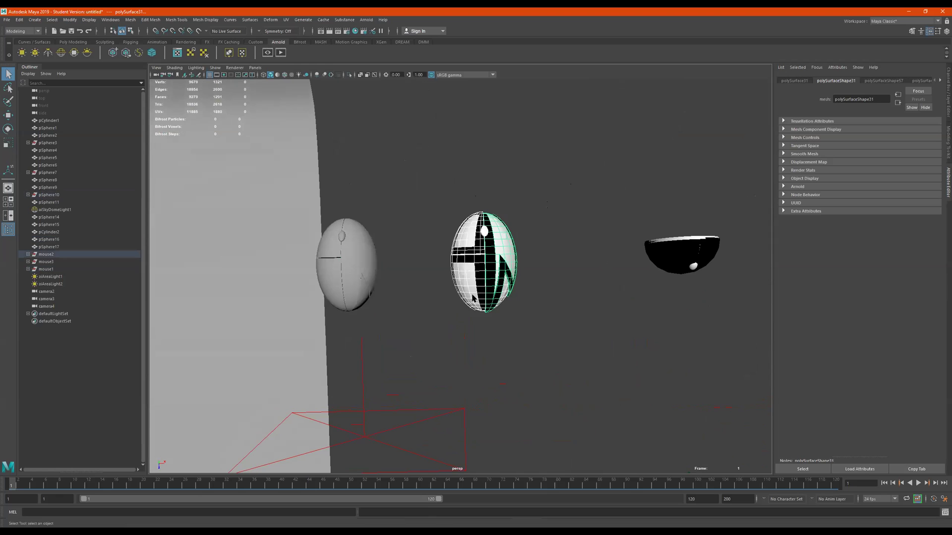
scroll(490, 254, "up", 5)
scroll(490, 255, "up", 3)
middle_click_drag(605, 226, 481, 273, "alt")
left_click_drag(480, 272, 489, 238, "alt")
middle_click_drag(485, 253, 488, 311, "alt")
left_click_drag(489, 310, 529, 318, "alt")
Step: Select the black striped half-shell polySurface31 of the black-and-white mouse in the mouse2 group and isolate it in the viewport
left_click(568, 285)
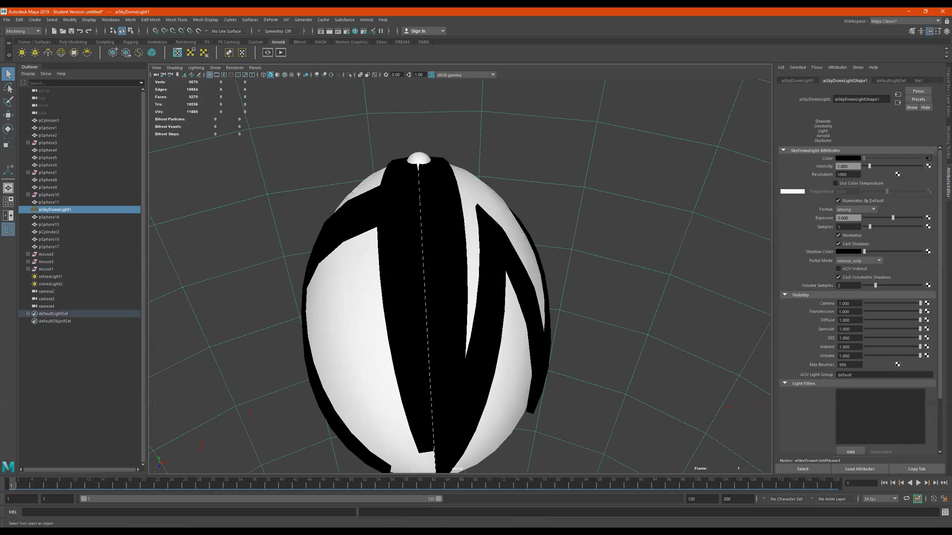
left_click_drag(395, 278, 437, 214, "alt")
left_click(422, 227)
left_click(431, 298)
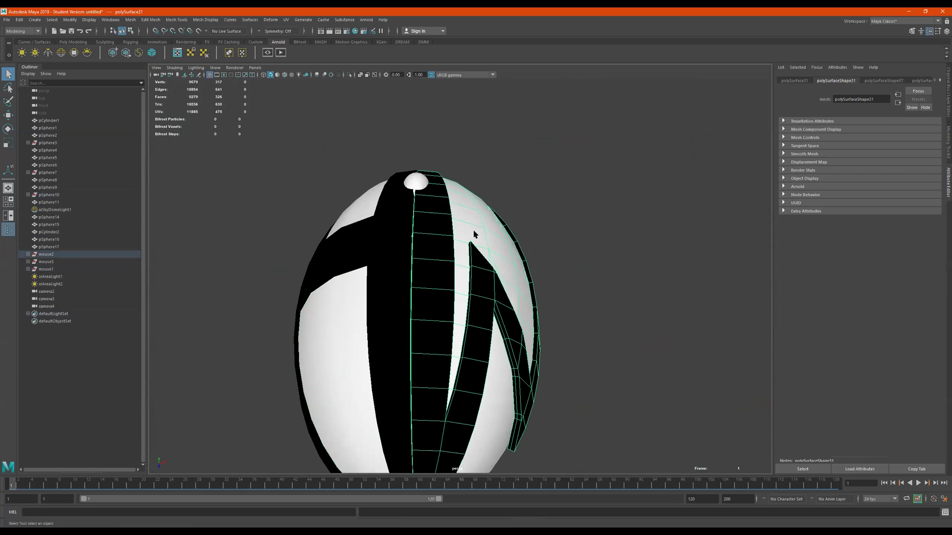
left_click_drag(476, 242, 484, 156, "alt")
left_click_drag(526, 218, 486, 317, "alt")
left_click_drag(421, 215, 466, 219, "alt")
left_click_drag(466, 284, 457, 467, "alt")
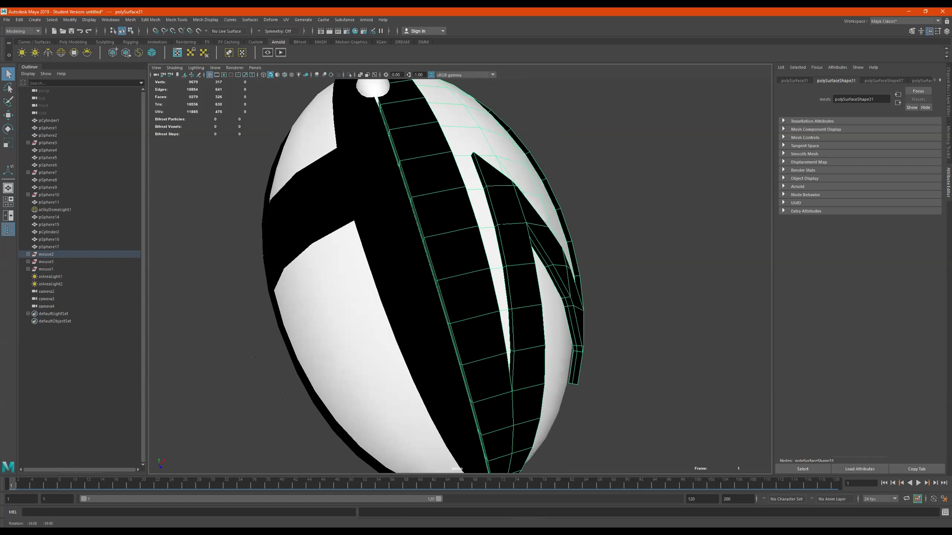
left_click_drag(491, 219, 530, 226, "alt")
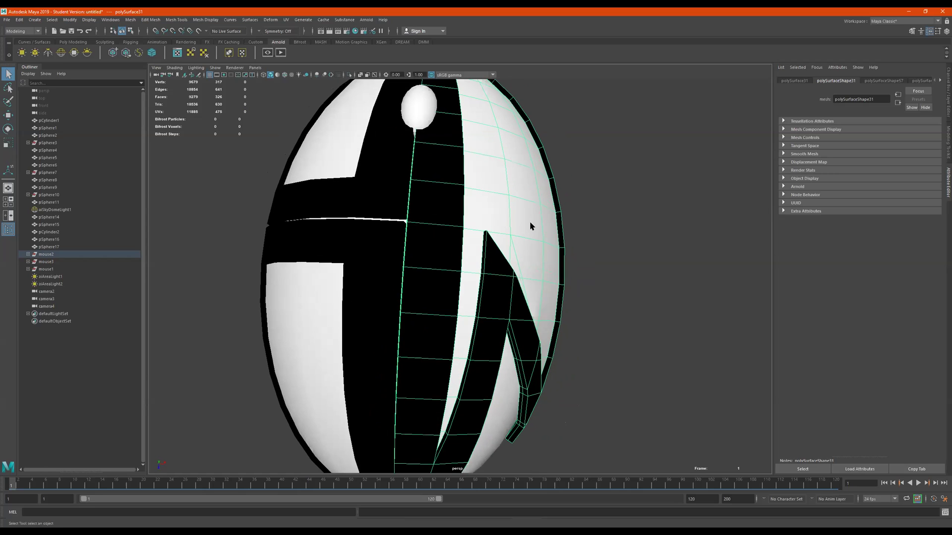
left_click(349, 75)
scroll(513, 205, "down", 5)
left_click_drag(513, 204, 565, 211, "alt")
Step: Select the narrow strip of faces along the inner rim of the isolated shell, checking the selection in wireframe
right_click(366, 154)
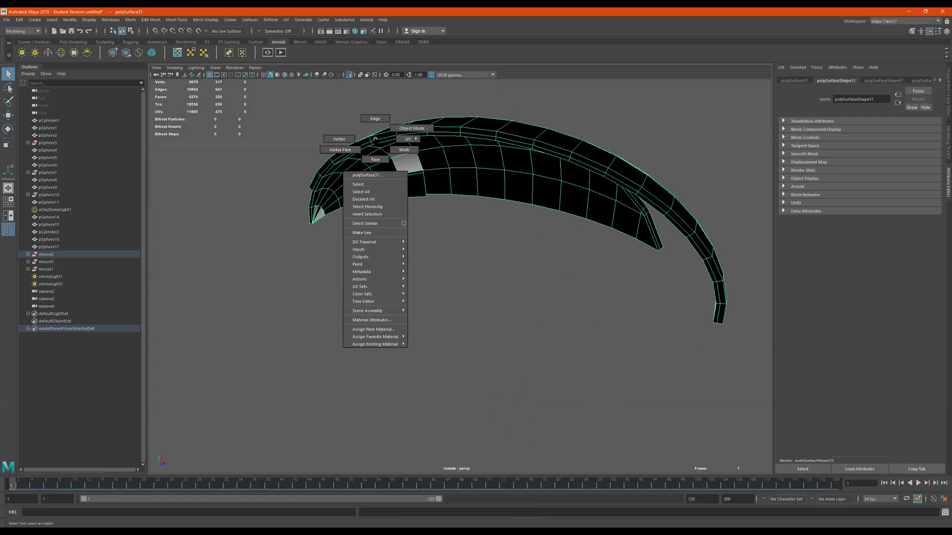
left_click(365, 297)
mouse_move(365, 297)
left_mouse_down("alt")
mouse_move(396, 292)
mouse_move(367, 295)
left_mouse_up("alt")
left_click_drag(377, 90, 434, 337)
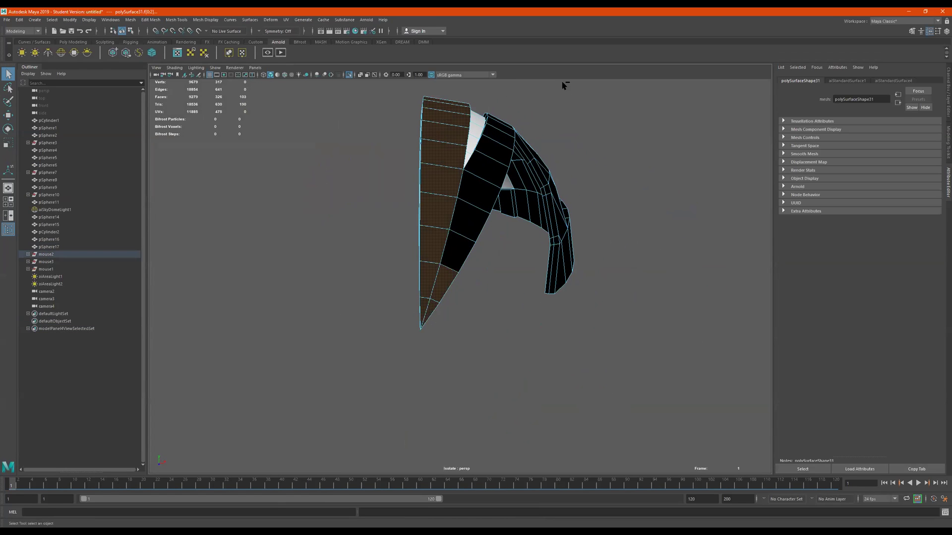
left_click_drag(518, 106, 433, 371)
left_click_drag(385, 314, 411, 302, "alt")
left_click_drag(560, 349, 679, 309)
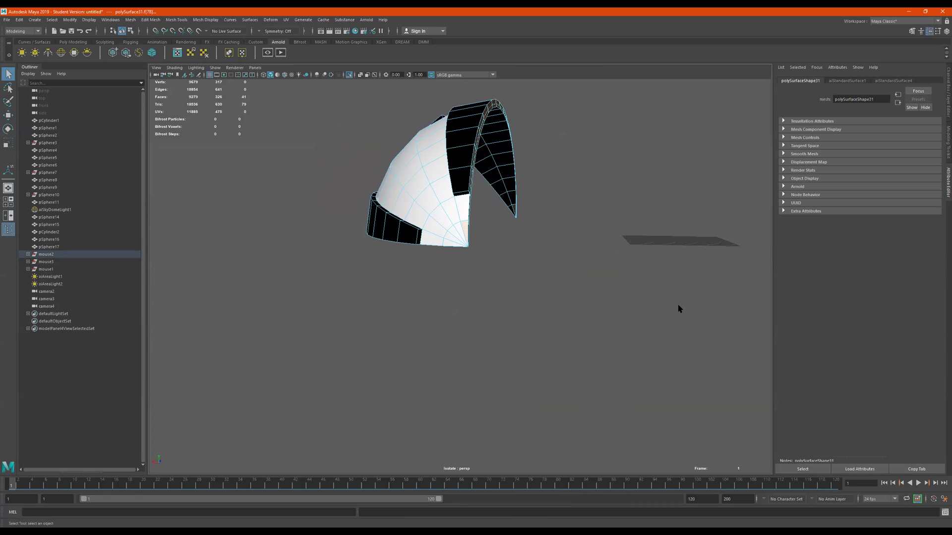
key("4")
left_click_drag(441, 210, 467, 241)
left_click_drag(467, 240, 480, 161, "alt")
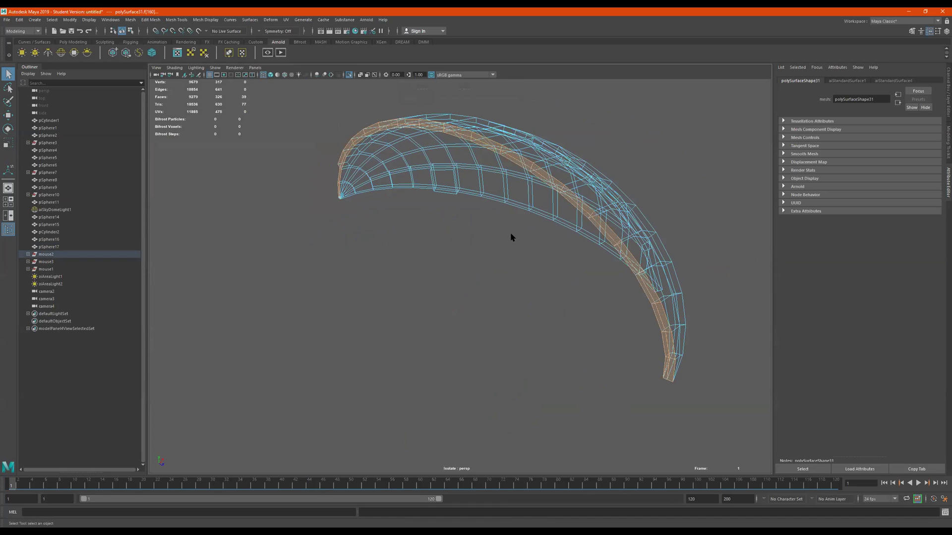
key("5")
Step: Assign a new aiStandardSurface material to the selected rim faces and name it GeoLight
right_click_drag(496, 147, 503, 330)
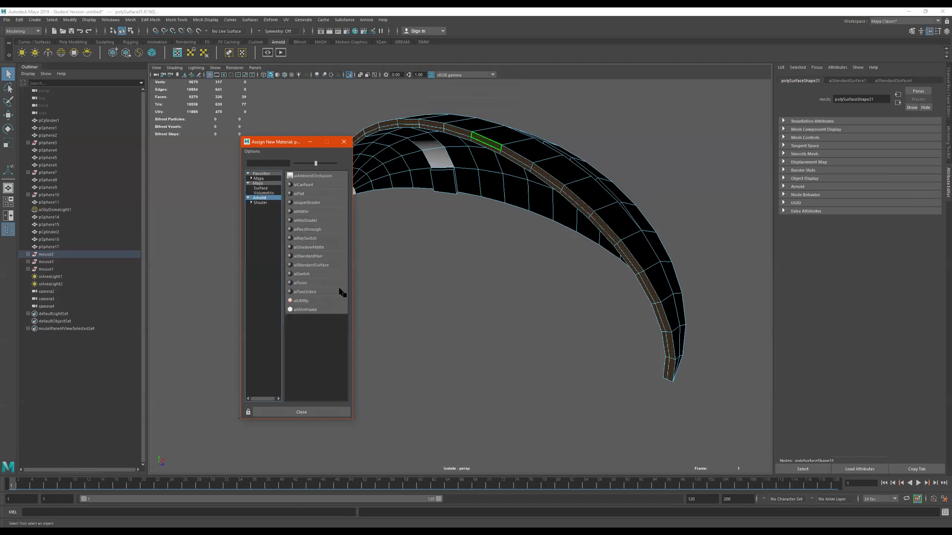
left_click(319, 266)
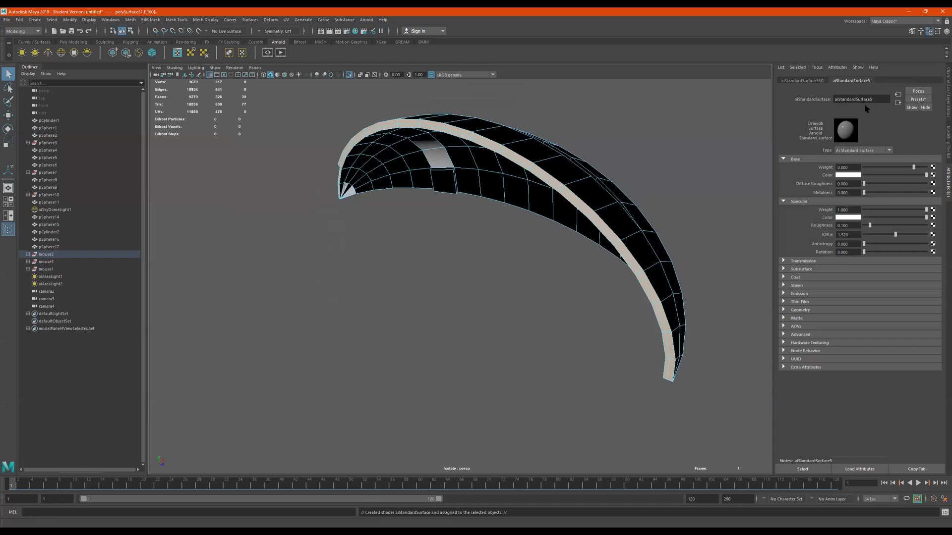
type("GeoLight")
key("Return")
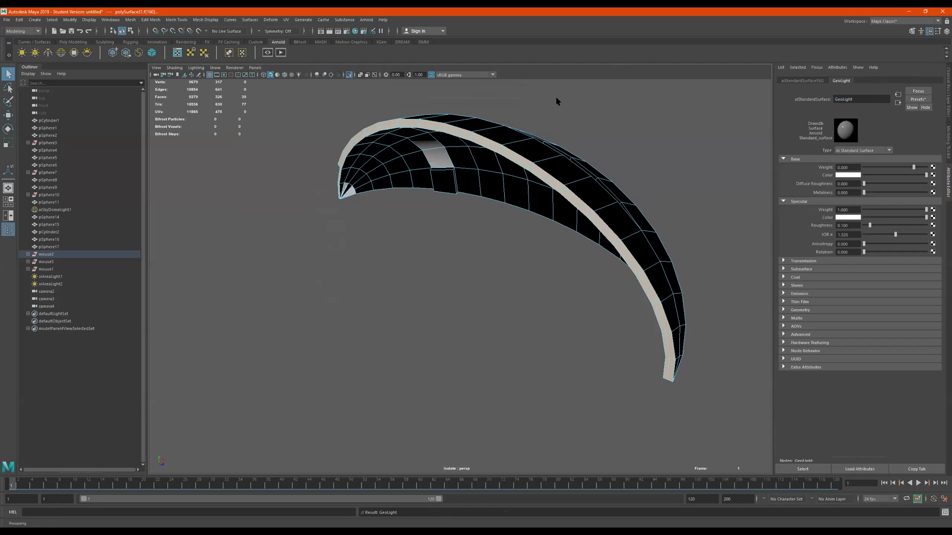
Step: Try to create an Arnold mesh light from the selected rim faces
left_click_drag(630, 129, 632, 128, "alt")
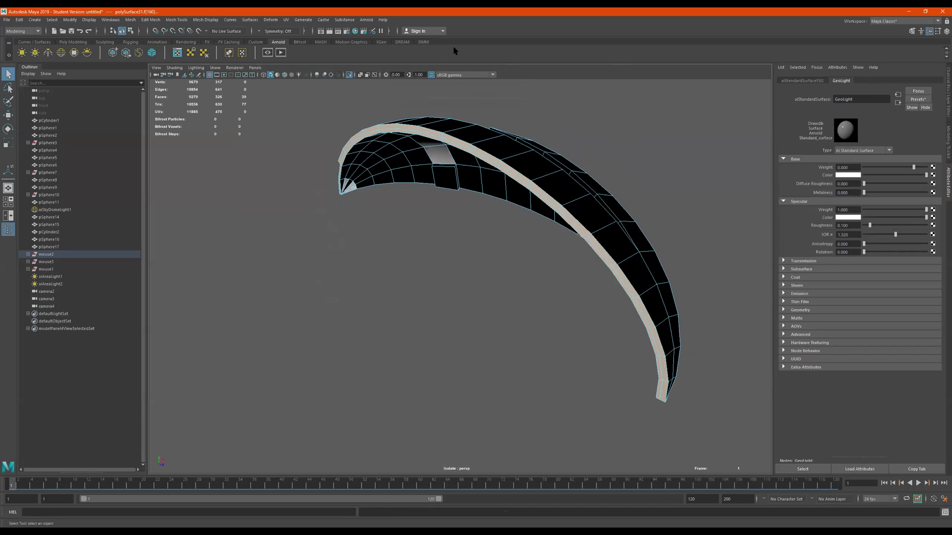
left_click(367, 20)
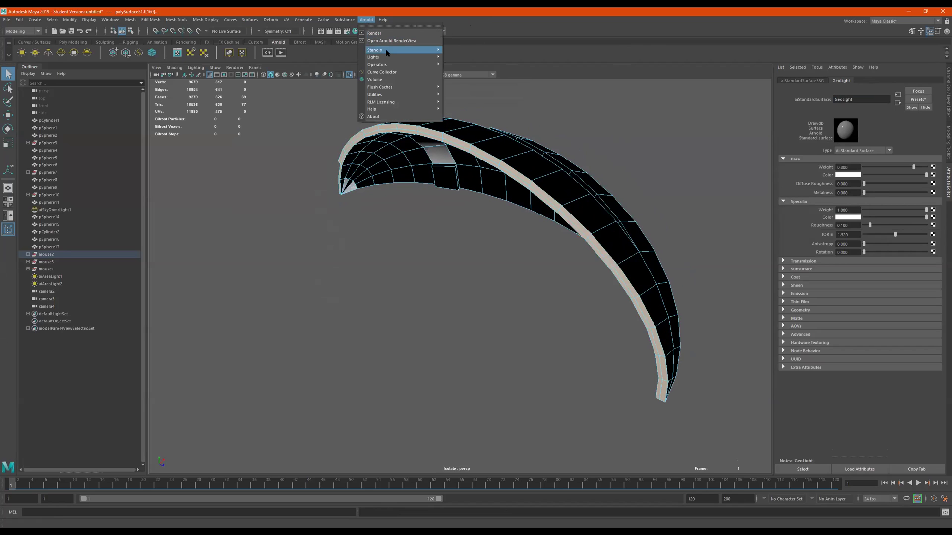
mouse_move(386, 59)
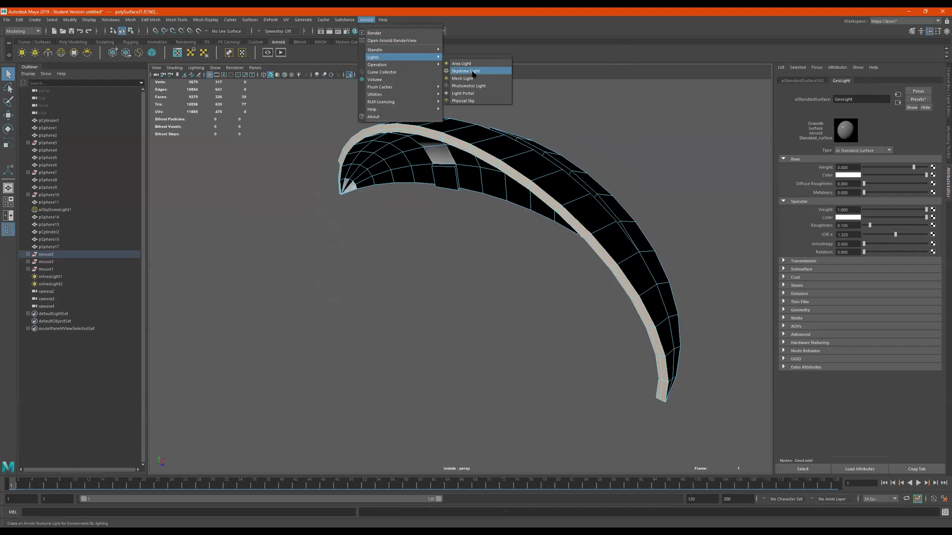
left_click(462, 78)
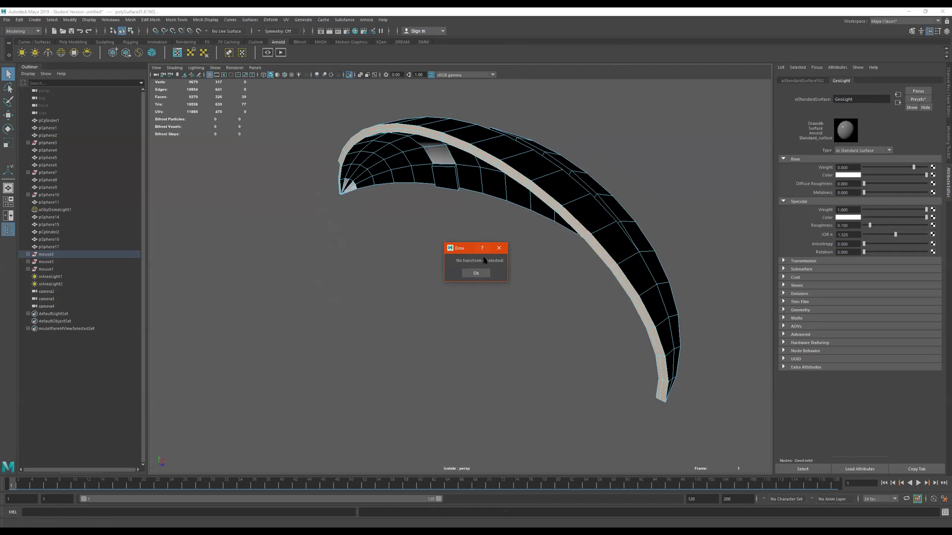
left_click(482, 276)
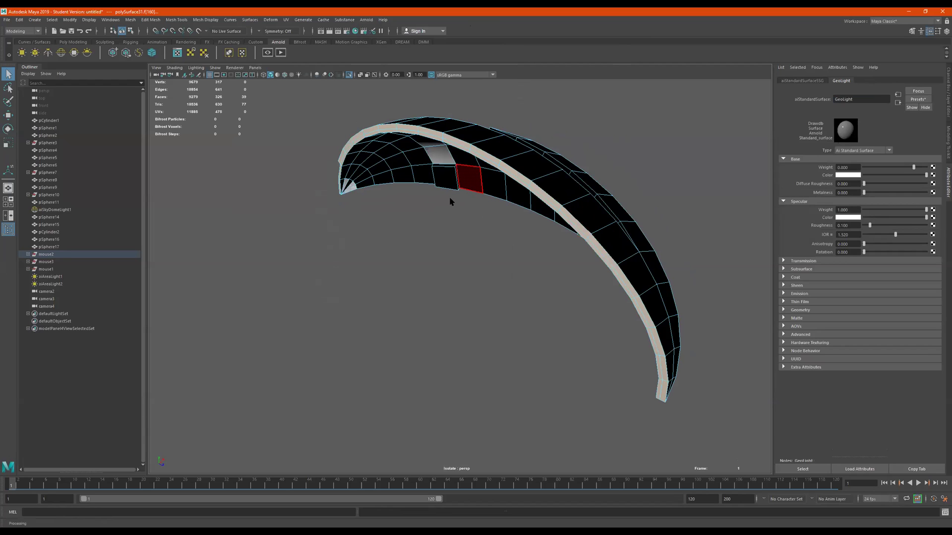
Step: Extract the selected rim faces into a separate mesh, return to object mode and clear the selection
left_click_drag(451, 202, 446, 212, "alt")
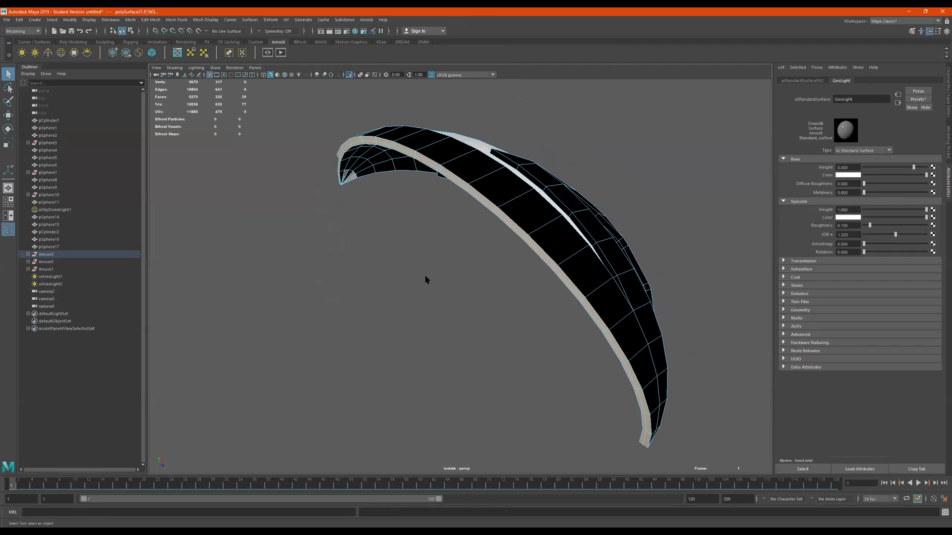
right_click_drag(435, 202, 435, 313, "shift")
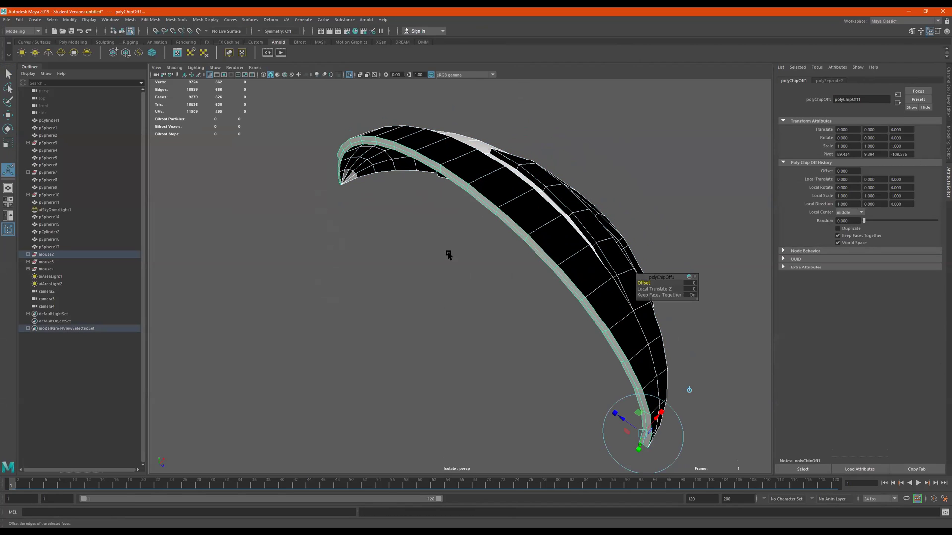
key("q")
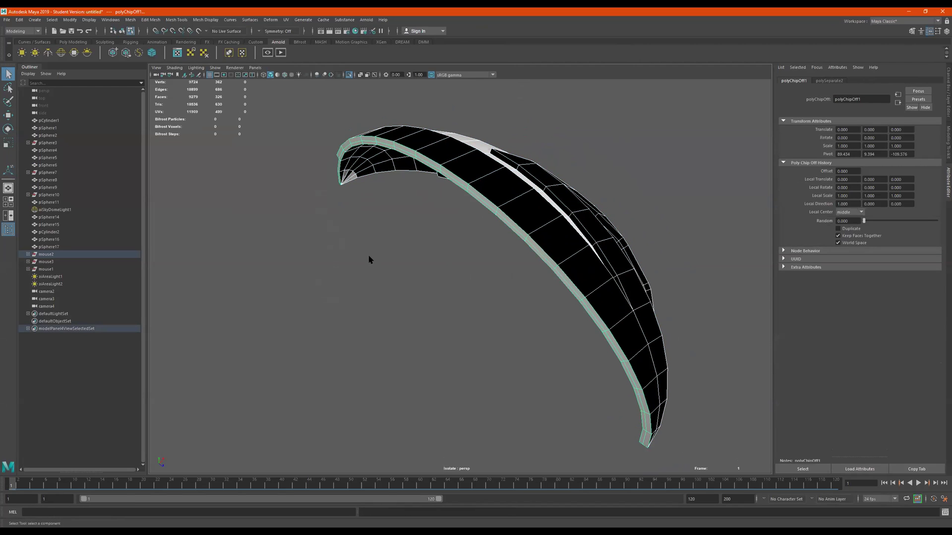
double_click(414, 155)
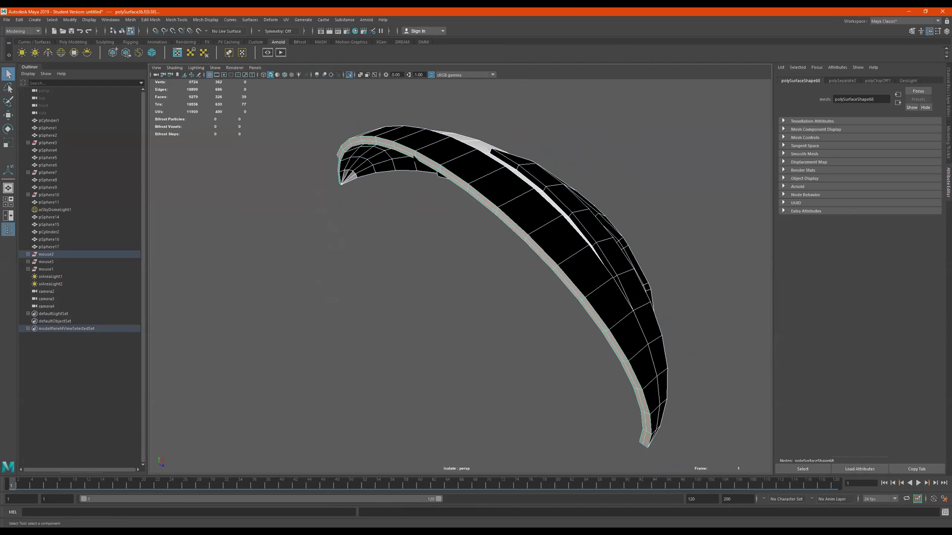
right_click_drag(415, 155, 655, 72)
left_click(605, 107)
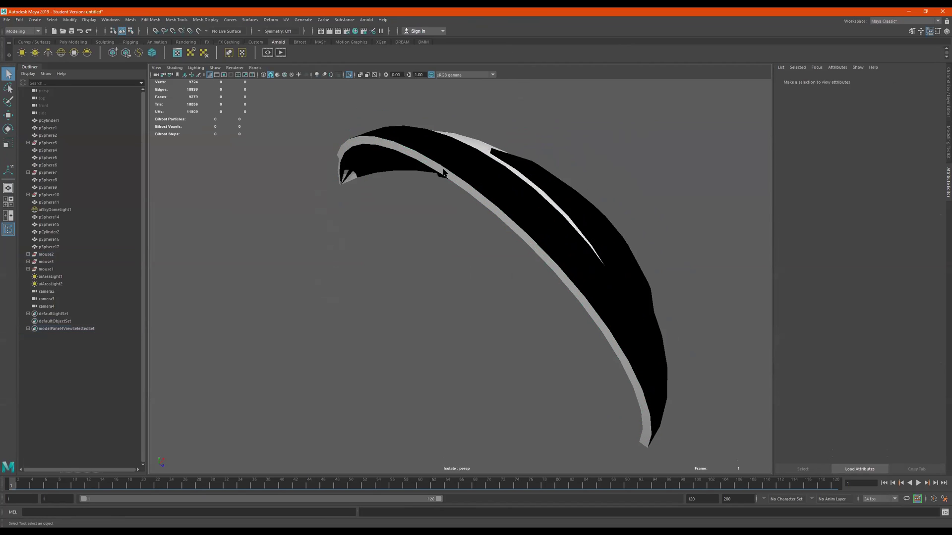
Step: Rename the extracted rim strip mesh in the mouse2 group as polySurface36_LightFace
left_click(444, 173)
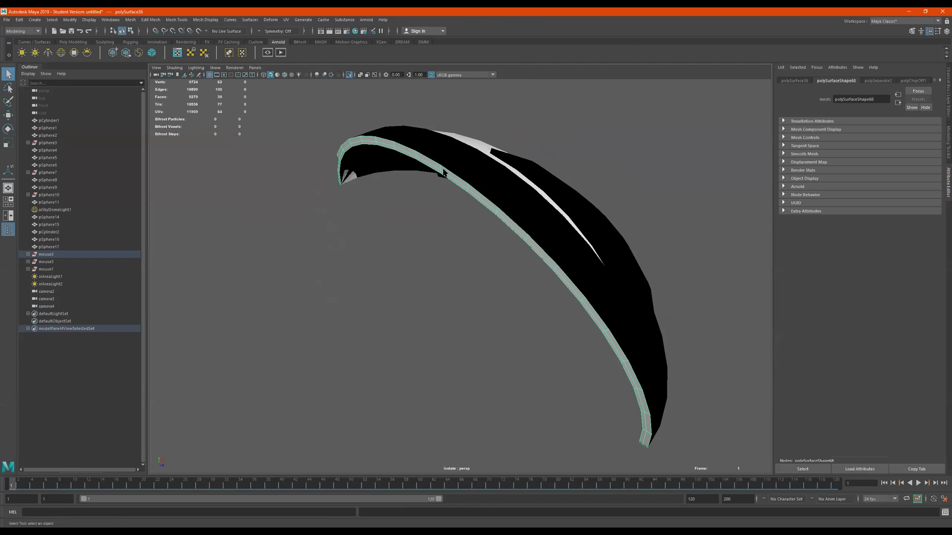
left_click(29, 254)
left_click(33, 298)
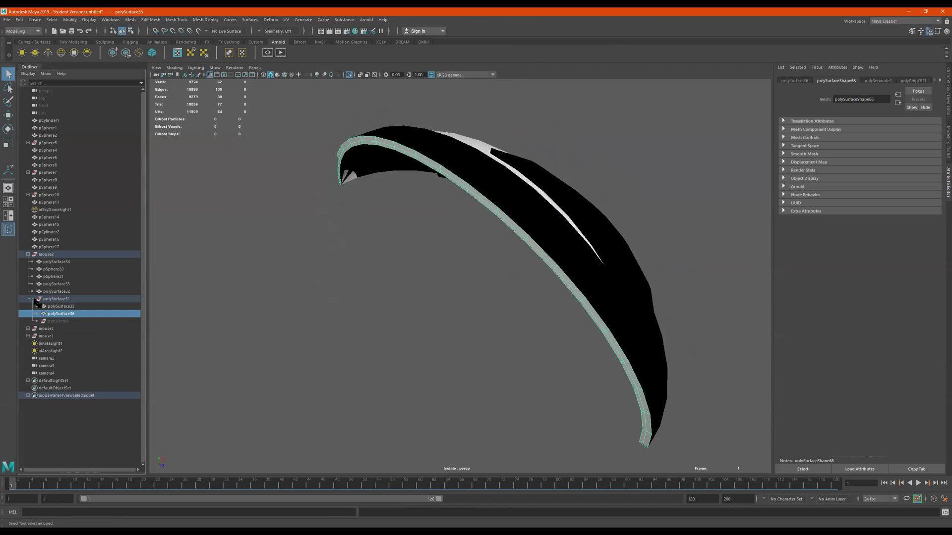
double_click(73, 316)
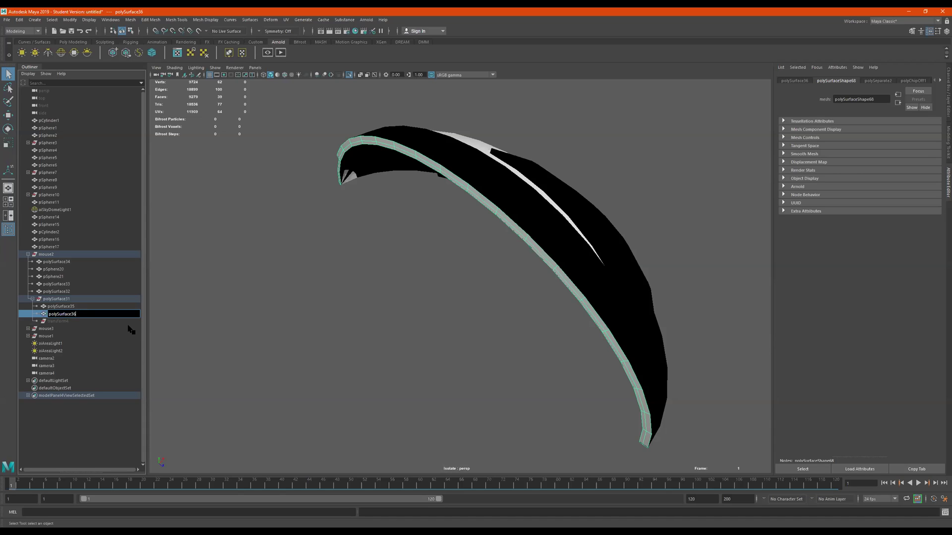
type("_LightFace")
key("Return")
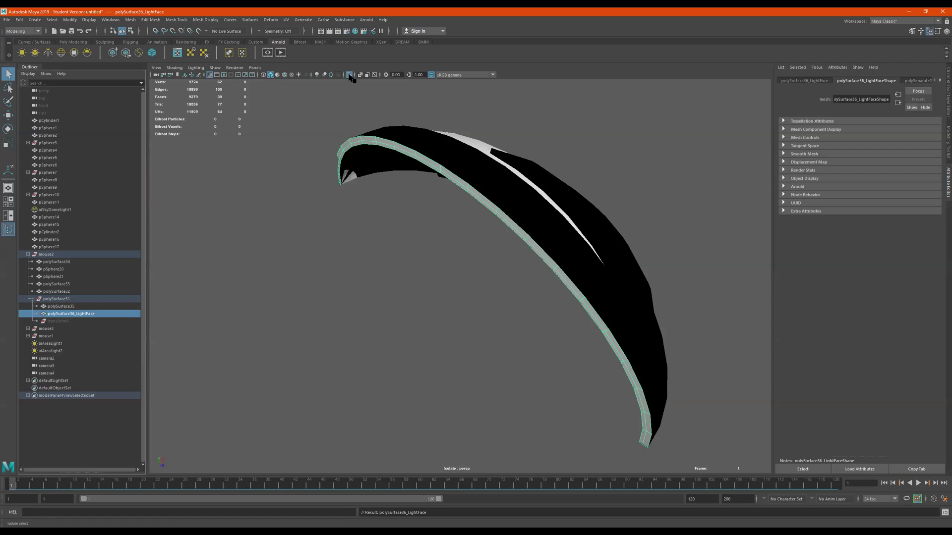
Step: Create an Arnold mesh light from the polySurface36_LightFace rim strip
left_click(474, 191)
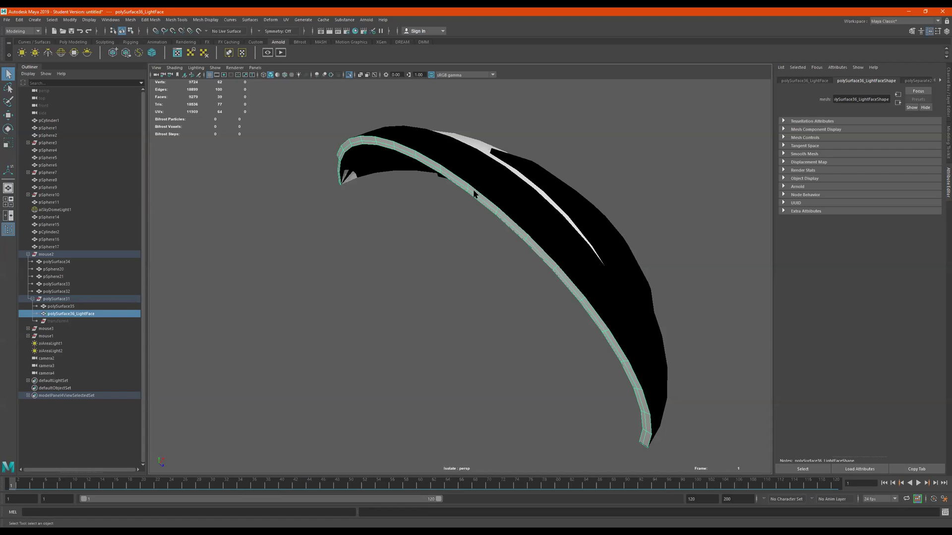
left_click(367, 20)
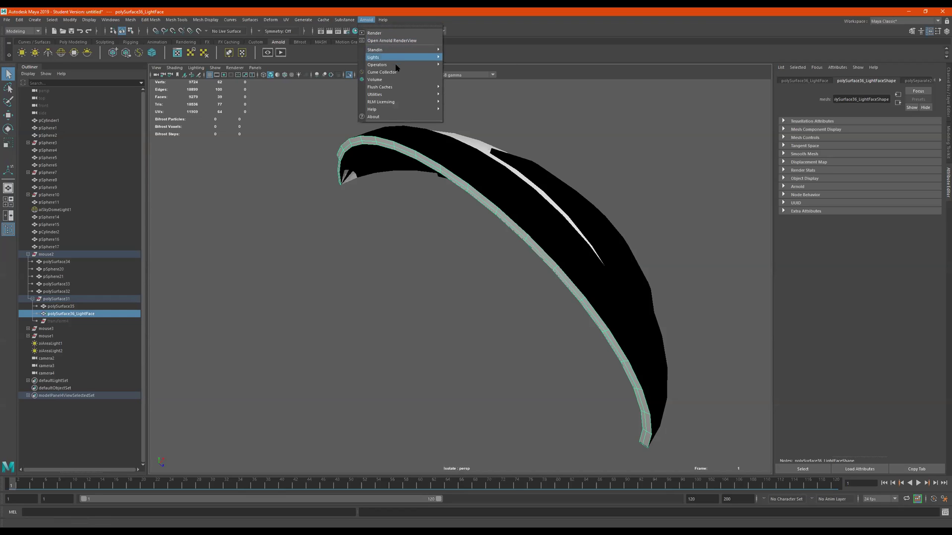
mouse_move(392, 59)
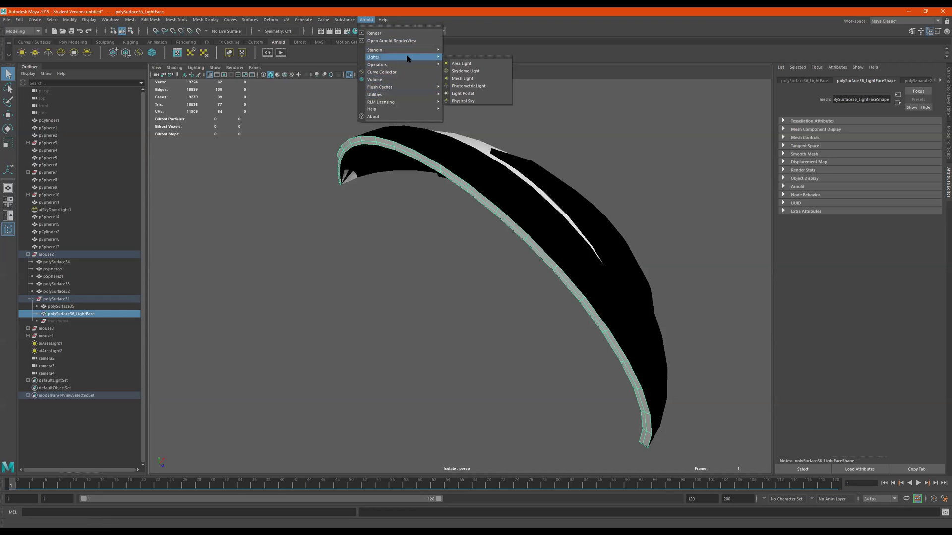
left_click(466, 79)
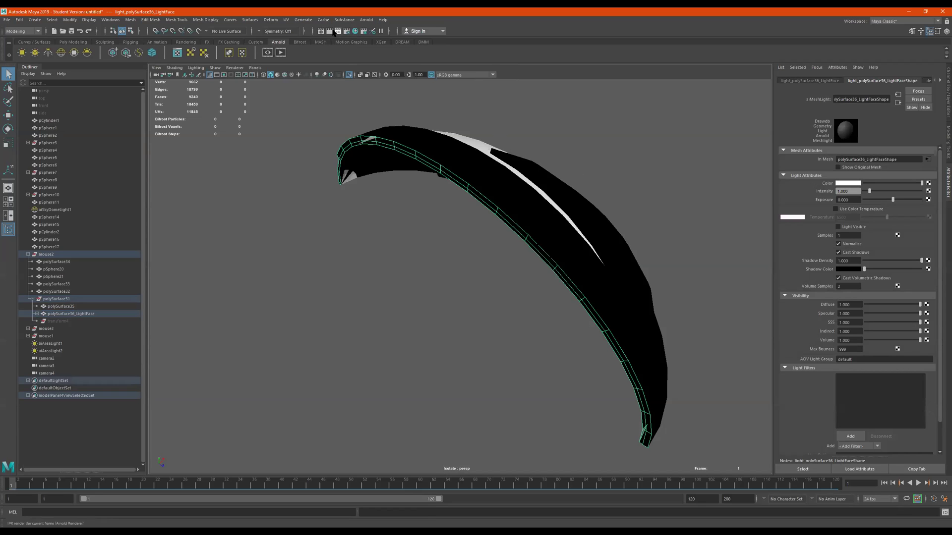
Step: Bring the full scene back from isolation and render the mouse in the Arnold RenderView
left_click(349, 74)
scroll(535, 199, "down", 3)
left_click_drag(491, 189, 327, 132, "alt")
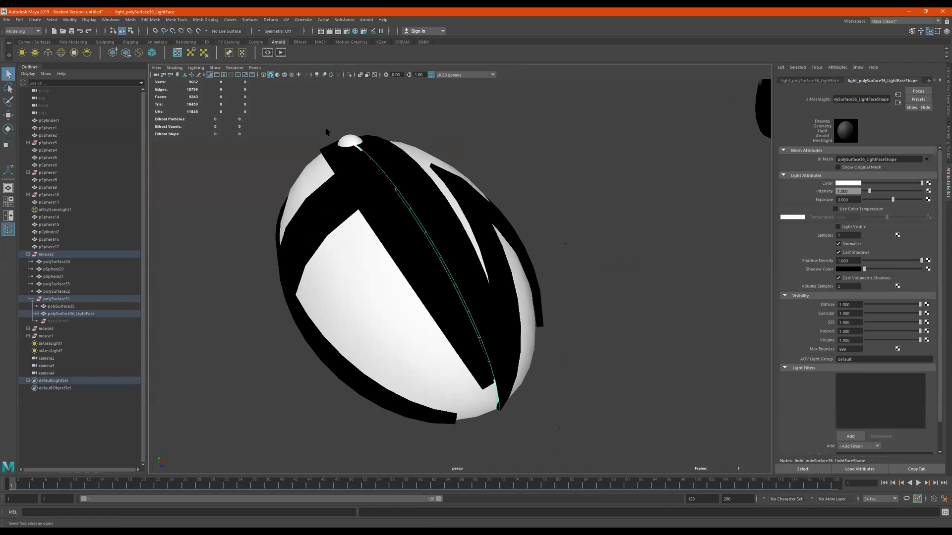
left_click(281, 52)
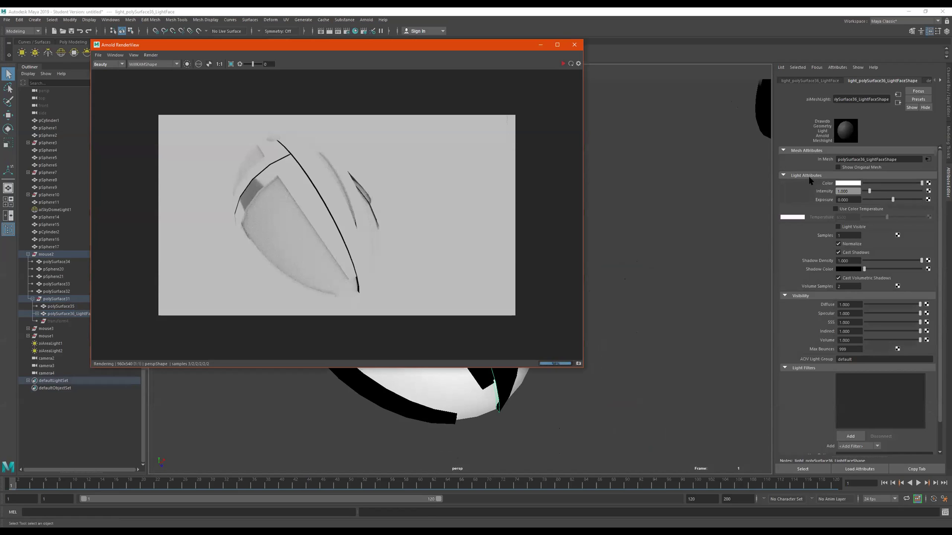
Step: Try an exposure of 25 on the rim mesh light, update the render and close the render window
left_click(860, 201)
key("Return")
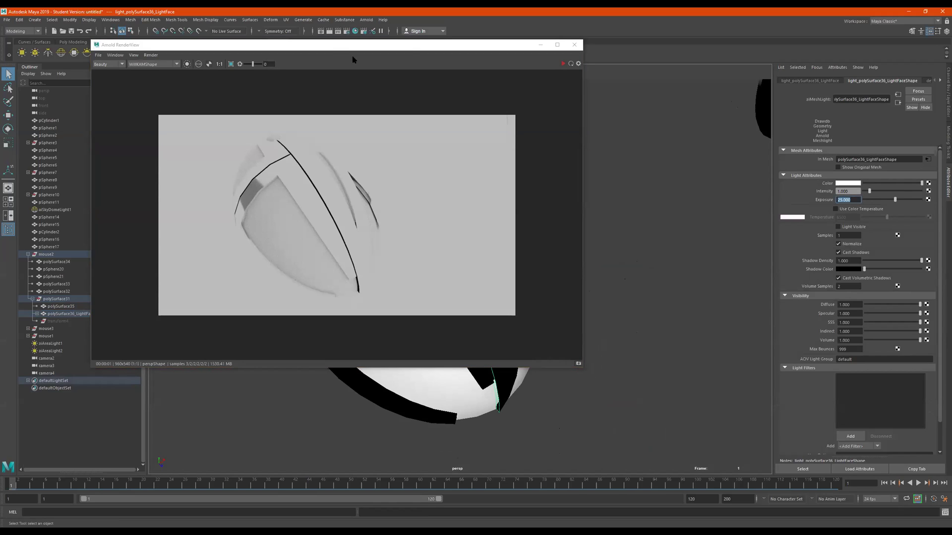
left_click(563, 63)
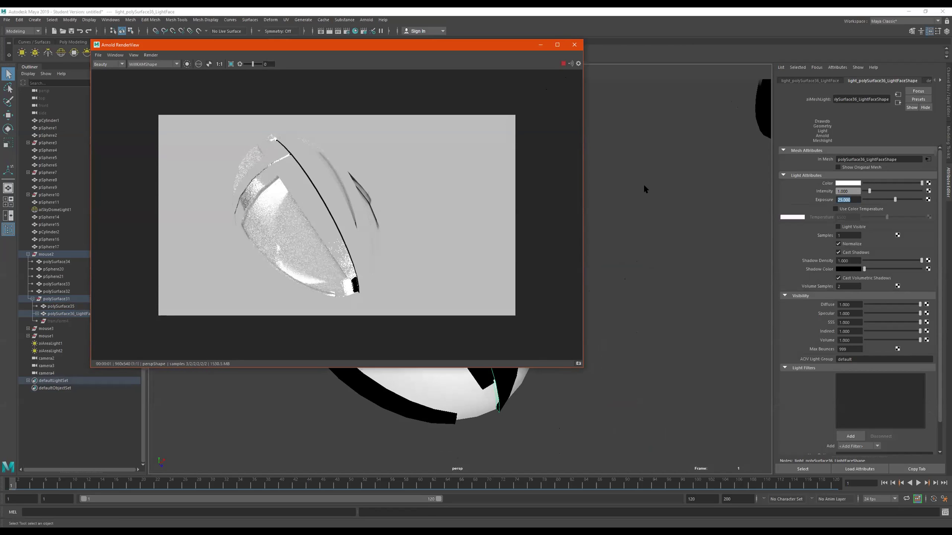
left_click(579, 47)
Step: Delete the area light aiAreaLight1 standing beside the mouse models
scroll(584, 223, "down", 10)
left_click_drag(644, 323, 511, 342, "alt")
left_click(310, 226)
scroll(313, 223, "down", 5)
key("w")
scroll(295, 286, "down", 2)
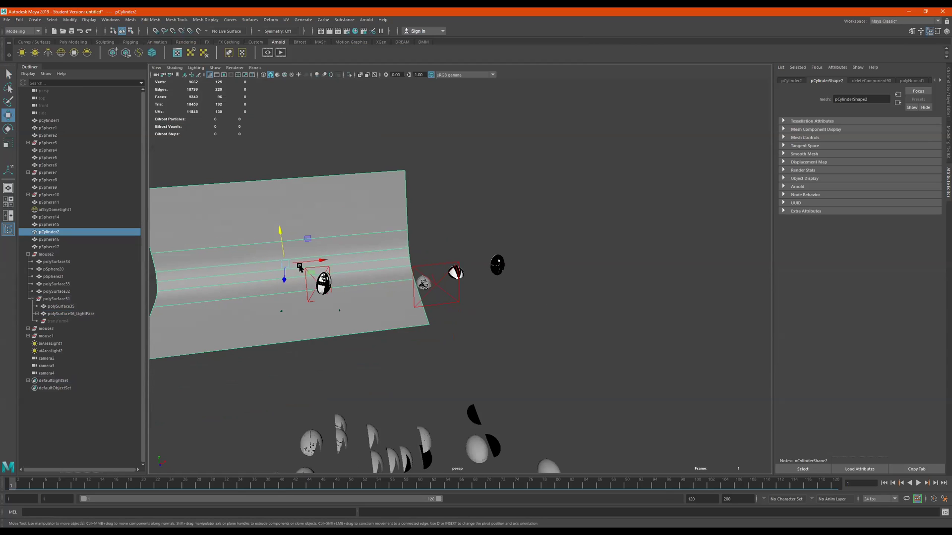
key("r")
left_click_drag(325, 268, 693, 192, "alt")
scroll(429, 279, "up", 5)
scroll(429, 279, "up", 3)
left_click(728, 148)
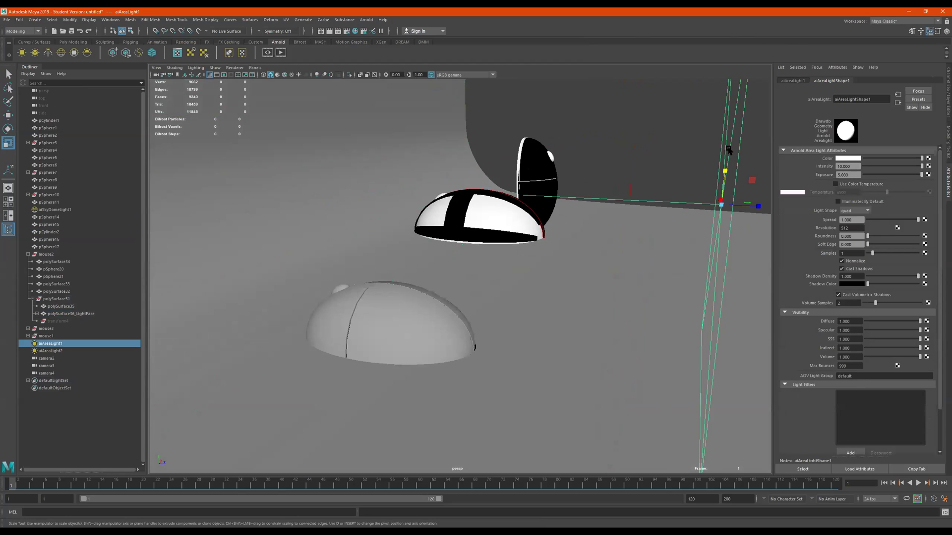
key("Delete")
Step: Frame the striped mouse from above and render it in the Arnold RenderView
left_click_drag(553, 286, 504, 325, "alt")
scroll(578, 214, "up", 4)
left_click_drag(533, 220, 556, 218, "alt")
middle_click_drag(555, 218, 488, 278, "alt")
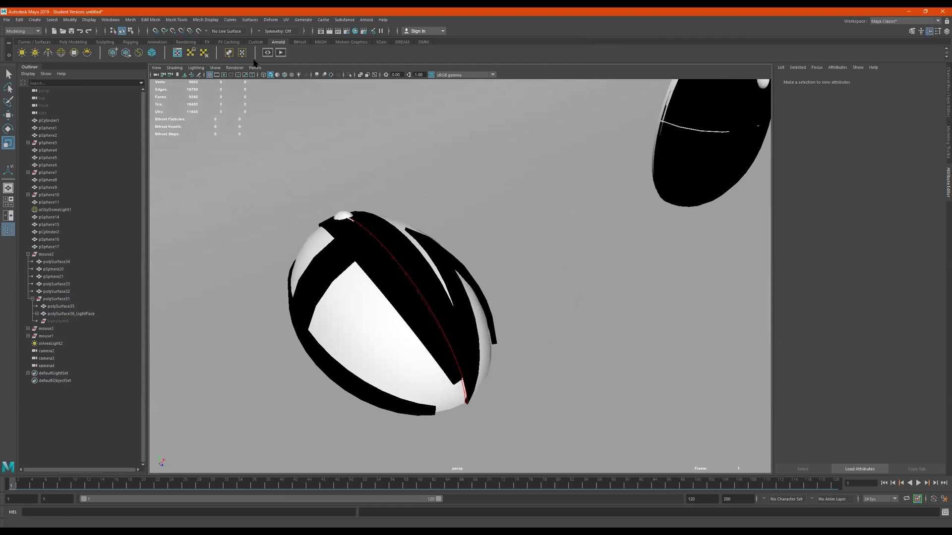
left_click(281, 53)
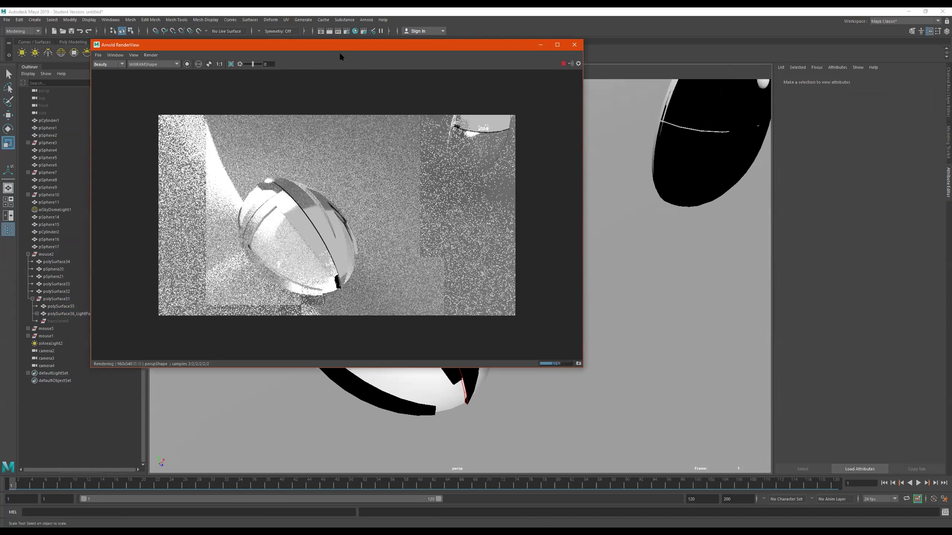
Step: Select the mesh light under polySurface36_LightFace and reduce its exposure to 15 and then to 10 while the render updates
left_click(33, 313)
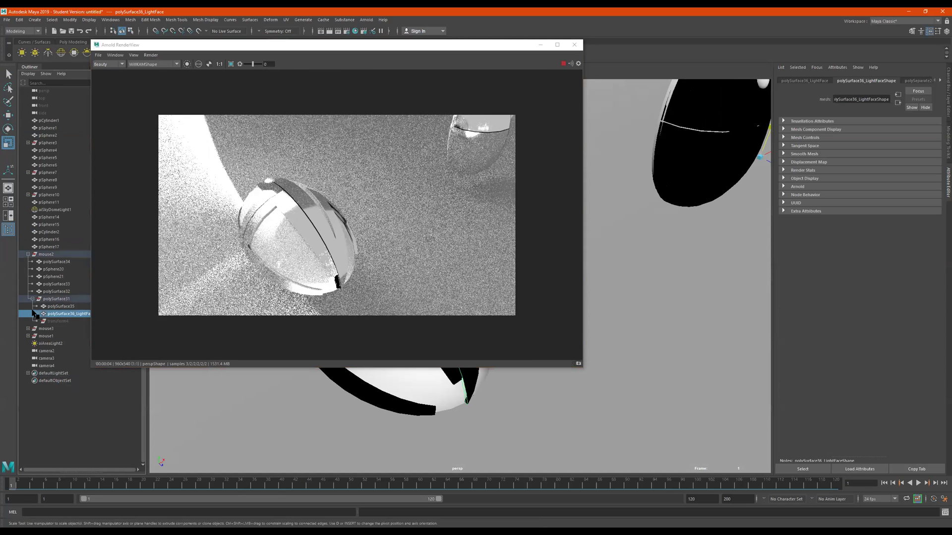
left_click(36, 314)
left_click(64, 321)
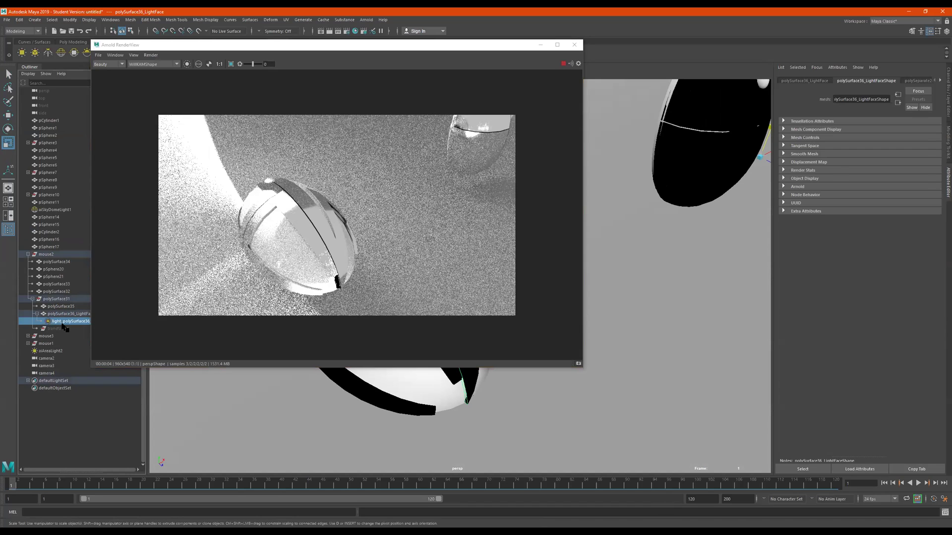
left_click_drag(860, 200, 792, 200)
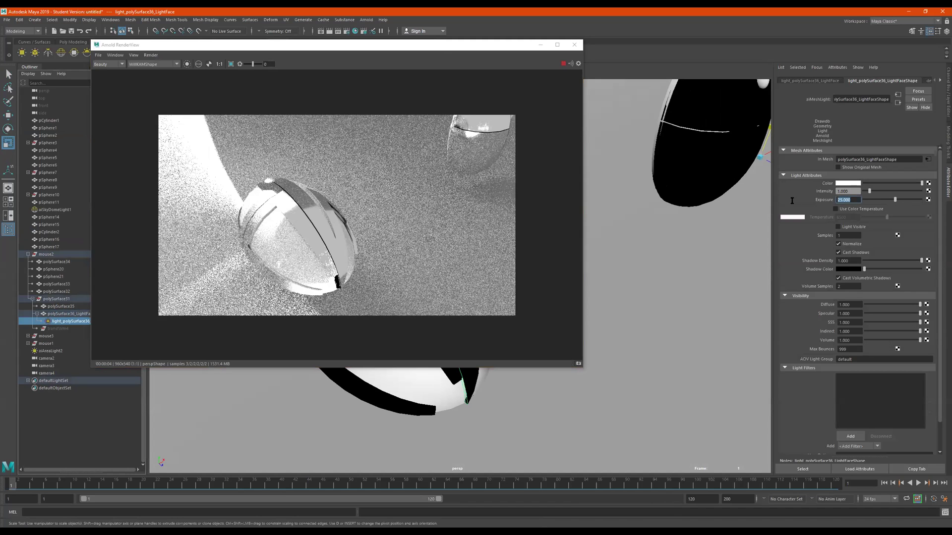
key("Return")
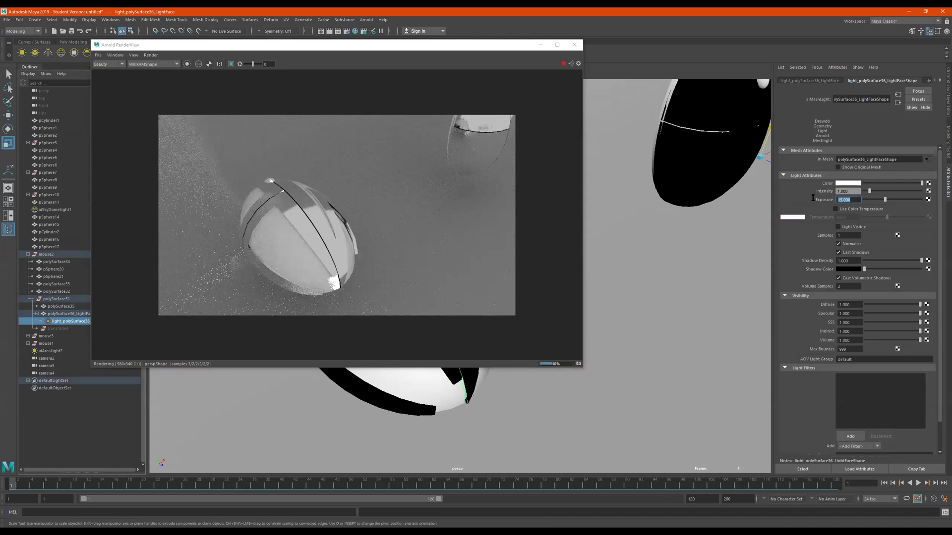
type("10")
key("Return")
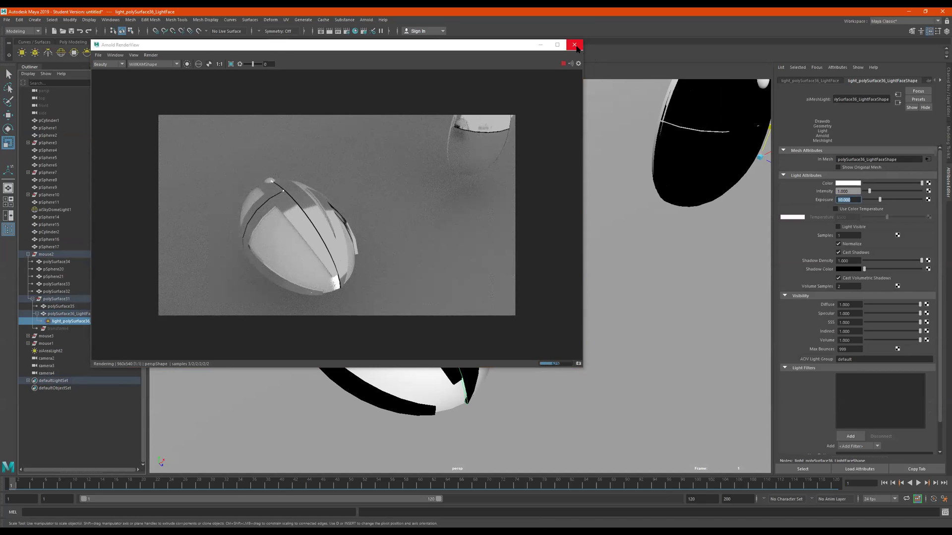
Step: Duplicate the polySurface36_LightFace rim strip mesh
left_click_drag(479, 302, 501, 283, "alt")
scroll(367, 256, "up", 3)
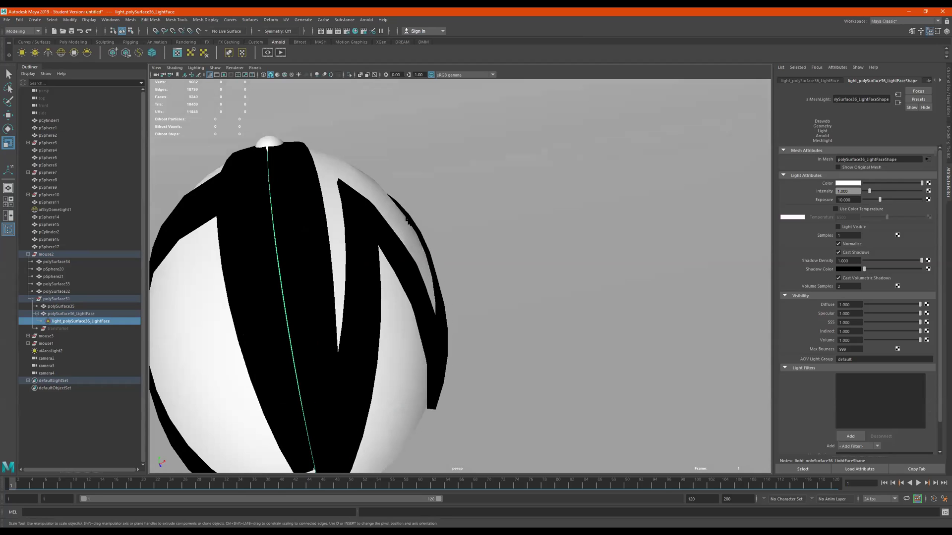
left_click_drag(406, 218, 405, 214, "alt")
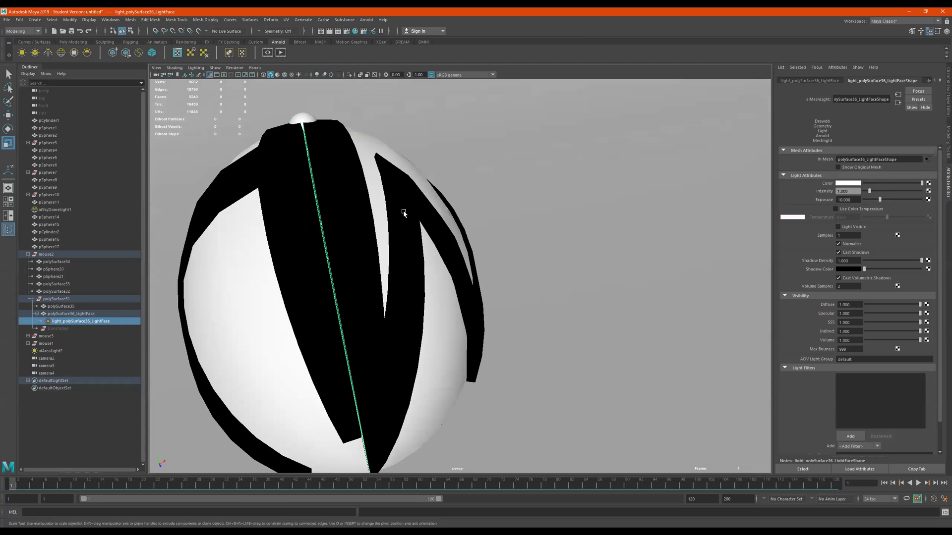
left_click(85, 314)
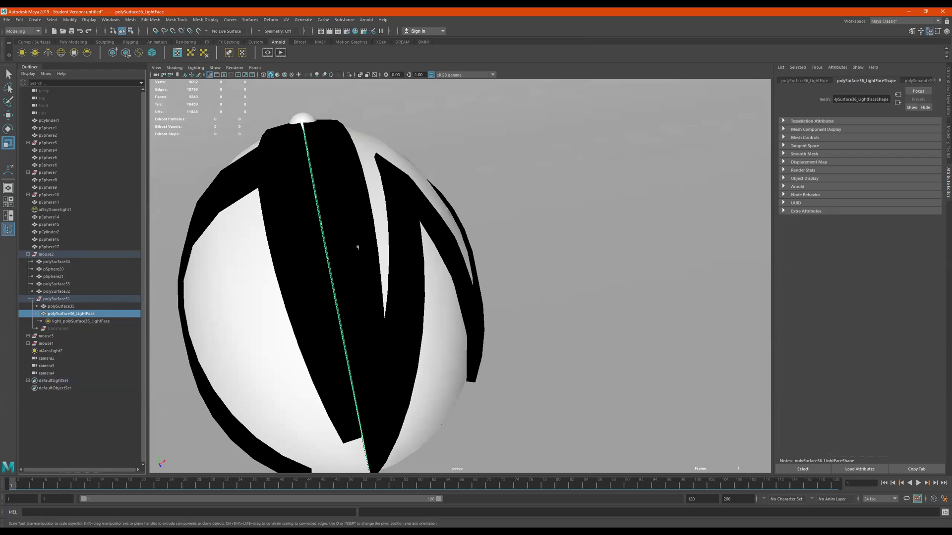
key("ctrl+d")
key("w")
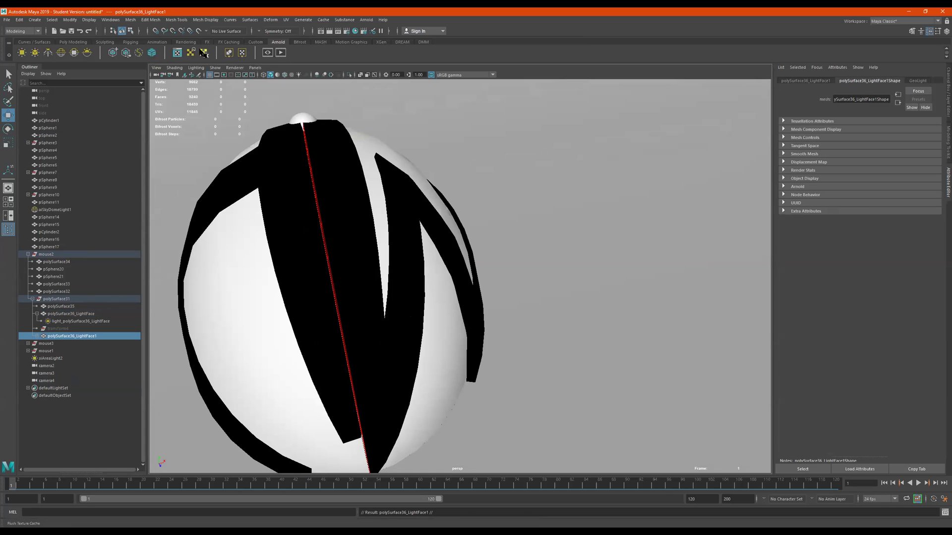
Step: Examine the panels and centre seam of the neighbouring grey mouse model, then return to the striped mouse
left_click(72, 42)
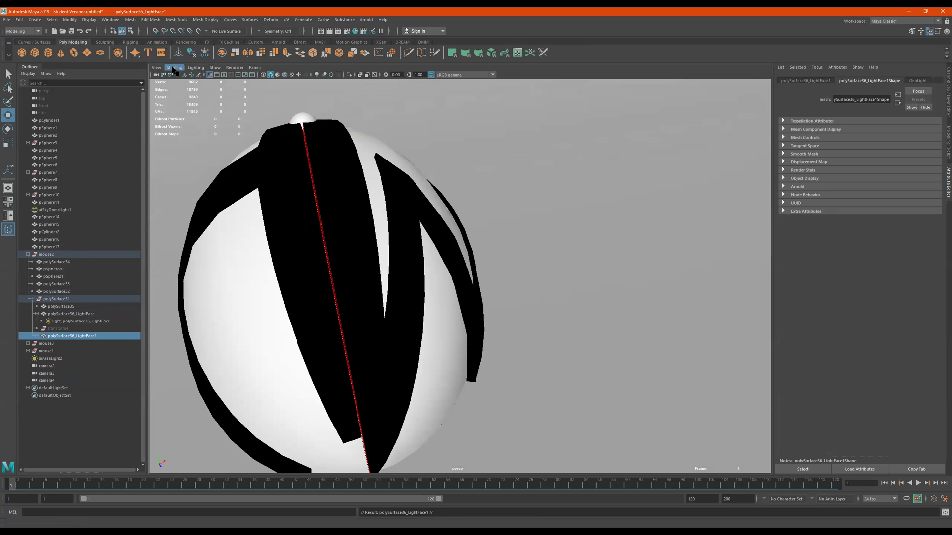
scroll(525, 238, "down", 6)
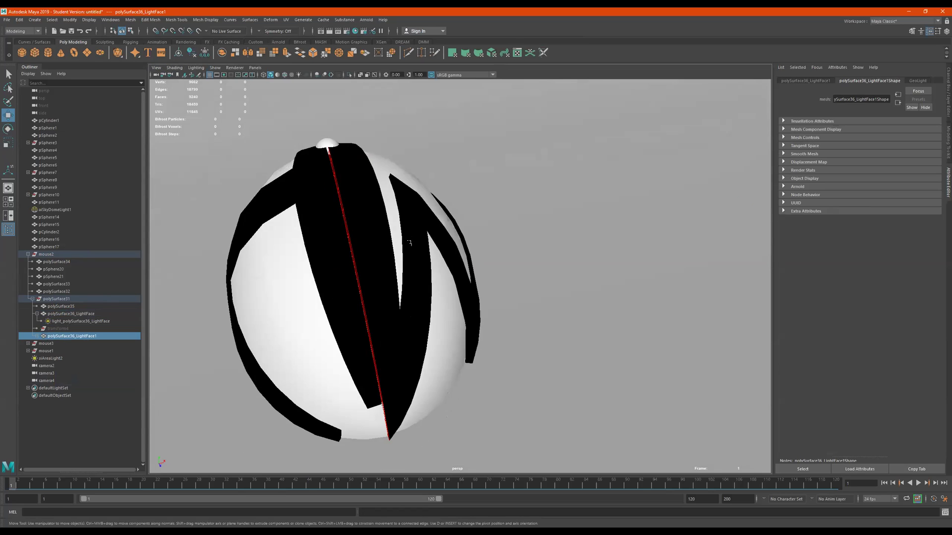
left_click_drag(762, 228, 494, 233)
key("ctrl+z")
left_click(492, 228)
scroll(492, 226, "up", 3)
left_click_drag(558, 232, 510, 228, "alt")
left_click_drag(525, 189, 549, 164, "alt")
left_click_drag(542, 158, 555, 189, "alt")
key("ctrl+z")
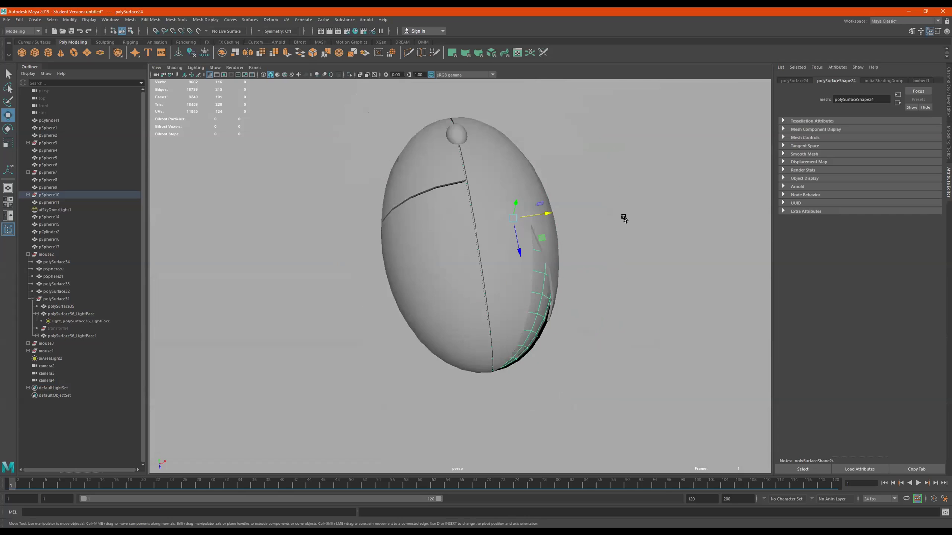
middle_click_drag(625, 219, 381, 304, "alt")
key("f")
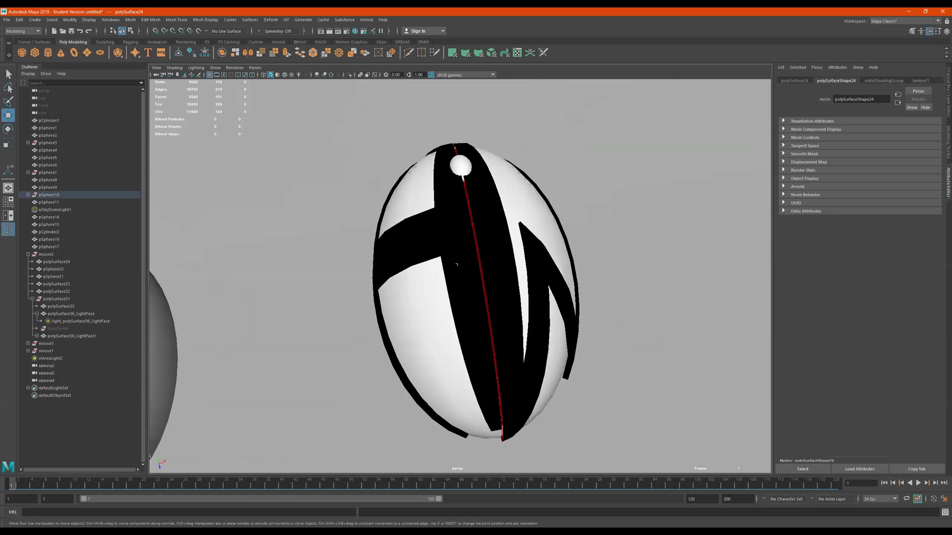
Step: Insert an edge loop with Multi-Cut on panel polySurface35, close to its inner edge beside the light strip
left_click(438, 261)
key("f")
left_click_drag(512, 247, 377, 189, "alt")
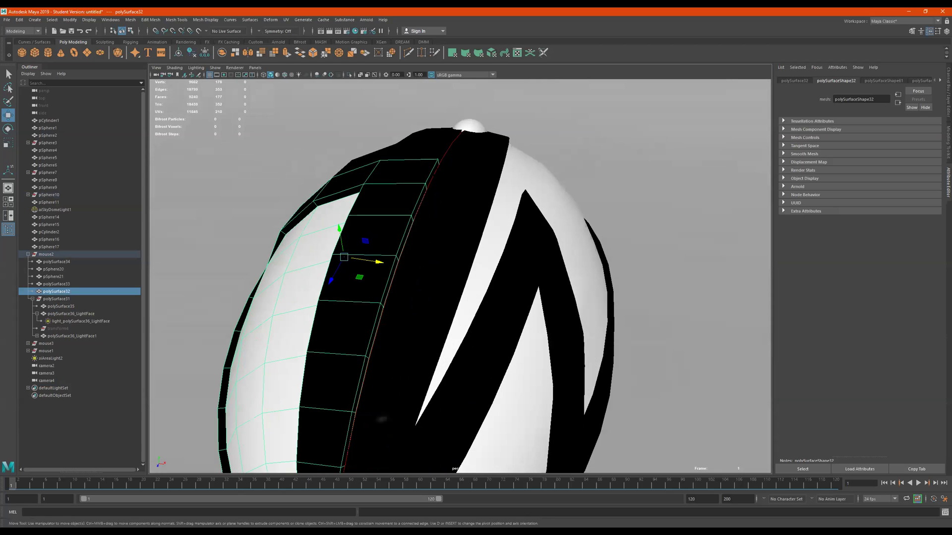
right_click_drag(377, 188, 324, 191, "alt")
left_click_drag(324, 191, 461, 255, "alt")
scroll(480, 286, "up", 5)
left_click(476, 268)
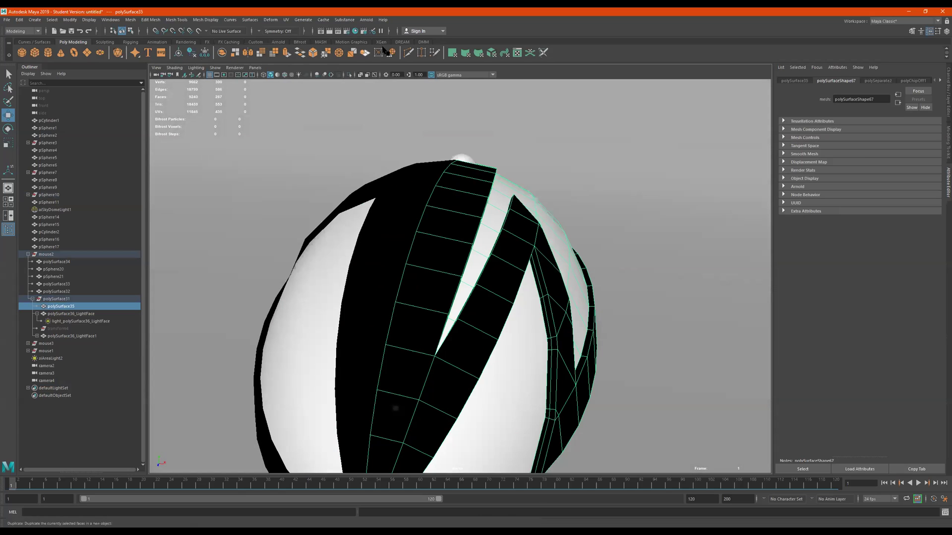
left_click(408, 53)
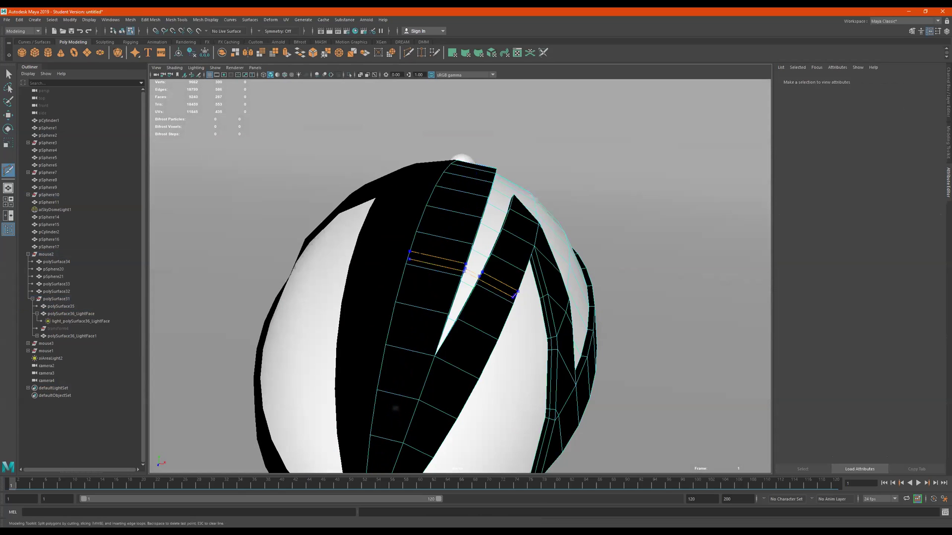
left_click(421, 222, "ctrl")
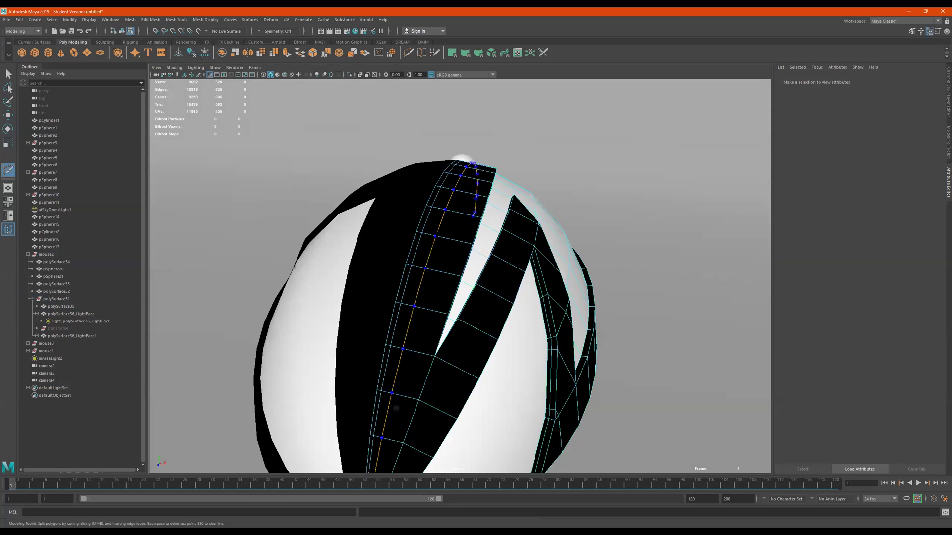
right_click_drag(527, 261, 651, 180, "alt")
key("q")
key("w")
left_click_drag(496, 258, 545, 258, "alt")
scroll(456, 288, "up", 3)
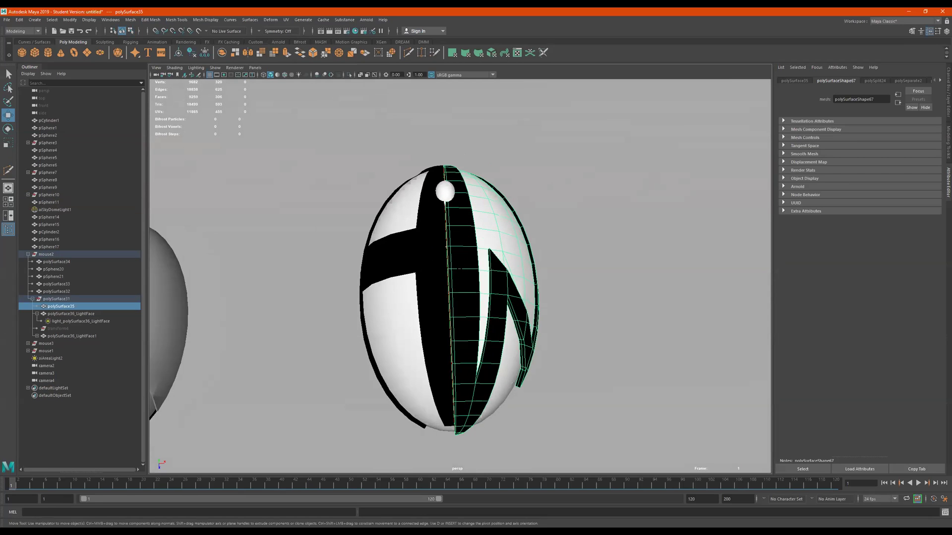
scroll(442, 238, "up", 2)
left_click_drag(438, 229, 469, 248, "alt")
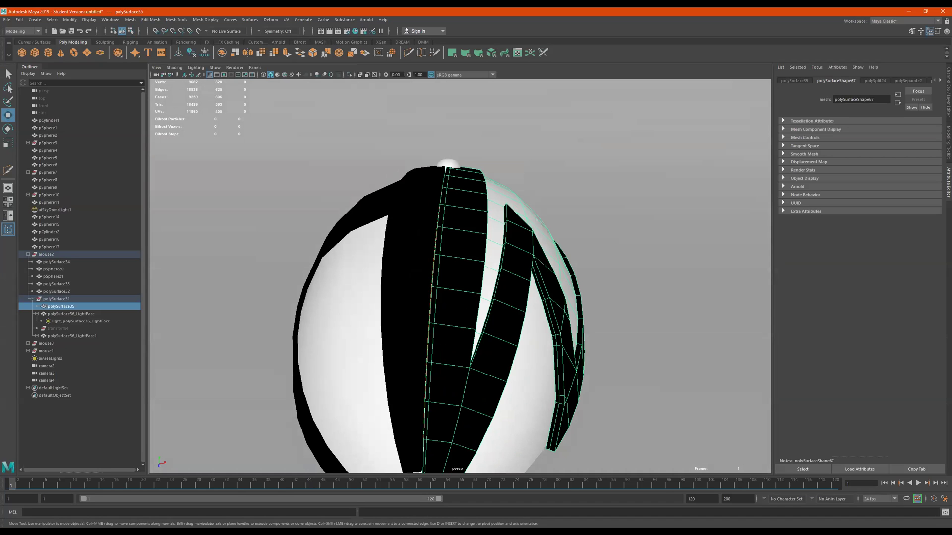
Step: Turn the small sphere pSphere20 on top of the striped mouse into an Arnold mesh light with exposure 100
left_click(451, 168)
left_click_drag(450, 167, 444, 134, "alt")
left_click(367, 21)
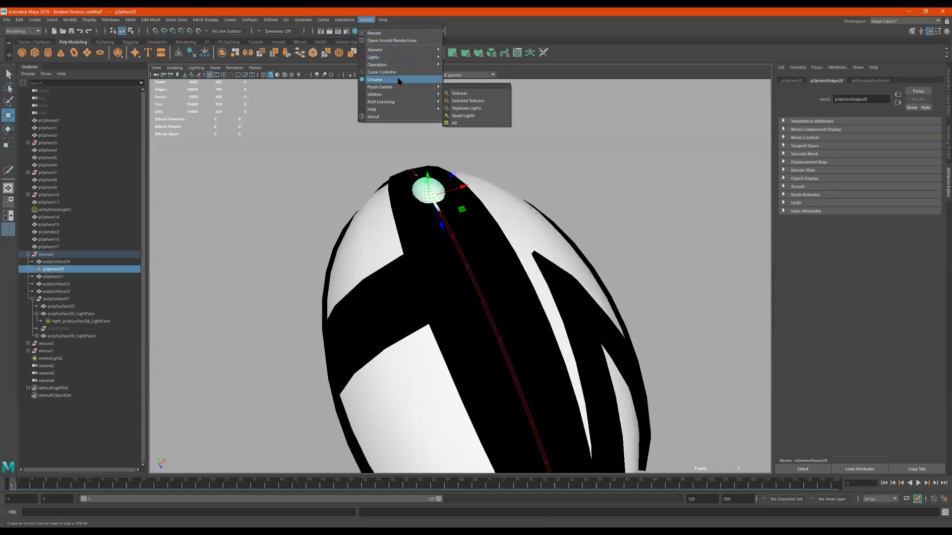
mouse_move(403, 57)
left_click(475, 79)
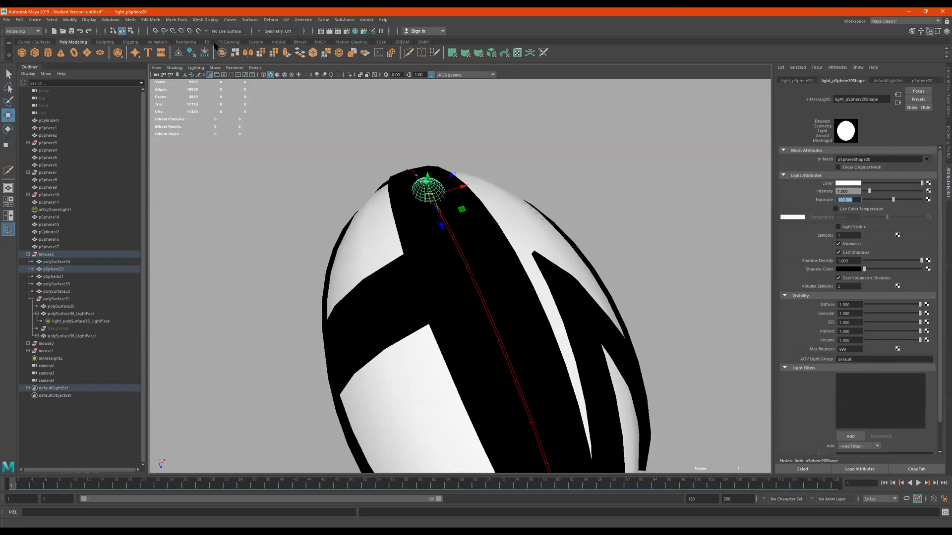
Step: Start a render in Arnold RenderView and set the sphere light's exposure to 10
left_click(279, 42)
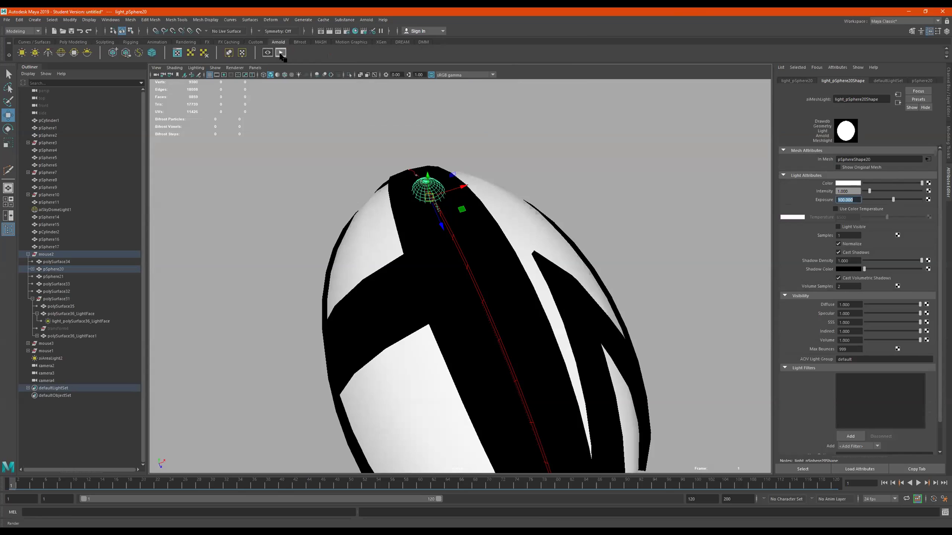
left_click(281, 53)
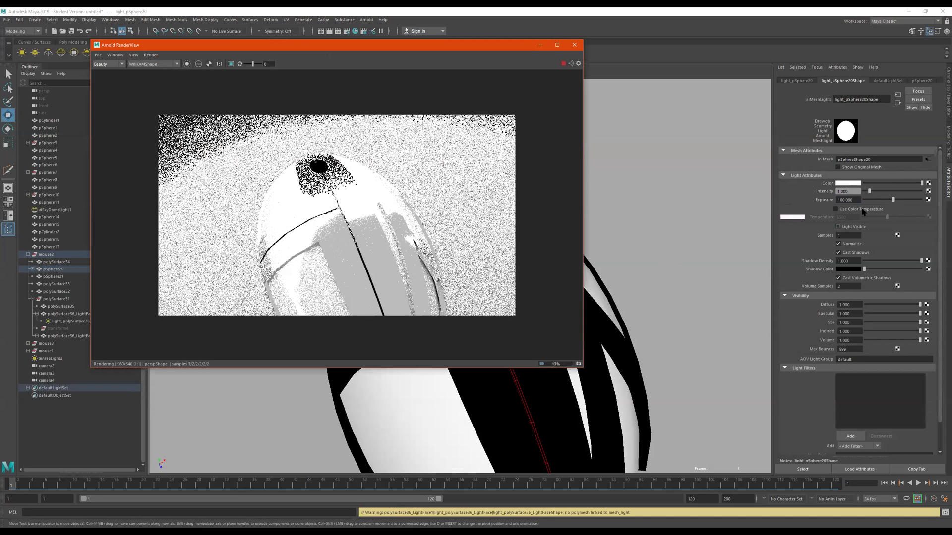
left_click_drag(856, 200, 823, 198)
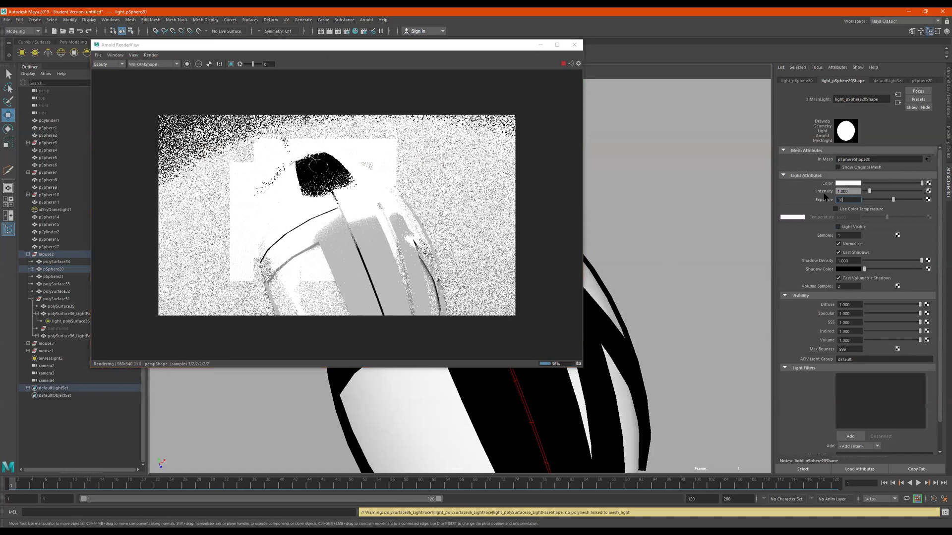
type("10")
key("Return")
Step: Make the sphere light visible, set its exposure to about 15.23, and enable a warm color temperature of about 1600
left_click_drag(619, 291, 638, 301, "alt")
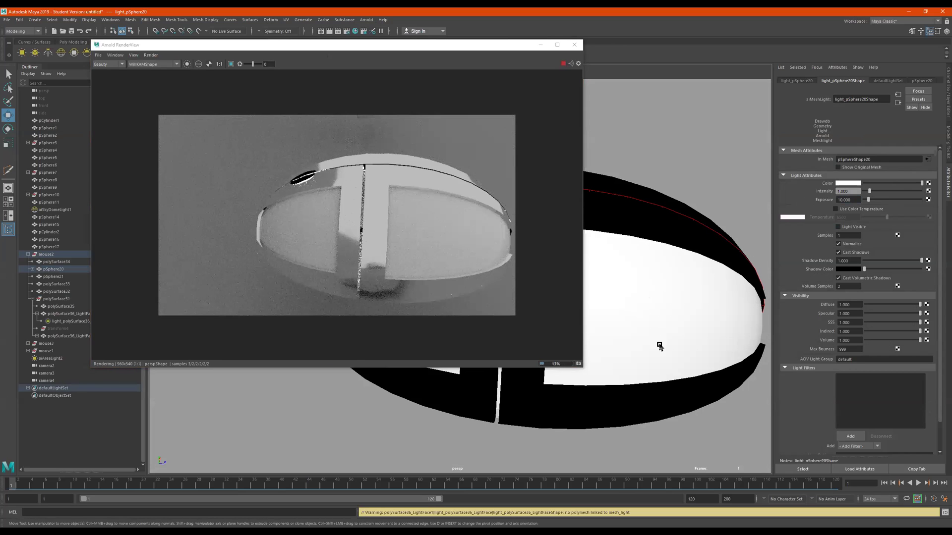
left_click_drag(686, 334, 659, 351, "alt")
mouse_move(657, 282)
left_mouse_down("alt")
mouse_move(686, 314)
mouse_move(664, 278)
left_mouse_up("alt")
right_click_drag(664, 278, 720, 283, "alt")
left_click_drag(720, 284, 744, 258, "alt")
left_click_drag(868, 199, 884, 200)
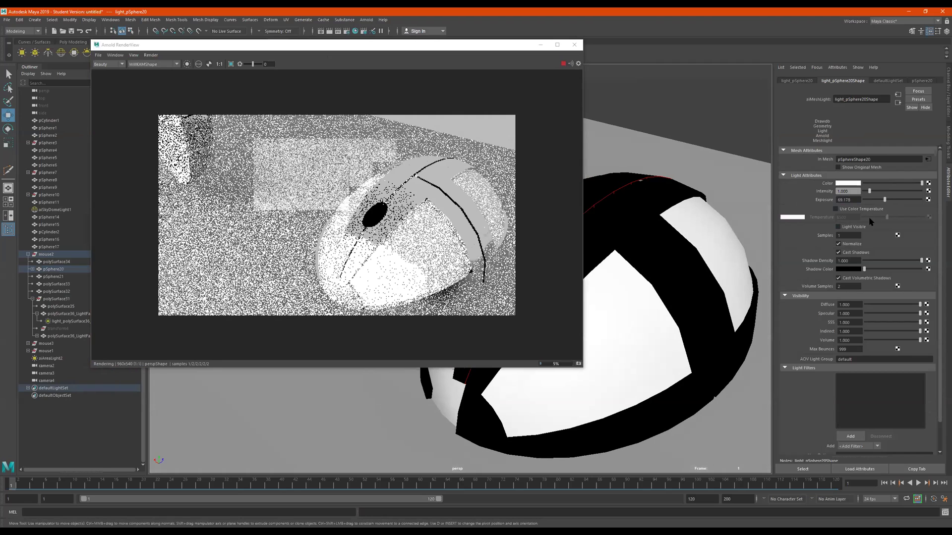
left_click(853, 228)
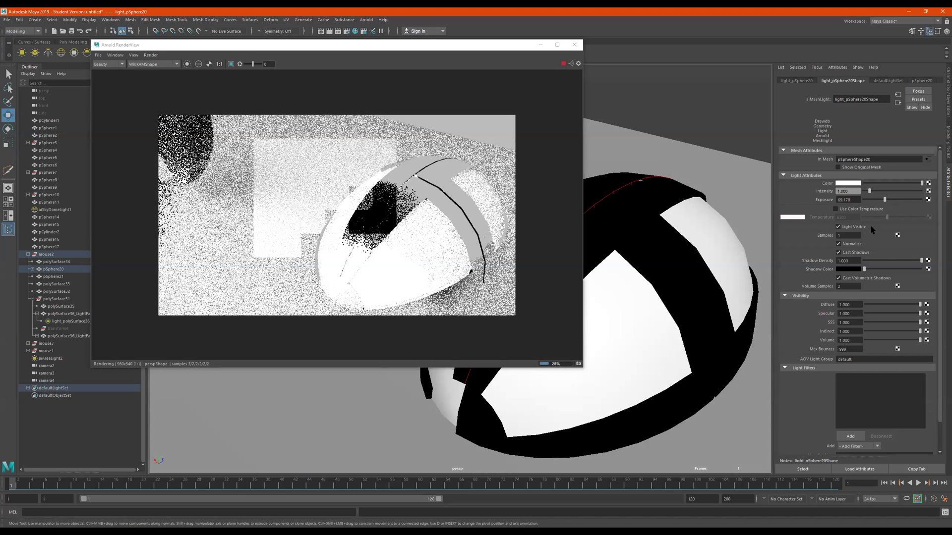
left_click_drag(884, 200, 870, 200)
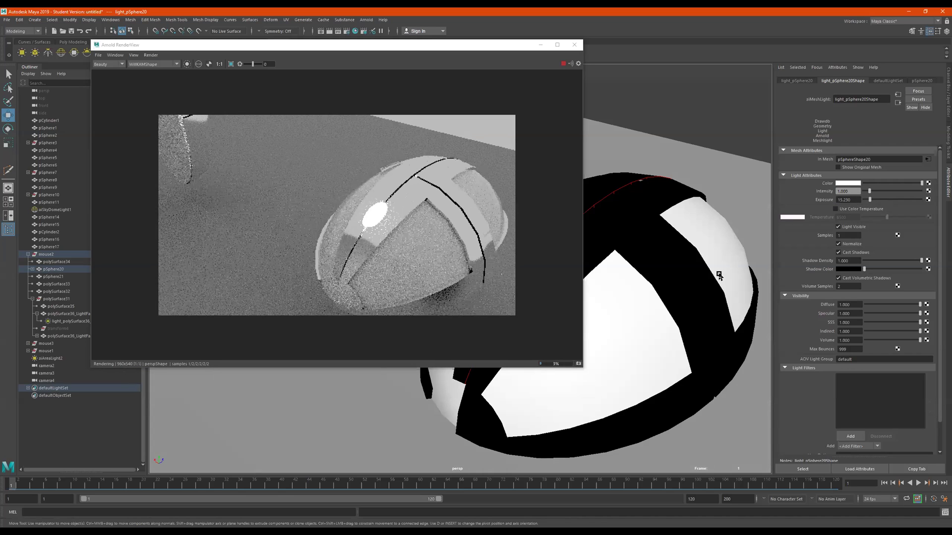
left_click(836, 209)
left_click(866, 217)
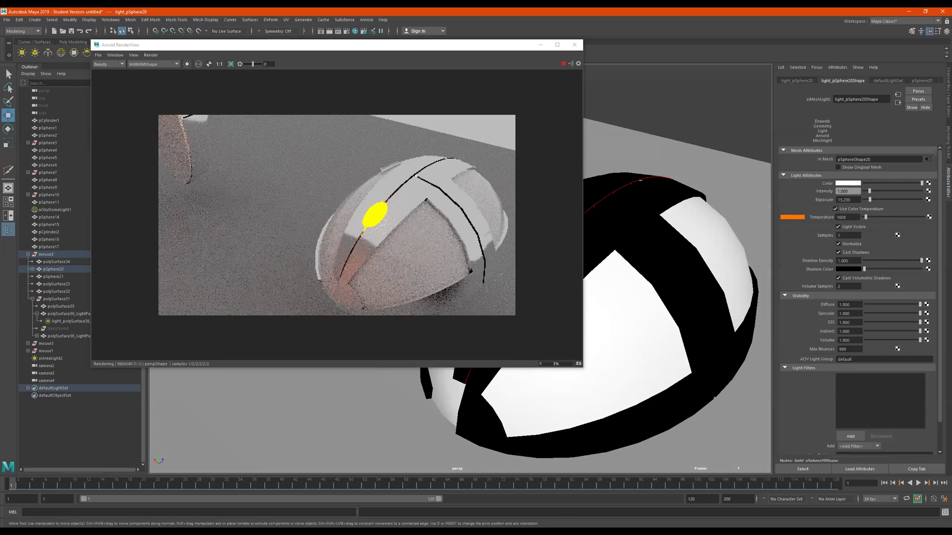
Step: Close the render window and delete the sky dome light aiSkyDomeLight1 from the scene
scroll(626, 183, "down", 10)
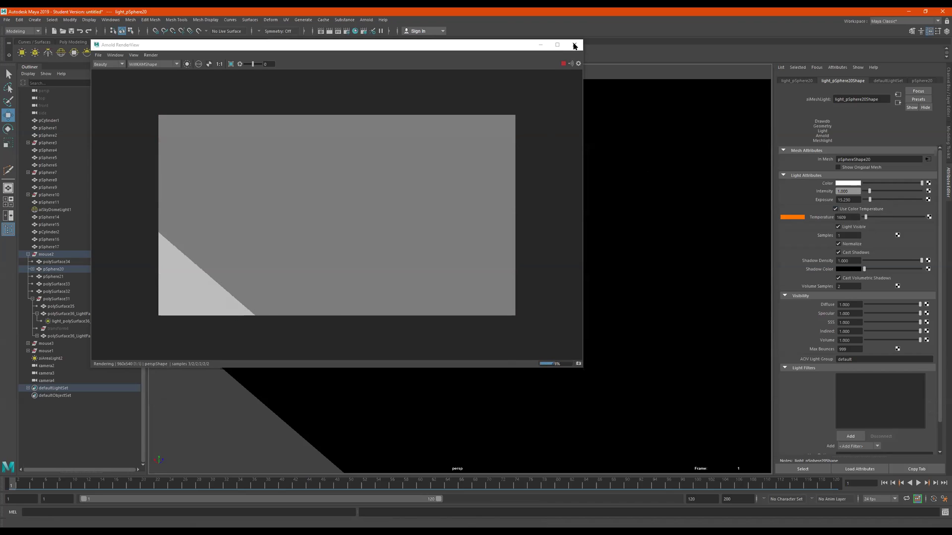
left_click(574, 46)
left_click_drag(537, 210, 569, 213, "alt")
scroll(569, 213, "up", 5)
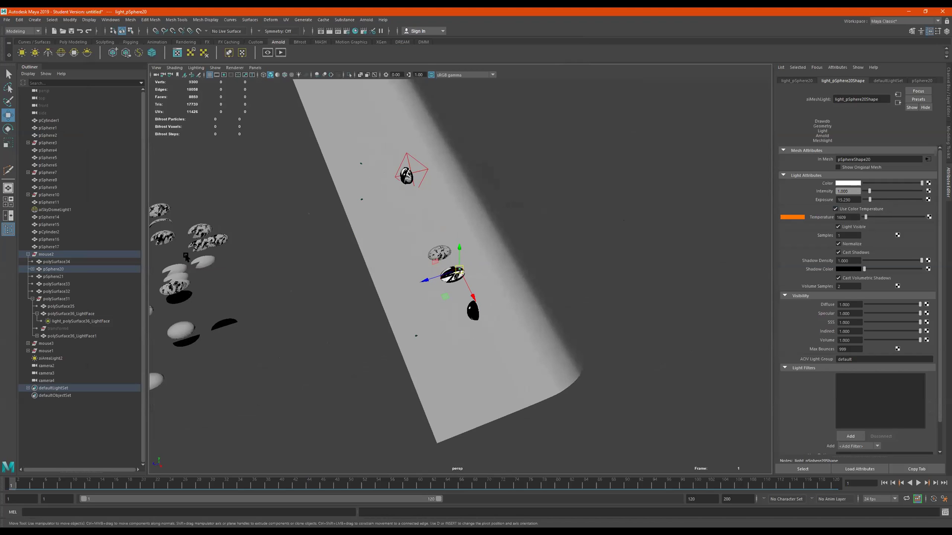
left_click(54, 210)
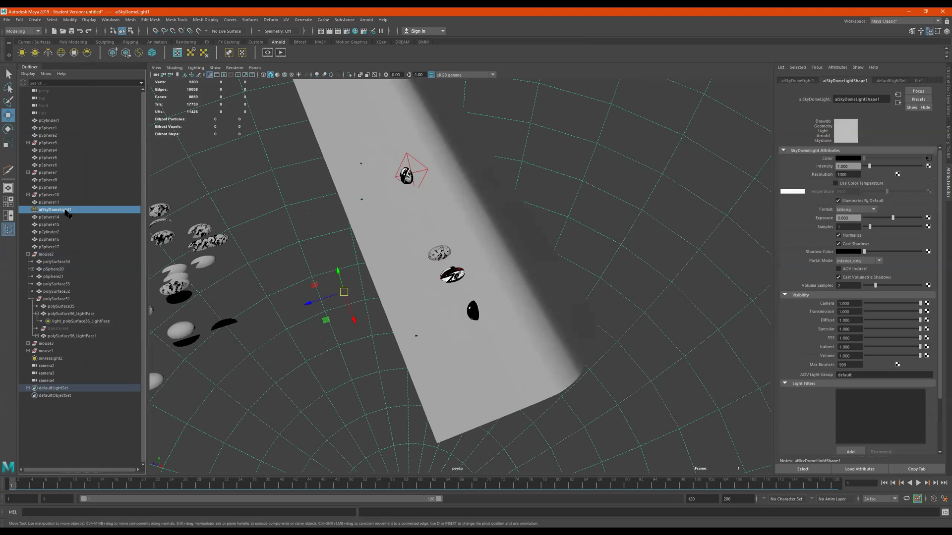
key("Delete")
Step: Render the striped mouse without the sky dome, inspect its mesh lights from several angles, and close the render
left_click_drag(288, 274, 511, 235, "alt")
right_click_drag(510, 235, 927, 223, "alt")
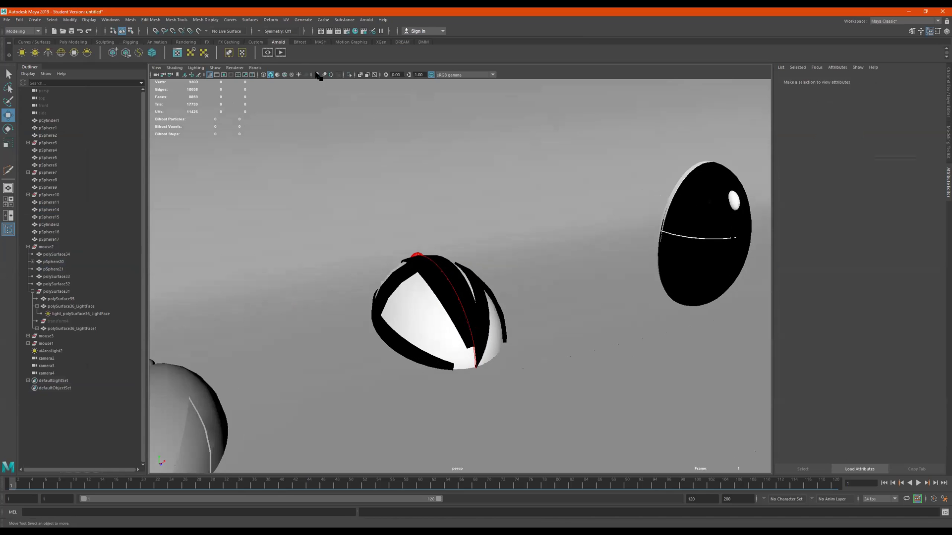
left_click(281, 53)
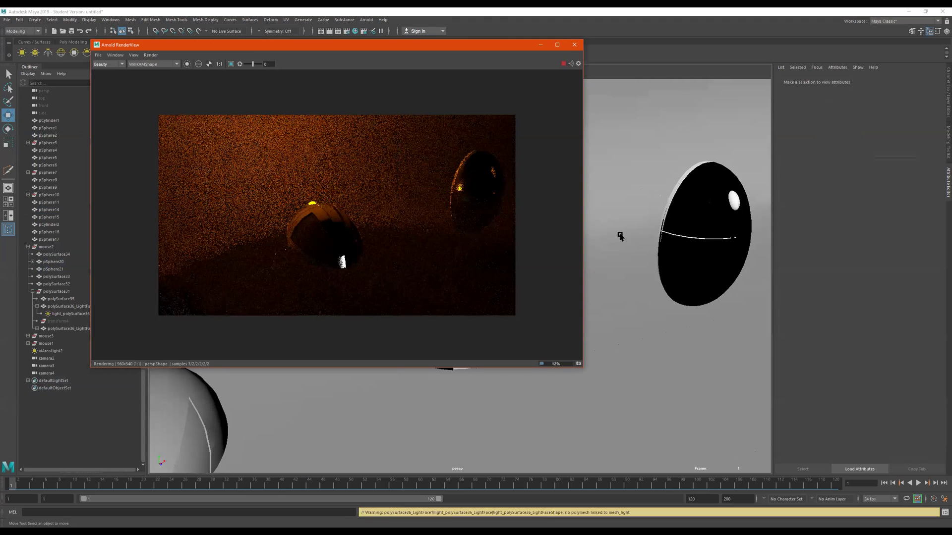
mouse_move(635, 271)
left_mouse_down("alt")
mouse_move(650, 265)
mouse_move(642, 273)
left_mouse_up("alt")
left_click_drag(756, 261, 697, 267, "alt")
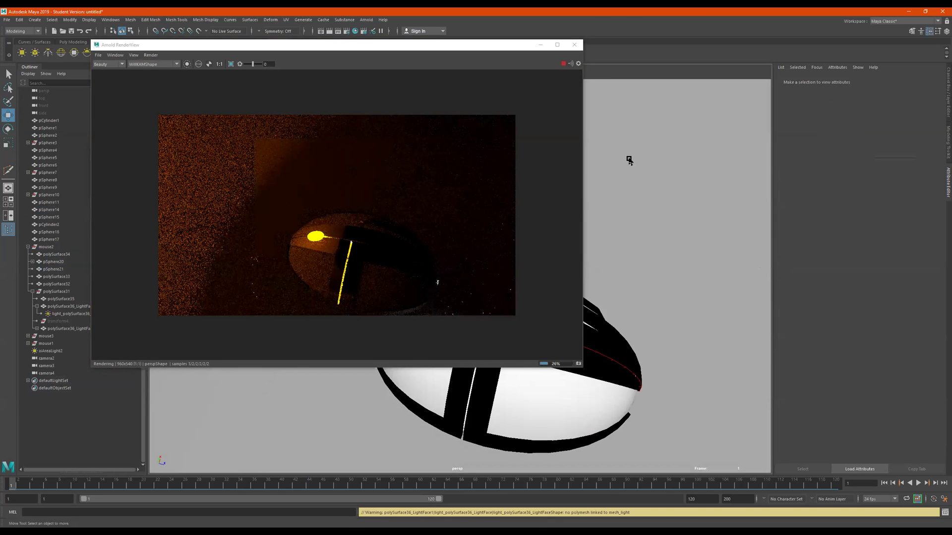
left_click_drag(678, 300, 762, 288, "alt")
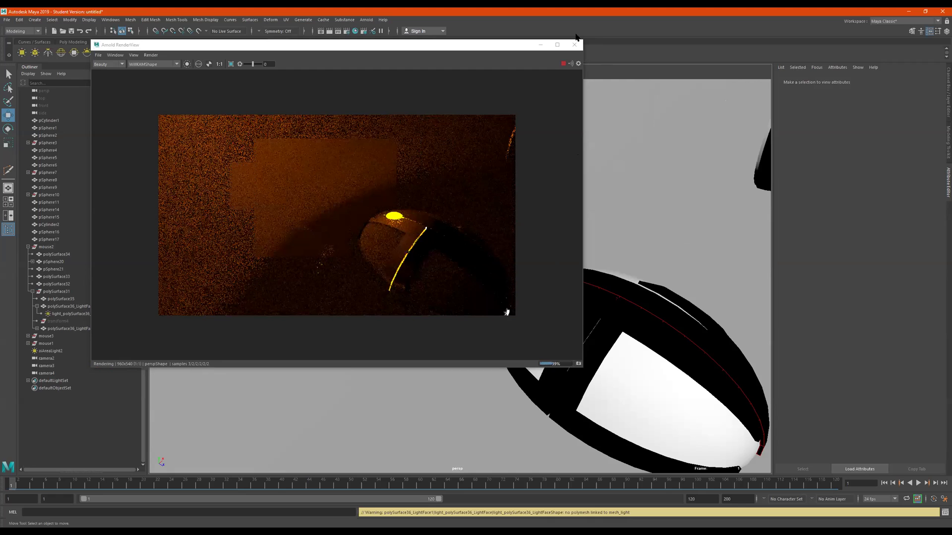
left_click(574, 44)
Step: Select the shell panel polySurface32 on the striped mouse and isolate it in the viewport
left_click_drag(578, 298, 553, 229, "alt")
scroll(581, 293, "up", 4)
left_click(481, 320)
left_click_drag(536, 319, 441, 278, "alt")
middle_click_drag(441, 278, 570, 267, "alt")
left_click_drag(570, 267, 578, 203, "alt")
left_click(349, 74)
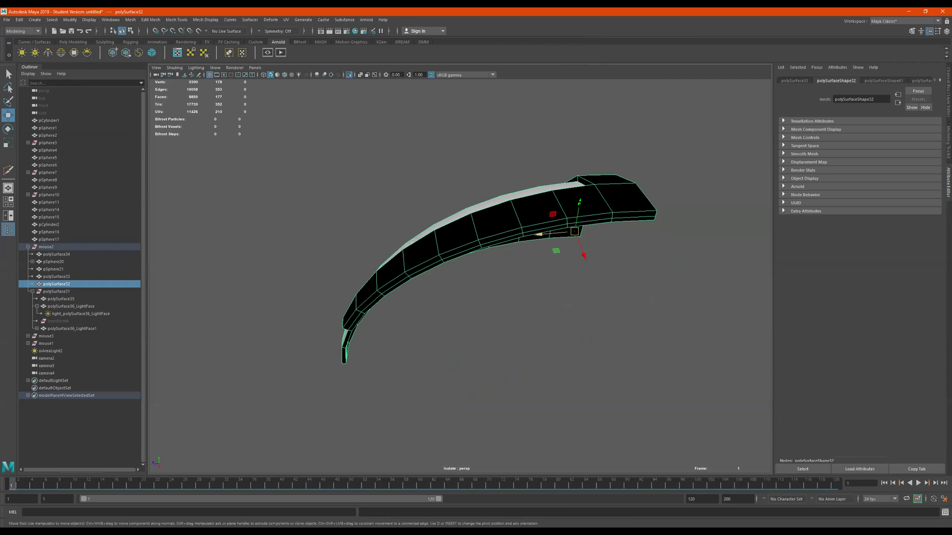
Step: Select the narrow row of faces along the thin rim of panel polySurface32
right_click_drag(619, 207, 619, 228)
left_click_drag(671, 240, 714, 227, "alt")
left_click_drag(682, 199, 559, 367, "alt")
left_click_drag(421, 93, 565, 349)
key("4")
mouse_move(690, 268)
left_mouse_down("alt")
mouse_move(622, 273)
mouse_move(615, 288)
mouse_move(650, 297)
mouse_move(570, 208)
left_mouse_up("alt")
key("5")
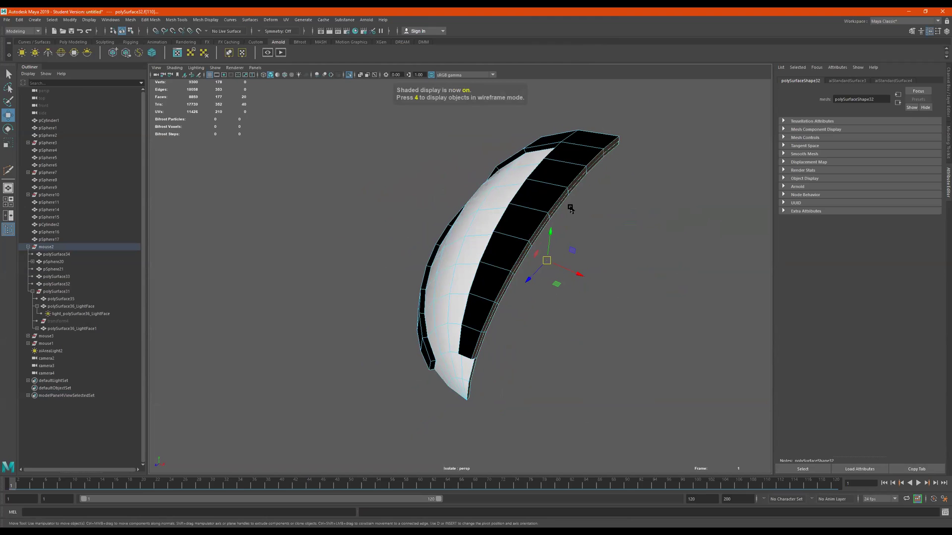
Step: Extract the selected rim faces from the panel as a separate mesh and return to object mode
right_click_drag(570, 208, 569, 320, "shift")
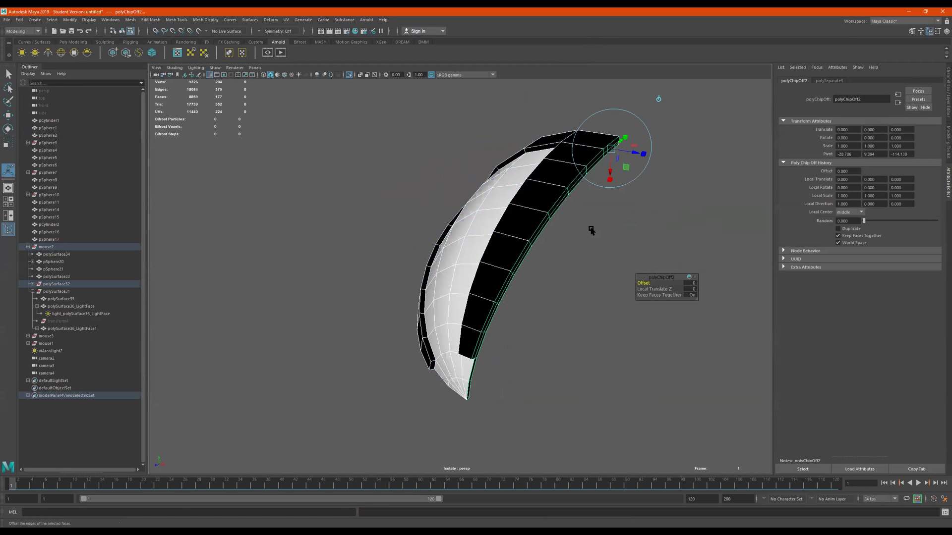
left_click(591, 230)
double_click(557, 210)
right_click_drag(560, 204, 734, 135)
Step: Turn the extracted rim strip into an Arnold mesh light, and show the rest of the mouse again
left_click(574, 188)
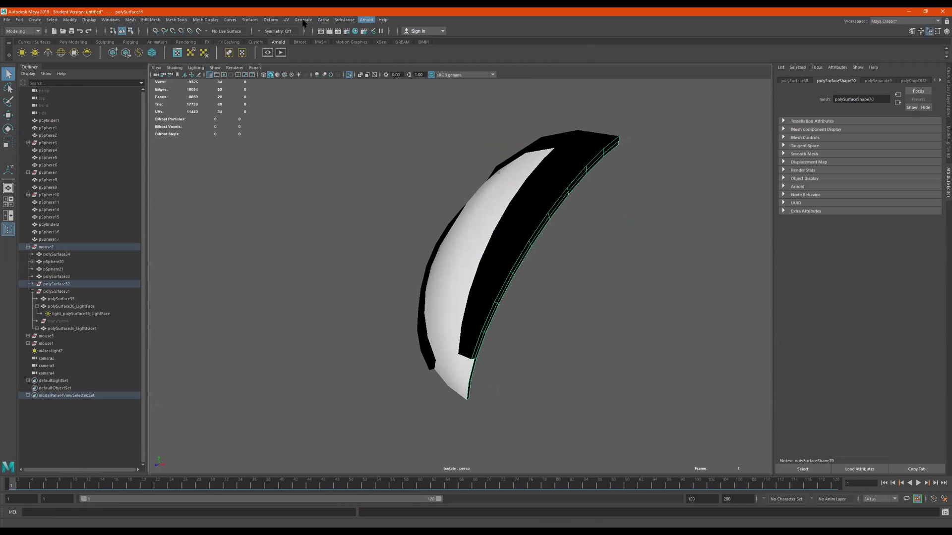
left_click(367, 20)
mouse_move(397, 57)
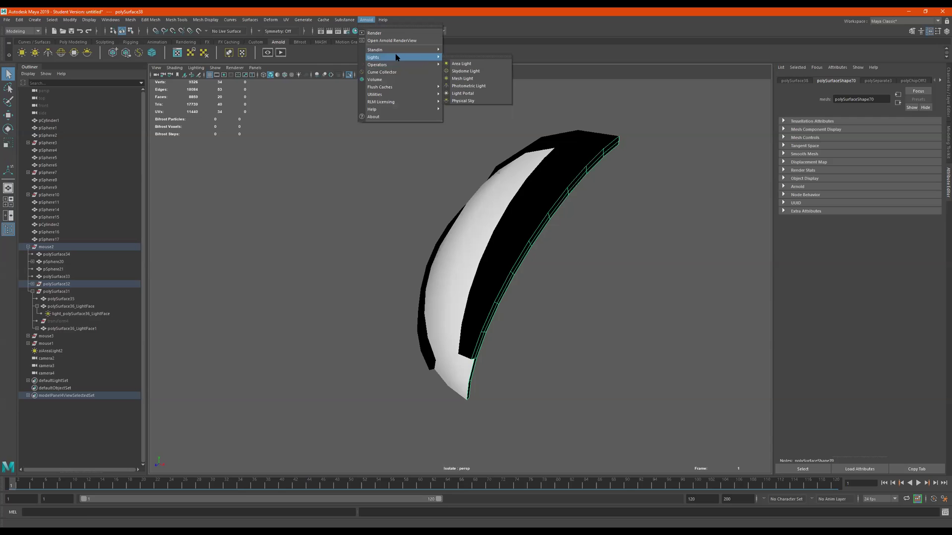
left_click(478, 79)
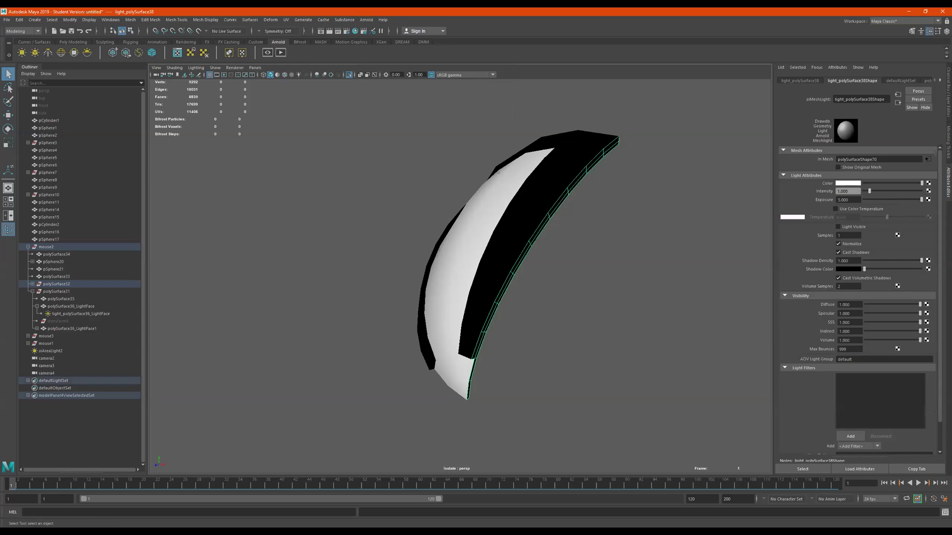
left_click(352, 77)
key("f")
Step: Give the new strip light a cool color temperature of about 14,475 and an exposure of 15, checking it in a render
left_click(882, 208)
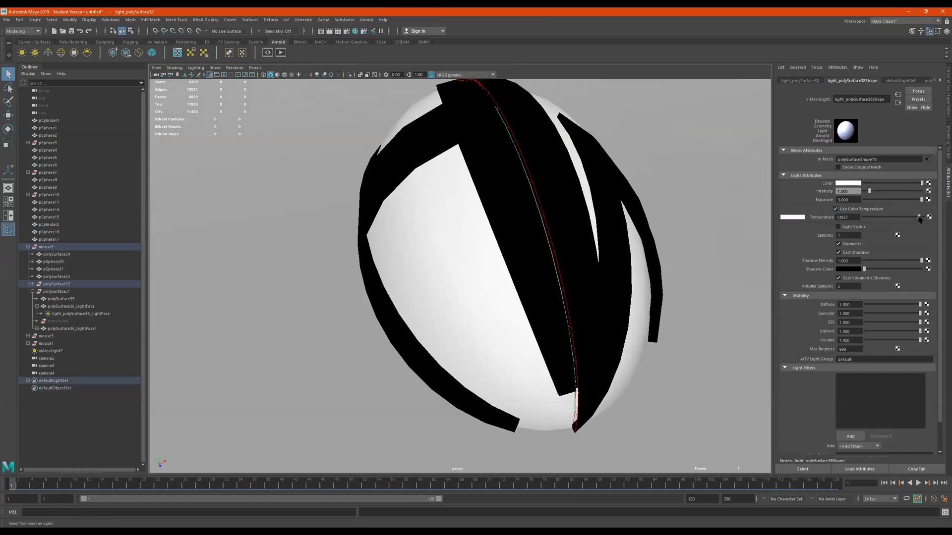
left_click(281, 53)
left_click_drag(680, 250, 676, 283, "alt")
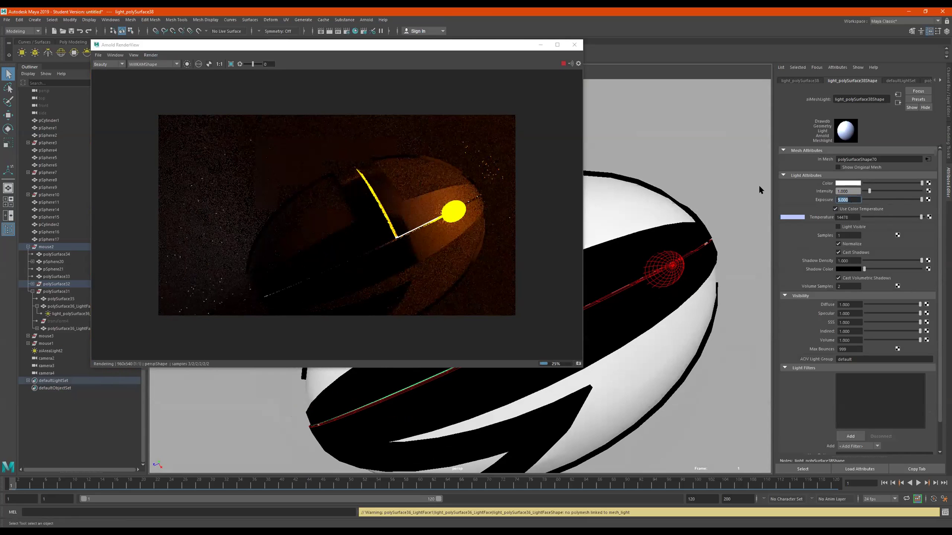
type("15")
key("Return")
left_click_drag(759, 191, 756, 171, "alt")
left_click_drag(644, 290, 655, 310, "alt")
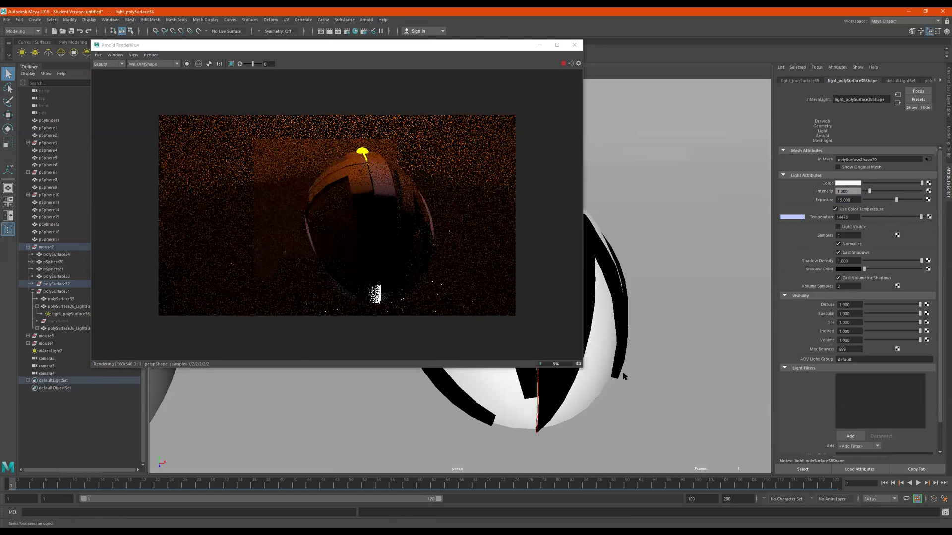
mouse_move(615, 386)
left_mouse_down("alt")
mouse_move(727, 384)
mouse_move(676, 377)
mouse_move(633, 385)
left_mouse_up("alt")
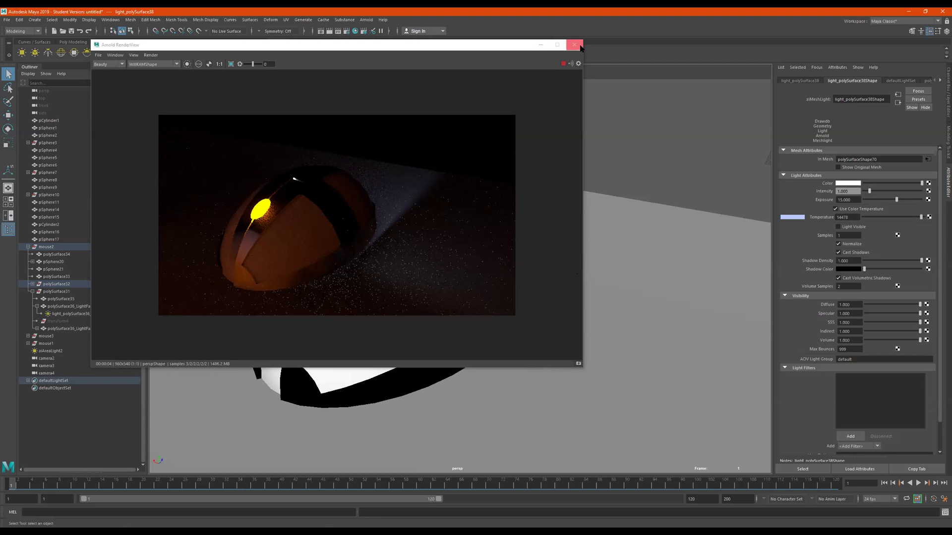
left_click(580, 47)
Step: Examine the panels polySurface34 and polySurface37 and the gap between them beside the central light strip
left_click(434, 273)
left_click_drag(434, 273, 421, 317, "alt")
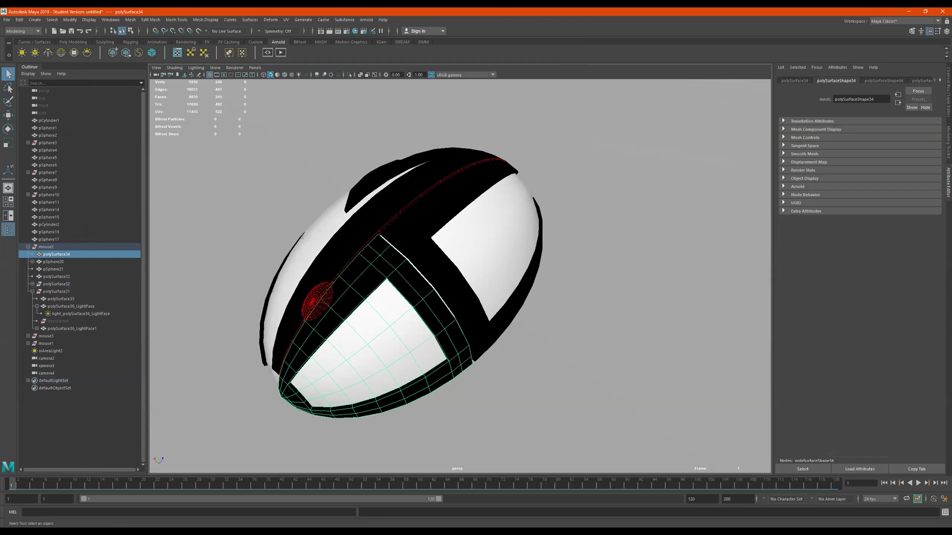
scroll(421, 317, "up", 4)
left_click(417, 252)
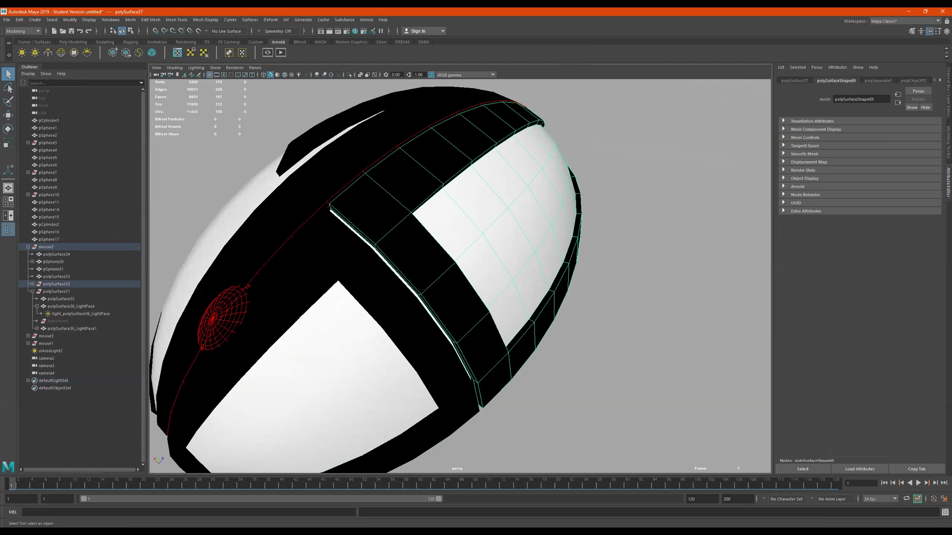
middle_click_drag(417, 252, 560, 257, "alt")
left_click_drag(560, 257, 573, 231, "alt")
left_click_drag(398, 184, 385, 161, "alt")
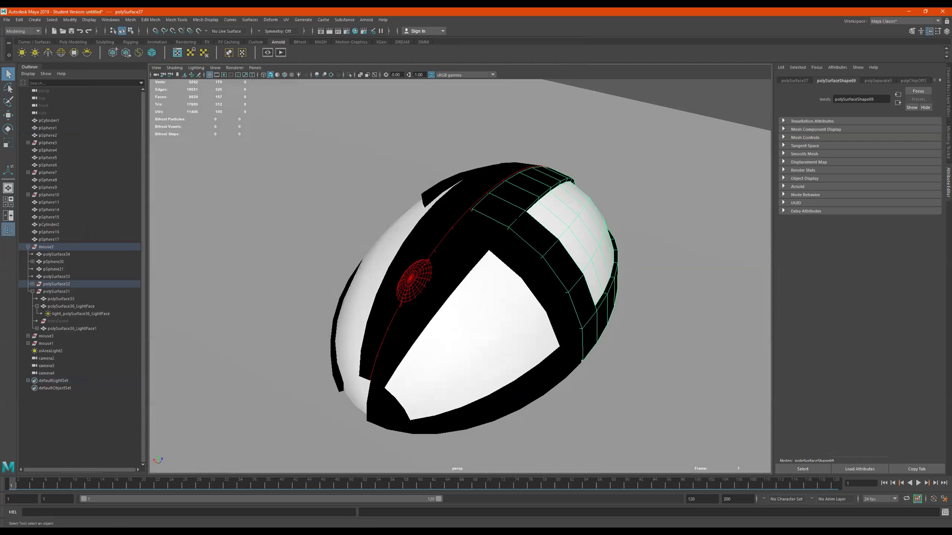
left_click(488, 327)
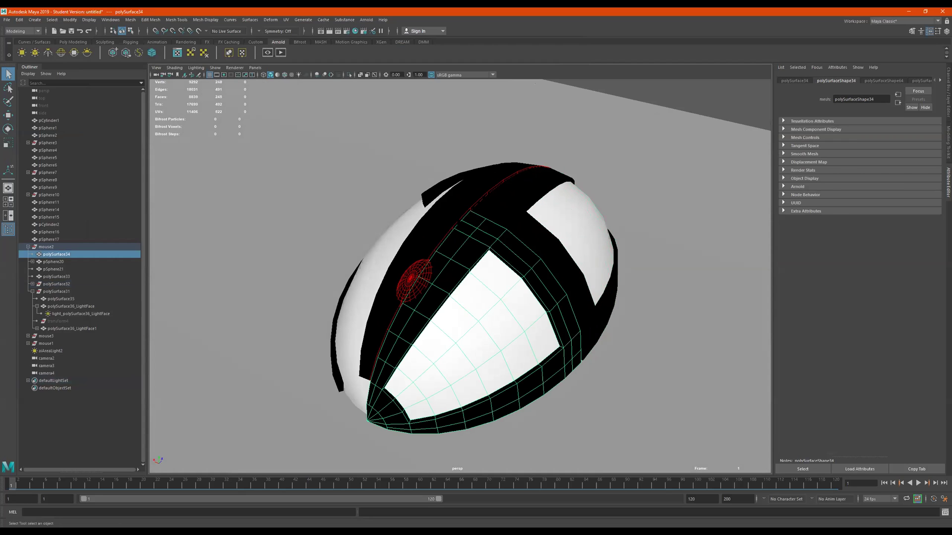
Step: Isolate the mesh light under polySurface36_LightFace in the viewport
left_click(81, 314)
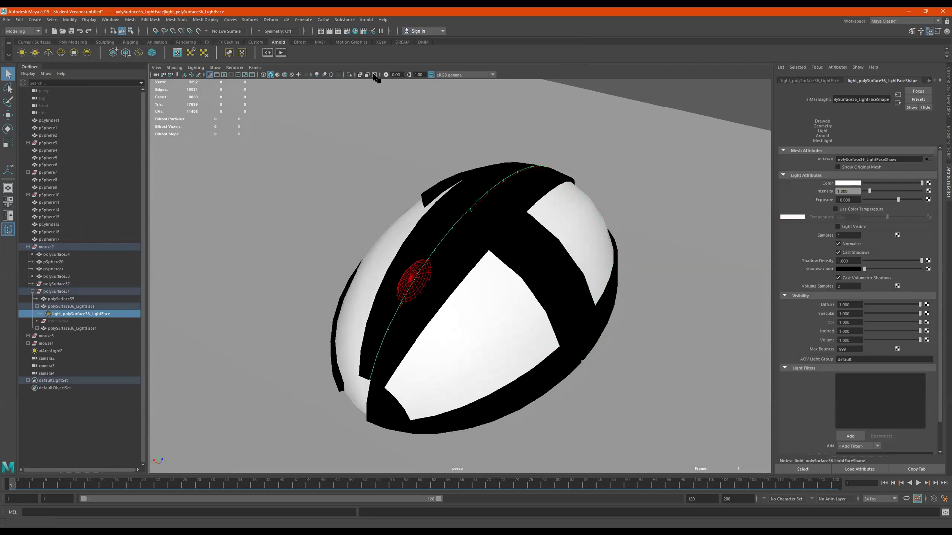
left_click(349, 74)
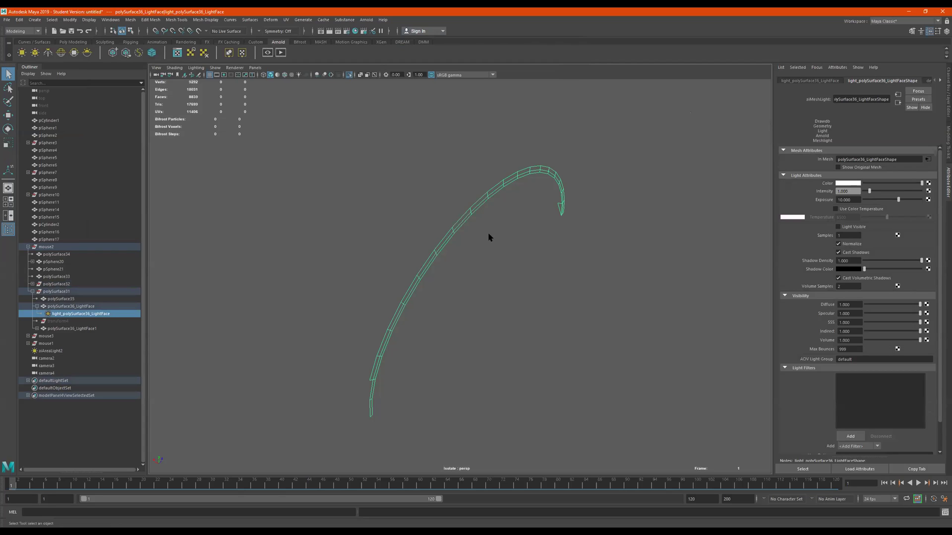